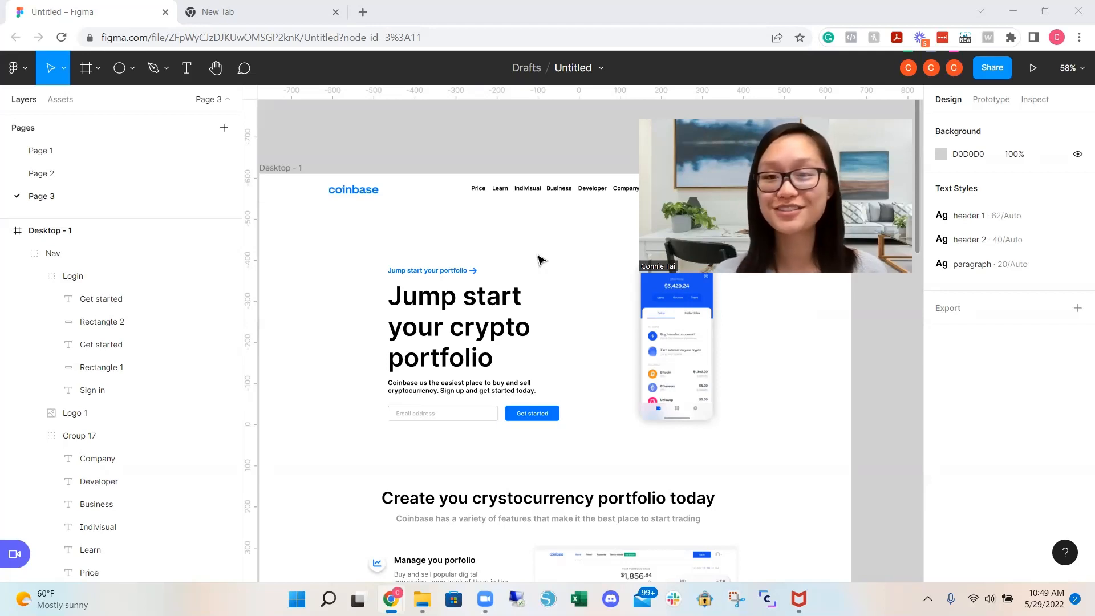
Create a new blank design file
{"action": "scroll", "coordinate": [540, 260], "scroll_direction": "down", "scroll_amount": 2}
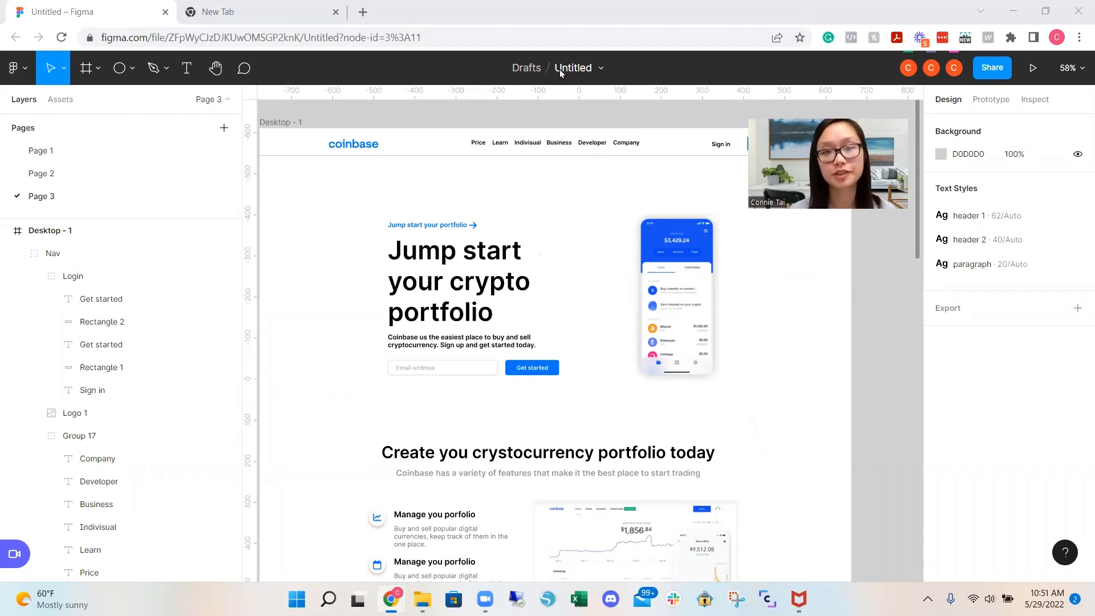
{"action": "left_click", "coordinate": [26, 70]}
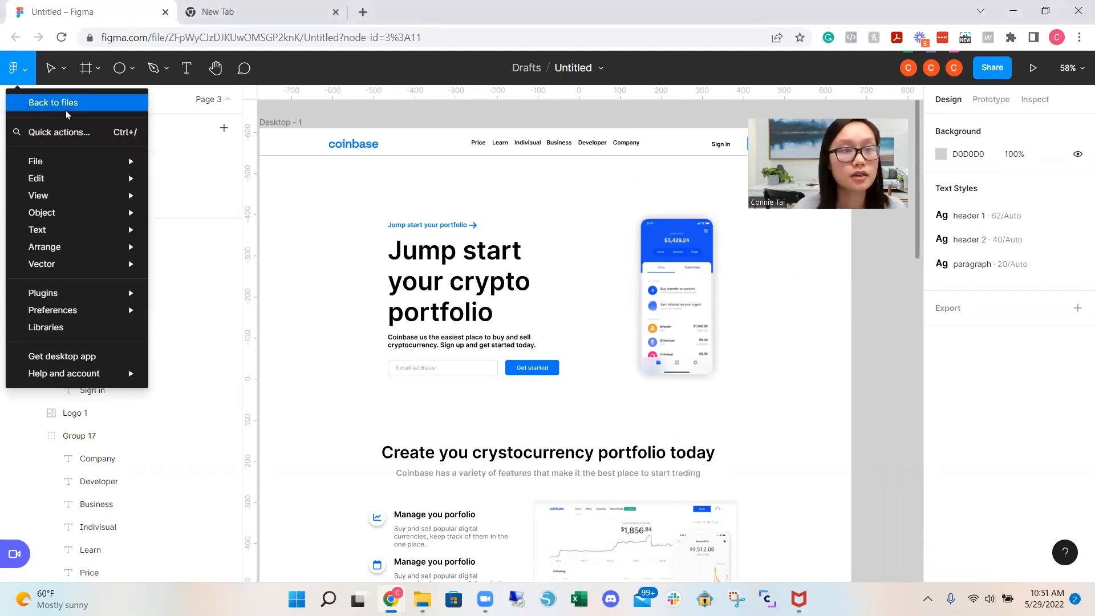
{"action": "mouse_move", "coordinate": [123, 171]}
{"action": "left_click", "coordinate": [211, 166]}
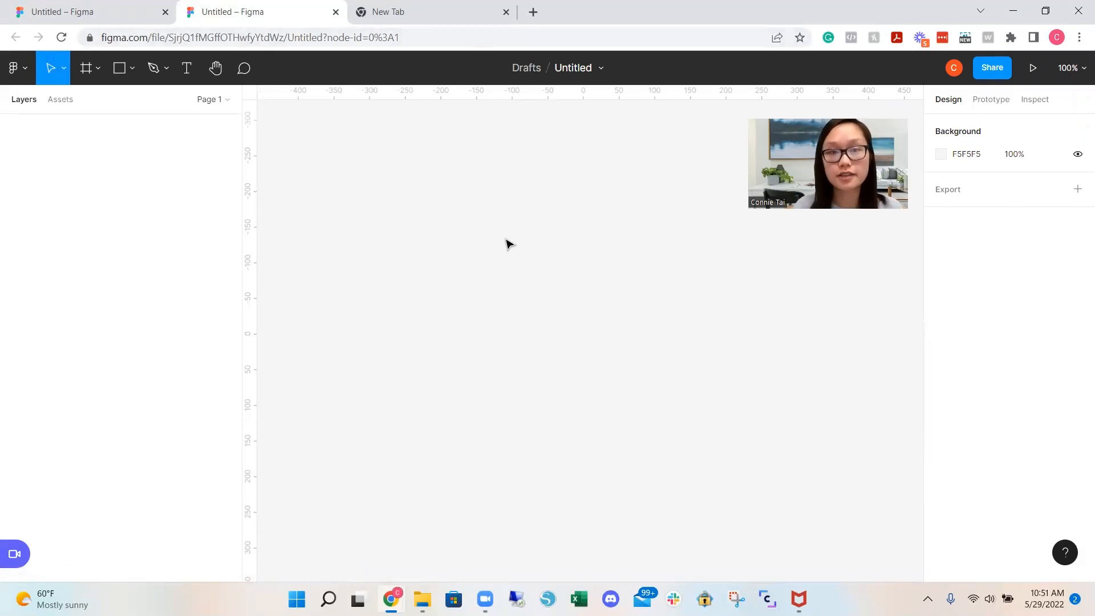
Add a frame using the 1440×1024 Desktop preset
{"action": "left_click", "coordinate": [91, 73]}
{"action": "left_click", "coordinate": [91, 99]}
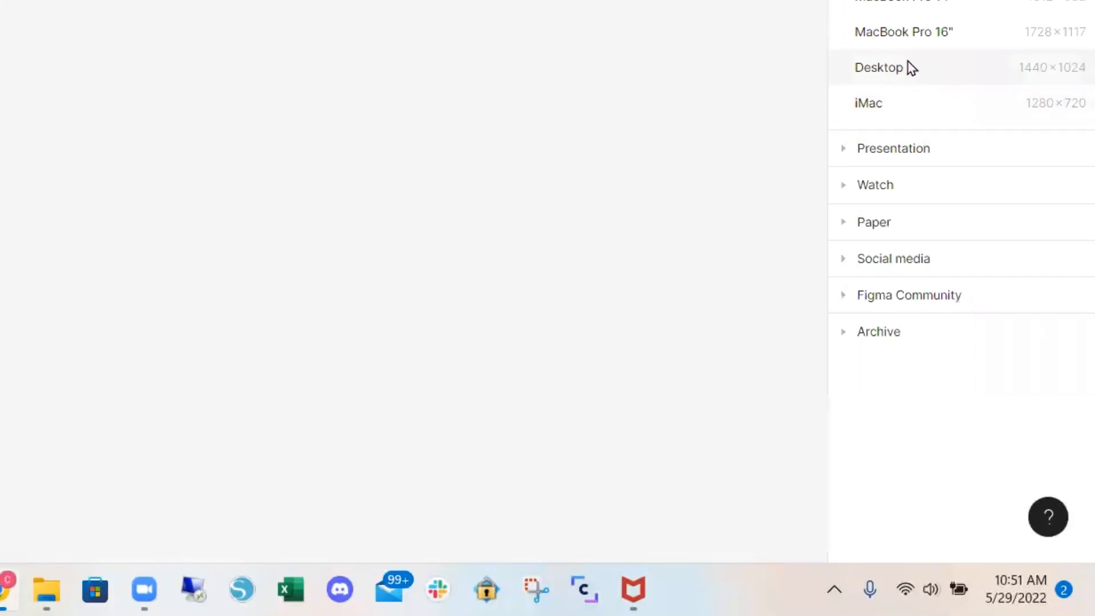
{"action": "left_click", "coordinate": [916, 67]}
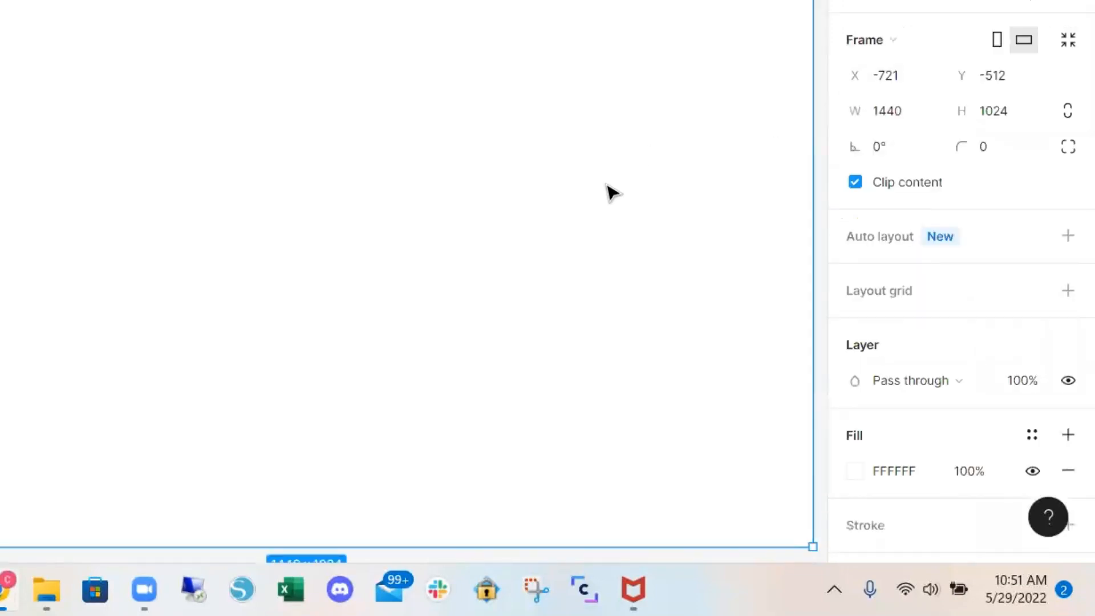
{"action": "key", "text": "ctrl+minus"}
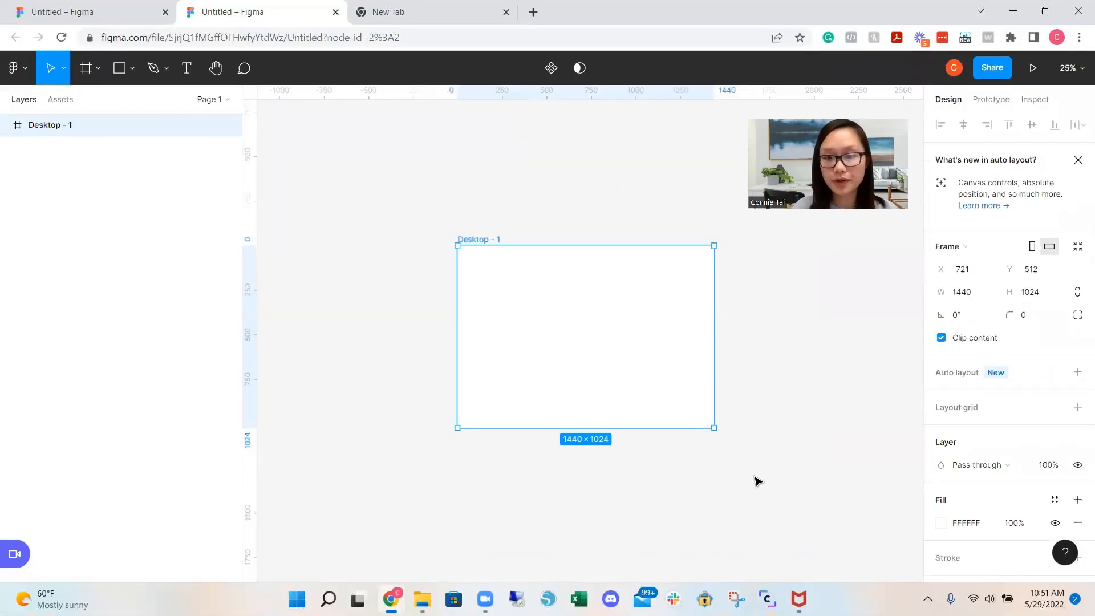
Stretch the desktop frame downward to a height of about 3452
{"action": "left_click", "coordinate": [567, 403]}
{"action": "left_click", "coordinate": [609, 412]}
{"action": "left_click", "coordinate": [614, 434]}
{"action": "left_click", "coordinate": [622, 414]}
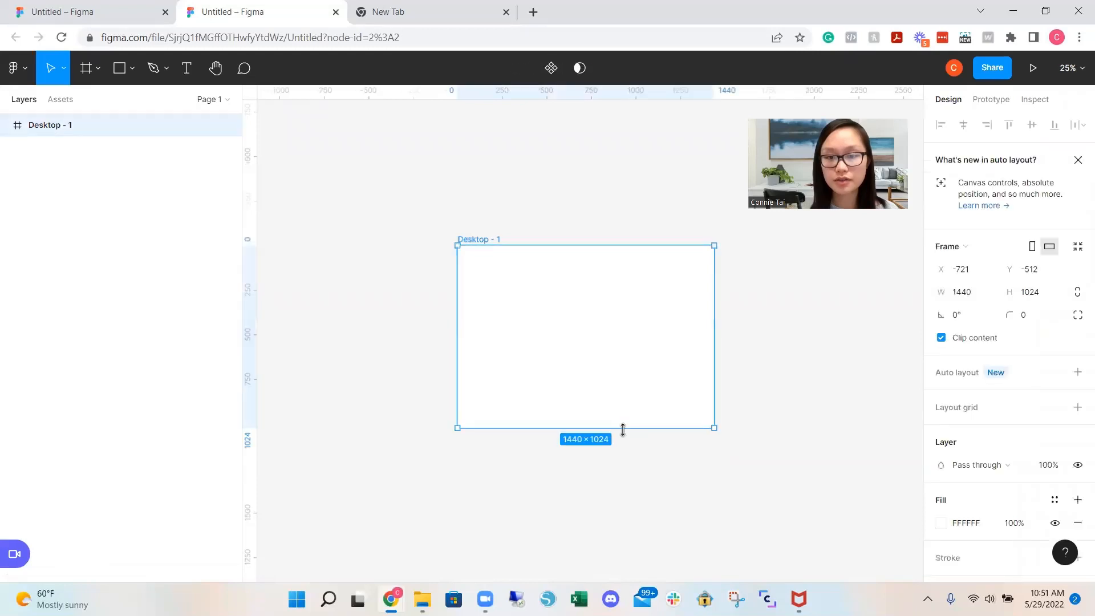
{"action": "left_click_drag", "start_coordinate": [623, 428], "coordinate": [623, 567]}
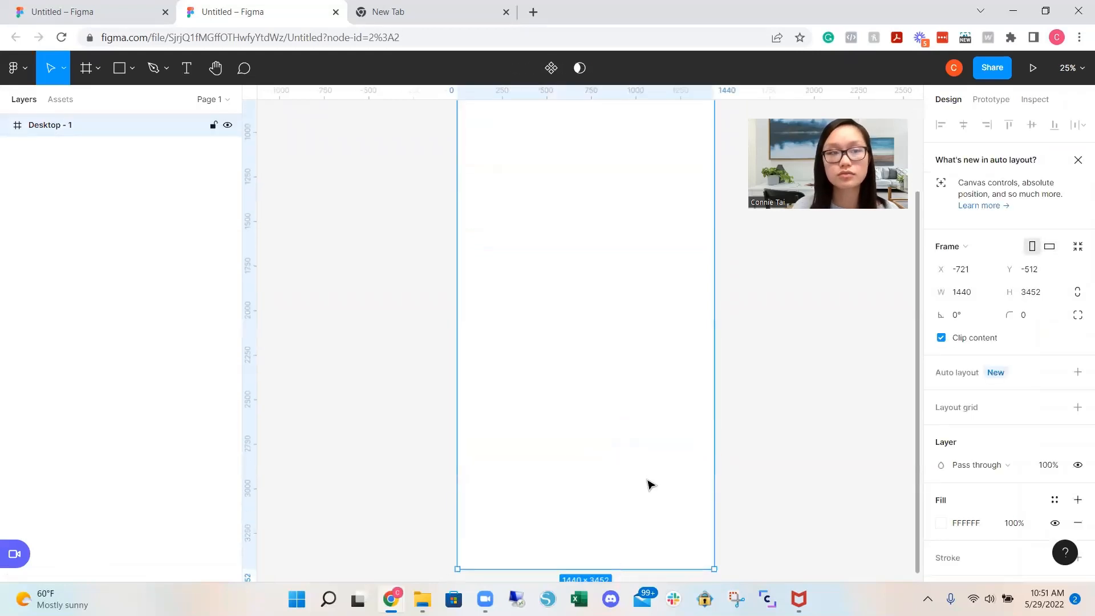
{"action": "scroll", "coordinate": [651, 484], "scroll_direction": "up", "scroll_amount": 5}
{"action": "scroll", "coordinate": [651, 484], "scroll_direction": "down", "scroll_amount": 1}
{"action": "key", "text": "ctrl+plus"}
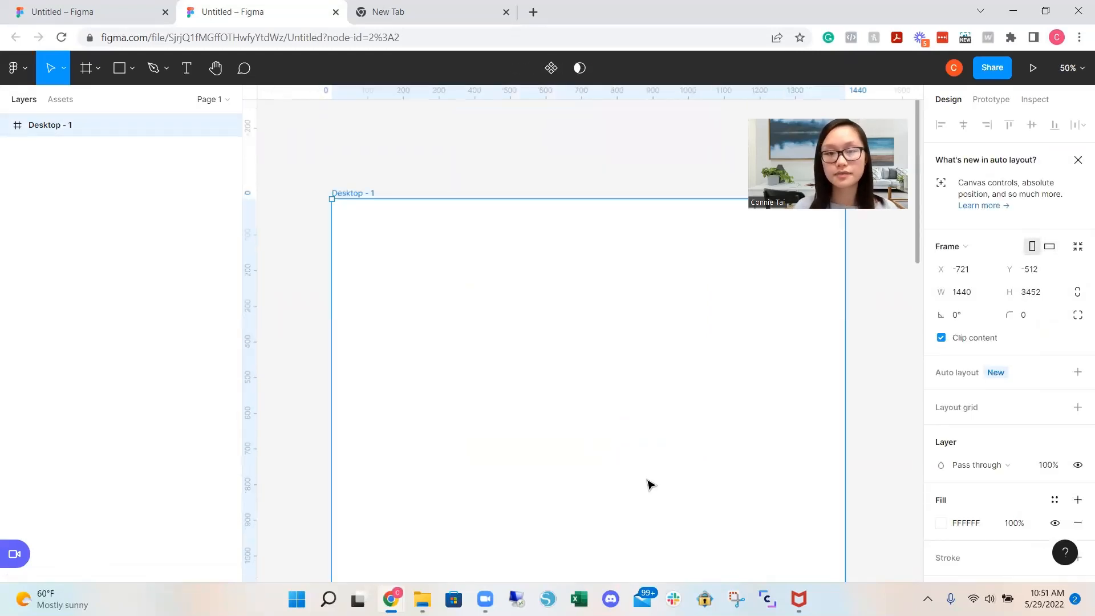
{"action": "scroll", "coordinate": [813, 320], "scroll_direction": "down", "scroll_amount": 3}
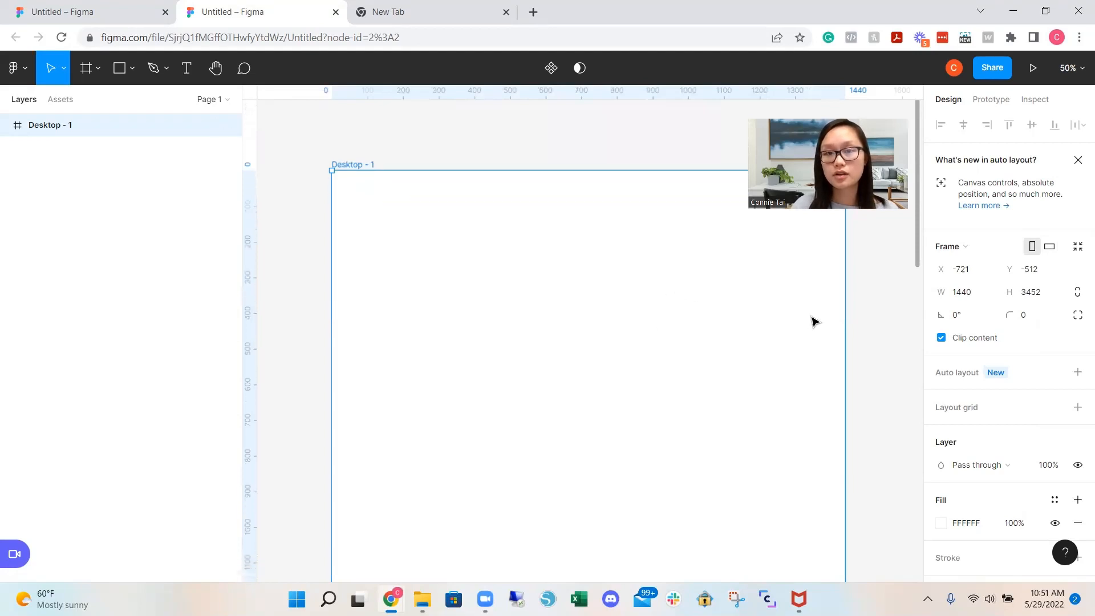
{"action": "scroll", "coordinate": [812, 321], "scroll_direction": "down", "scroll_amount": 1}
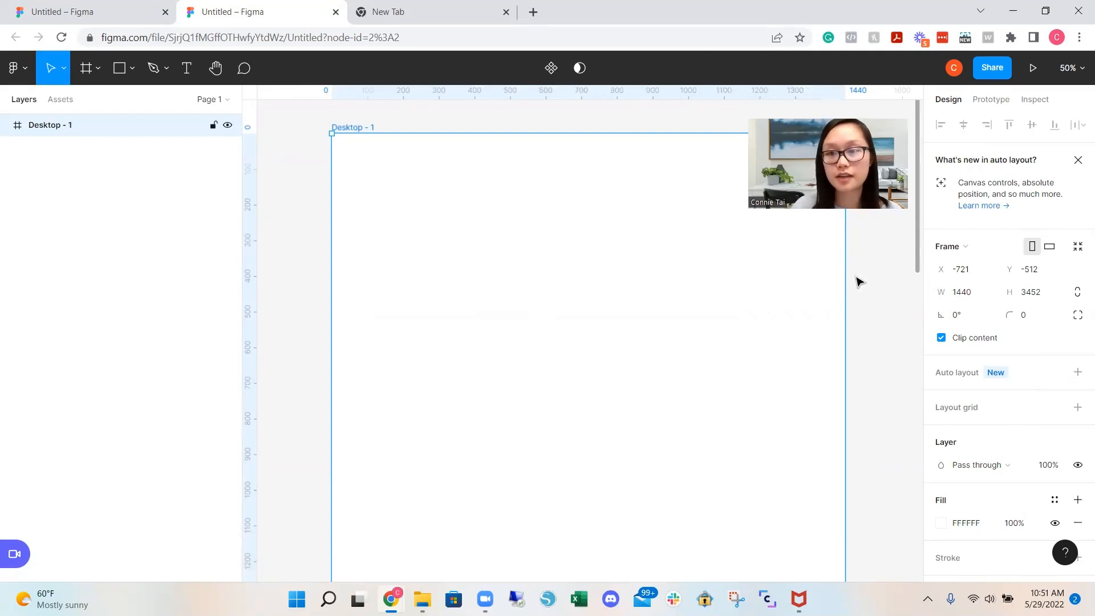
Change the canvas background around the frame to light grey DEDBDB
{"action": "left_click", "coordinate": [882, 281]}
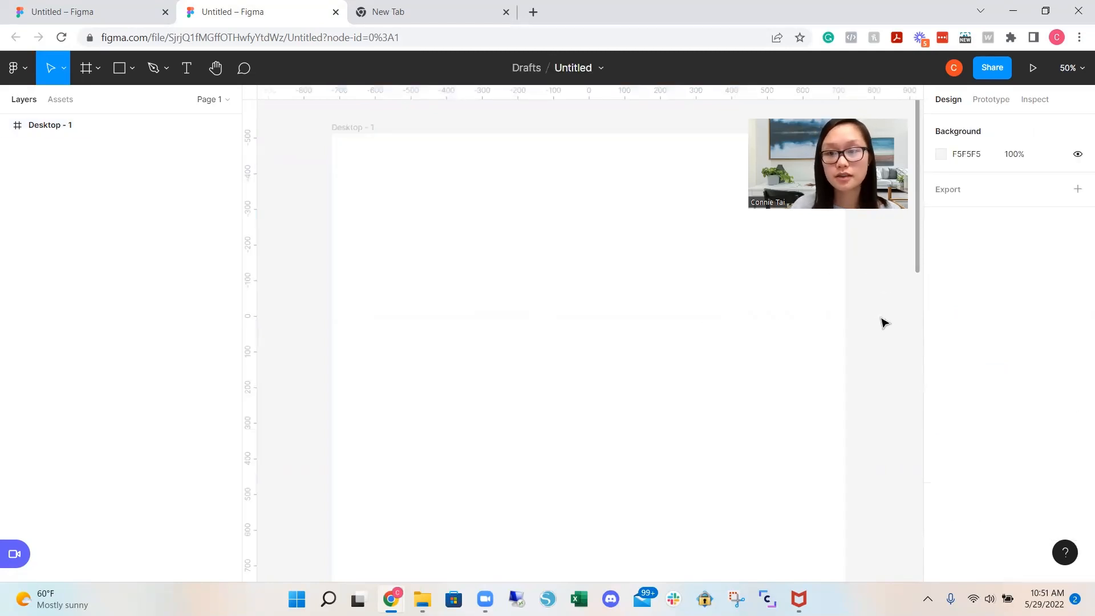
{"action": "left_click", "coordinate": [795, 320]}
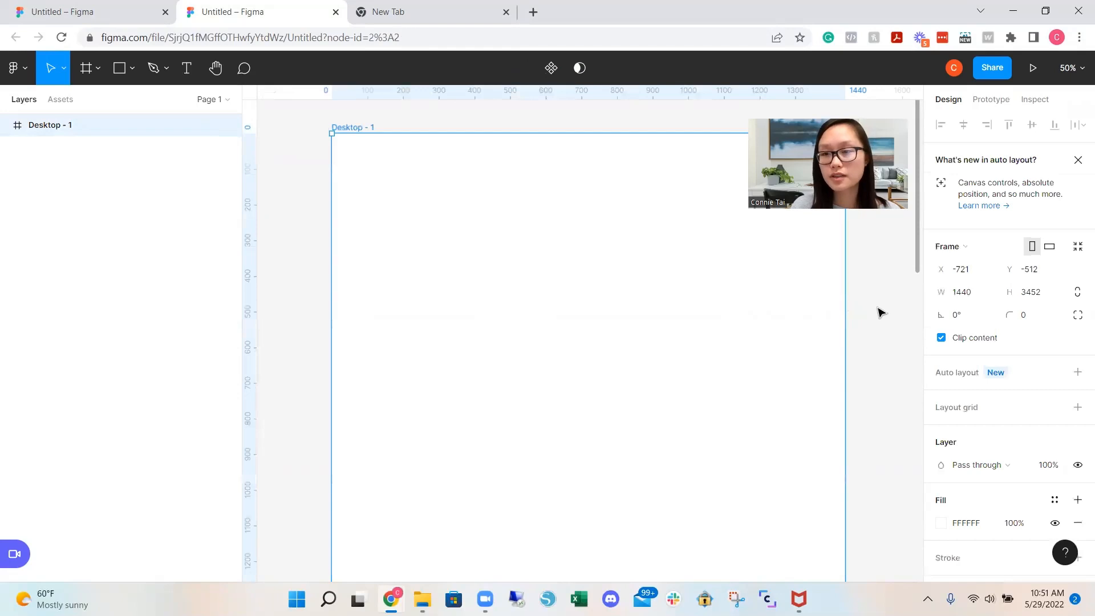
{"action": "left_click", "coordinate": [899, 316]}
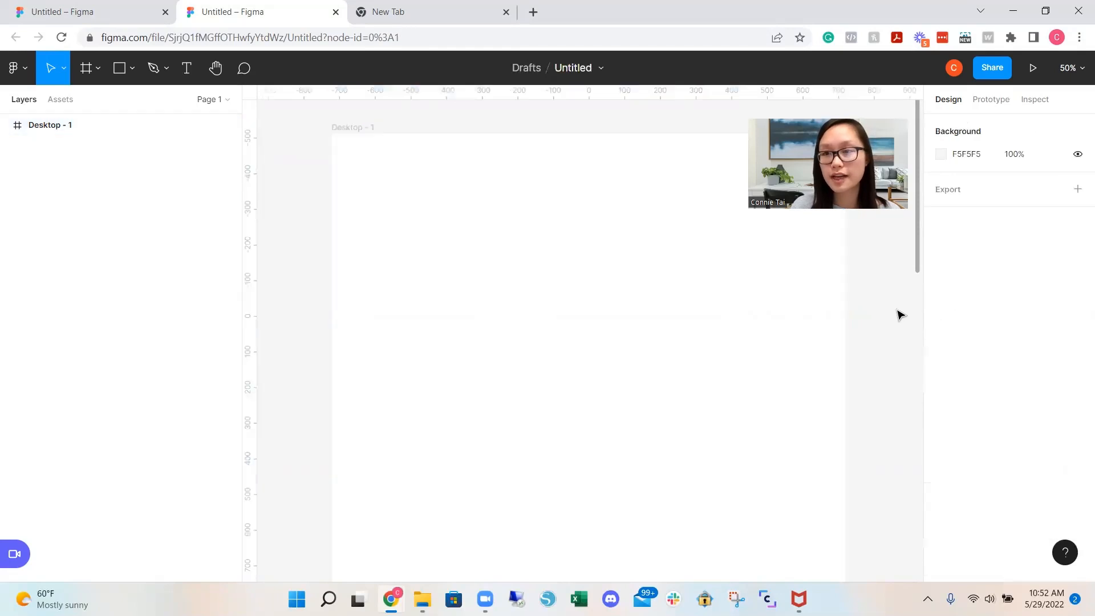
{"action": "left_click", "coordinate": [961, 158]}
{"action": "left_click", "coordinate": [940, 155]}
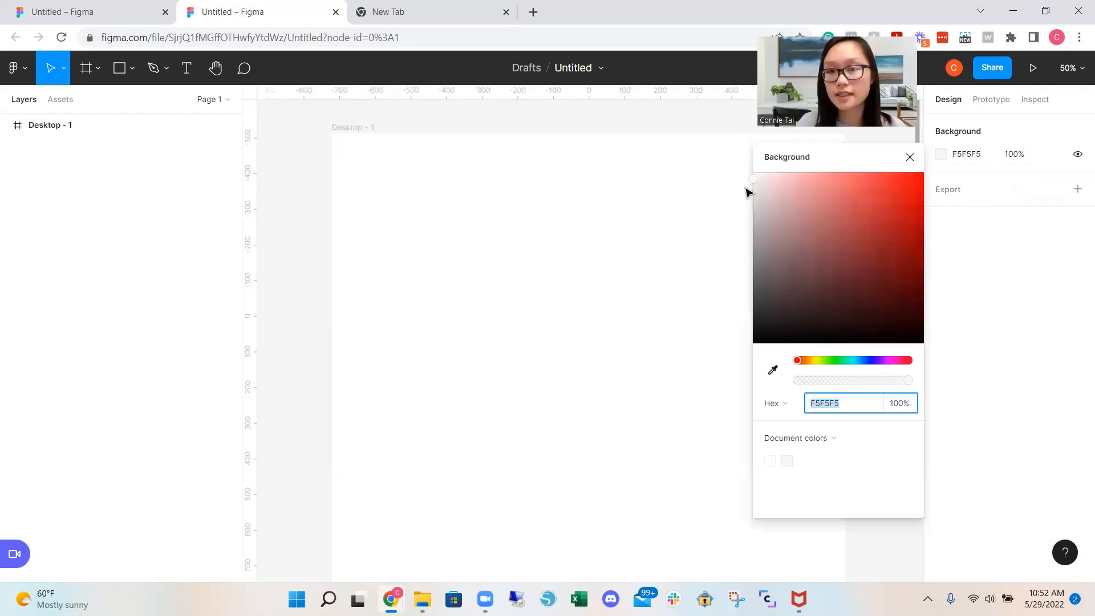
{"action": "left_click", "coordinate": [756, 193]}
{"action": "left_click", "coordinate": [755, 194]}
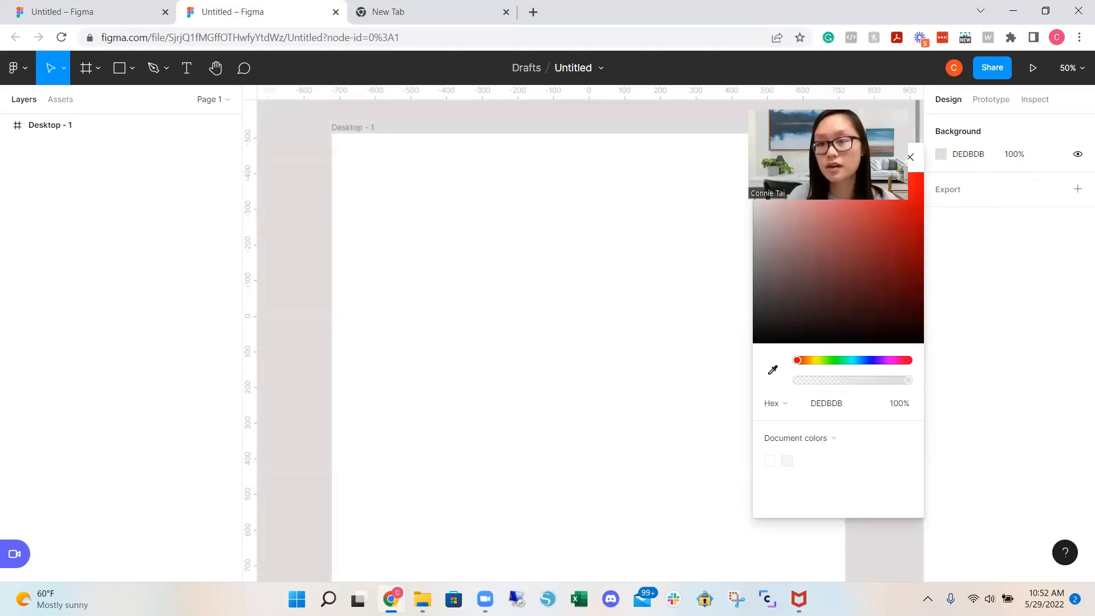
{"action": "scroll", "coordinate": [609, 258], "scroll_direction": "up", "scroll_amount": 2}
{"action": "left_click", "coordinate": [609, 258]}
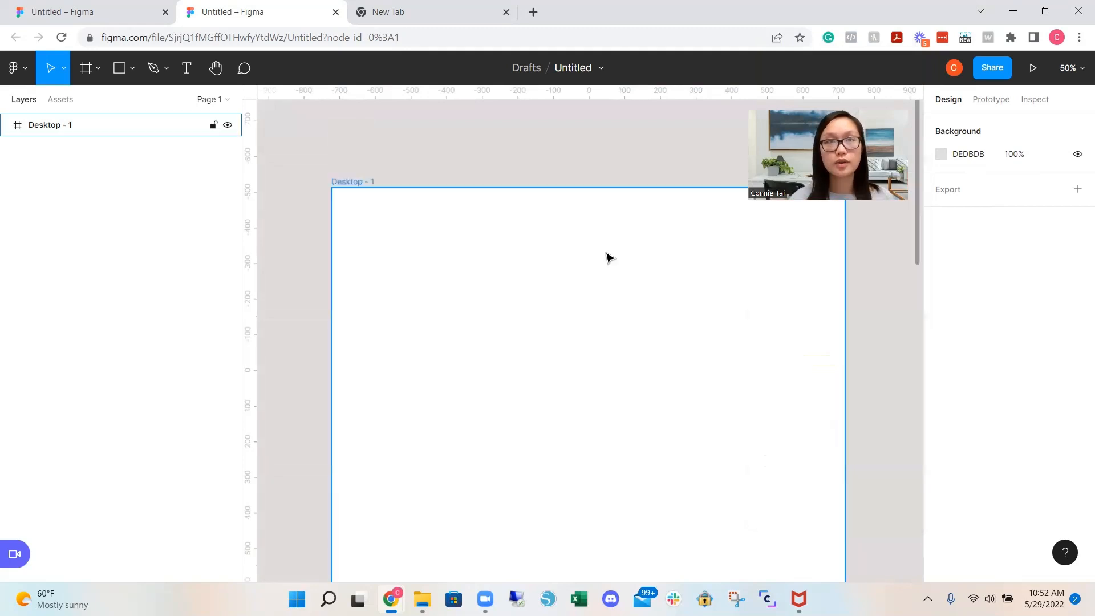
{"action": "left_click", "coordinate": [628, 173]}
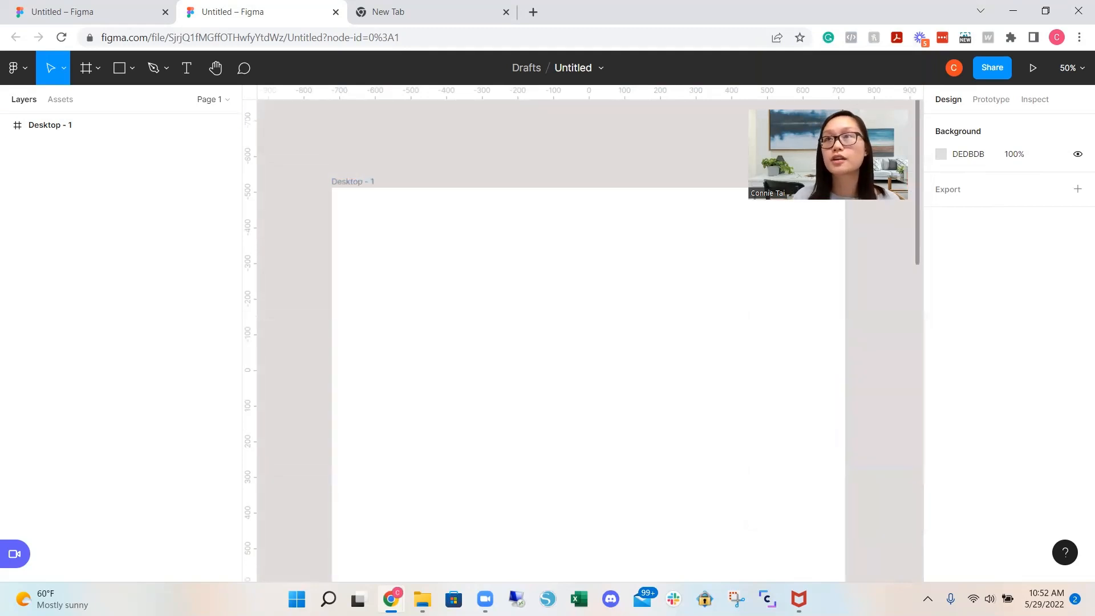
Place the coinbase logo image in the frame's upper-left area, at about X 130, Y 61
{"action": "left_click_drag", "start_coordinate": [489, 66], "coordinate": [402, 217]}
{"action": "left_click", "coordinate": [560, 254]}
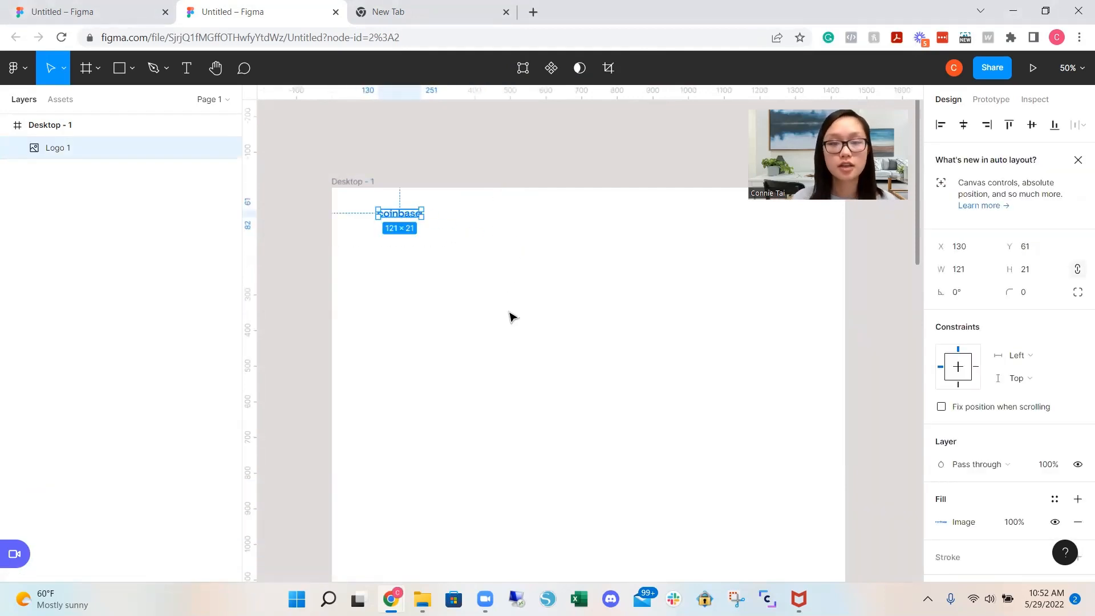
{"action": "left_click", "coordinate": [530, 362]}
Draw a text box about 328×146 below and beside the logo and enter "Price" in it
{"action": "key", "text": "t"}
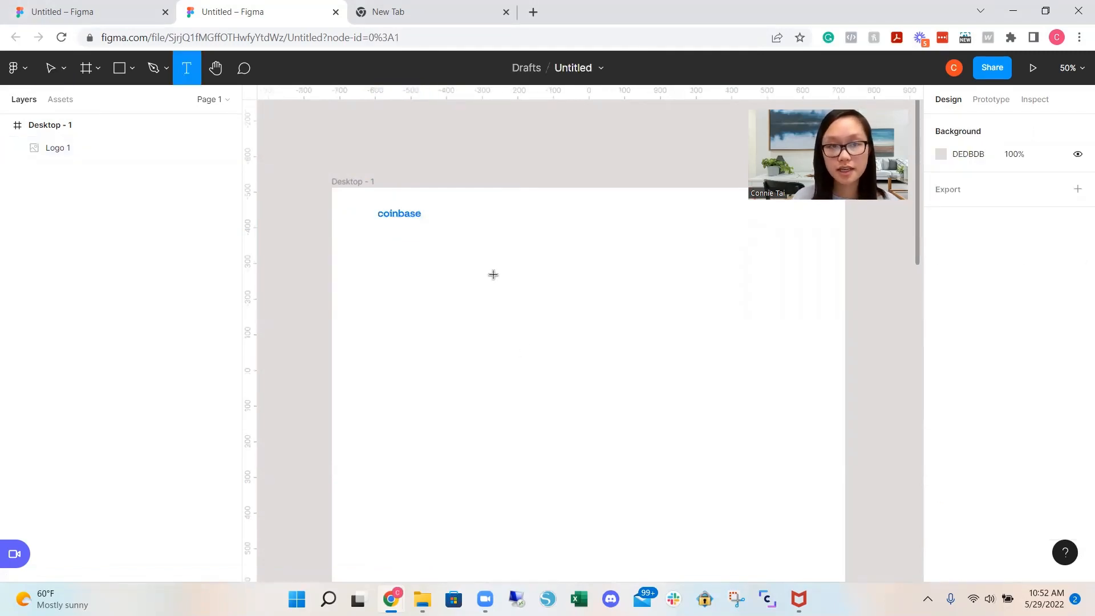
{"action": "left_click_drag", "start_coordinate": [482, 270], "coordinate": [599, 322]}
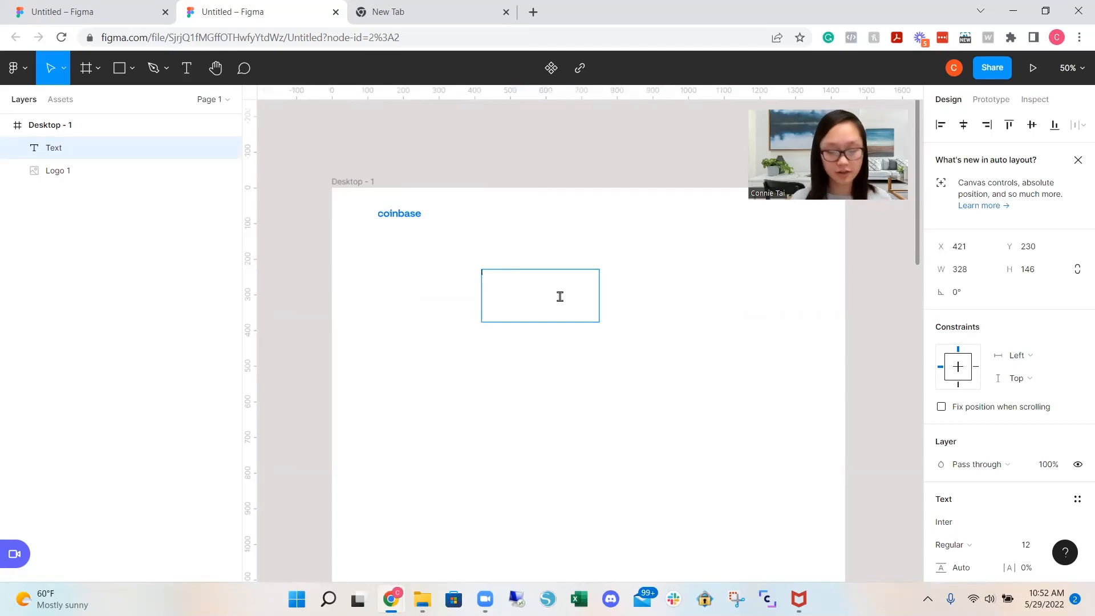
{"action": "type", "text": "Price"}
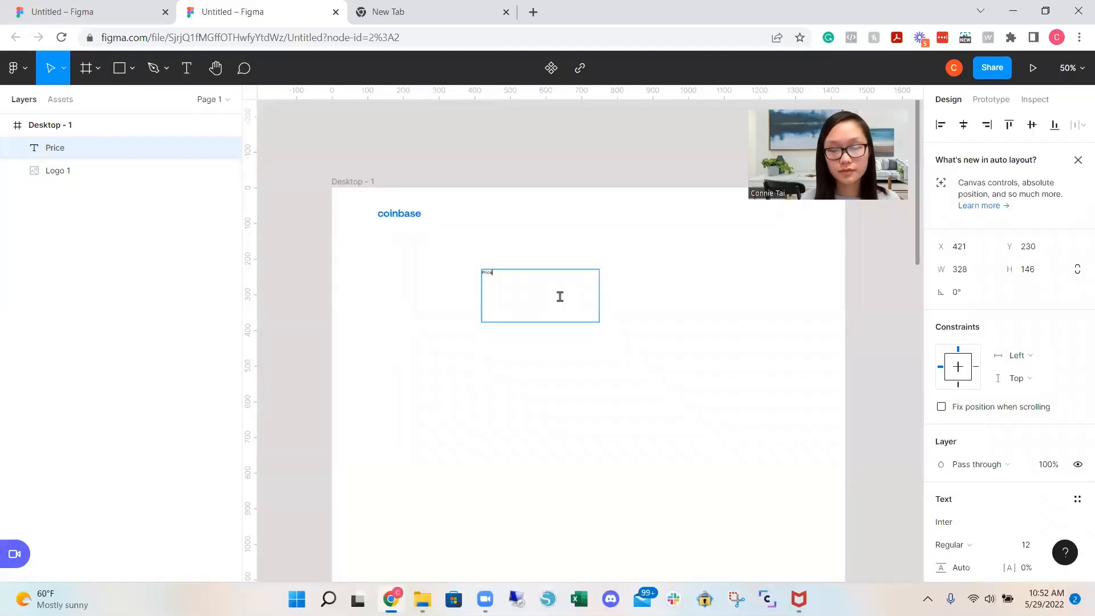
{"action": "key", "text": "Escape"}
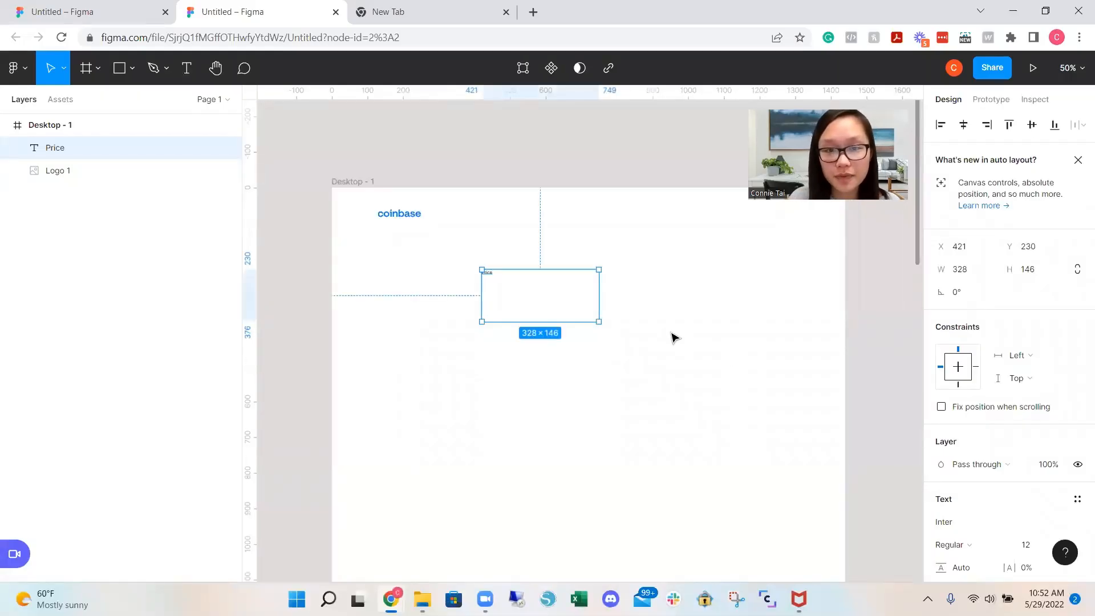
{"action": "left_click", "coordinate": [677, 323]}
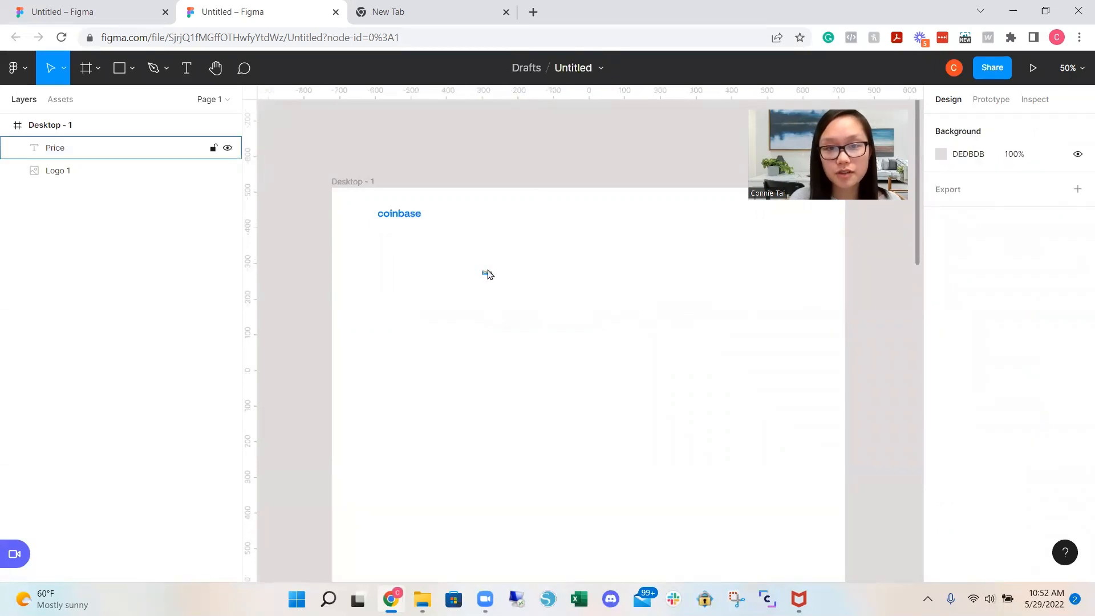
Select the Price text and check the font settings of the matching navigation item in the finished Coinbase design file
{"action": "left_click", "coordinate": [486, 272]}
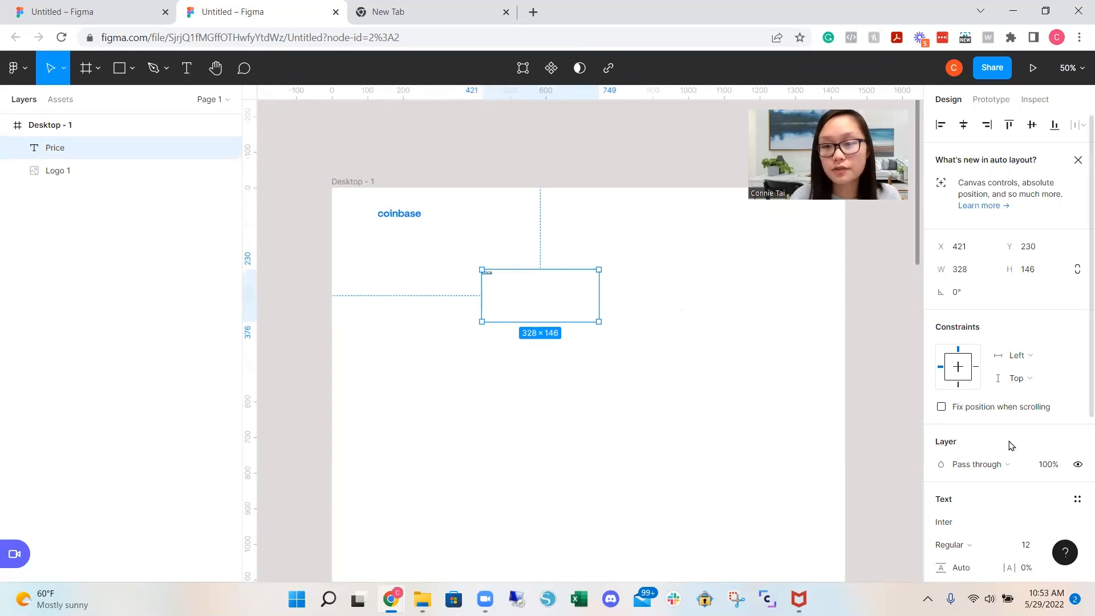
{"action": "scroll", "coordinate": [1009, 451], "scroll_direction": "down", "scroll_amount": 4}
{"action": "scroll", "coordinate": [1009, 450], "scroll_direction": "up", "scroll_amount": 1}
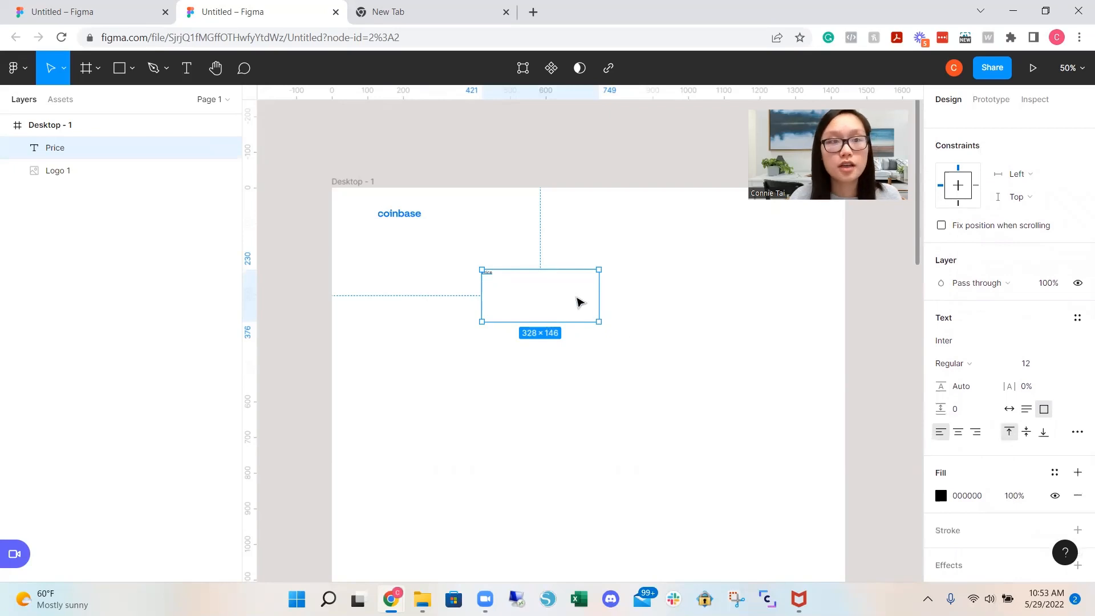
{"action": "left_click", "coordinate": [103, 15]}
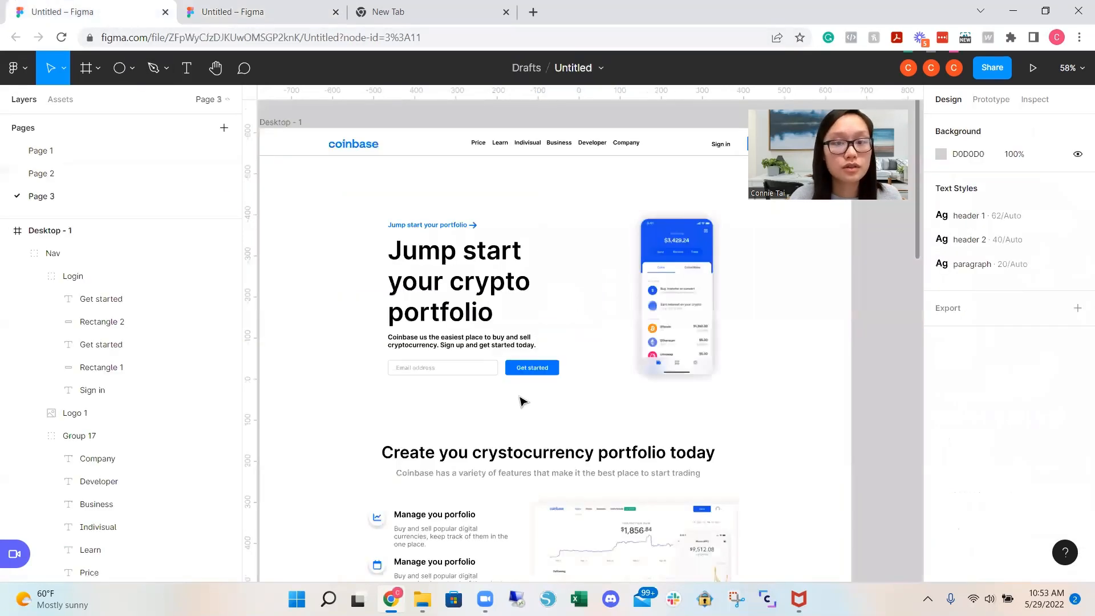
{"action": "left_click", "coordinate": [481, 157]}
{"action": "double_click", "coordinate": [481, 155]}
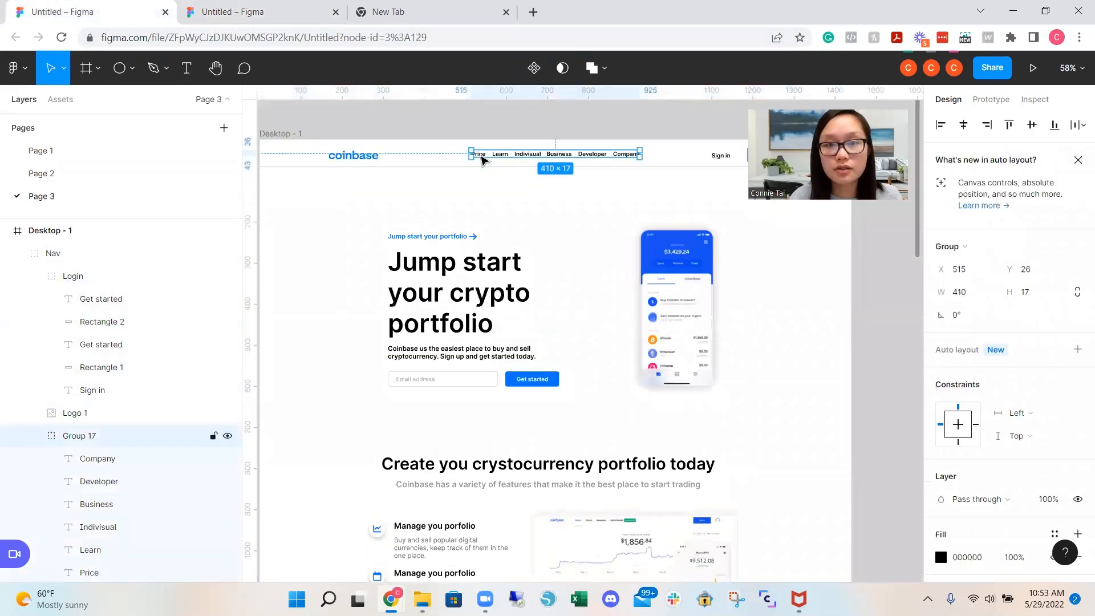
{"action": "double_click", "coordinate": [479, 156]}
{"action": "scroll", "coordinate": [974, 471], "scroll_direction": "down", "scroll_amount": 5}
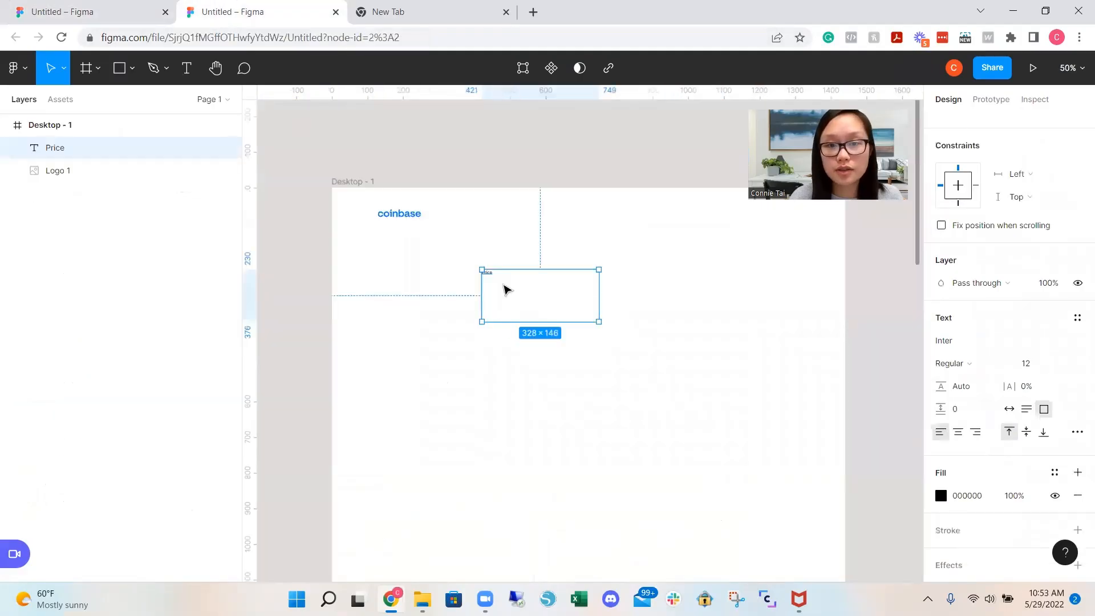
Set the Price text in the new file to Semi Bold weight and size 14
{"action": "left_click", "coordinate": [971, 367]}
{"action": "left_click", "coordinate": [976, 317]}
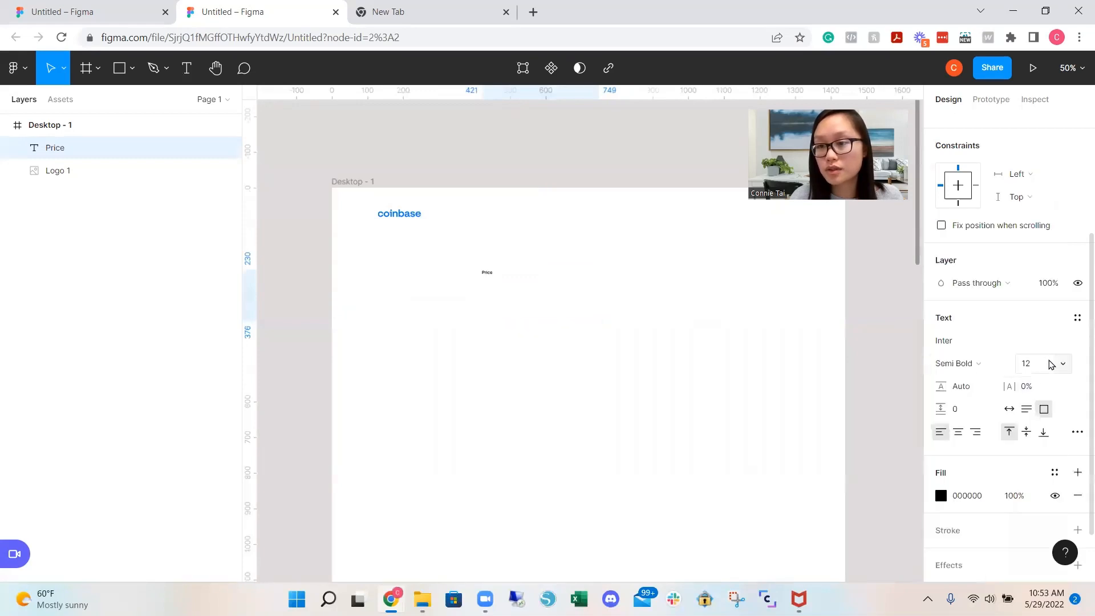
{"action": "left_click", "coordinate": [1051, 364]}
{"action": "type", "text": "14"}
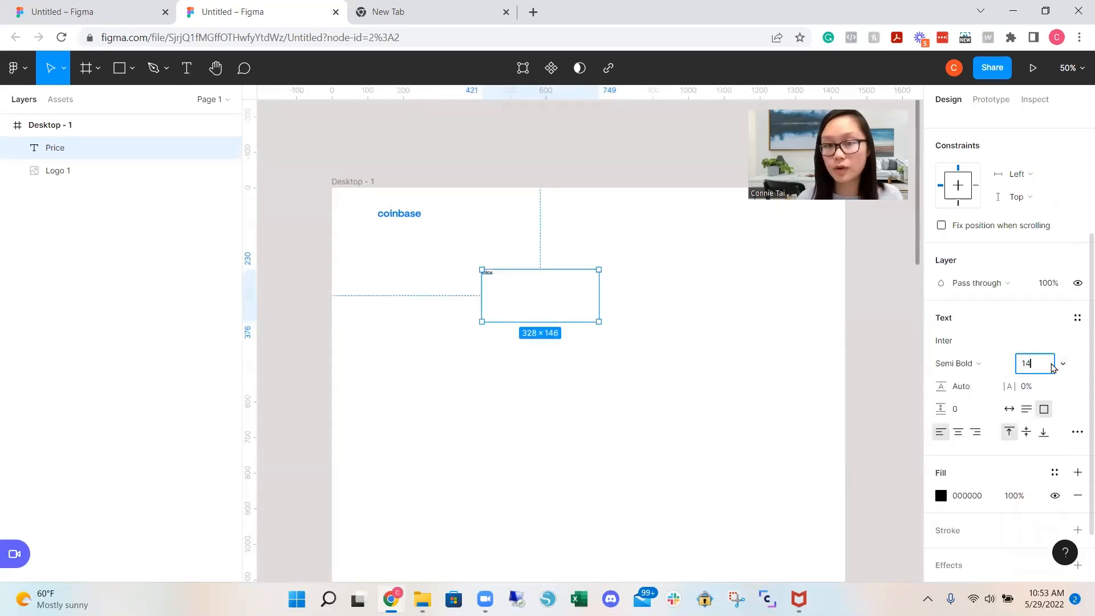
{"action": "key", "text": "Return"}
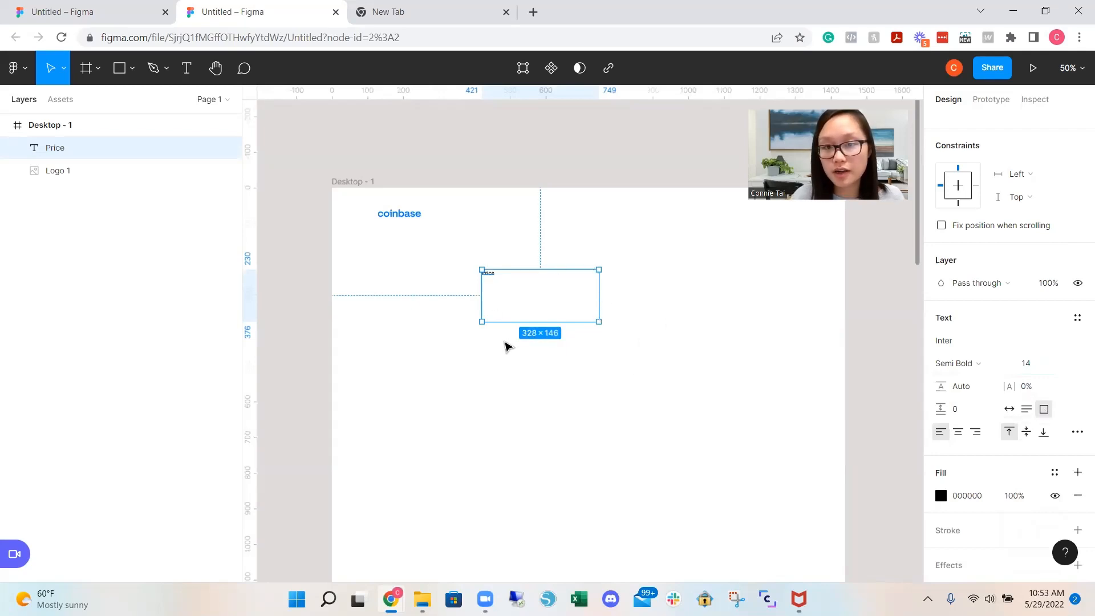
Set the Price text box to auto width so that it fits its text
{"action": "left_click", "coordinate": [1011, 415]}
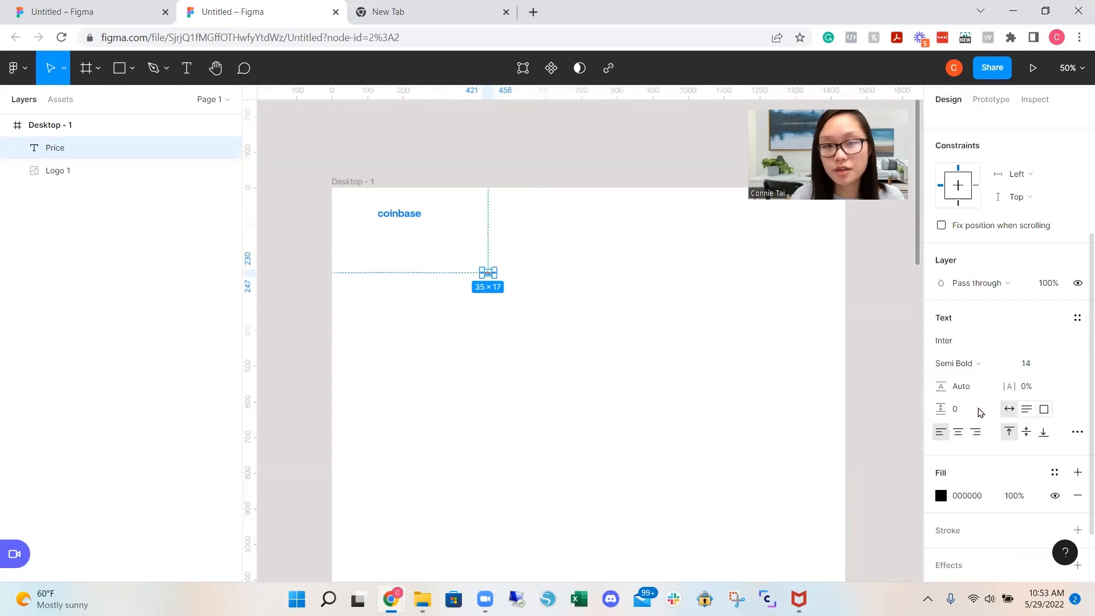
{"action": "left_click", "coordinate": [619, 300]}
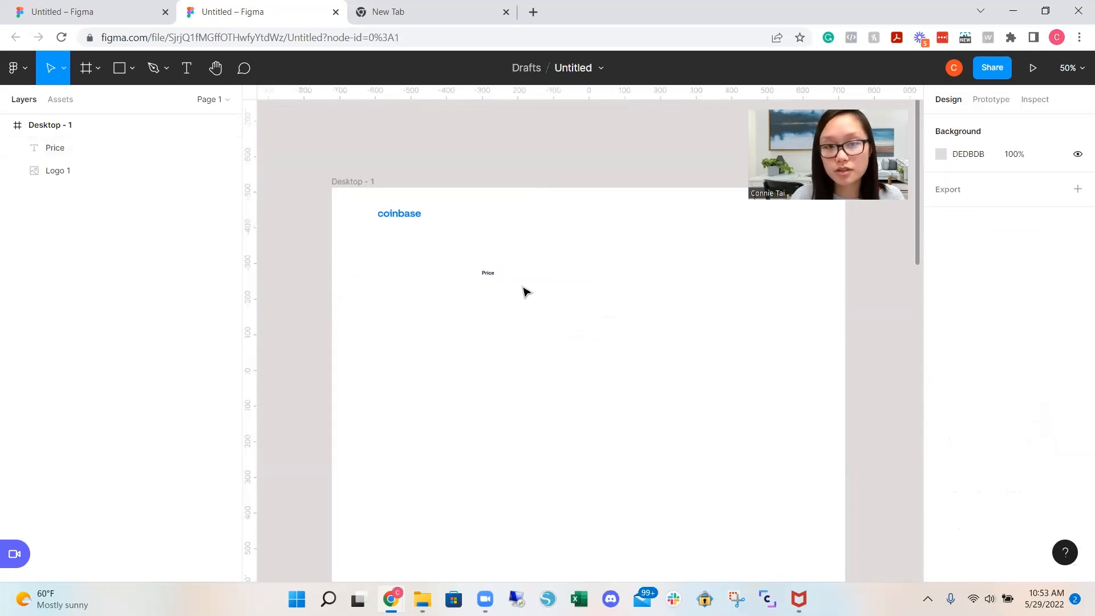
{"action": "left_click", "coordinate": [489, 273]}
{"action": "scroll", "coordinate": [1023, 486], "scroll_direction": "down", "scroll_amount": 4}
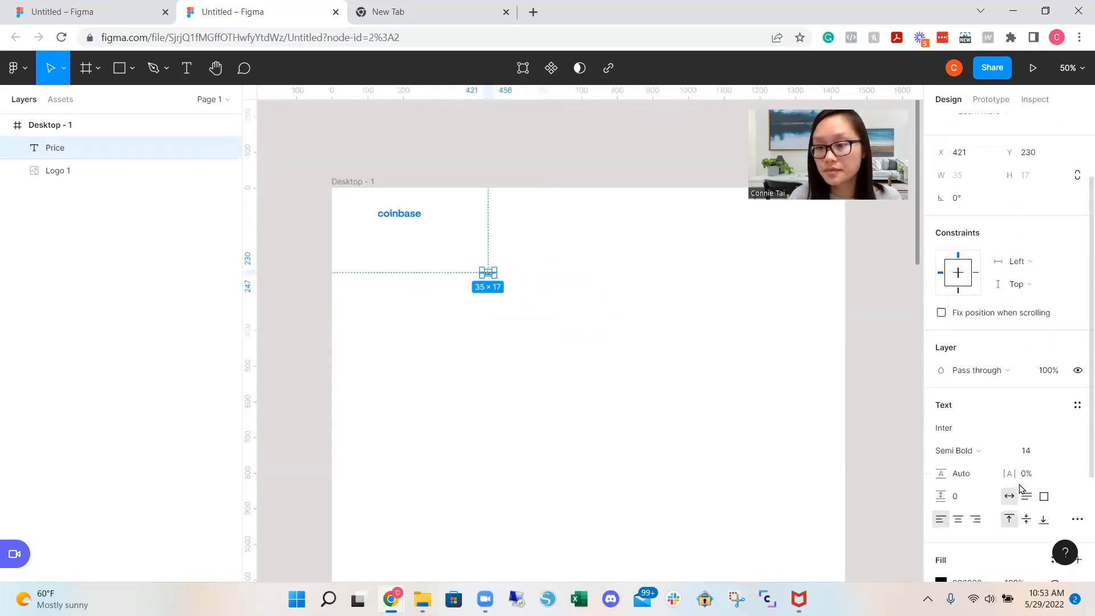
Duplicate the Price text into a row of five more navigation items reading Learn, Indivisual, Business, Developer and Company
{"action": "scroll", "coordinate": [1022, 488], "scroll_direction": "up", "scroll_amount": 2}
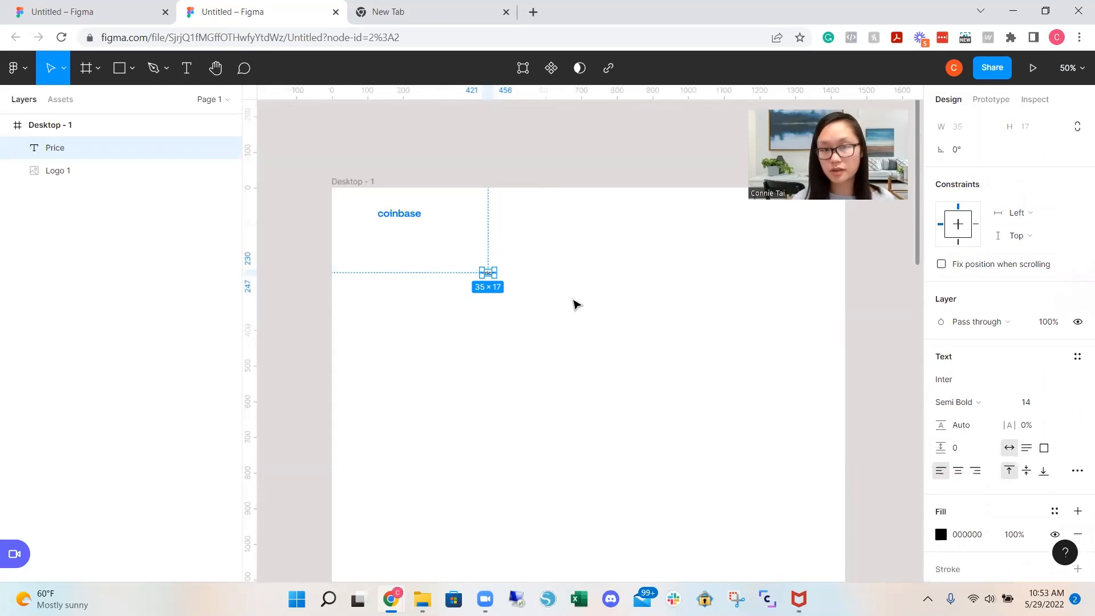
{"action": "scroll", "coordinate": [579, 300], "scroll_direction": "up", "scroll_amount": 4}
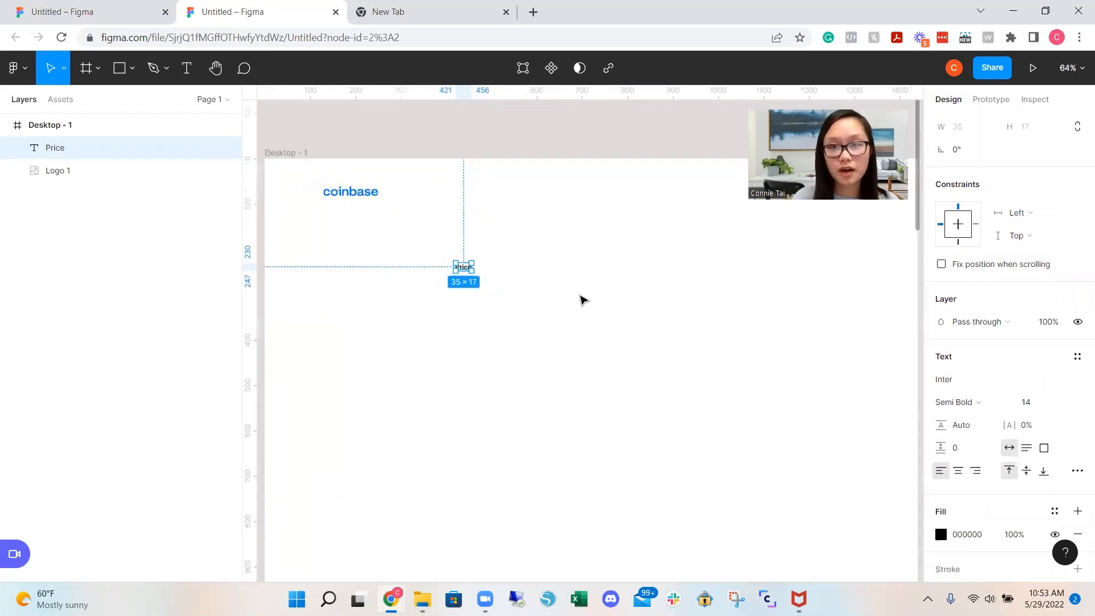
{"action": "scroll", "coordinate": [580, 297], "scroll_direction": "down", "scroll_amount": 1}
{"action": "left_click", "coordinate": [563, 303]}
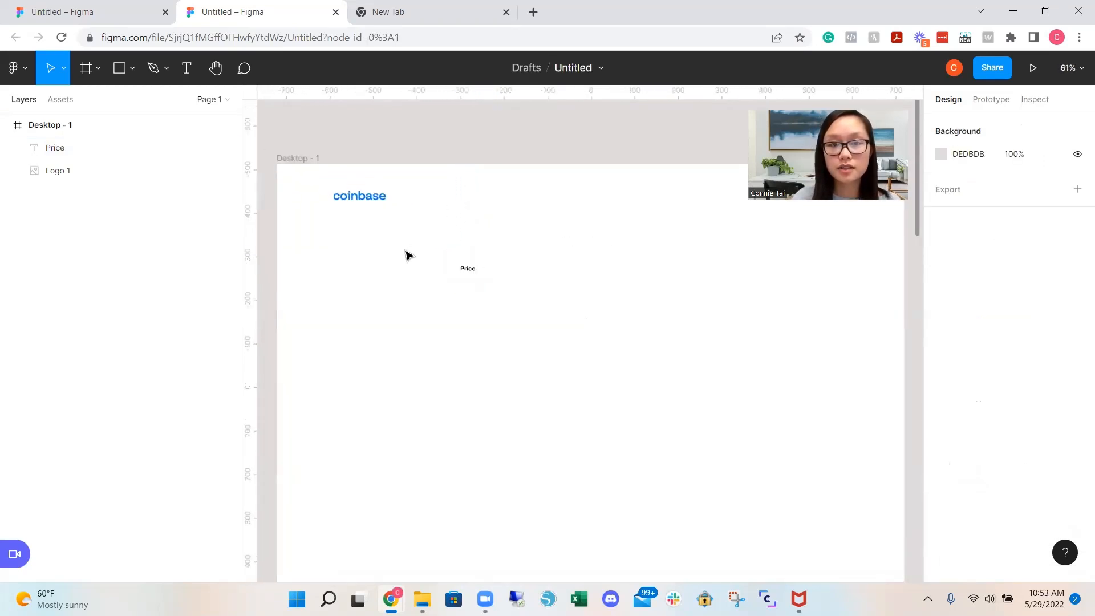
{"action": "left_click_drag", "start_coordinate": [408, 255], "coordinate": [563, 276]}
{"action": "left_click_drag", "start_coordinate": [562, 276], "coordinate": [591, 276]}
{"action": "left_click_drag", "start_coordinate": [598, 276], "coordinate": [699, 285]}
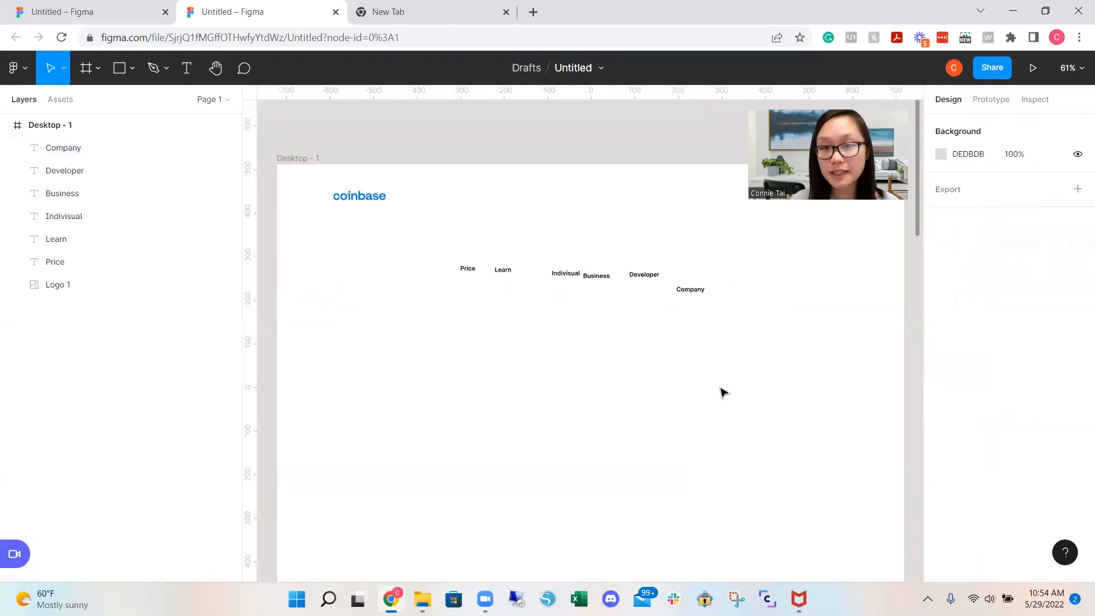
Group the six navigation texts and apply auto layout so they line up in one evenly spaced horizontal row
{"action": "left_click_drag", "start_coordinate": [768, 329], "coordinate": [403, 256]}
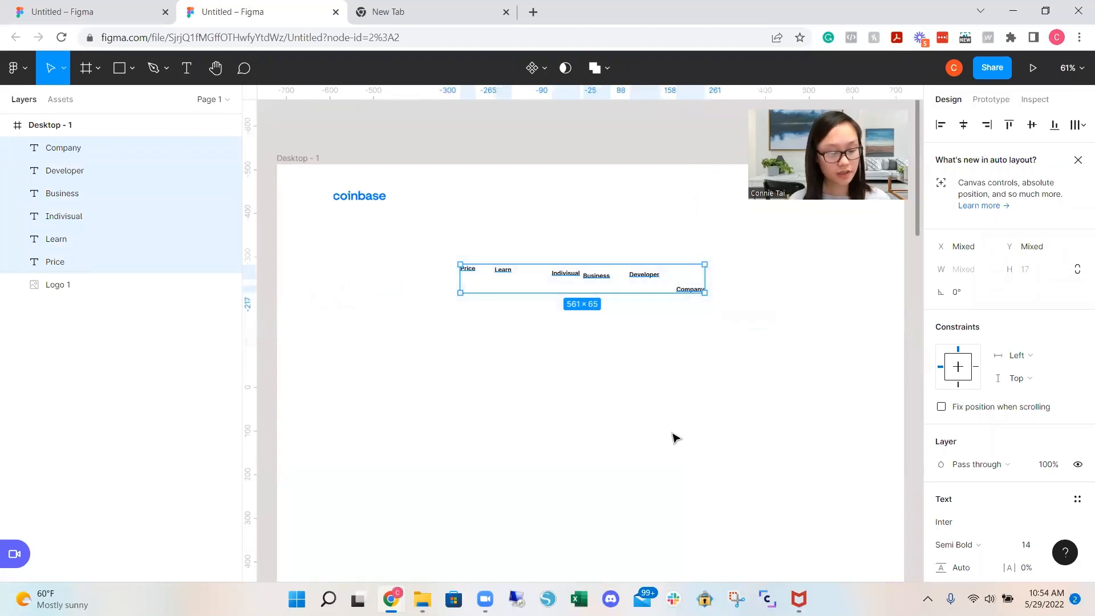
{"action": "key", "text": "ctrl+g"}
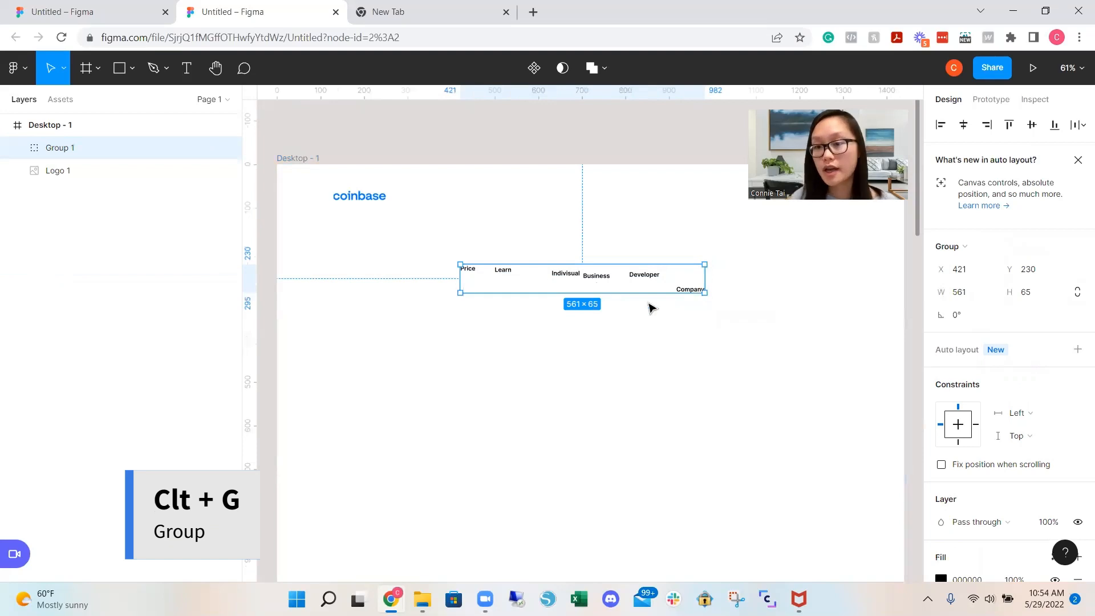
{"action": "key", "text": "shift+a"}
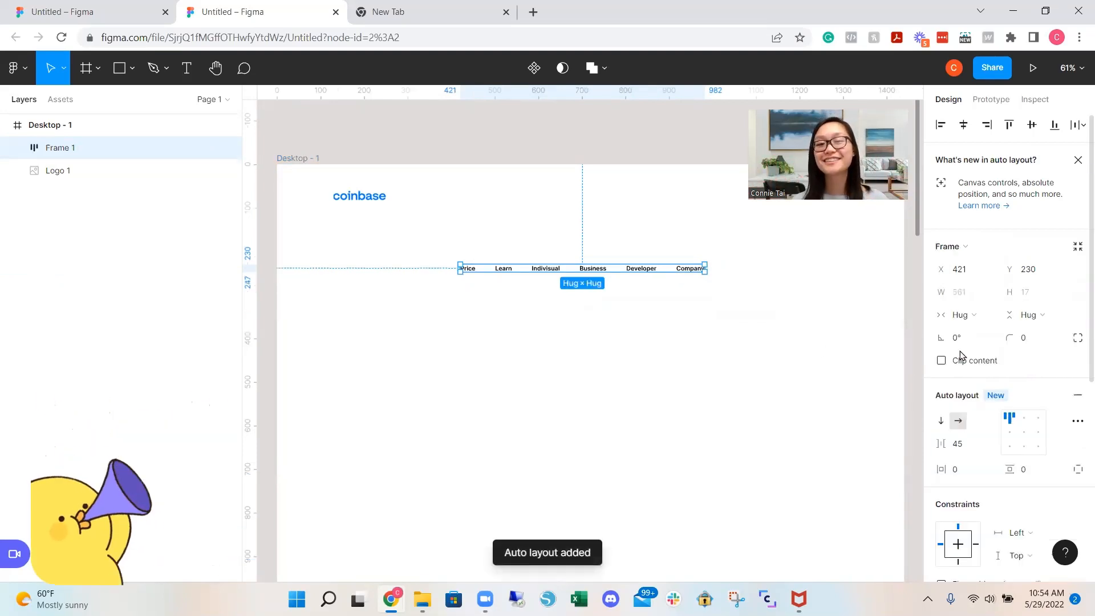
Set the spacing between items in the navigation row's auto layout to 48
{"action": "left_click", "coordinate": [967, 448]}
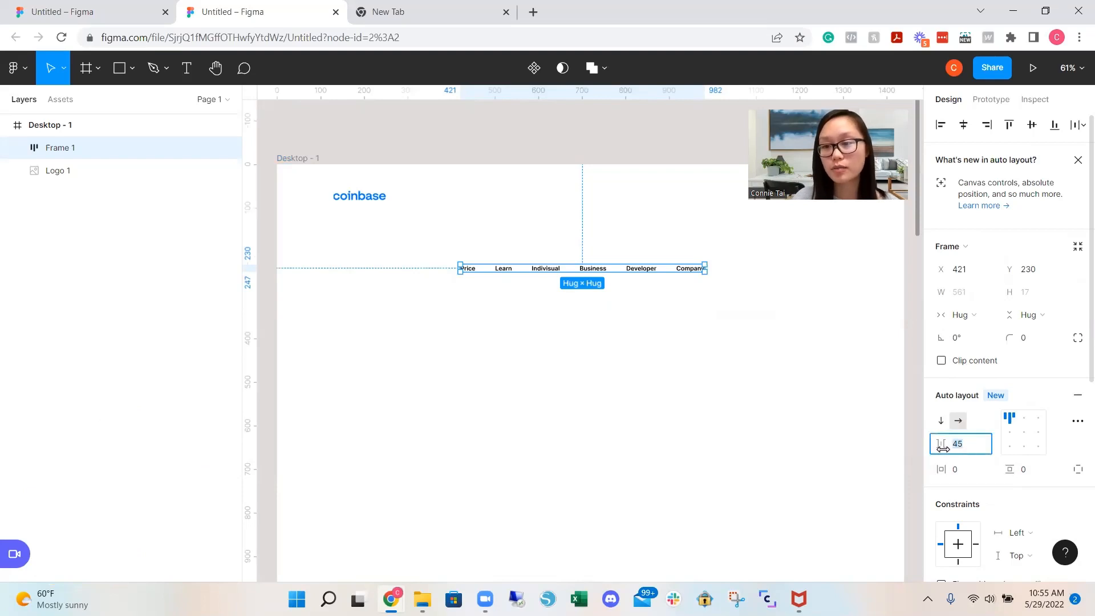
{"action": "left_click", "coordinate": [877, 457]}
{"action": "left_click", "coordinate": [650, 269]}
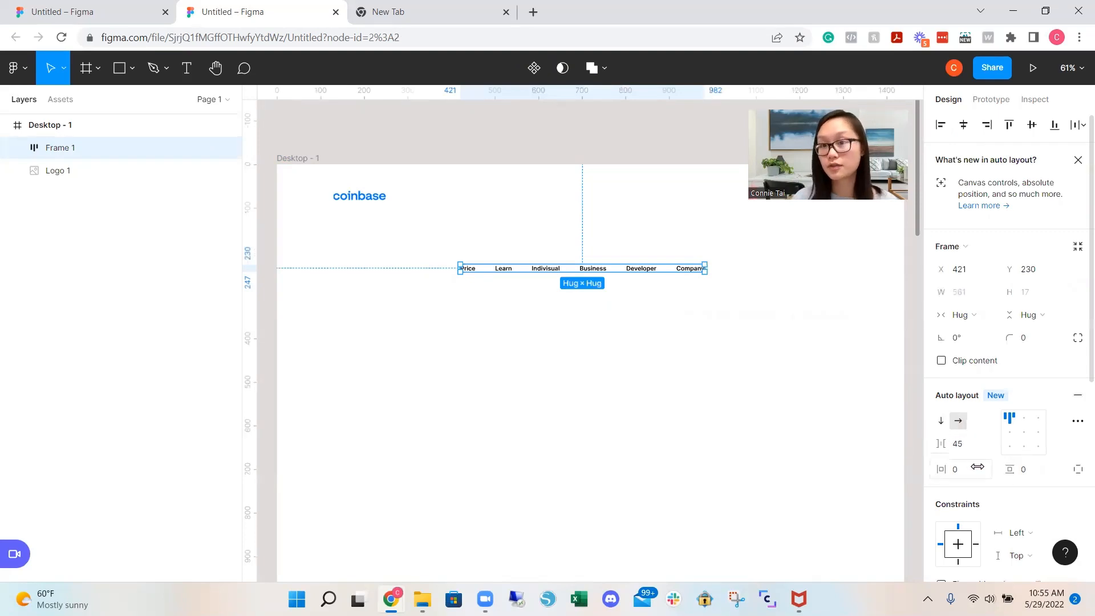
{"action": "mouse_move", "coordinate": [953, 443]}
{"action": "left_mouse_down"}
{"action": "mouse_move", "coordinate": [967, 448]}
{"action": "mouse_move", "coordinate": [956, 448]}
{"action": "left_mouse_up"}
{"action": "left_click", "coordinate": [718, 446]}
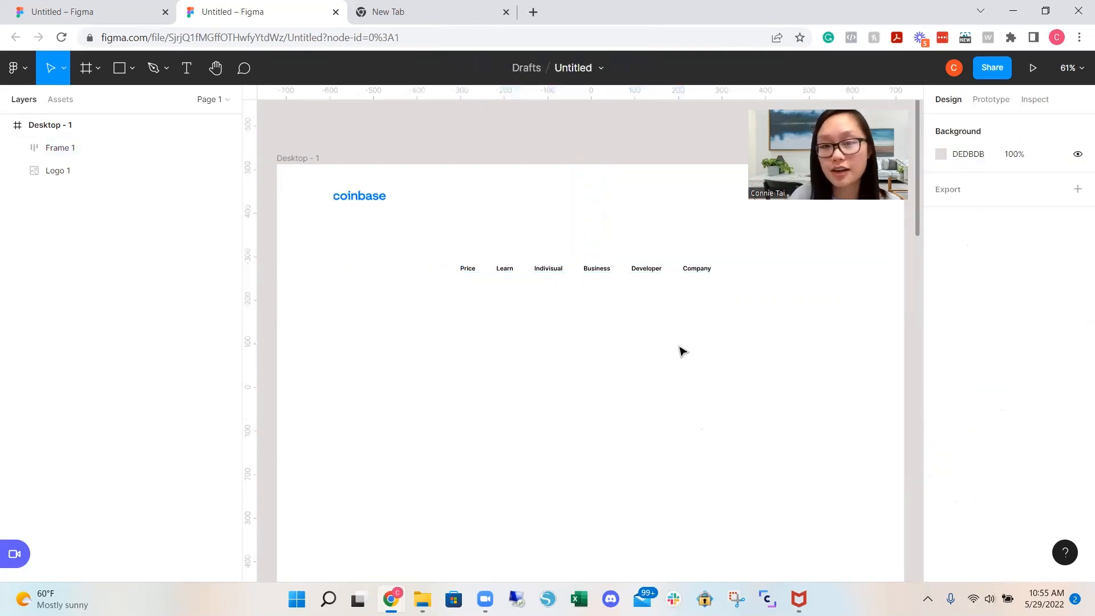
Move the navigation row up beside the coinbase logo, to about X 480, Y 74
{"action": "scroll", "coordinate": [729, 352], "scroll_direction": "up", "scroll_amount": 1}
{"action": "scroll", "coordinate": [732, 354], "scroll_direction": "up", "scroll_amount": 3}
{"action": "scroll", "coordinate": [736, 367], "scroll_direction": "down", "scroll_amount": 1}
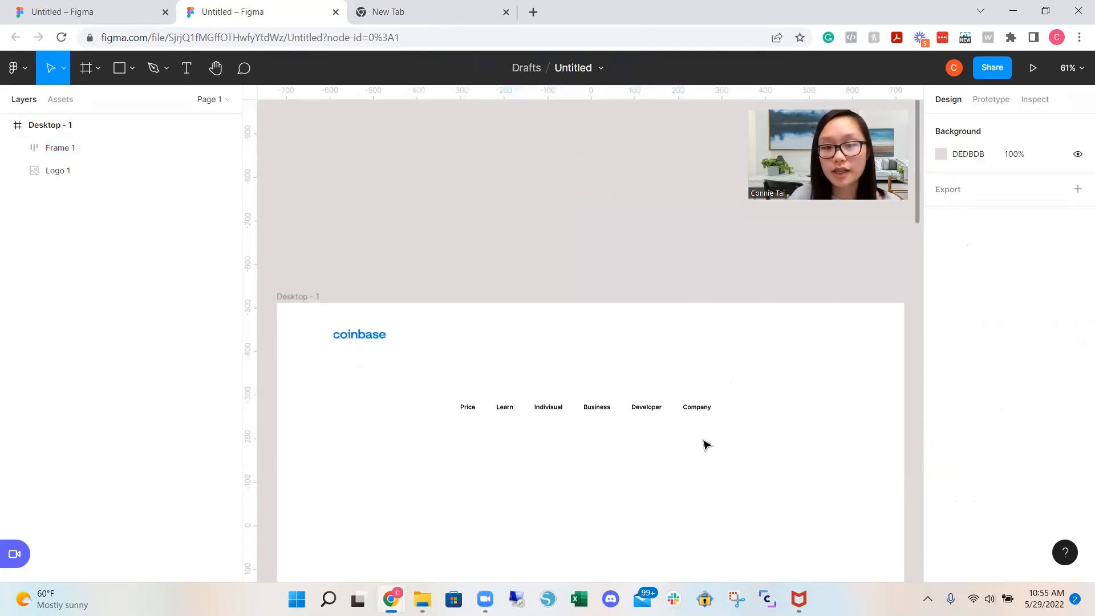
{"action": "left_click_drag", "start_coordinate": [703, 409], "coordinate": [728, 347]}
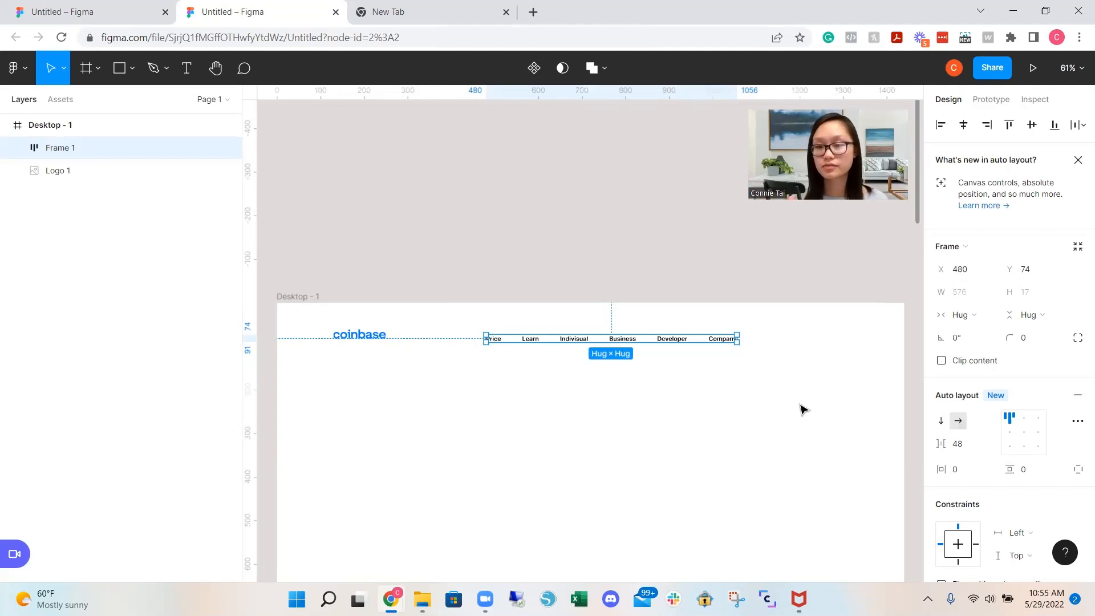
{"action": "left_click", "coordinate": [803, 410]}
Copy and paste the Company text, and move the copy out of the navigation row to about X 1012, Y 247
{"action": "scroll", "coordinate": [784, 368], "scroll_direction": "down", "scroll_amount": 3}
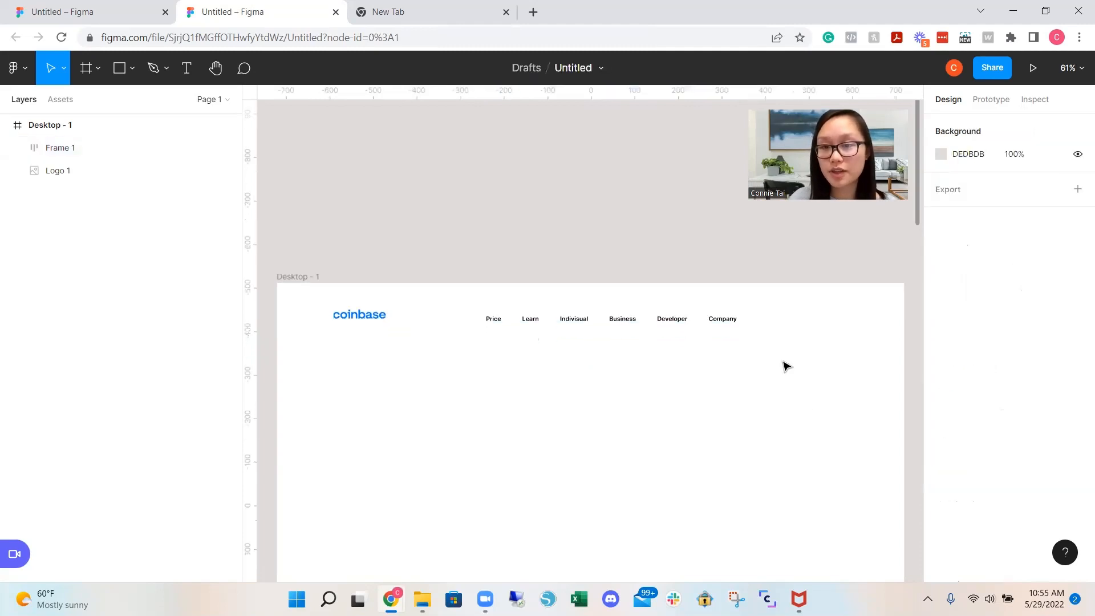
{"action": "left_click", "coordinate": [728, 267]}
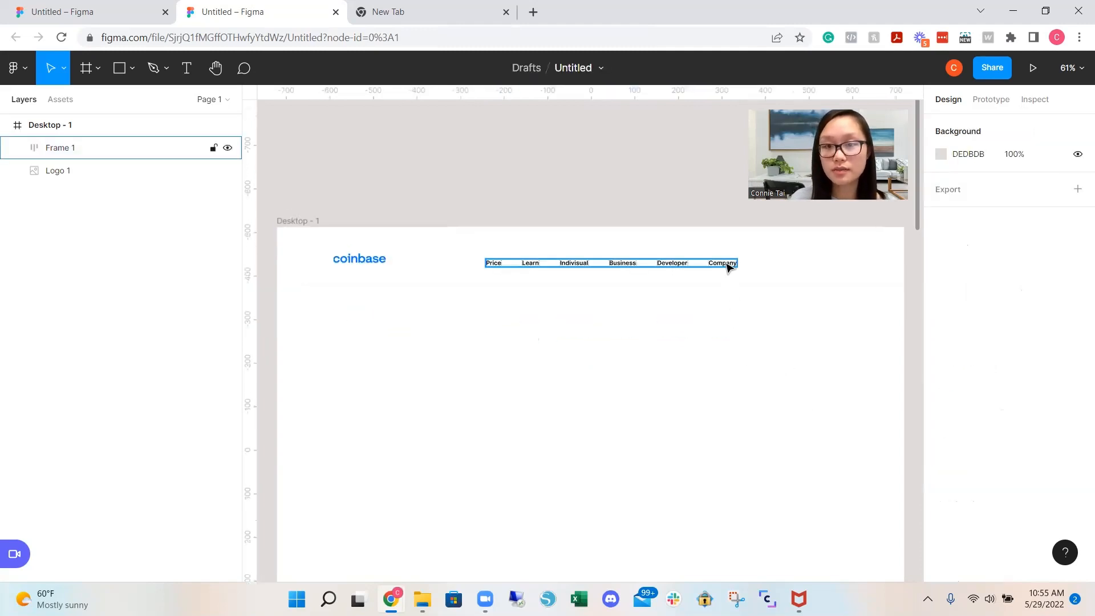
{"action": "left_click", "coordinate": [728, 266]}
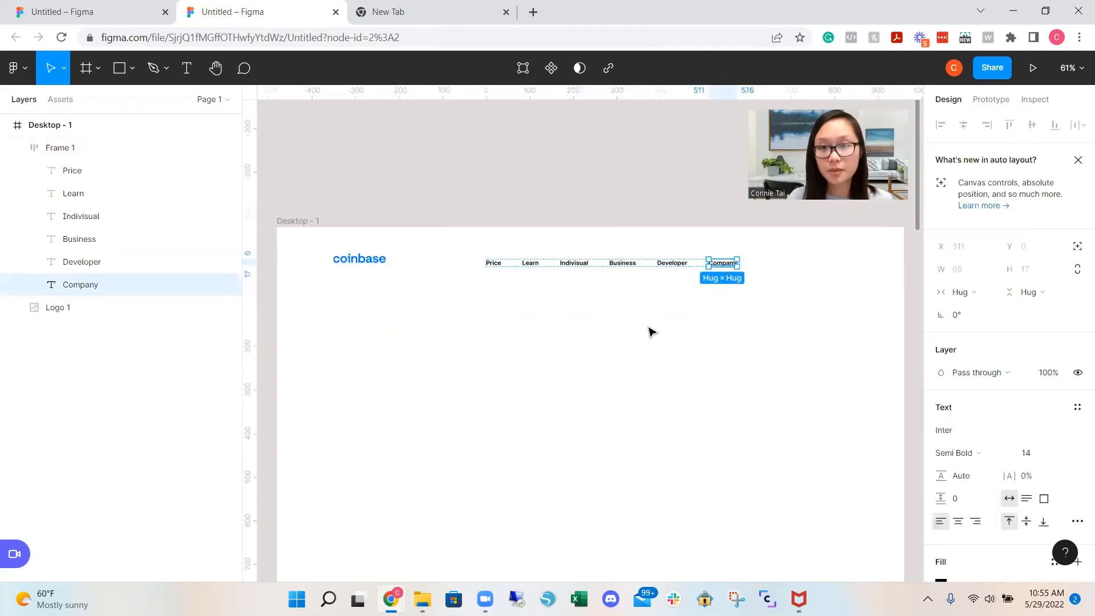
{"action": "left_click", "coordinate": [597, 363]}
{"action": "key", "text": "ctrl+v"}
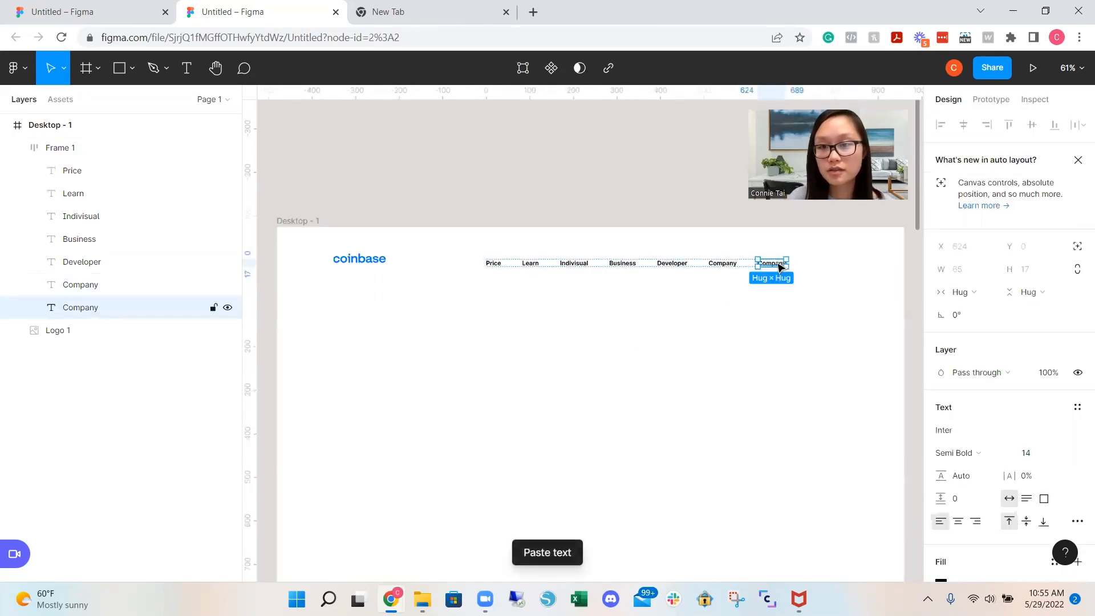
{"action": "left_click_drag", "start_coordinate": [780, 266], "coordinate": [739, 341]}
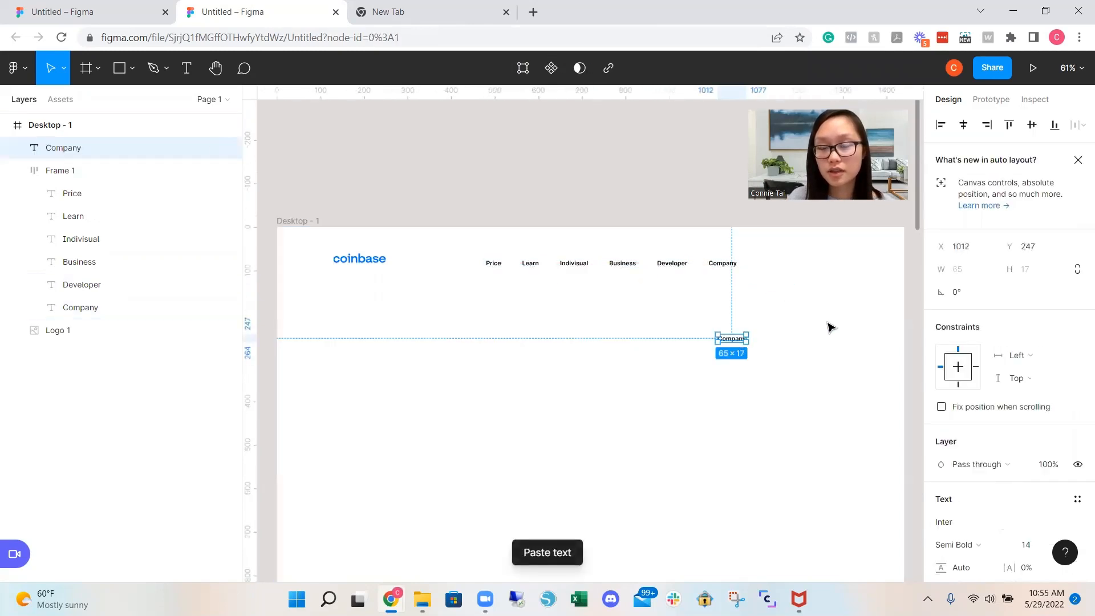
Change the text of the Company copy below the navigation row to "Sign in"
{"action": "double_click", "coordinate": [739, 340]}
{"action": "type", "text": "S"}
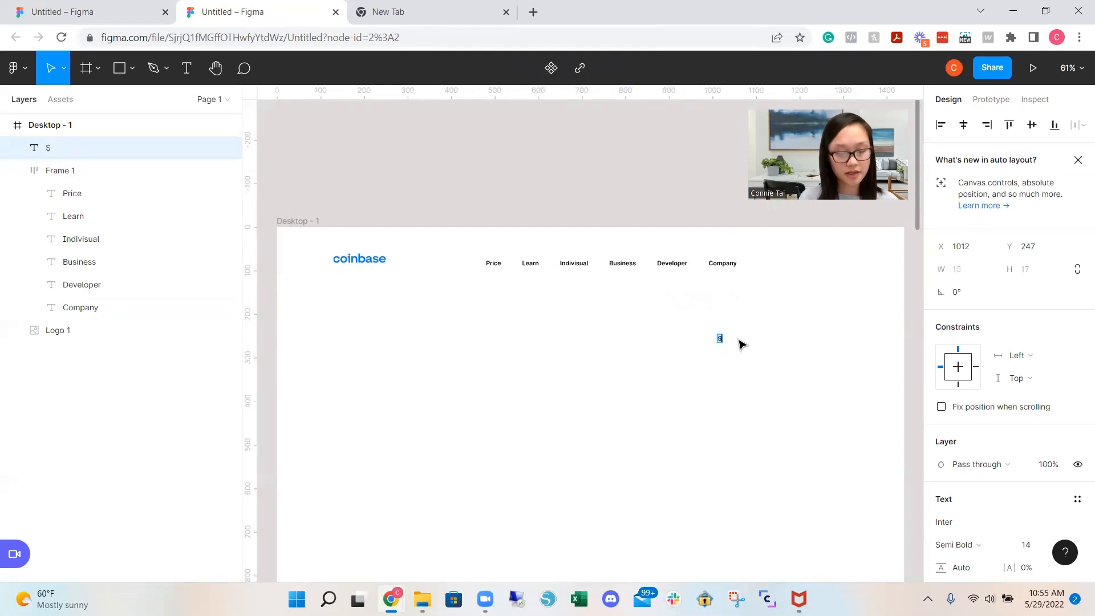
{"action": "type", "text": "ign in"}
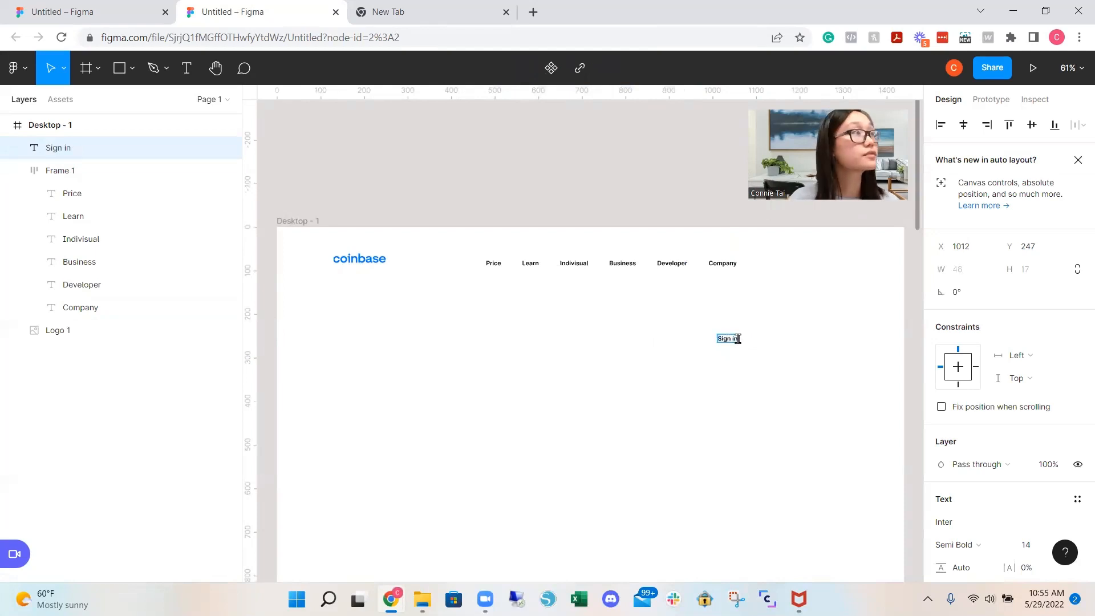
{"action": "key", "text": "Escape"}
{"action": "left_click", "coordinate": [818, 414]}
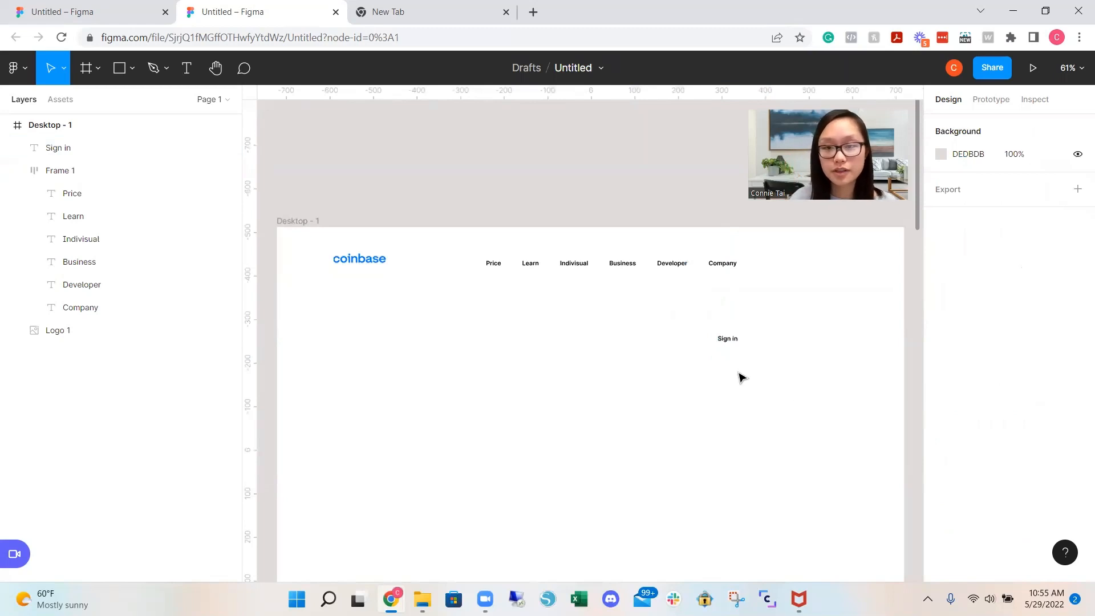
Draw a rectangle about 262×90 below the Sign in text for the button background
{"action": "left_click", "coordinate": [132, 68]}
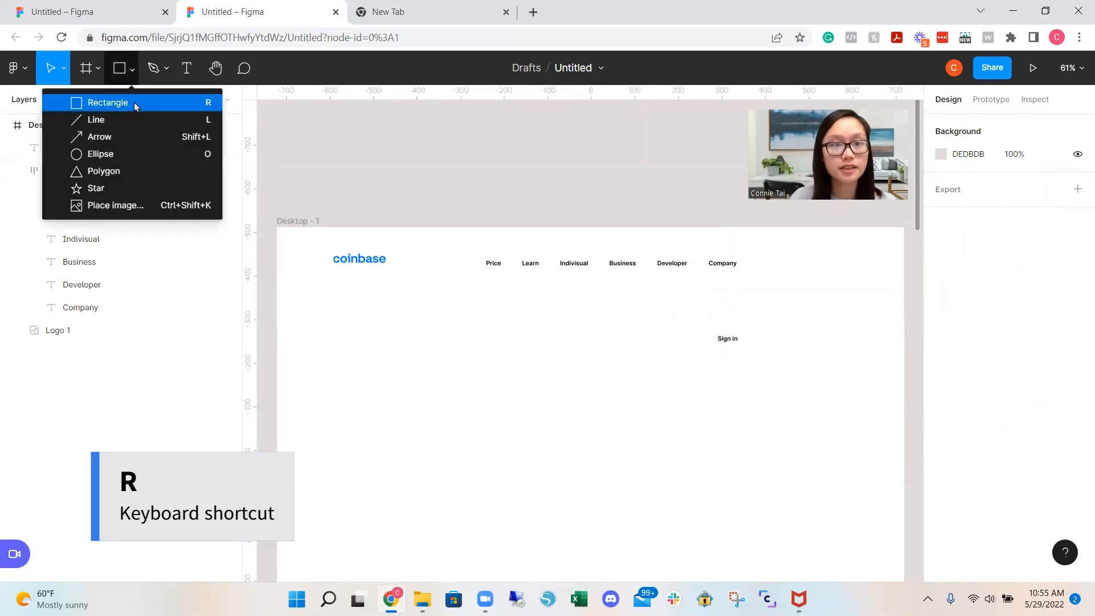
{"action": "left_click", "coordinate": [136, 106]}
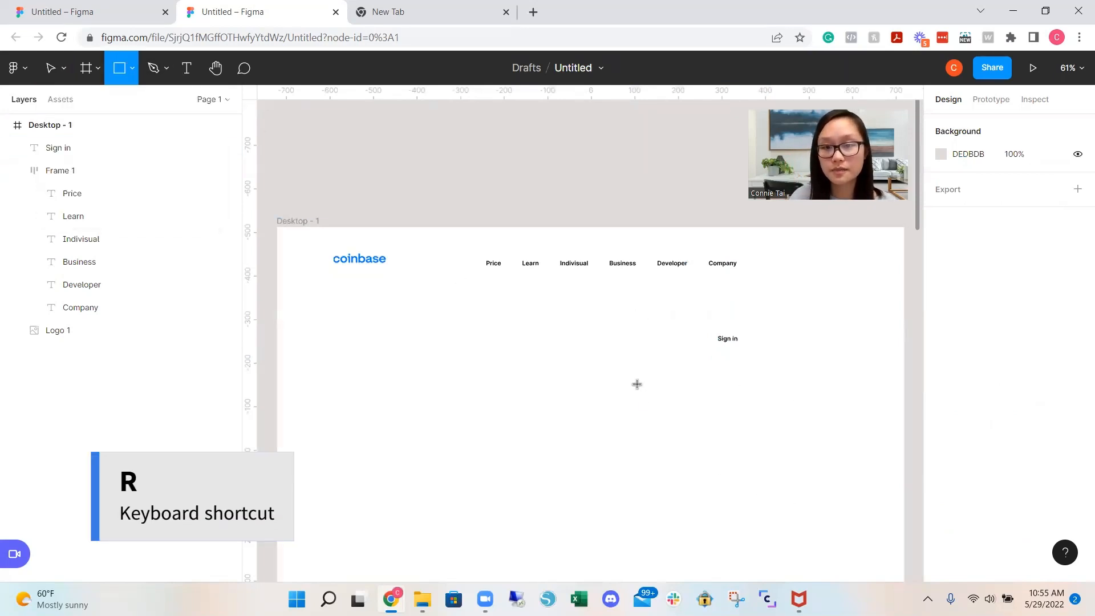
{"action": "left_click_drag", "start_coordinate": [637, 384], "coordinate": [751, 421]}
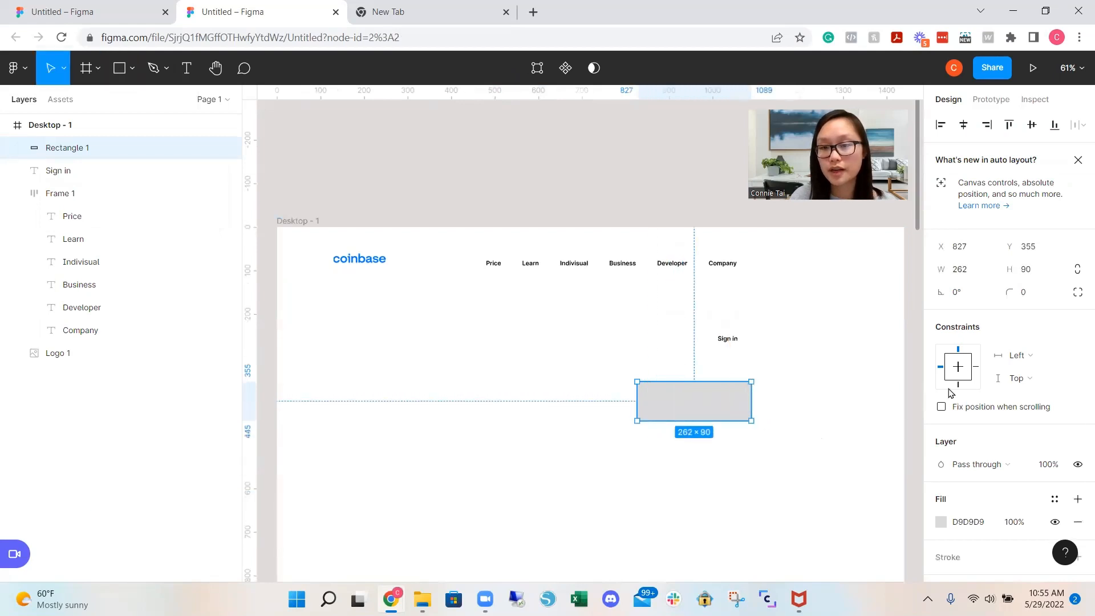
Switch to the finished Coinbase design file and copy the fill colour code of the Get started button's rectangle
{"action": "scroll", "coordinate": [998, 439], "scroll_direction": "down", "scroll_amount": 3}
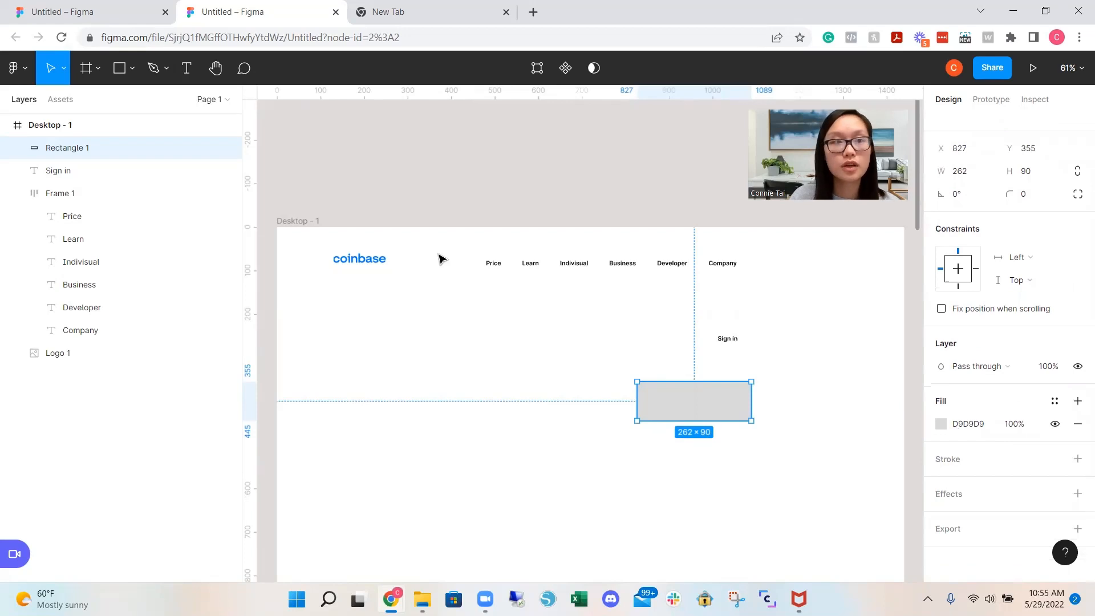
{"action": "left_click", "coordinate": [103, 12]}
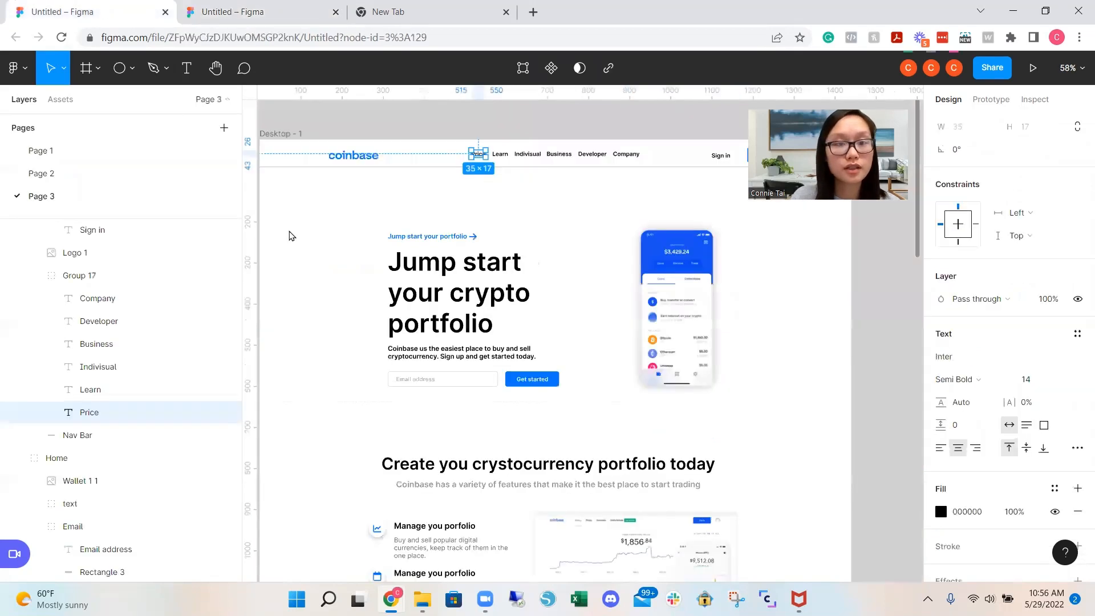
{"action": "left_click", "coordinate": [551, 385]}
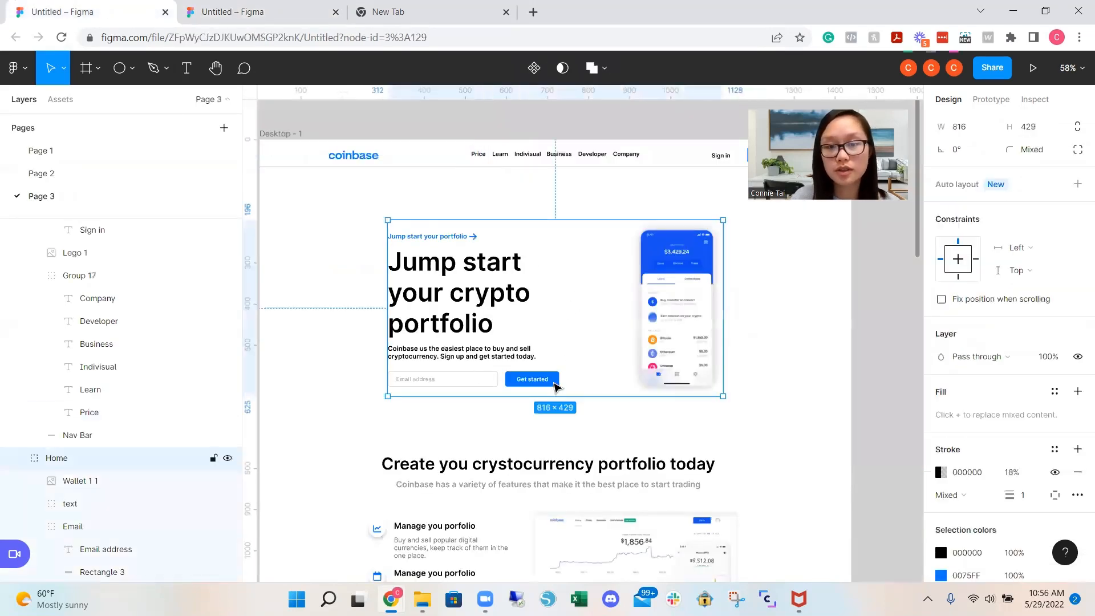
{"action": "double_click", "coordinate": [552, 386]}
{"action": "left_click", "coordinate": [968, 423]}
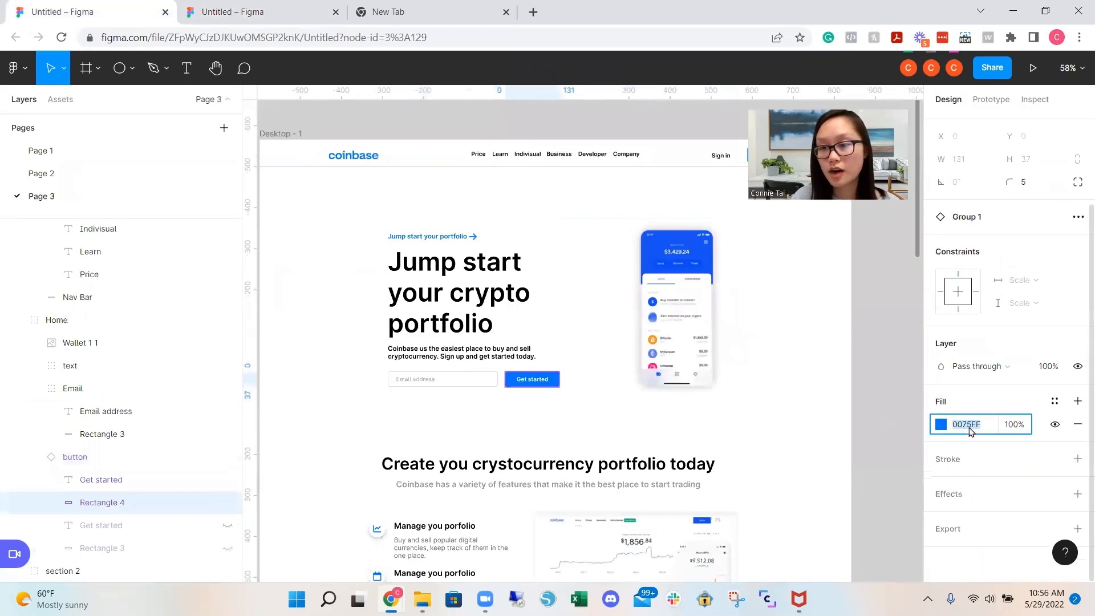
{"action": "key", "text": "ctrl+c"}
Return to the new file and paste 0075FF as the fill colour of the rectangle below Sign in
{"action": "key", "text": "ctrl+Tab"}
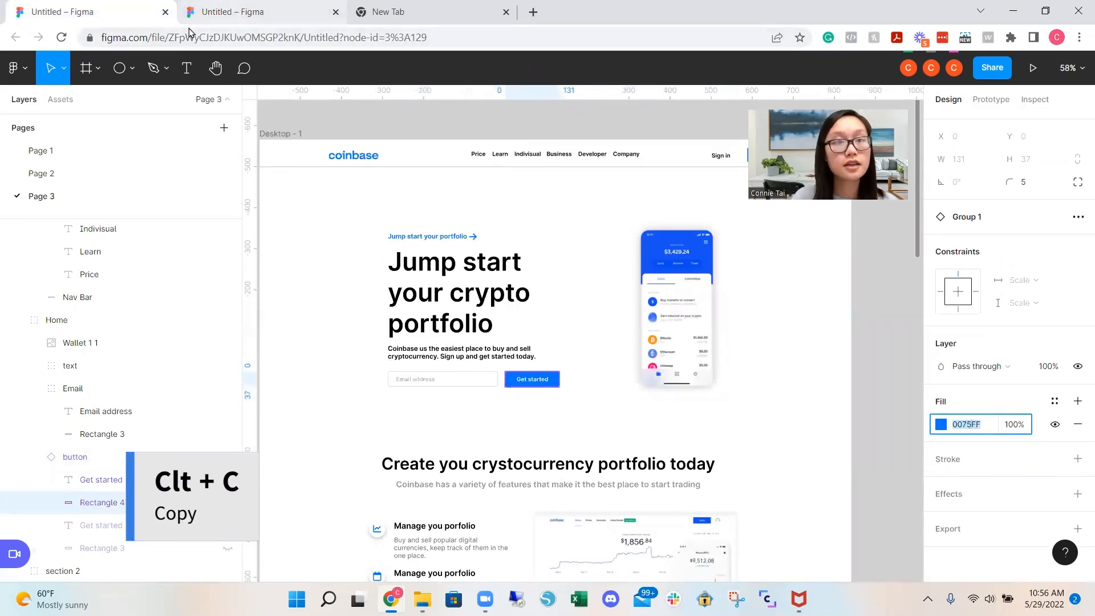
{"action": "left_click", "coordinate": [964, 424]}
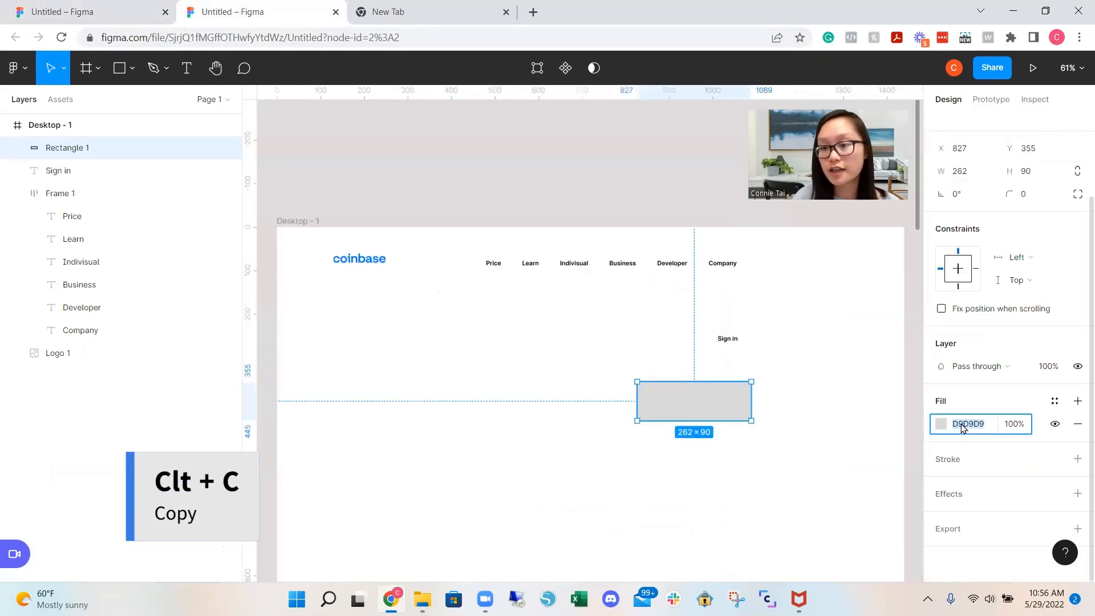
{"action": "key", "text": "ctrl+v"}
{"action": "key", "text": "Return"}
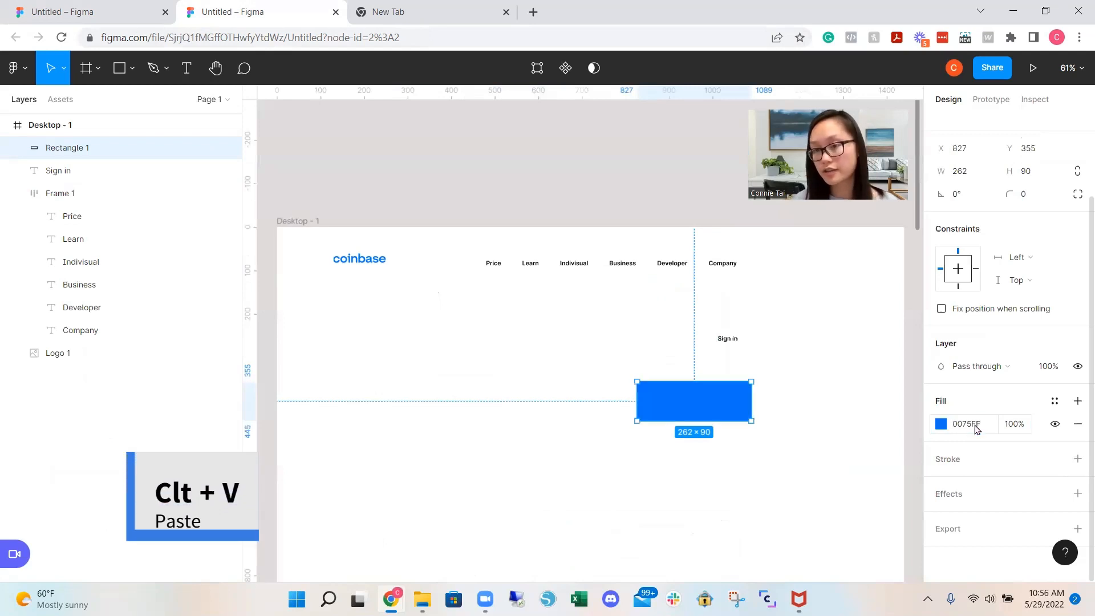
{"action": "left_click", "coordinate": [787, 428]}
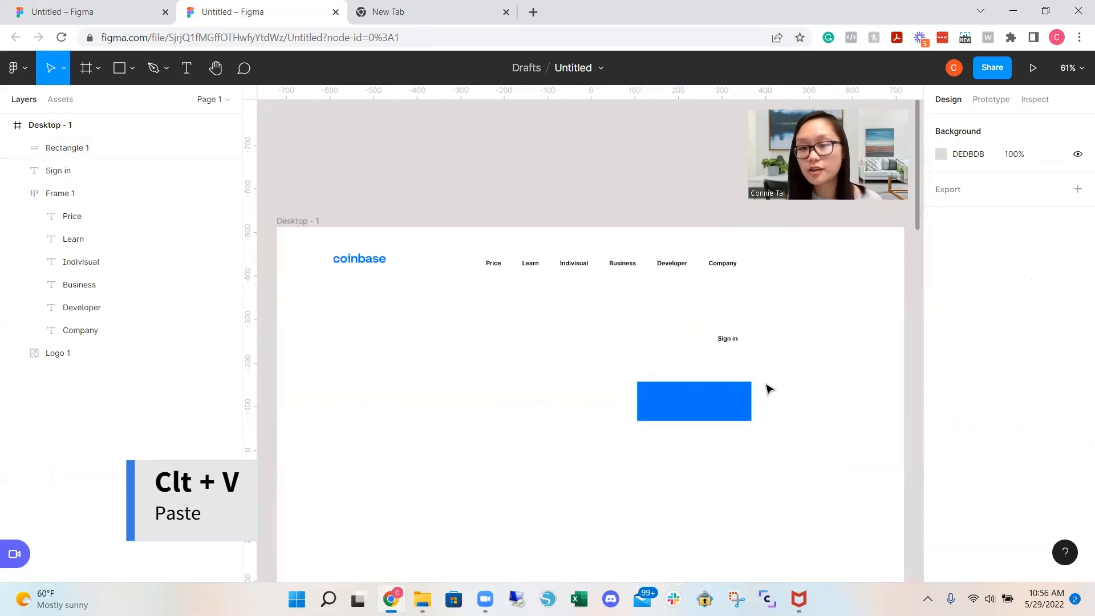
Set the corner radius of the blue rectangle to 5
{"action": "left_click", "coordinate": [698, 419]}
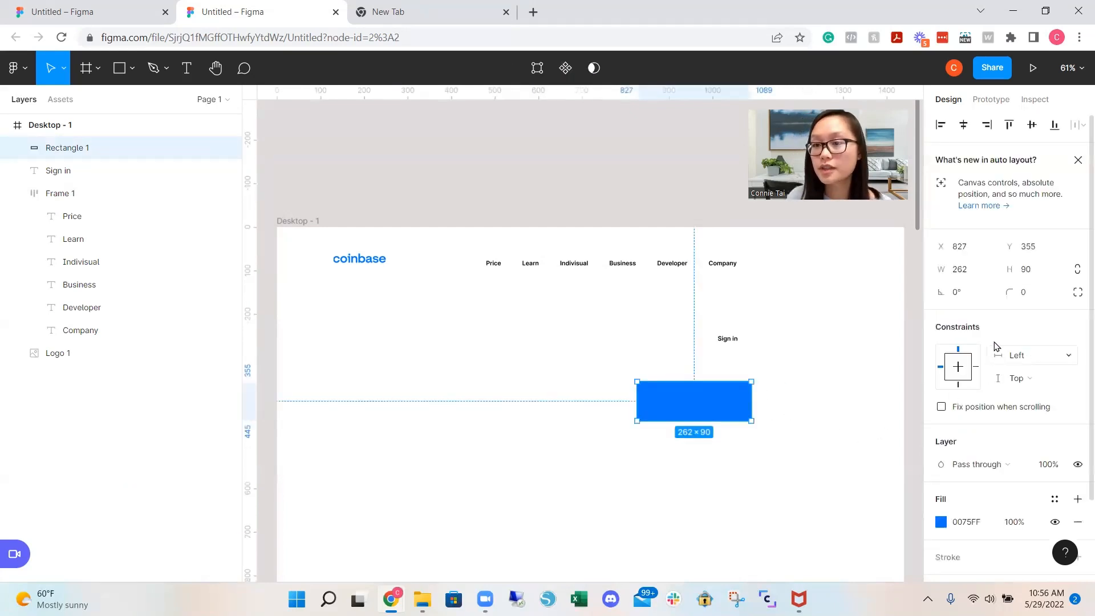
{"action": "left_click", "coordinate": [1033, 292]}
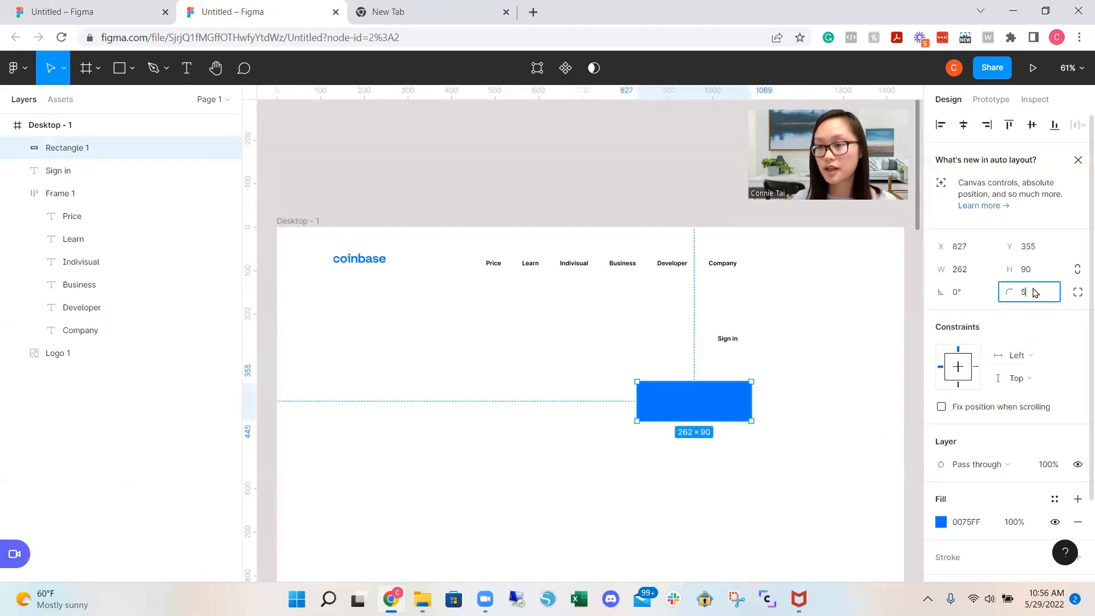
{"action": "key", "text": "Return"}
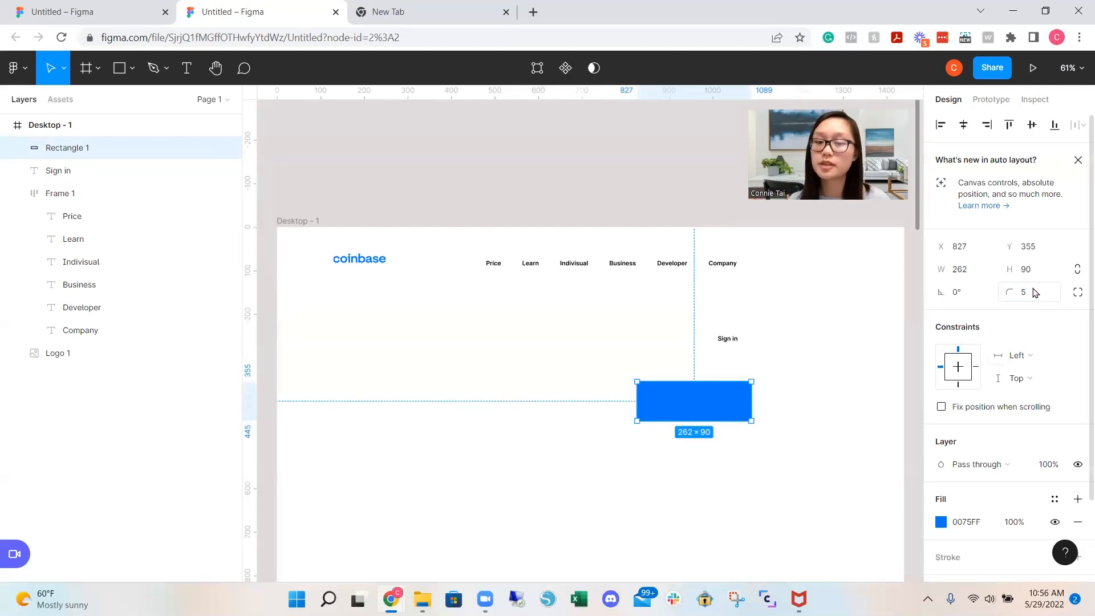
{"action": "left_click", "coordinate": [799, 437]}
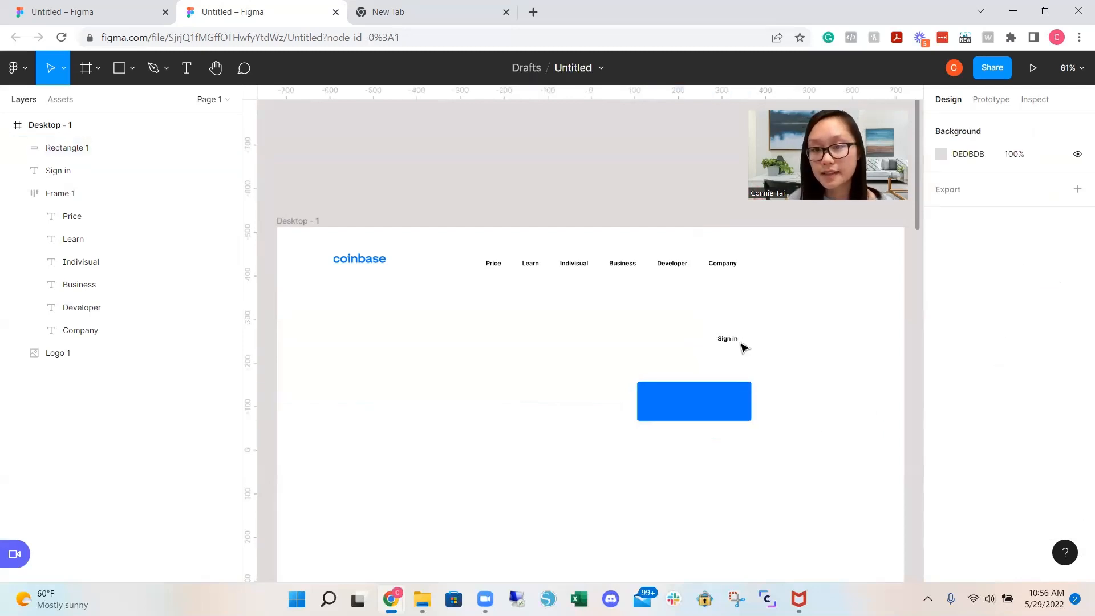
Resize the blue rectangle to about 134×46 and place it right beside the Sign in text
{"action": "left_click", "coordinate": [740, 405]}
{"action": "left_click_drag", "start_coordinate": [753, 422], "coordinate": [810, 349]}
{"action": "left_click", "coordinate": [765, 449]}
Duplicate the Sign in text, move a copy just below the original and cut it
{"action": "left_click", "coordinate": [727, 338]}
{"action": "key", "text": "ctrl+c"}
{"action": "key", "text": "ctrl+v"}
{"action": "key", "text": "ctrl+v"}
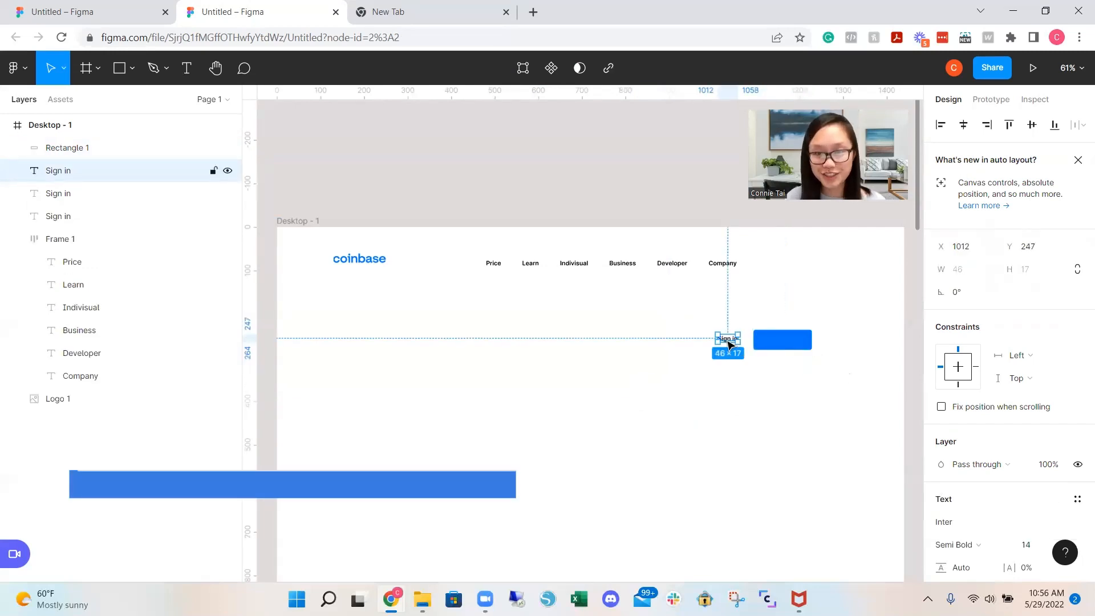
{"action": "key", "text": "ctrl+v"}
{"action": "left_click_drag", "start_coordinate": [727, 340], "coordinate": [733, 387]}
{"action": "left_click_drag", "start_coordinate": [769, 403], "coordinate": [692, 376]}
{"action": "key", "text": "Delete"}
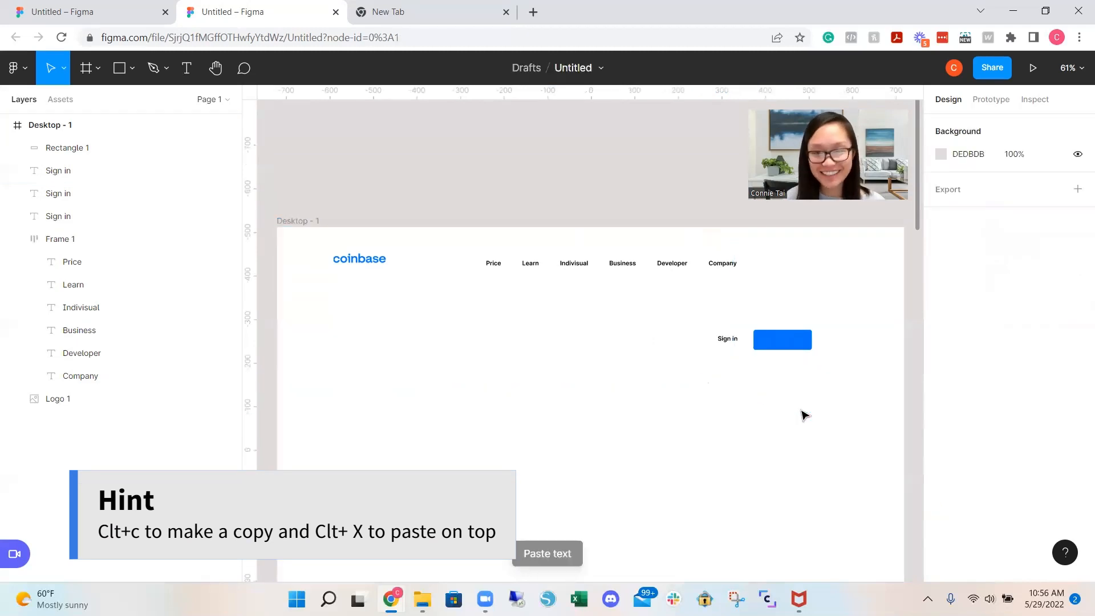
Paste the text back, place it on the blue rectangle and change its wording to Getting started
{"action": "key", "text": "ctrl+v"}
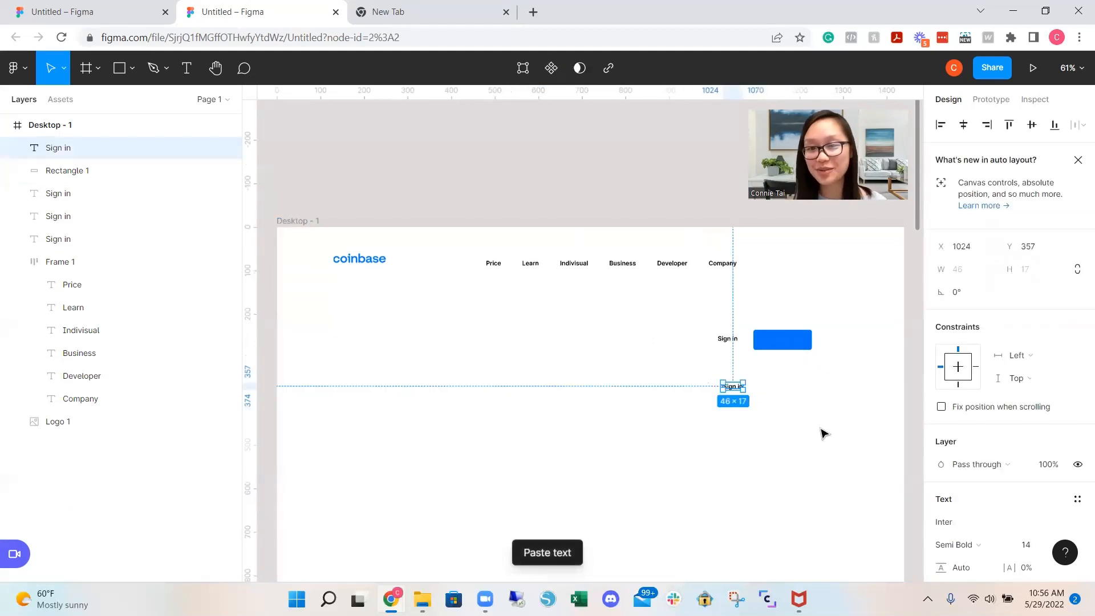
{"action": "left_click_drag", "start_coordinate": [733, 388], "coordinate": [778, 337]}
{"action": "type", "text": "Get"}
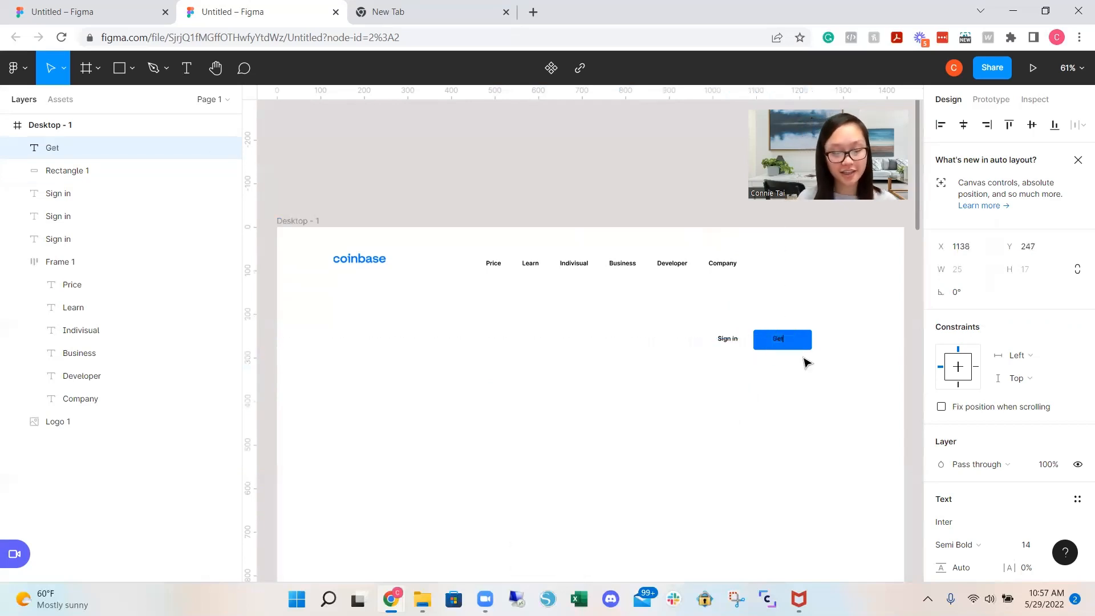
{"action": "type", "text": "ting started"}
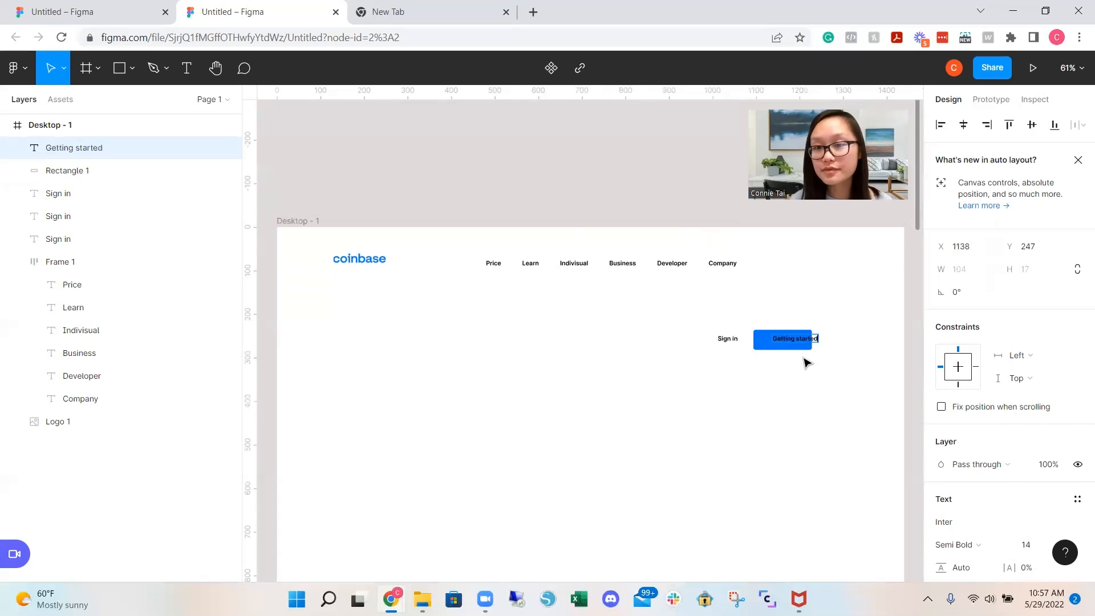
{"action": "key", "text": "Escape"}
Set the Getting started text's fill to FFFFFF and centre the text on the blue rectangle
{"action": "scroll", "coordinate": [1024, 468], "scroll_direction": "down", "scroll_amount": 4}
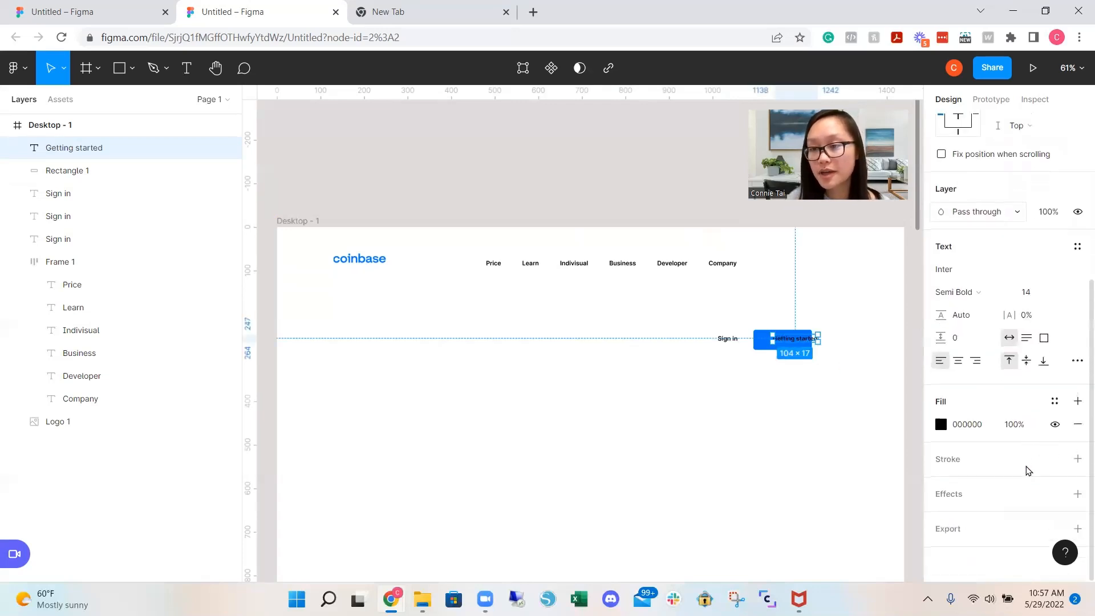
{"action": "left_click", "coordinate": [940, 424]}
{"action": "left_click", "coordinate": [753, 224]}
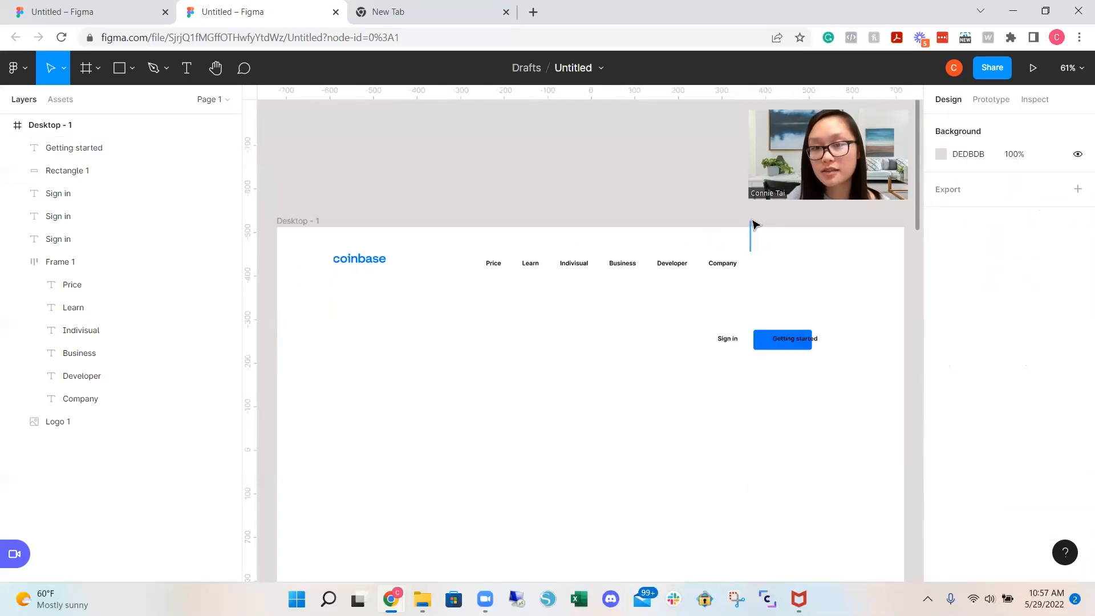
{"action": "left_click", "coordinate": [814, 338]}
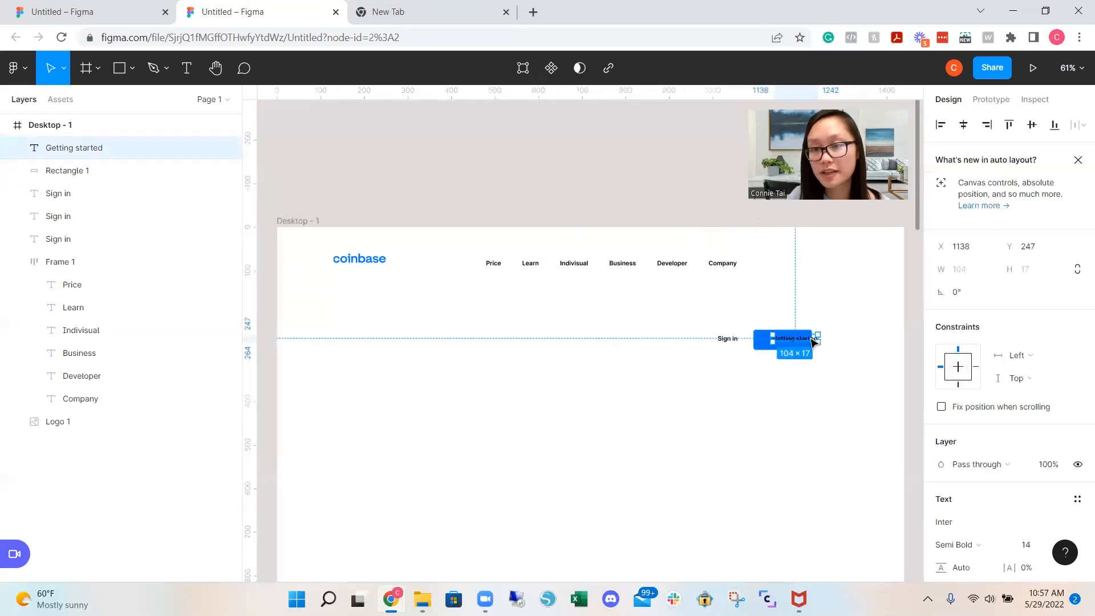
{"action": "scroll", "coordinate": [973, 521], "scroll_direction": "down", "scroll_amount": 4}
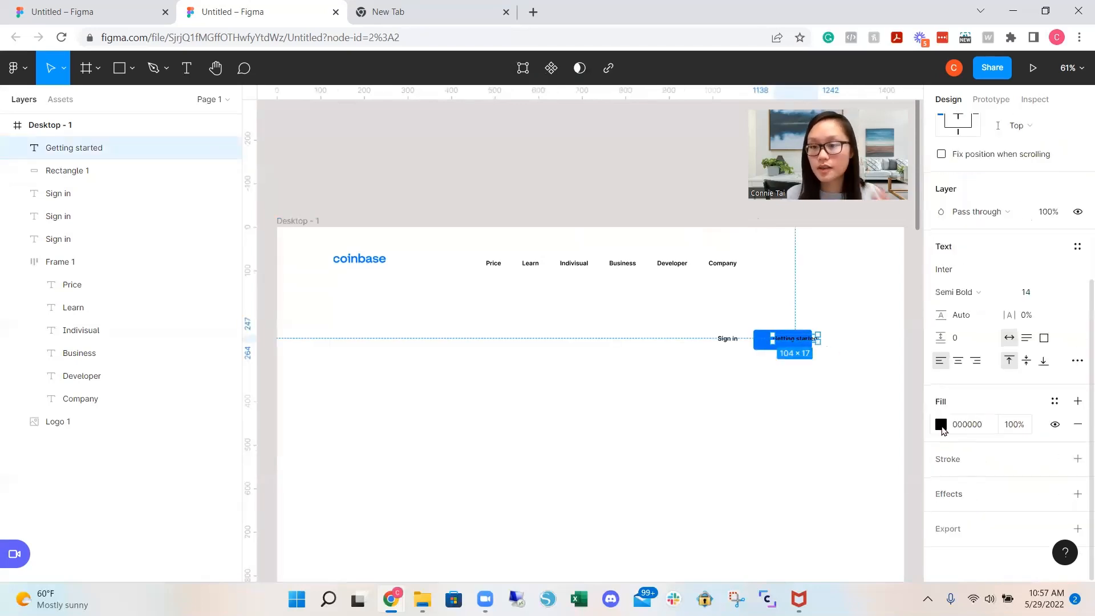
{"action": "left_click", "coordinate": [941, 424]}
{"action": "type", "text": "ffffff"}
{"action": "key", "text": "Return"}
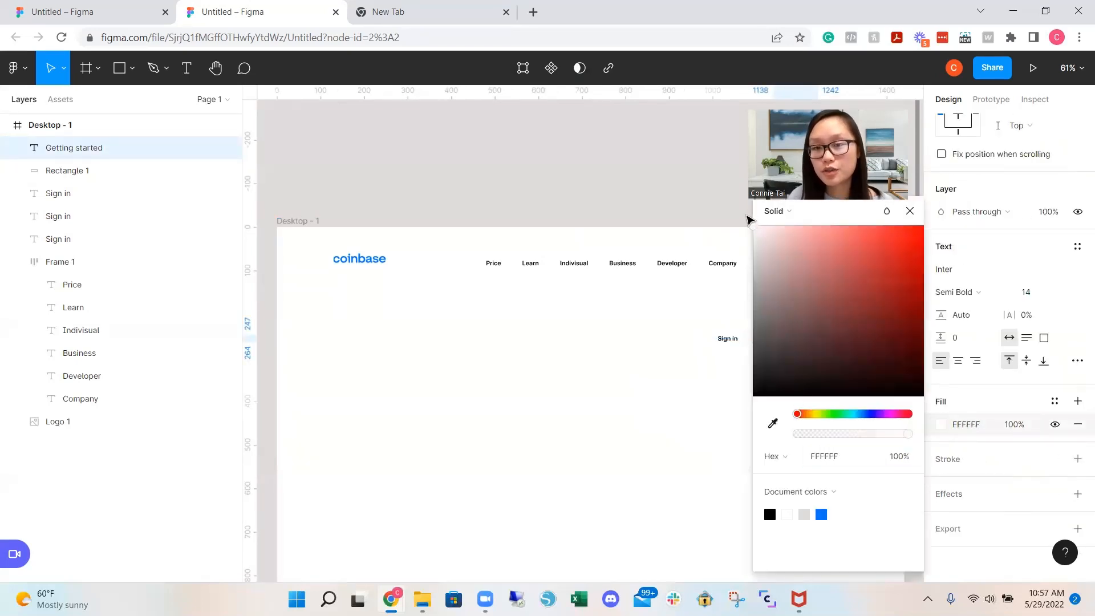
{"action": "left_click", "coordinate": [777, 423]}
{"action": "left_click", "coordinate": [793, 342]}
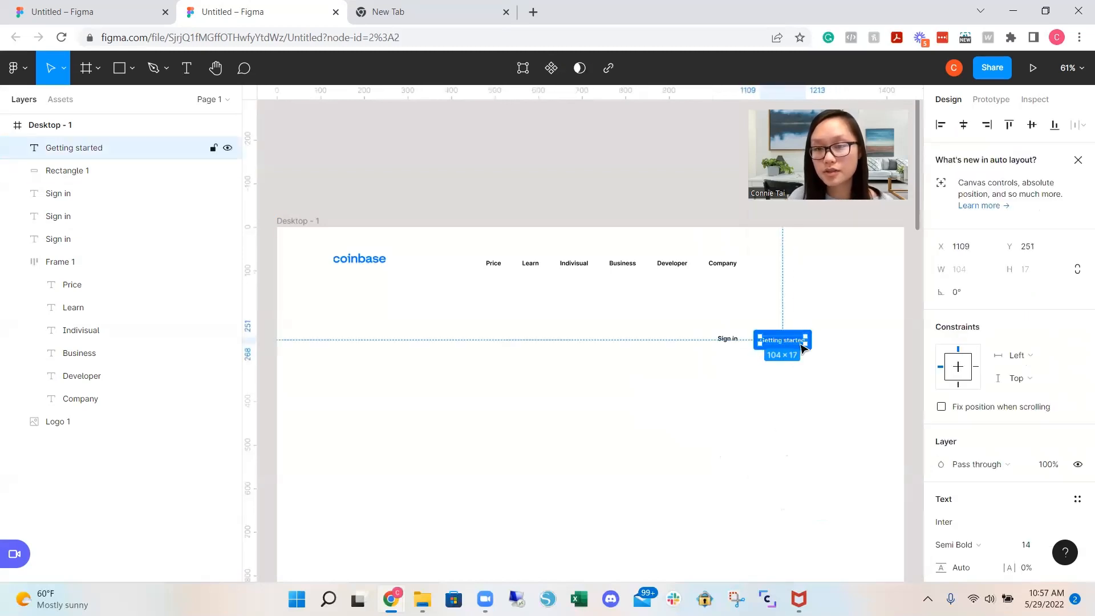
{"action": "left_click", "coordinate": [858, 382]}
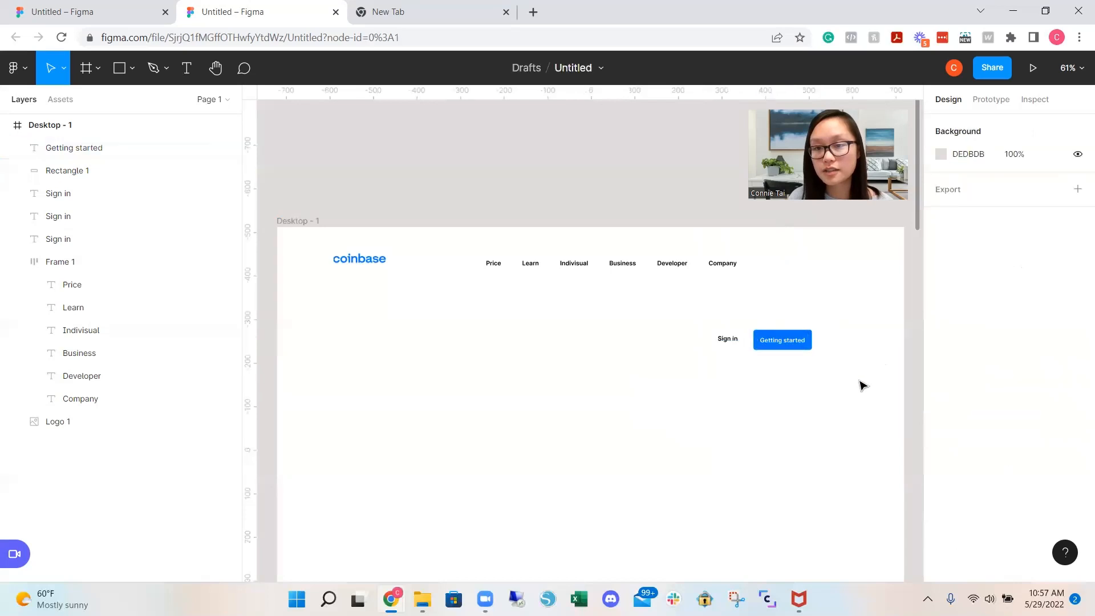
Group the Getting started text with the blue rectangle and name the group button
{"action": "left_click_drag", "start_coordinate": [816, 366], "coordinate": [787, 327]}
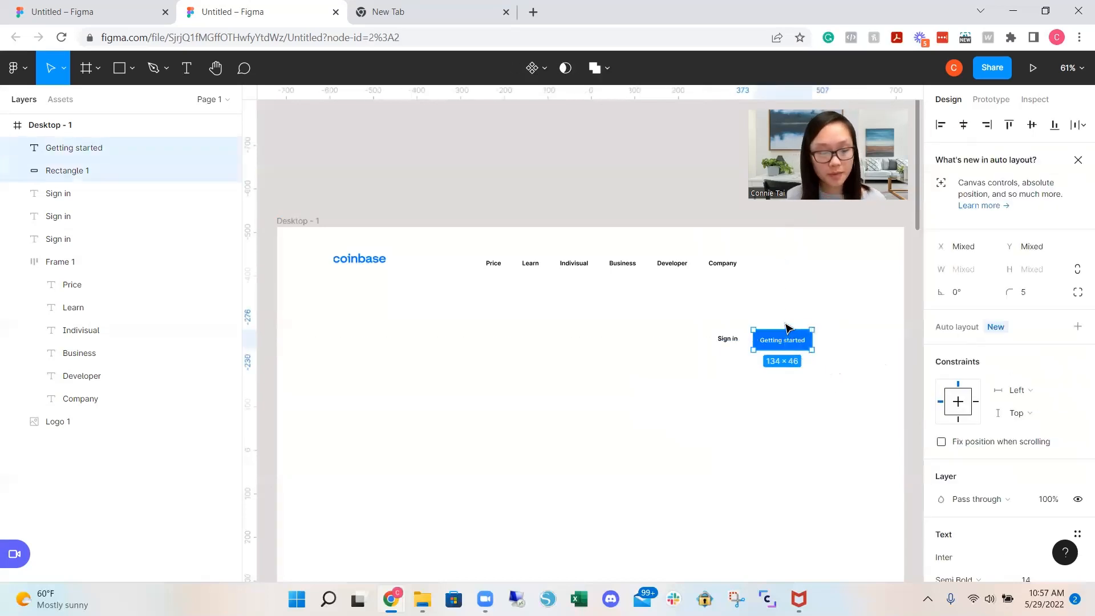
{"action": "key", "text": "ctrl+g"}
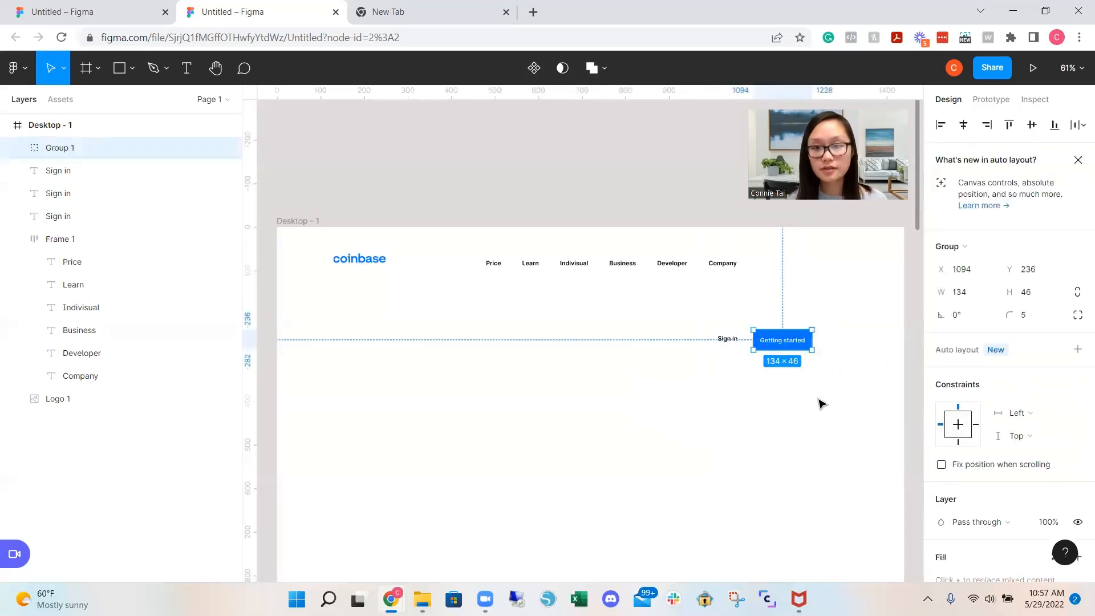
{"action": "double_click", "coordinate": [62, 149]}
{"action": "type", "text": "button"}
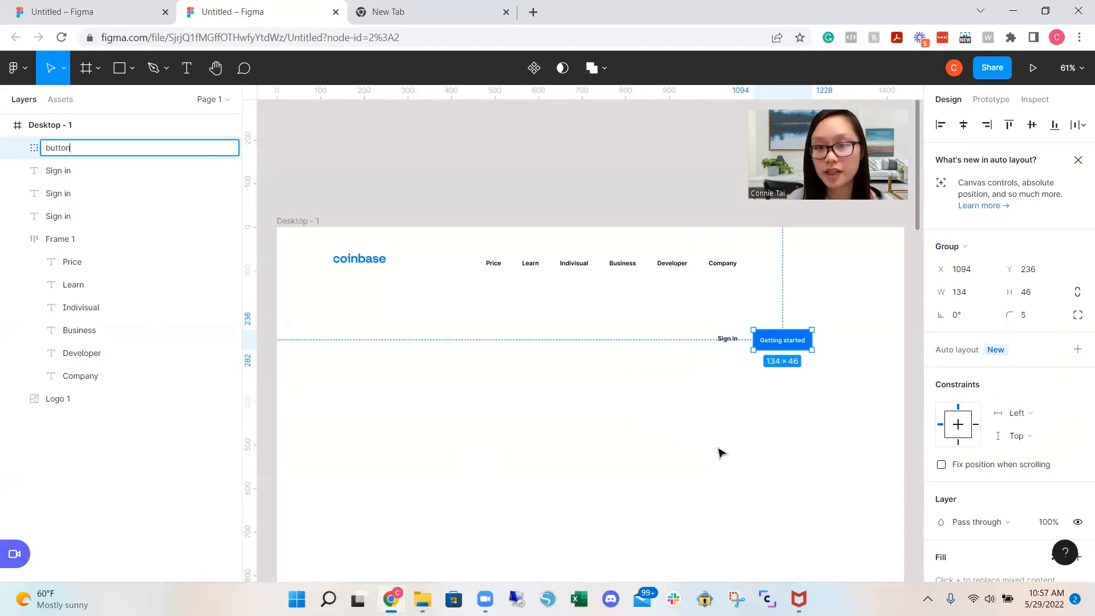
{"action": "left_click", "coordinate": [742, 428]}
Remove the duplicate Sign in texts stacked on the original, keeping a single one beside the button
{"action": "left_click_drag", "start_coordinate": [821, 374], "coordinate": [695, 332]}
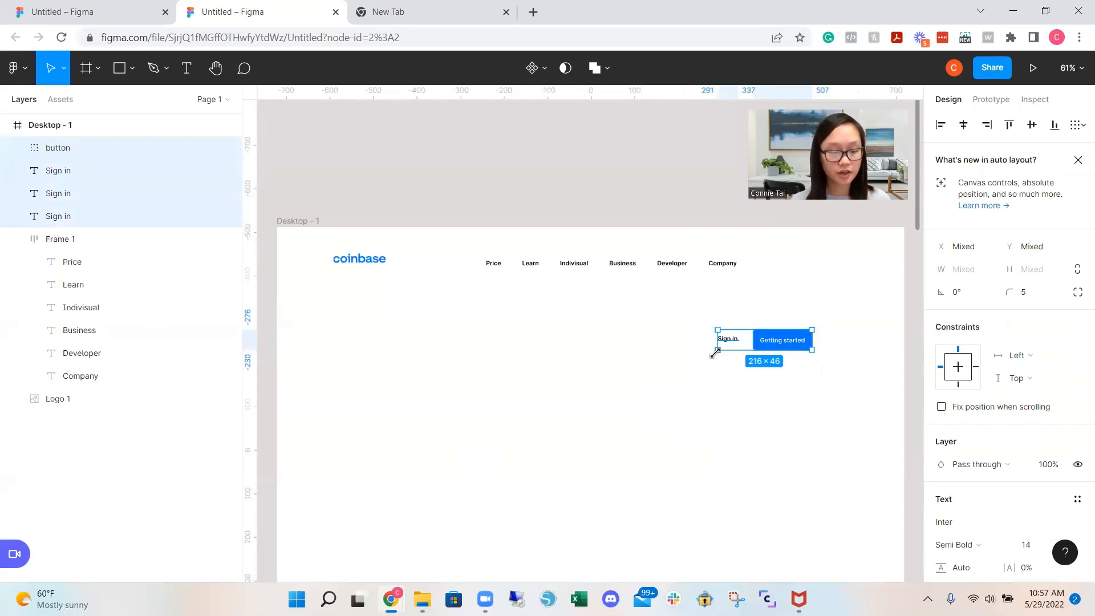
{"action": "key", "text": "ctrl+g"}
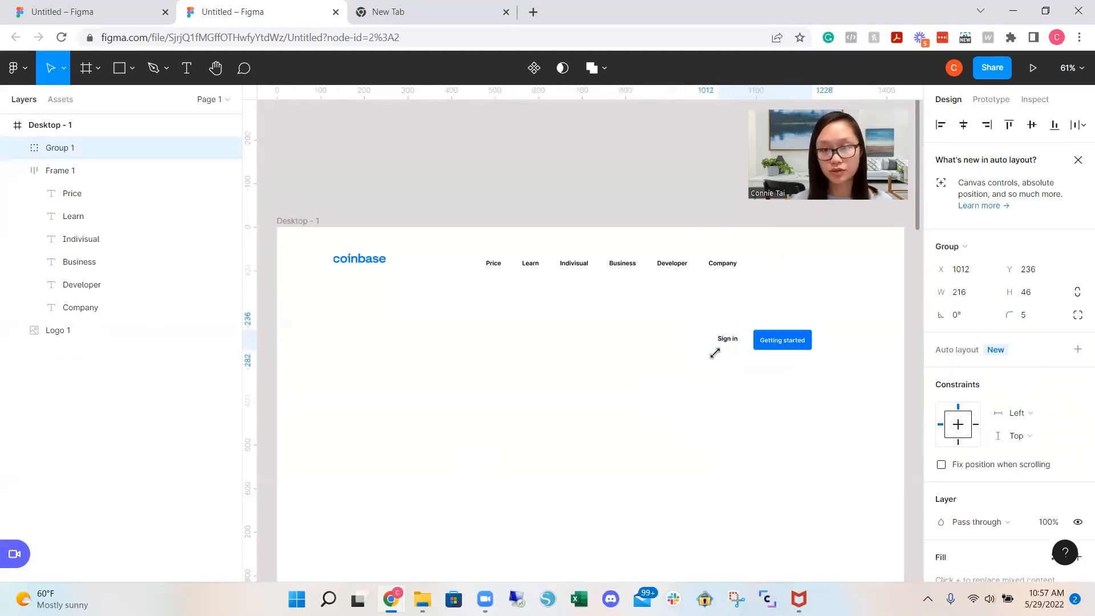
{"action": "double_click", "coordinate": [59, 148]}
{"action": "key", "text": "BackSpace"}
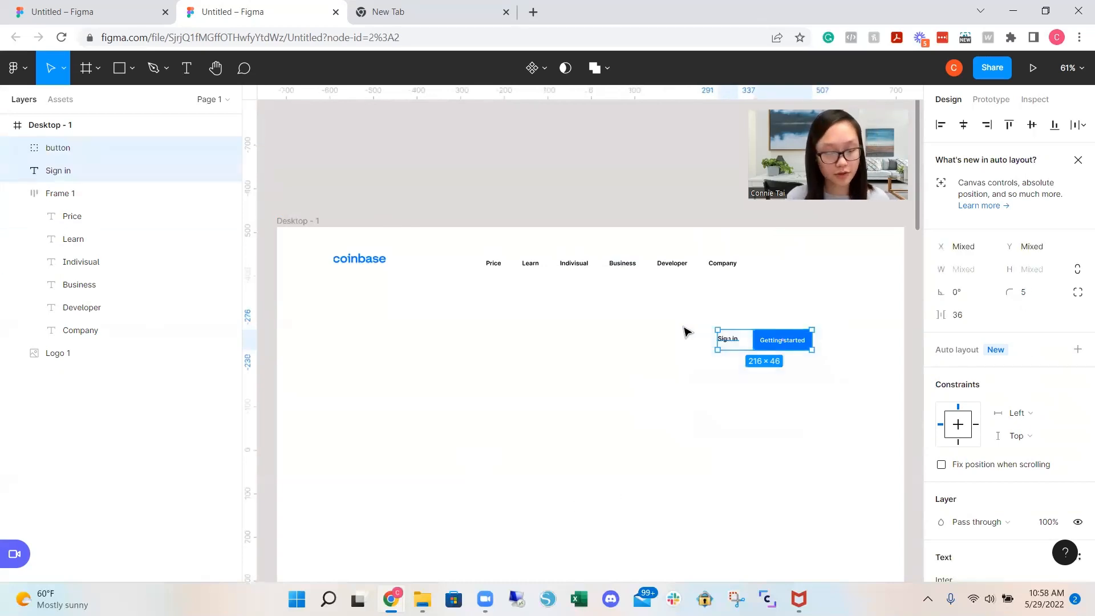
Combine the Sign in text and the button into an auto layout frame and move it into the navigation row after Company
{"action": "key", "text": "ctrl+g"}
{"action": "key", "text": "shift+a"}
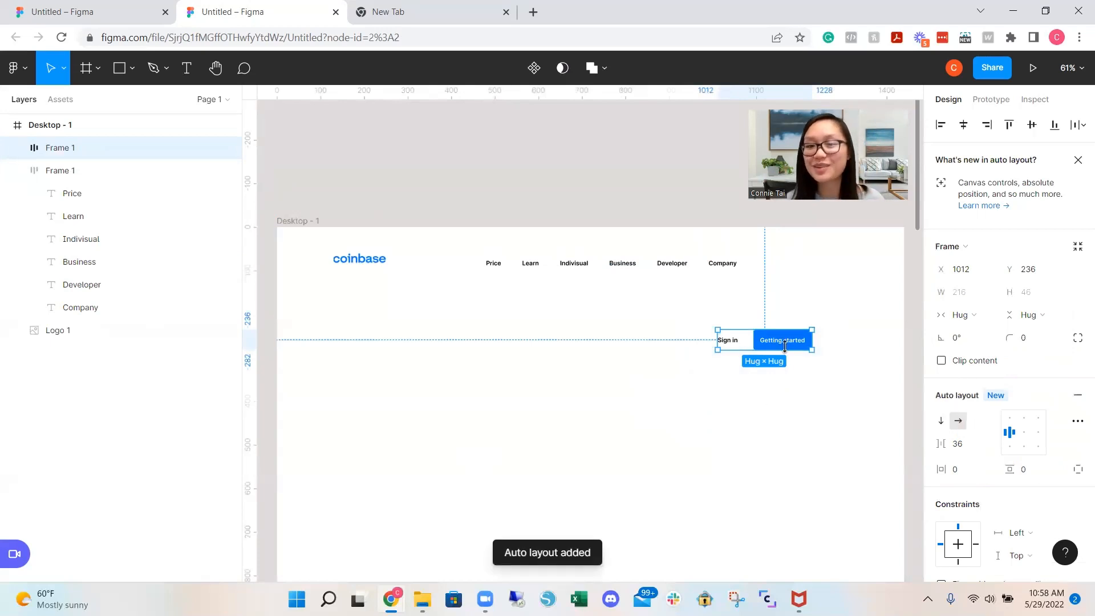
{"action": "left_click", "coordinate": [764, 390]}
{"action": "left_click_drag", "start_coordinate": [836, 364], "coordinate": [667, 313]}
{"action": "left_click_drag", "start_coordinate": [743, 344], "coordinate": [836, 267]}
{"action": "left_click", "coordinate": [824, 354]}
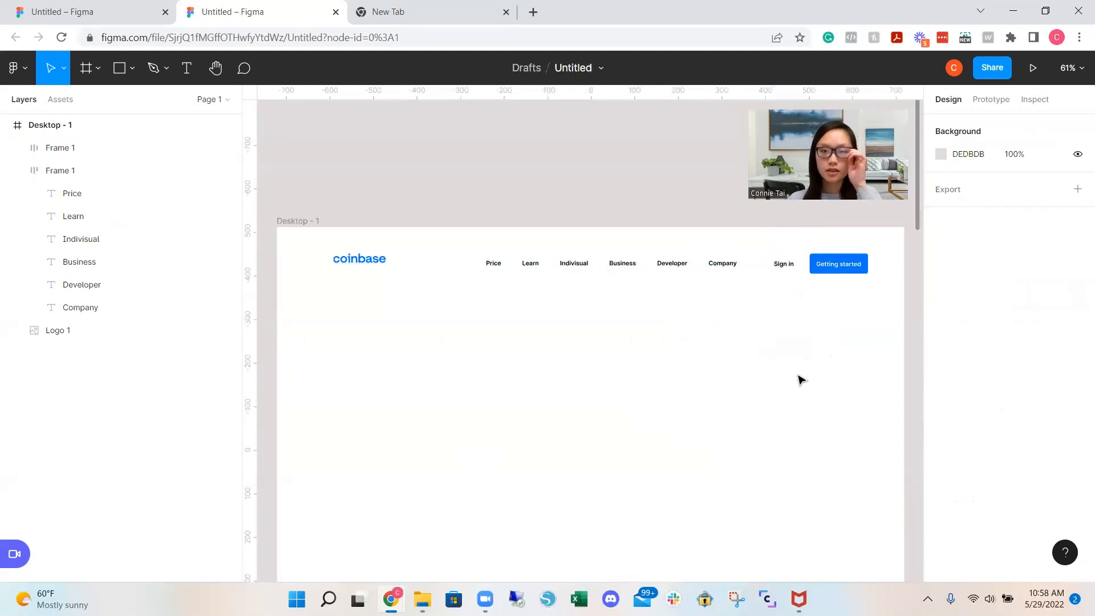
Group the logo, menu items and Sign in frame, apply auto layout and shift the navigation bar slightly up and left
{"action": "left_click_drag", "start_coordinate": [865, 311], "coordinate": [464, 237]}
{"action": "key", "text": "ctrl+g"}
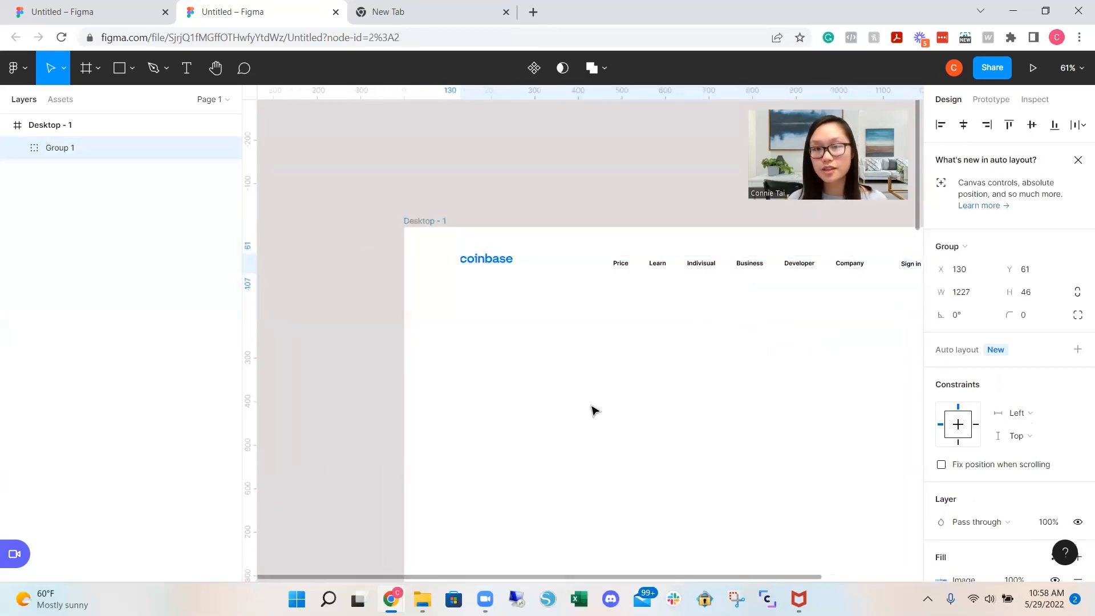
{"action": "key", "text": "shift+a"}
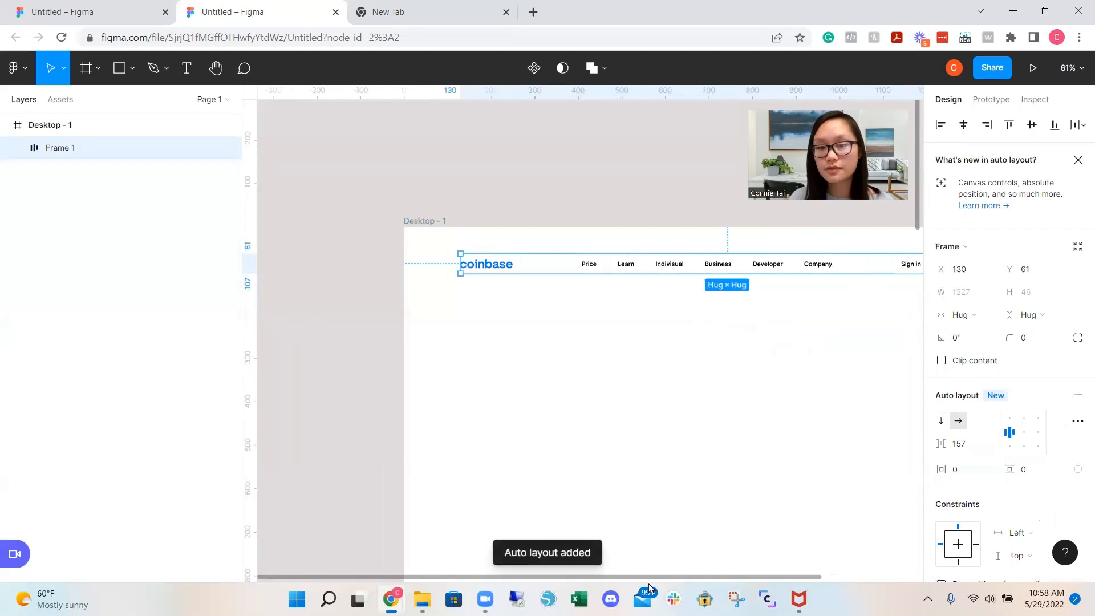
{"action": "scroll", "coordinate": [680, 577], "scroll_direction": "right", "scroll_amount": 3}
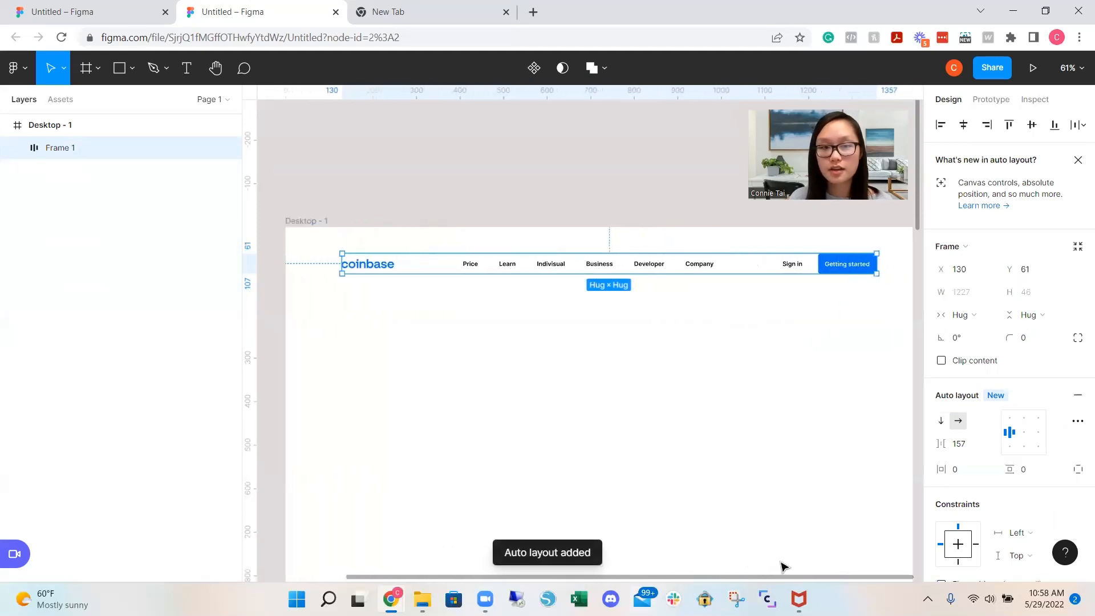
{"action": "key", "text": "Escape"}
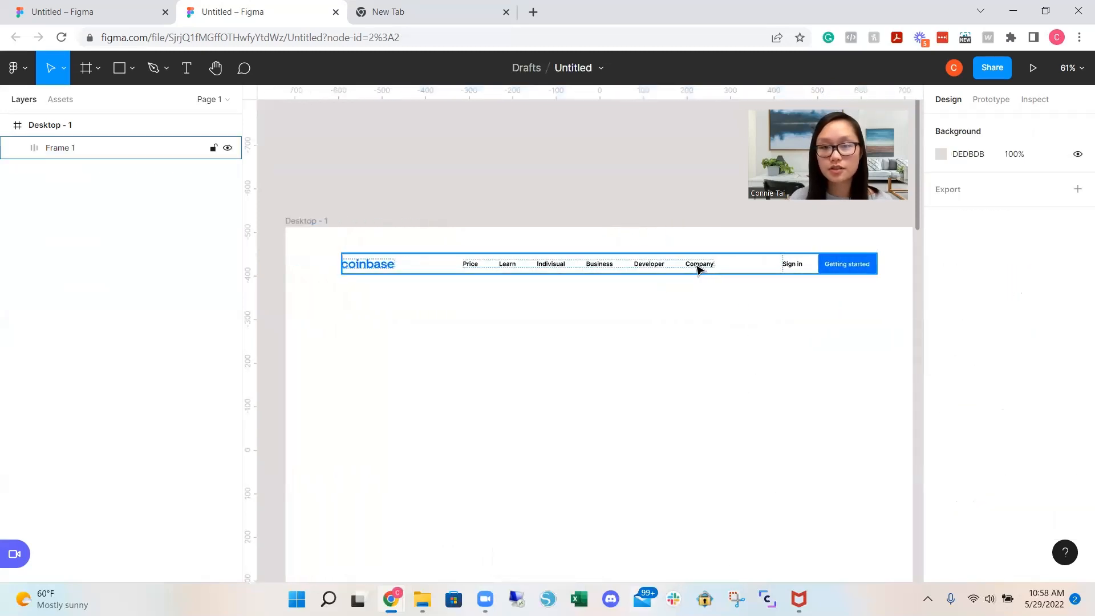
{"action": "left_click_drag", "start_coordinate": [699, 268], "coordinate": [693, 266]}
{"action": "scroll", "coordinate": [715, 358], "scroll_direction": "down", "scroll_amount": 1}
{"action": "key", "text": "Escape"}
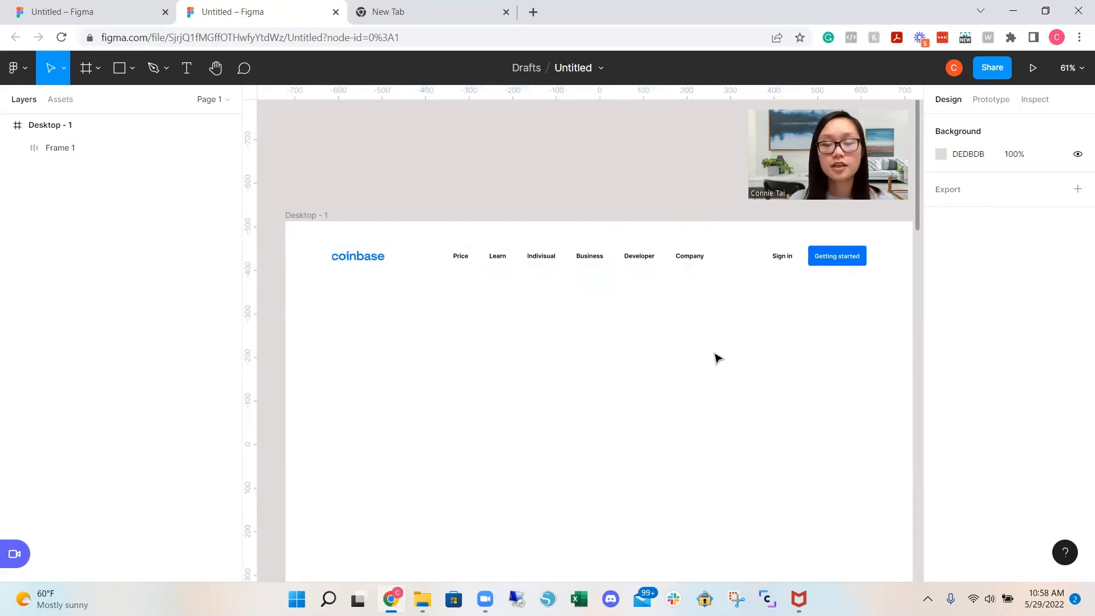
Draw a rectangle about 1442 wide across the page below the navigation bar and set its height to 1
{"action": "left_click", "coordinate": [123, 73]}
{"action": "left_click_drag", "start_coordinate": [420, 341], "coordinate": [454, 346]}
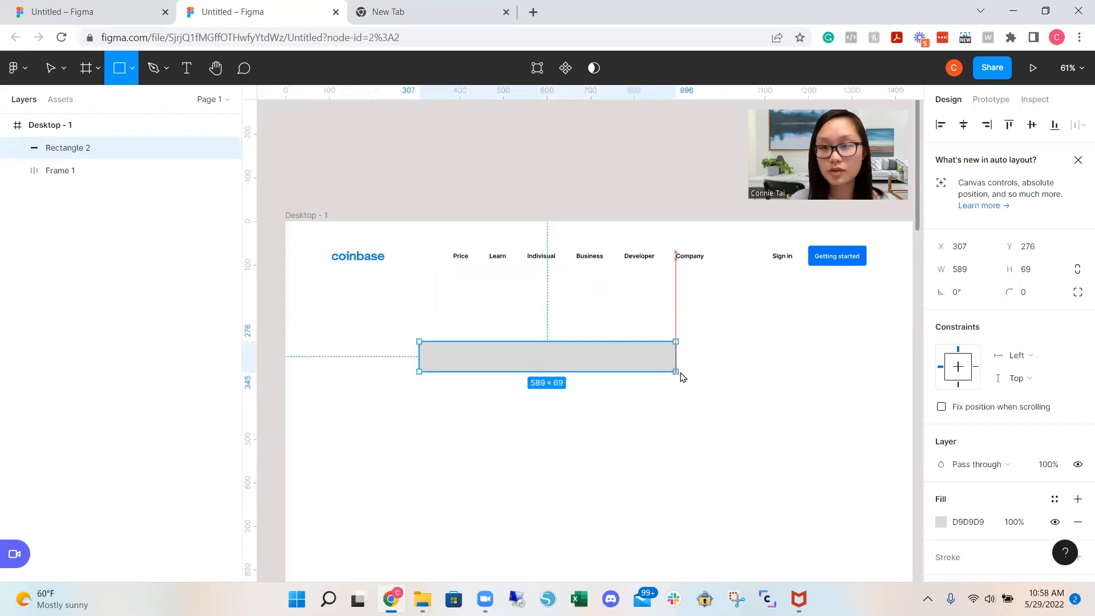
{"action": "left_click_drag", "start_coordinate": [598, 367], "coordinate": [467, 333]}
{"action": "left_click_drag", "start_coordinate": [541, 322], "coordinate": [912, 323]}
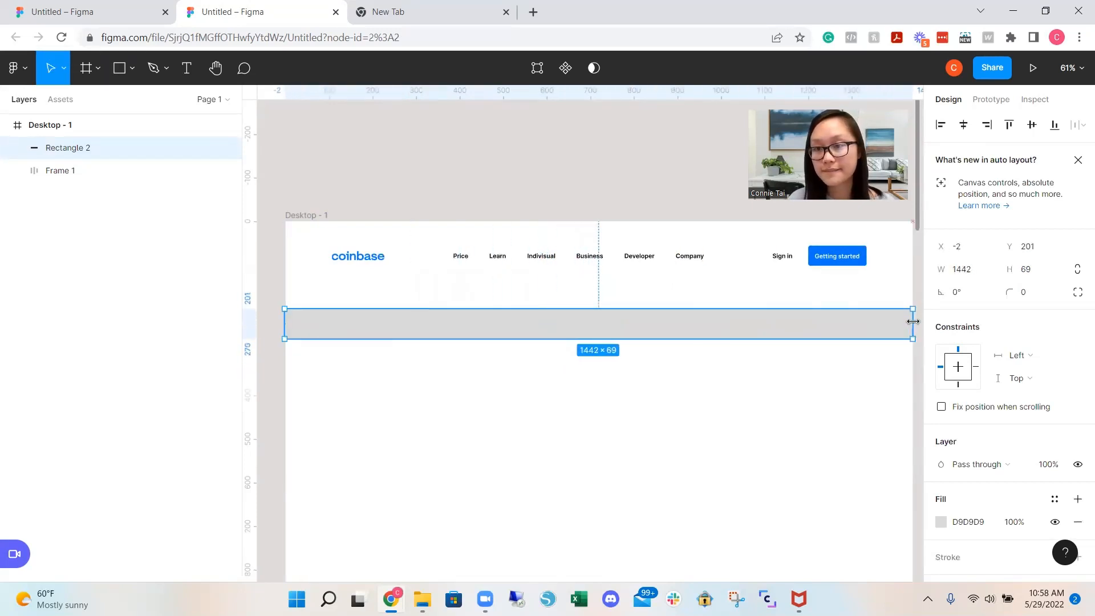
{"action": "left_click", "coordinate": [1025, 268]}
{"action": "type", "text": "1"}
{"action": "key", "text": "Return"}
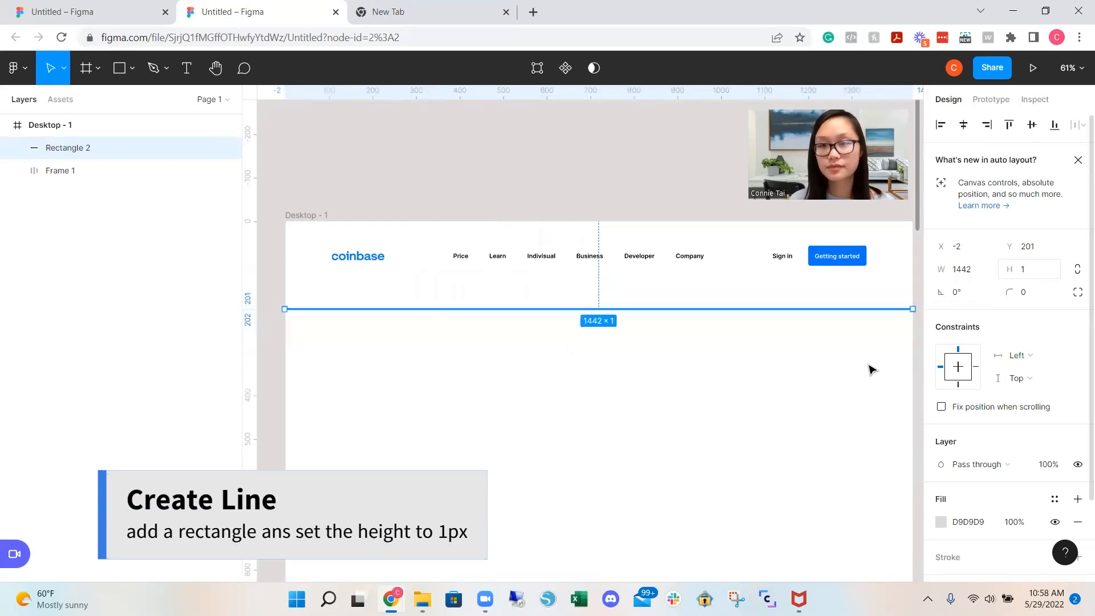
Move the thin divider line up close beneath the navigation bar, to about X 9, Y 142
{"action": "left_click", "coordinate": [806, 420]}
{"action": "left_click_drag", "start_coordinate": [630, 403], "coordinate": [591, 305]}
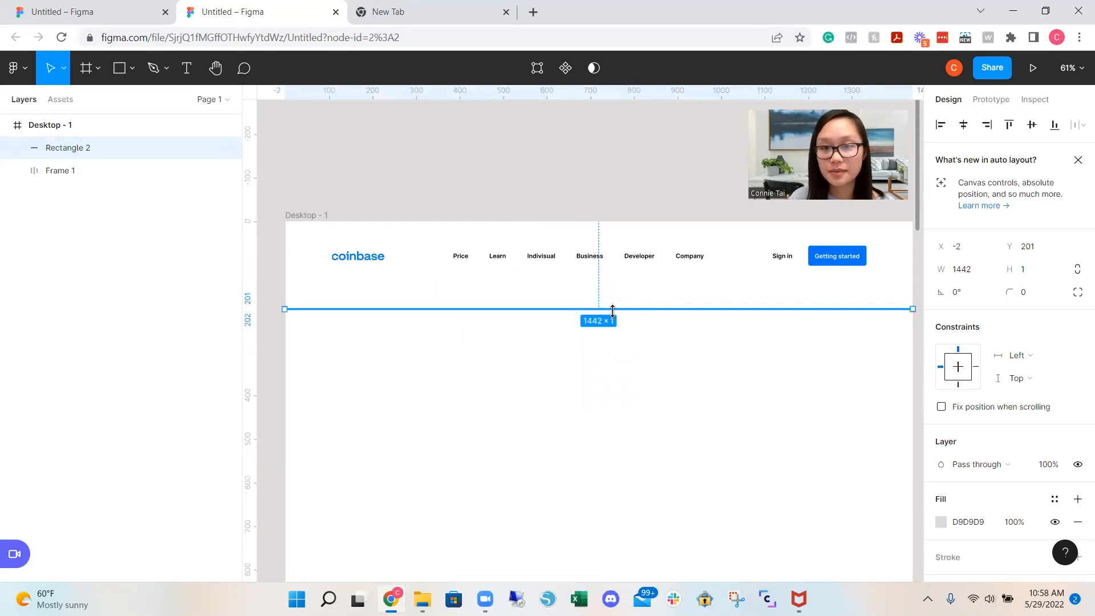
{"action": "left_click", "coordinate": [628, 320]}
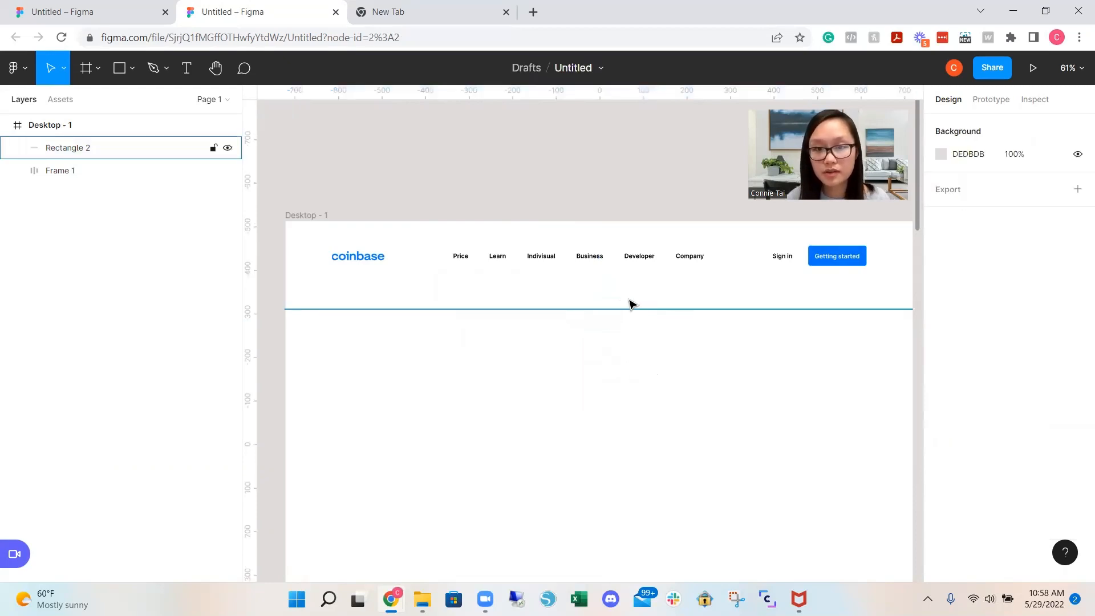
{"action": "left_click_drag", "start_coordinate": [630, 307], "coordinate": [630, 286]}
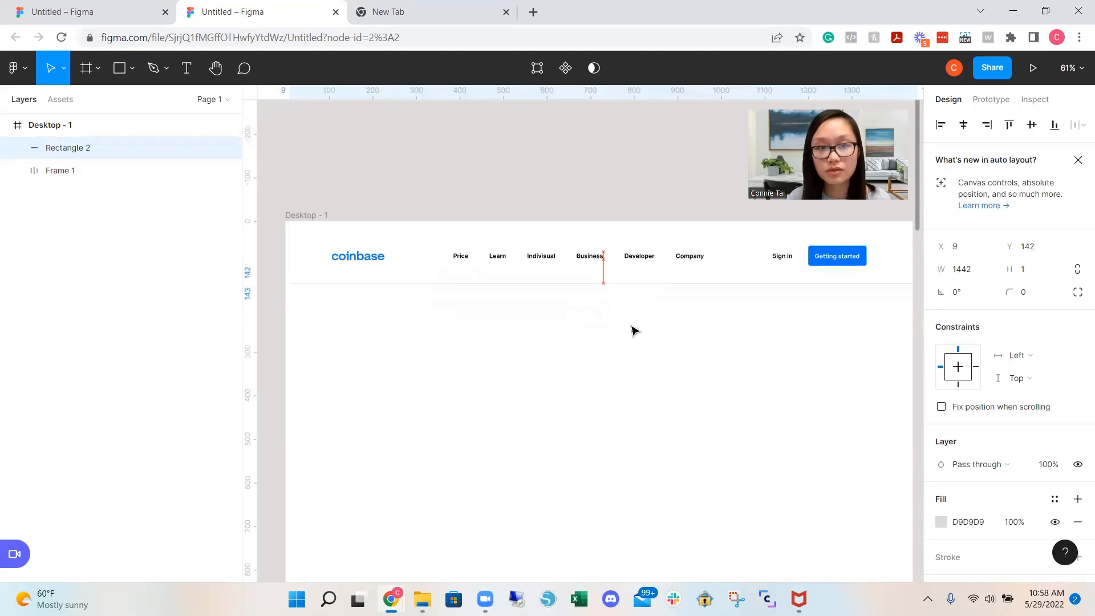
{"action": "left_click", "coordinate": [639, 354]}
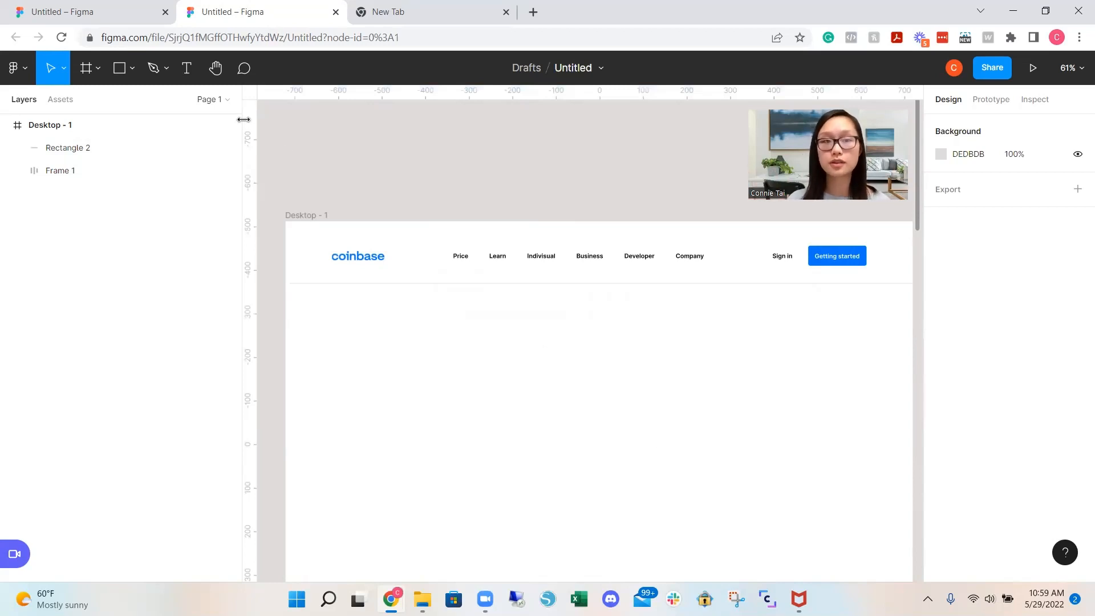
Check the hero section in the finished Coinbase design file and return to the new file
{"action": "left_click", "coordinate": [114, 12]}
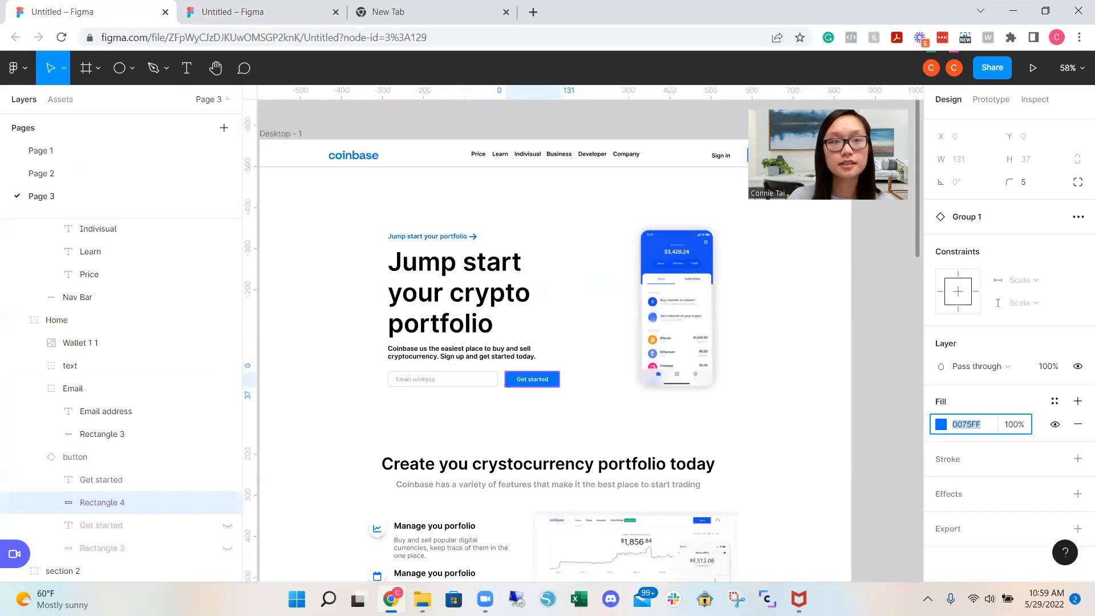
{"action": "left_click", "coordinate": [251, 11]}
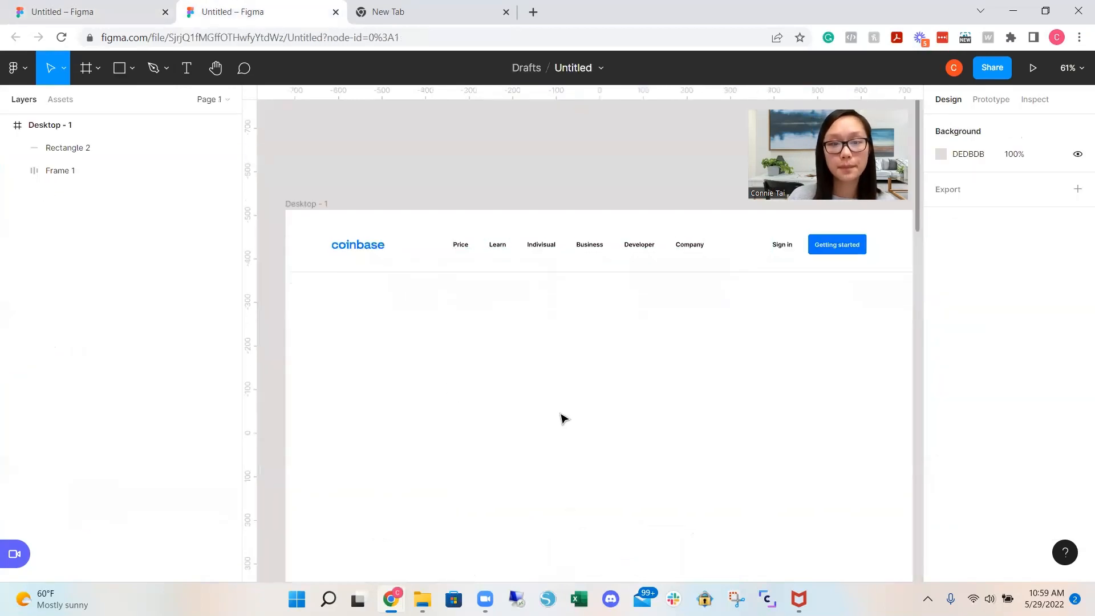
{"action": "scroll", "coordinate": [563, 419], "scroll_direction": "down", "scroll_amount": 2}
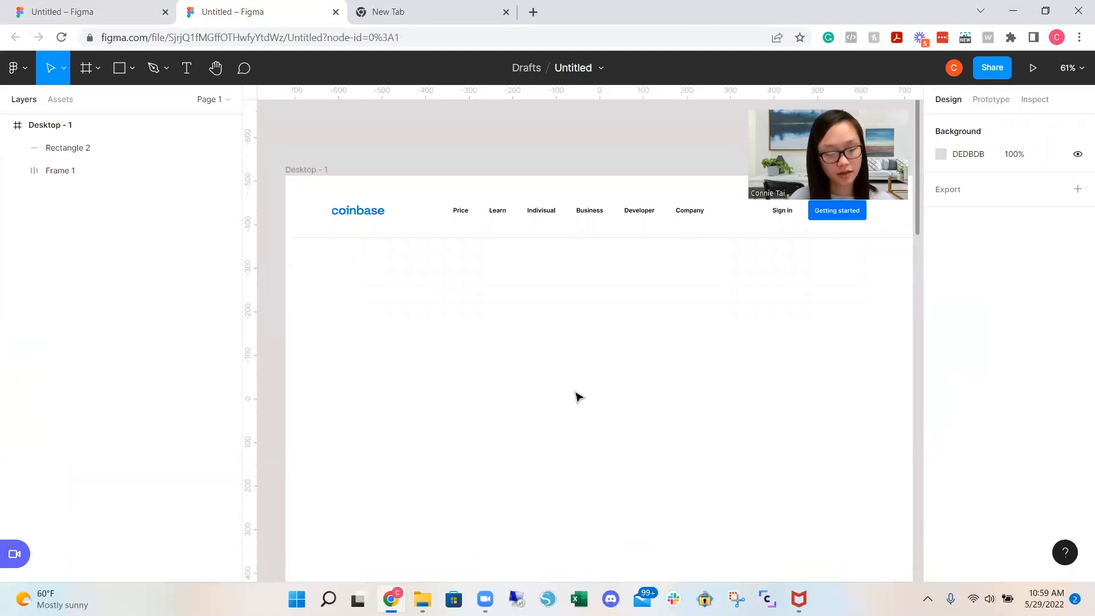
Add a text layer reading "Jump start your portfolio" below the navigation bar and set its resizing to auto width
{"action": "key", "text": "t"}
{"action": "left_click_drag", "start_coordinate": [449, 322], "coordinate": [591, 353]}
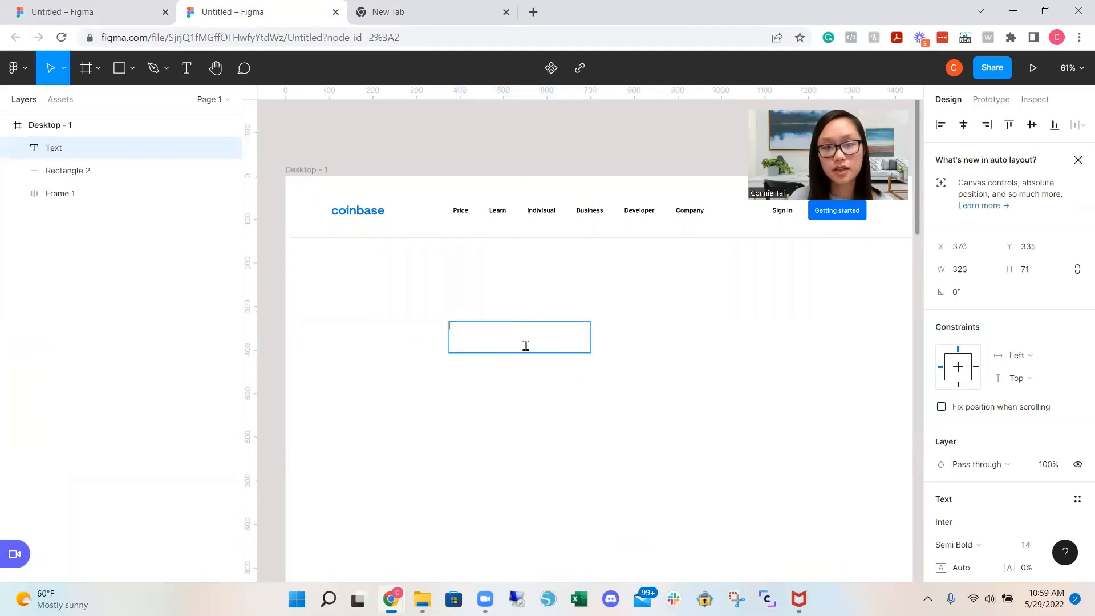
{"action": "type", "text": "Jump star"}
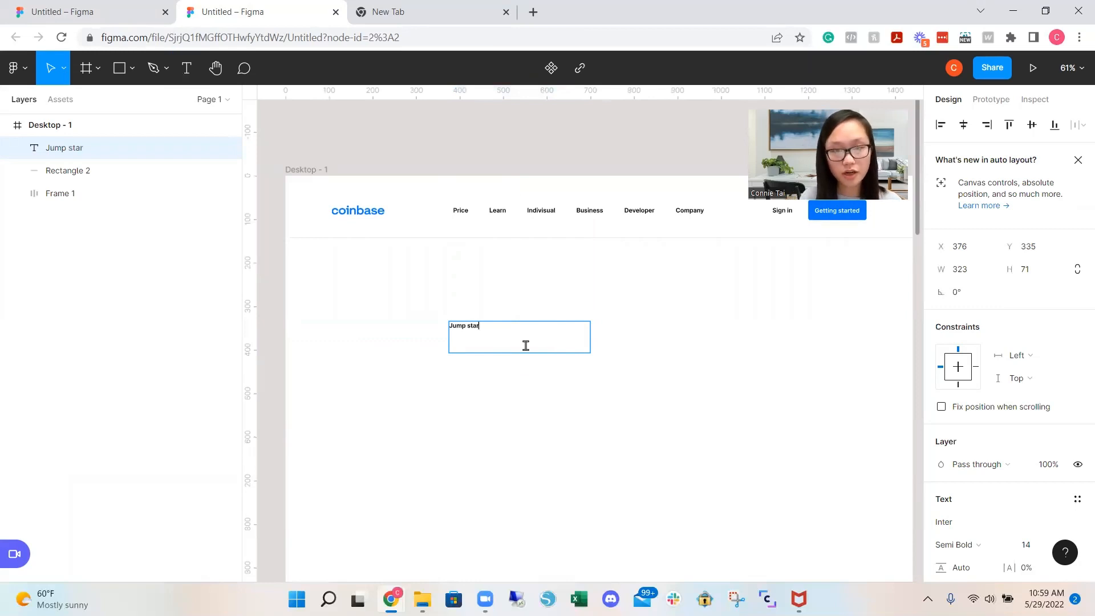
{"action": "type", "text": "t your portfolio"}
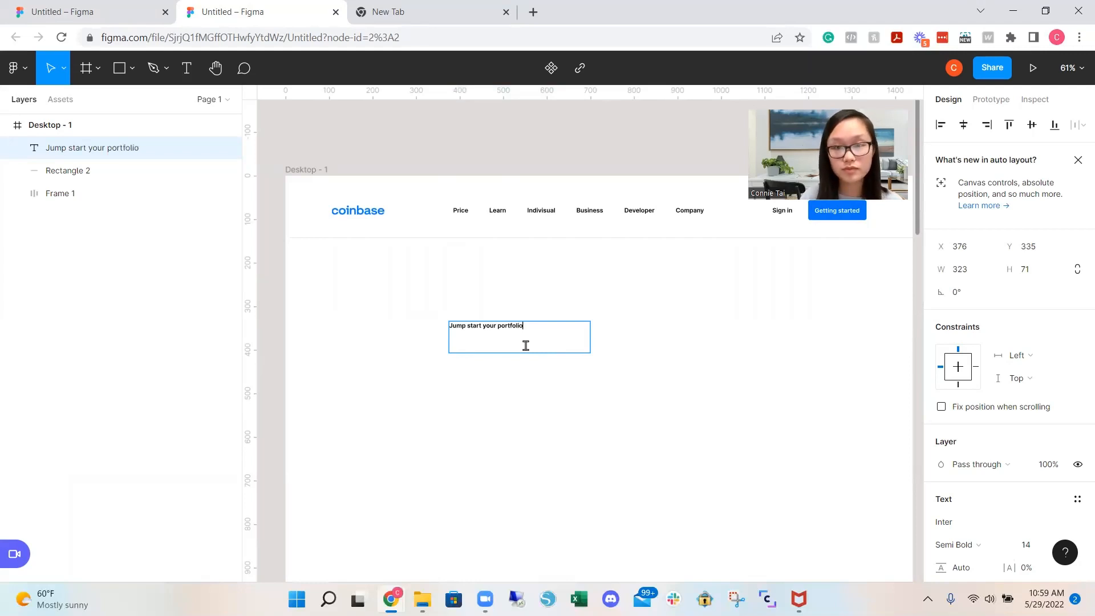
{"action": "scroll", "coordinate": [980, 439], "scroll_direction": "down", "scroll_amount": 5}
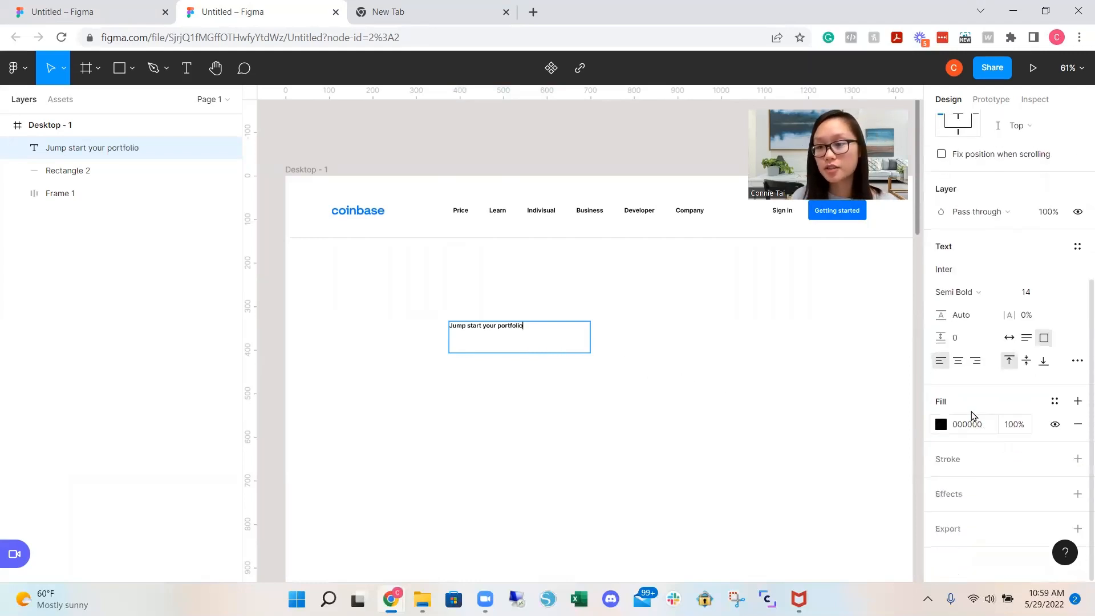
{"action": "left_click", "coordinate": [1010, 339]}
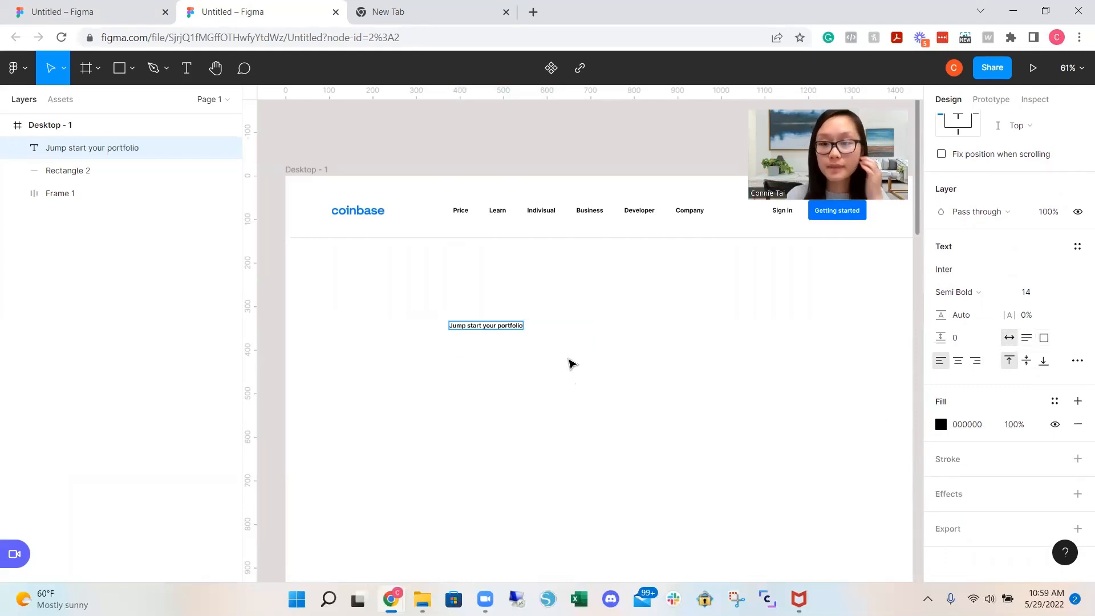
Colour the whole "Jump start your portfolio" text with the document's blue, 0075FF
{"action": "left_click", "coordinate": [940, 424]}
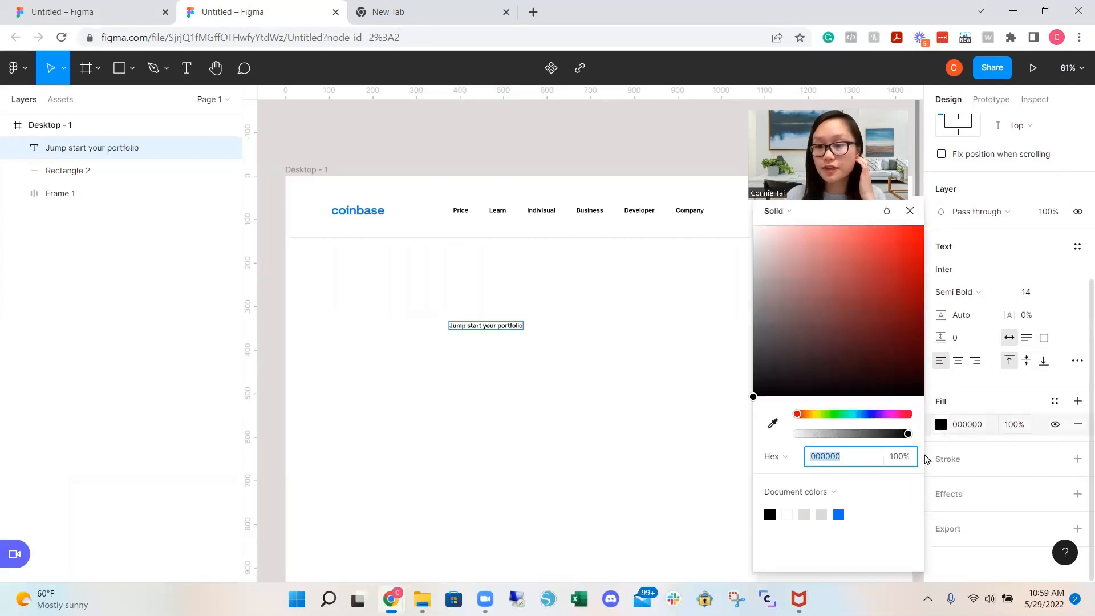
{"action": "left_click", "coordinate": [839, 515]}
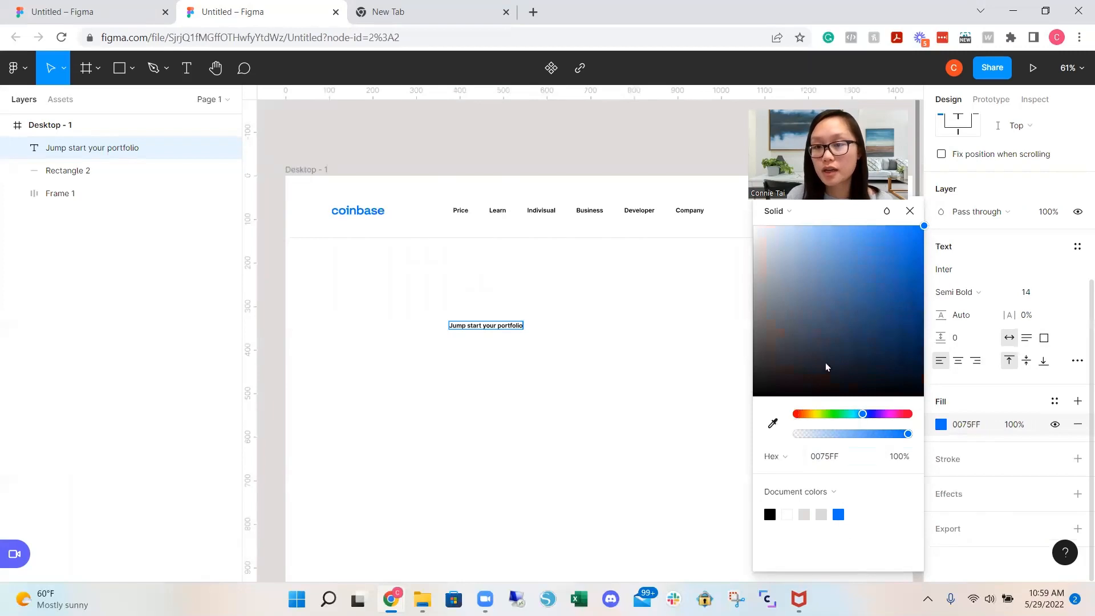
{"action": "double_click", "coordinate": [495, 327]}
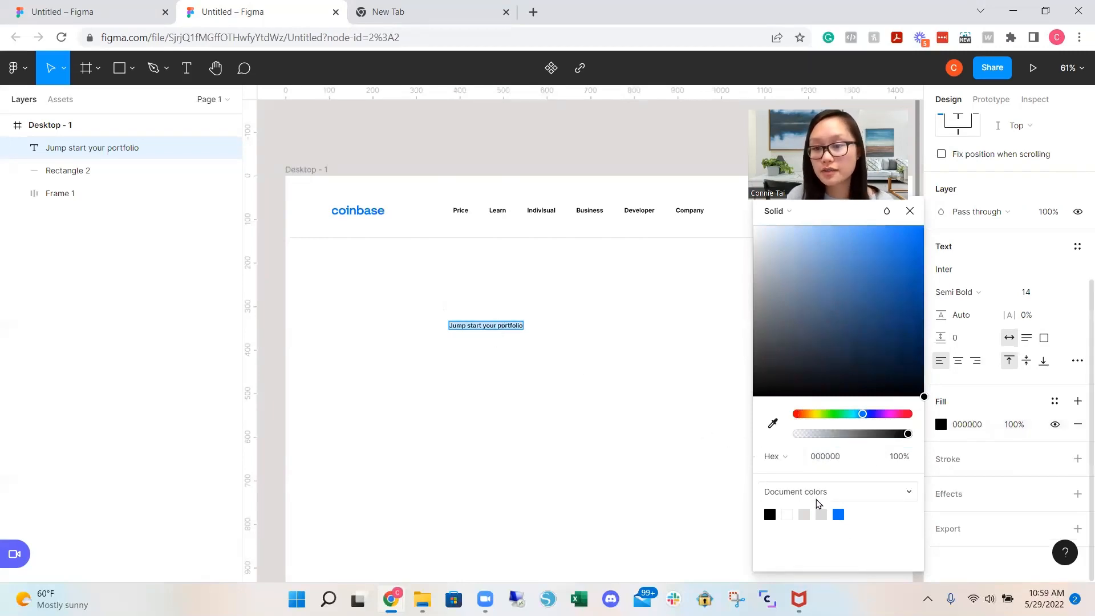
{"action": "left_click", "coordinate": [838, 515]}
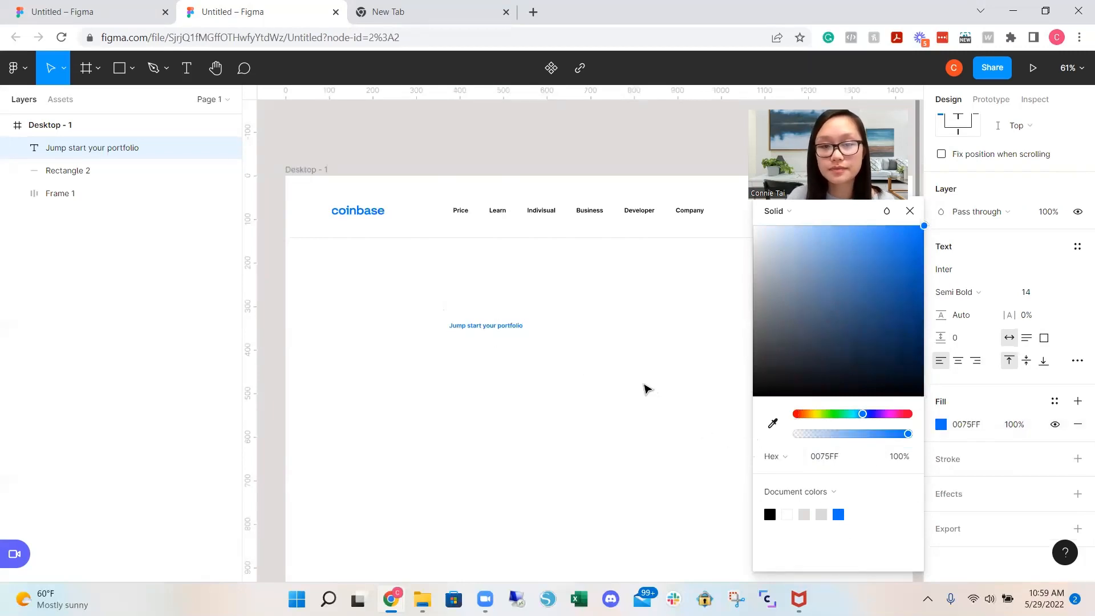
{"action": "key", "text": "Escape"}
{"action": "left_click", "coordinate": [643, 386]}
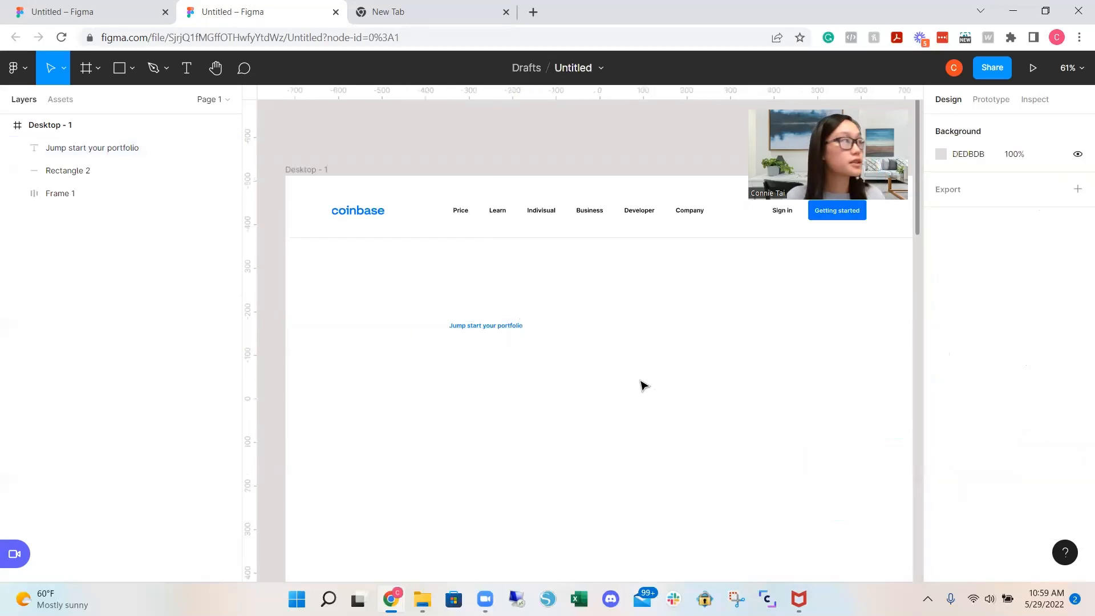
Set the blue "Jump start your portfolio" text to size 16 and move it up and left, closer to the navigation bar
{"action": "left_click", "coordinate": [519, 328]}
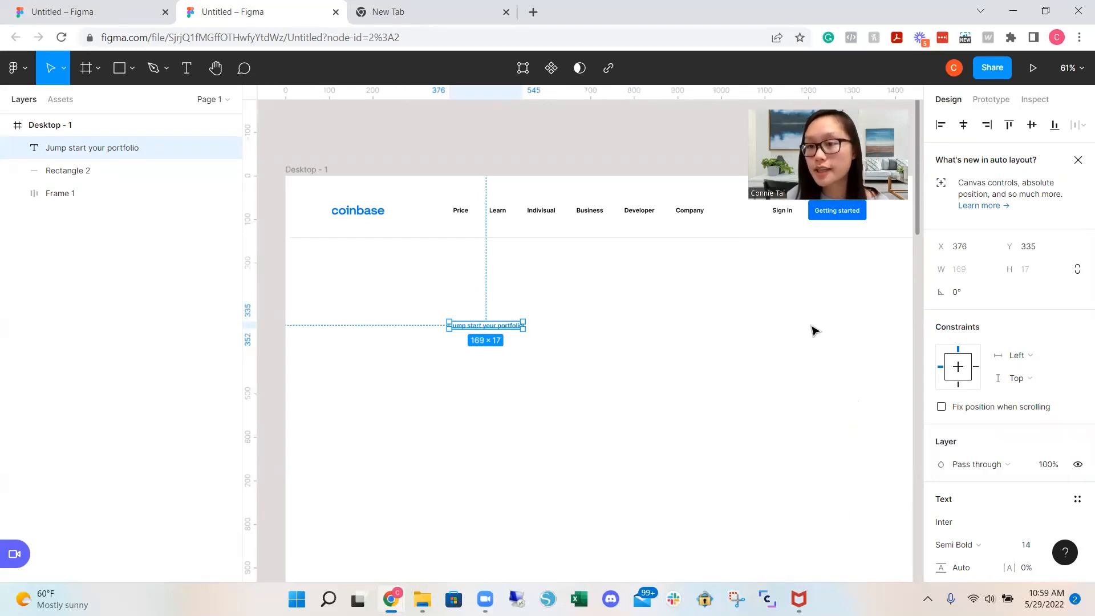
{"action": "scroll", "coordinate": [1031, 387], "scroll_direction": "down", "scroll_amount": 4}
{"action": "left_click", "coordinate": [1030, 332]}
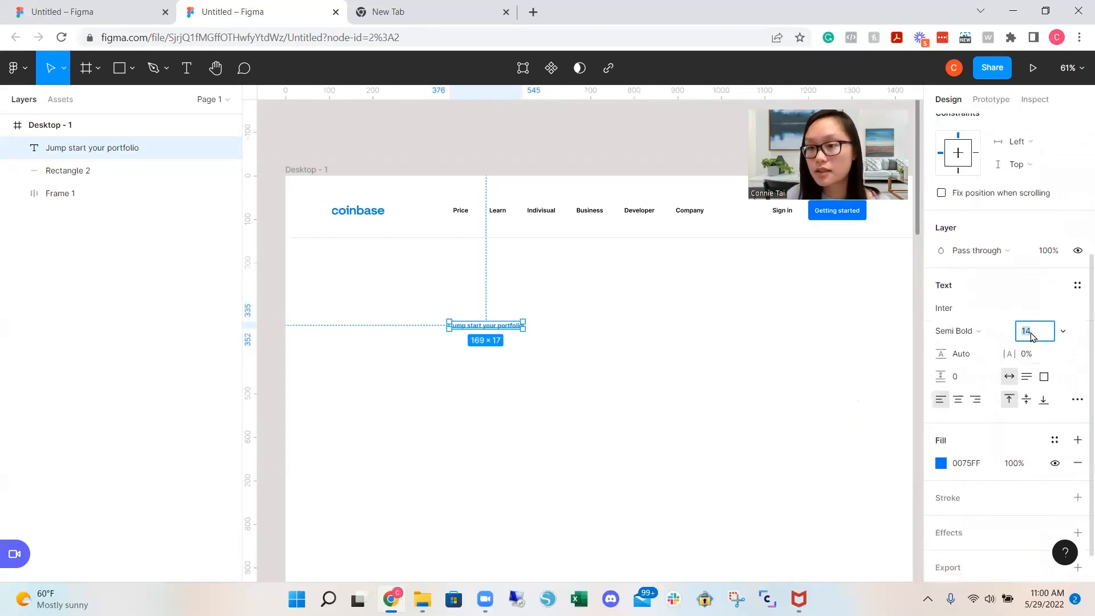
{"action": "type", "text": "16"}
{"action": "key", "text": "Return"}
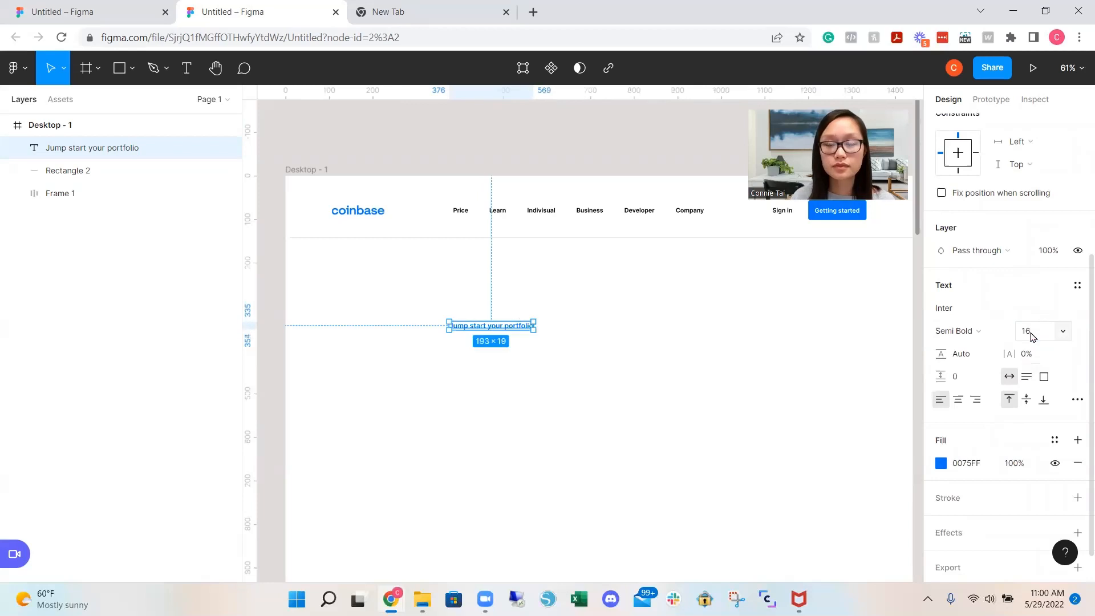
{"action": "left_click", "coordinate": [604, 337]}
{"action": "left_click_drag", "start_coordinate": [503, 329], "coordinate": [451, 299]}
{"action": "left_click", "coordinate": [574, 315]}
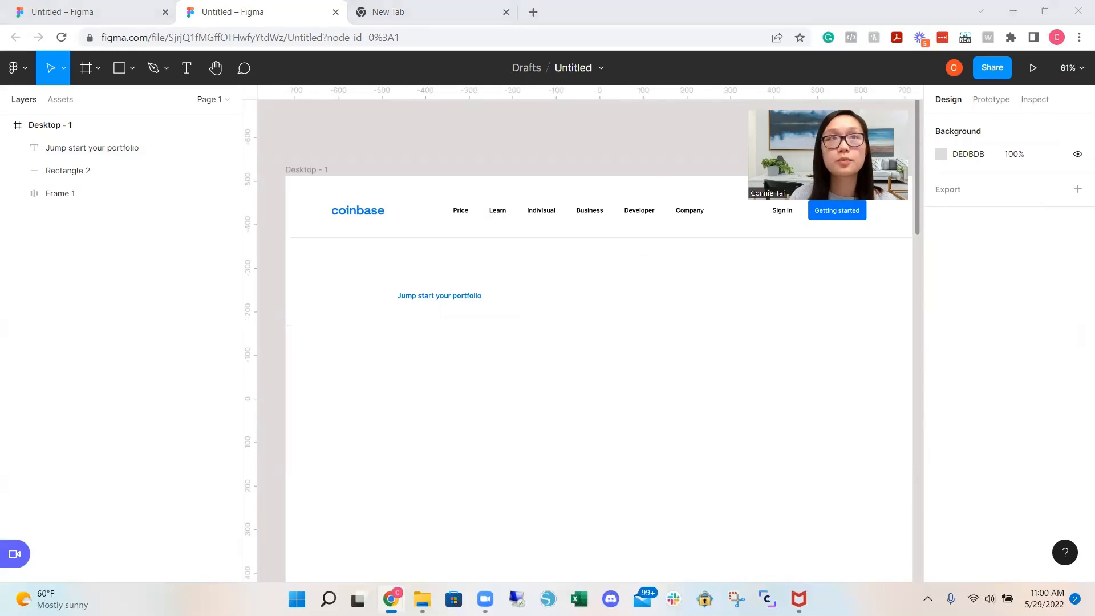
Place the arrow-right-solid image after the blue text and combine both in a group with horizontal auto layout
{"action": "left_click_drag", "start_coordinate": [503, 54], "coordinate": [504, 282]}
{"action": "left_click_drag", "start_coordinate": [568, 327], "coordinate": [377, 276]}
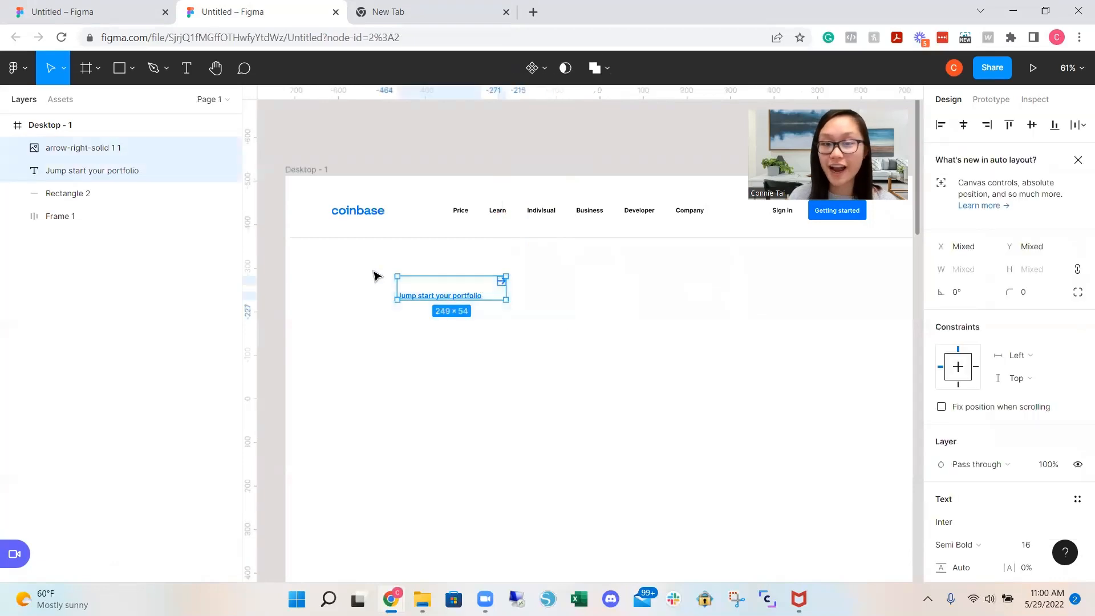
{"action": "key", "text": "ctrl+g"}
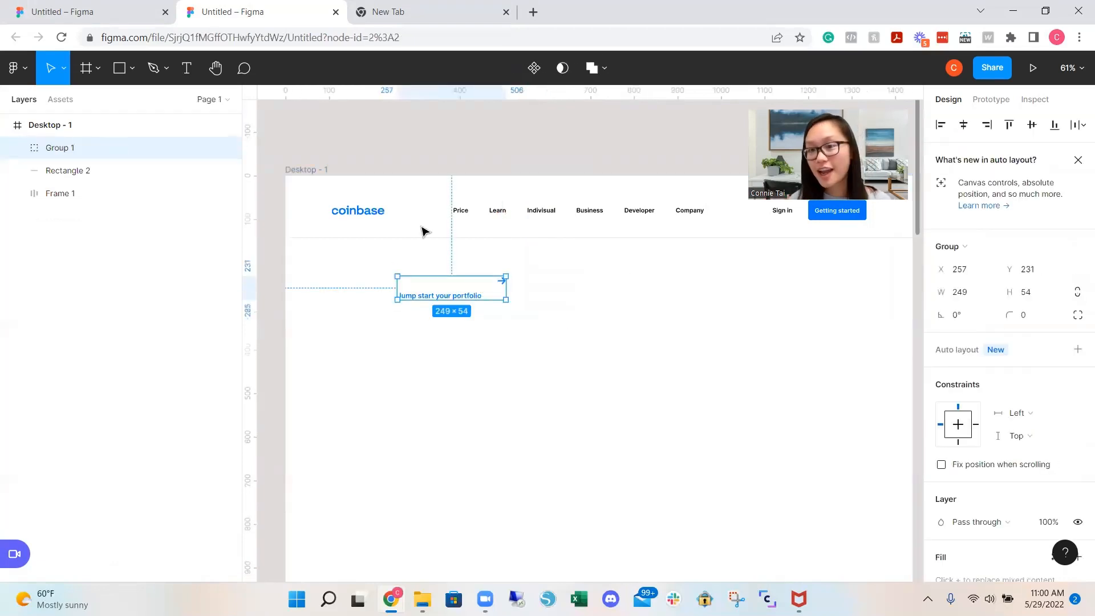
{"action": "key", "text": "shift+a"}
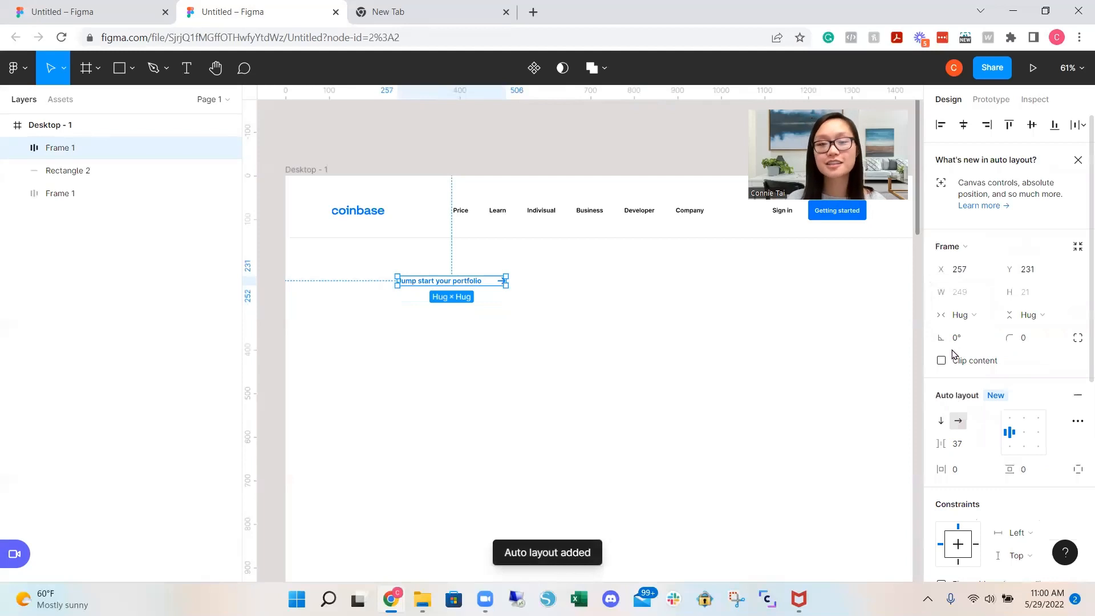
{"action": "left_click", "coordinate": [675, 363]}
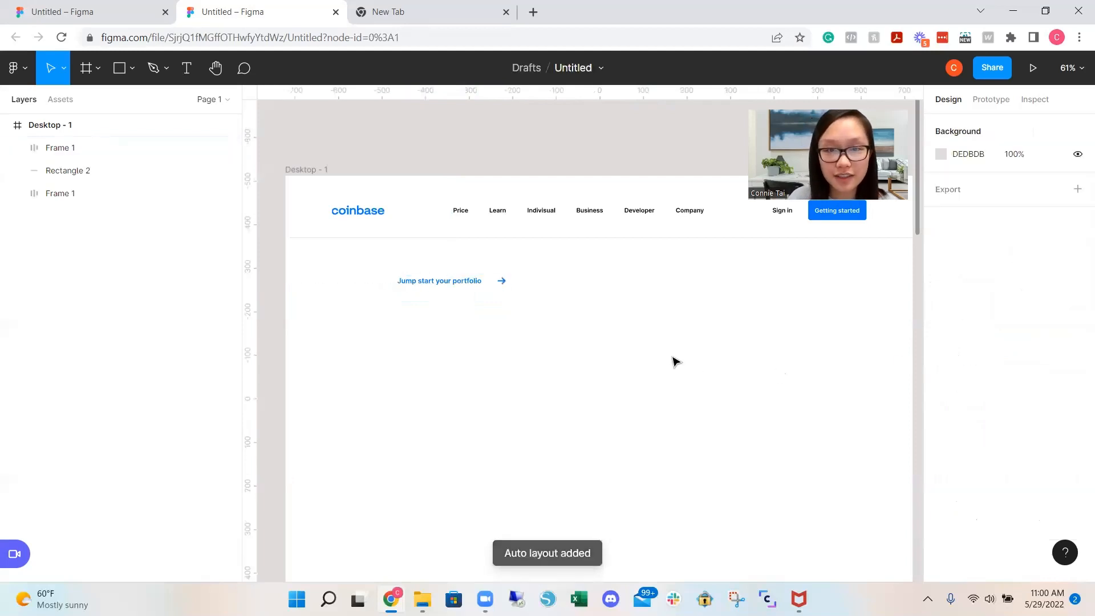
Tighten the auto layout spacing between the blue link text and its arrow, and move the frame slightly down
{"action": "left_click", "coordinate": [425, 282]}
{"action": "left_click", "coordinate": [956, 447]}
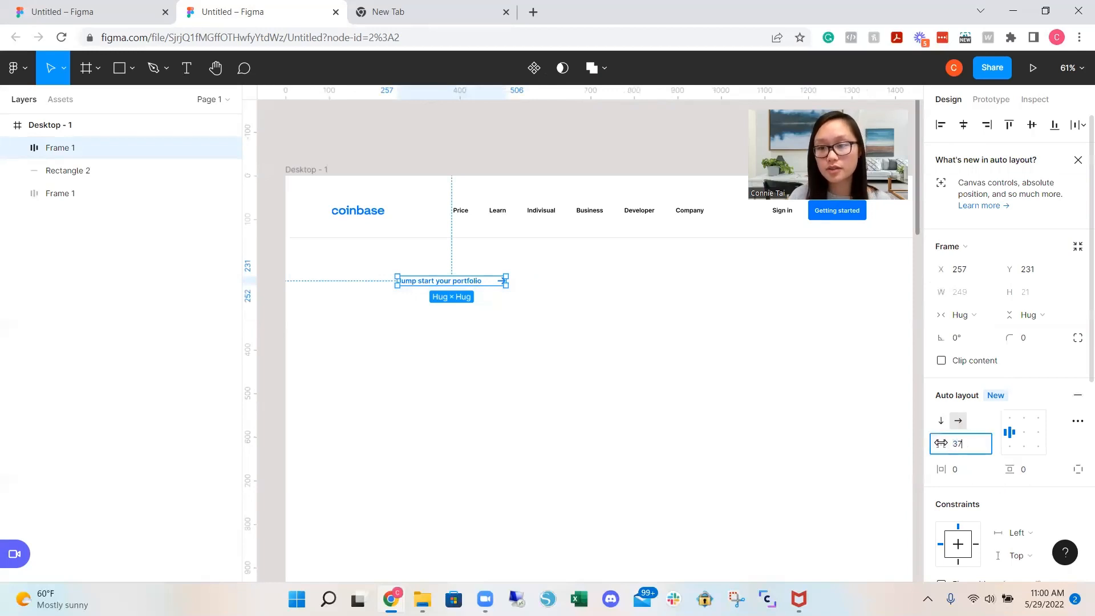
{"action": "left_click_drag", "start_coordinate": [939, 443], "coordinate": [912, 450]}
{"action": "left_click", "coordinate": [711, 340]}
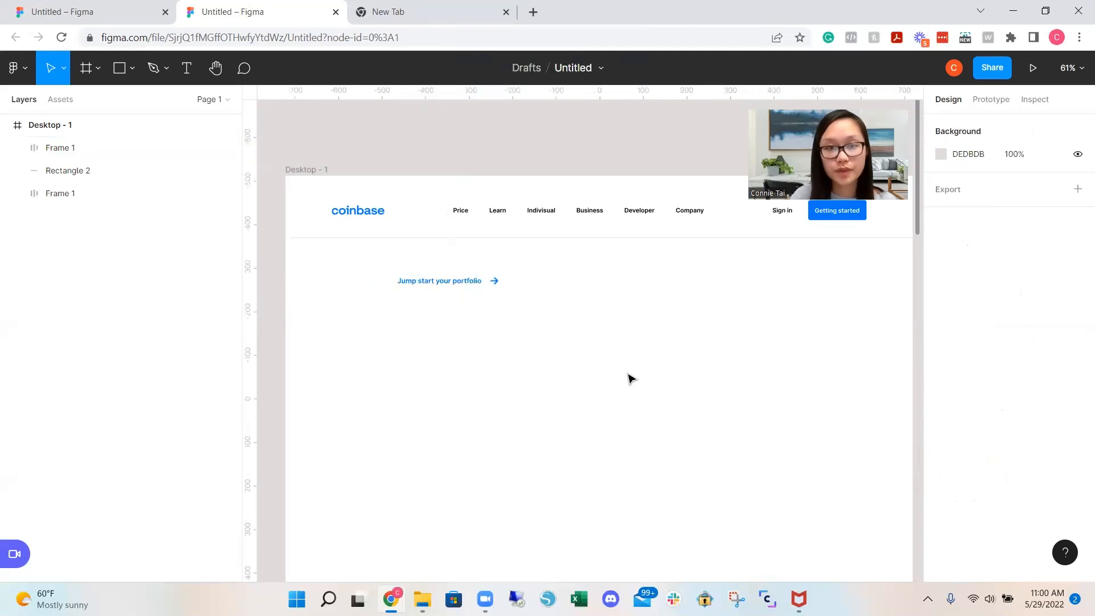
{"action": "scroll", "coordinate": [570, 354], "scroll_direction": "down", "scroll_amount": 1}
{"action": "left_click_drag", "start_coordinate": [526, 311], "coordinate": [453, 301]}
{"action": "left_click", "coordinate": [523, 341]}
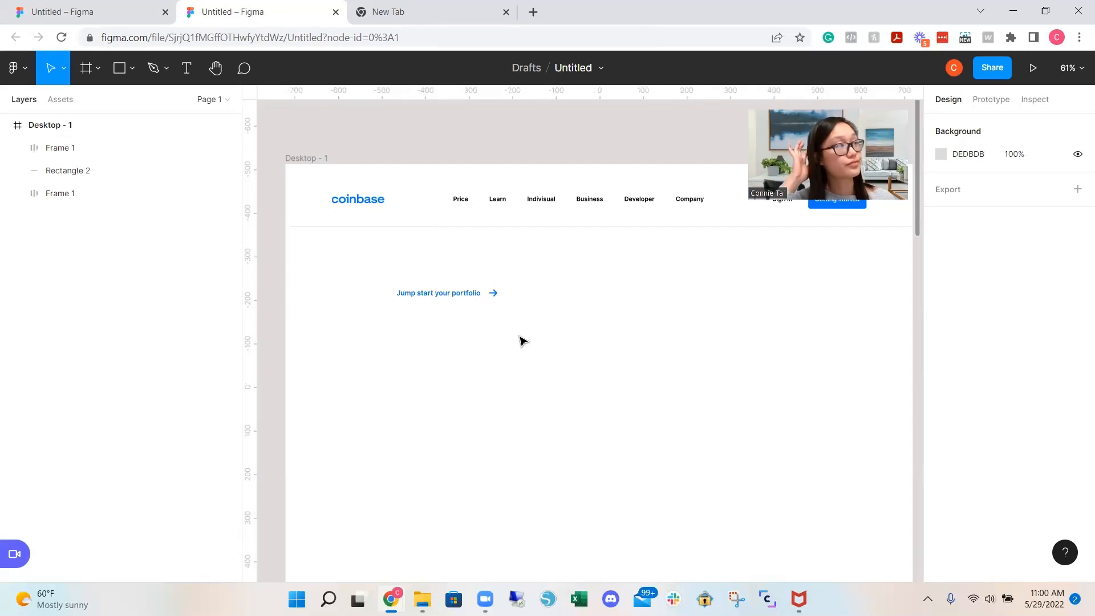
Draw a text box about 472 × 196 below the blue link and enter "Jump start your crypto portfolio"
{"action": "scroll", "coordinate": [523, 343], "scroll_direction": "down", "scroll_amount": 1}
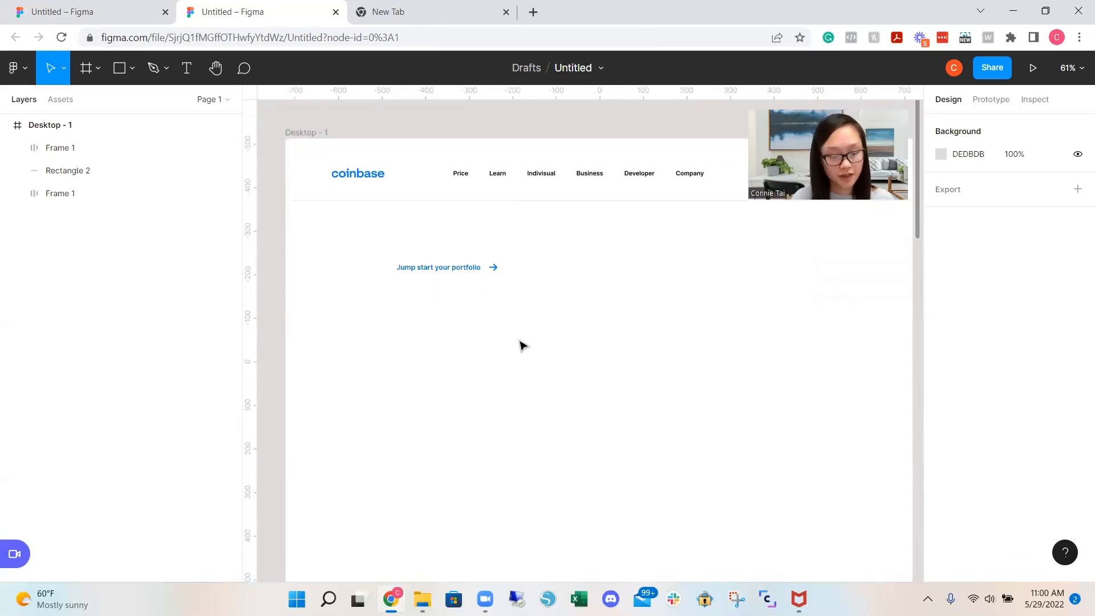
{"action": "key", "text": "t"}
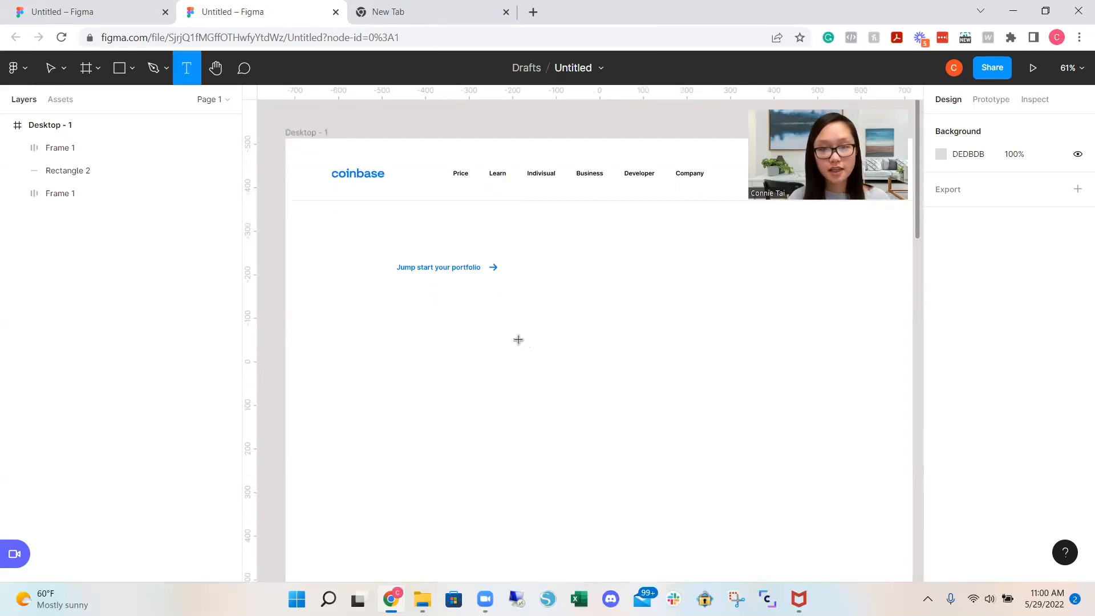
{"action": "left_click_drag", "start_coordinate": [448, 336], "coordinate": [655, 423]}
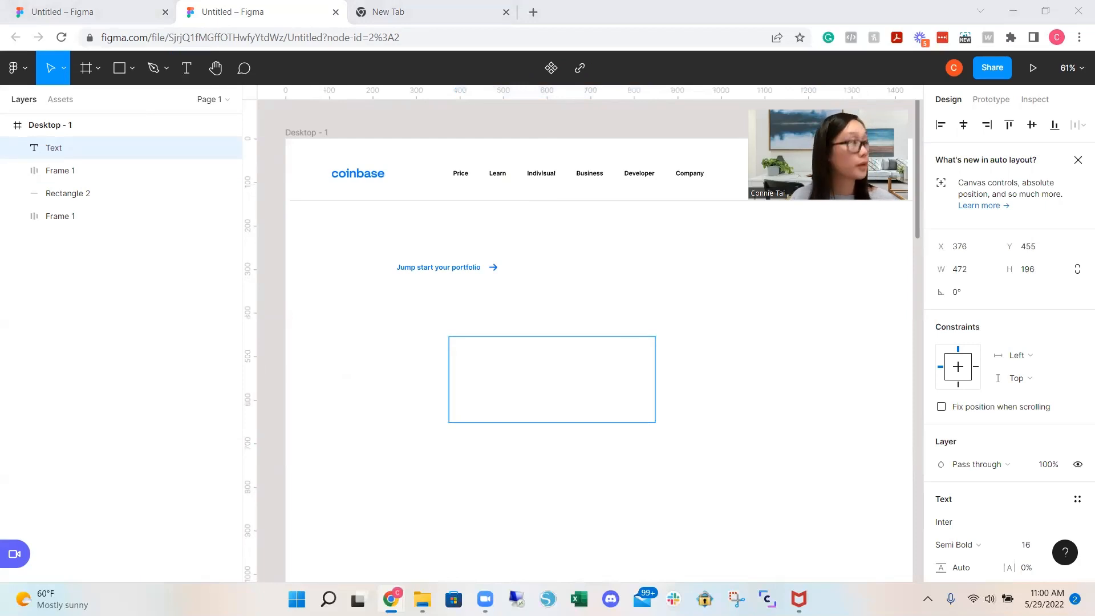
{"action": "left_click", "coordinate": [601, 345]}
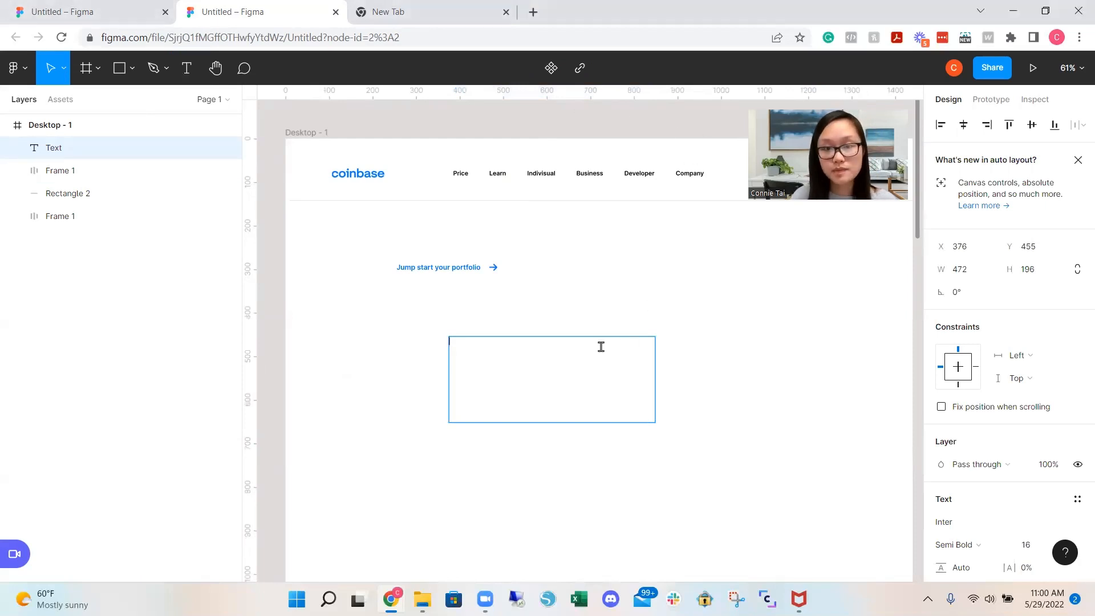
{"action": "type", "text": "Jump start your crypto portfolio"}
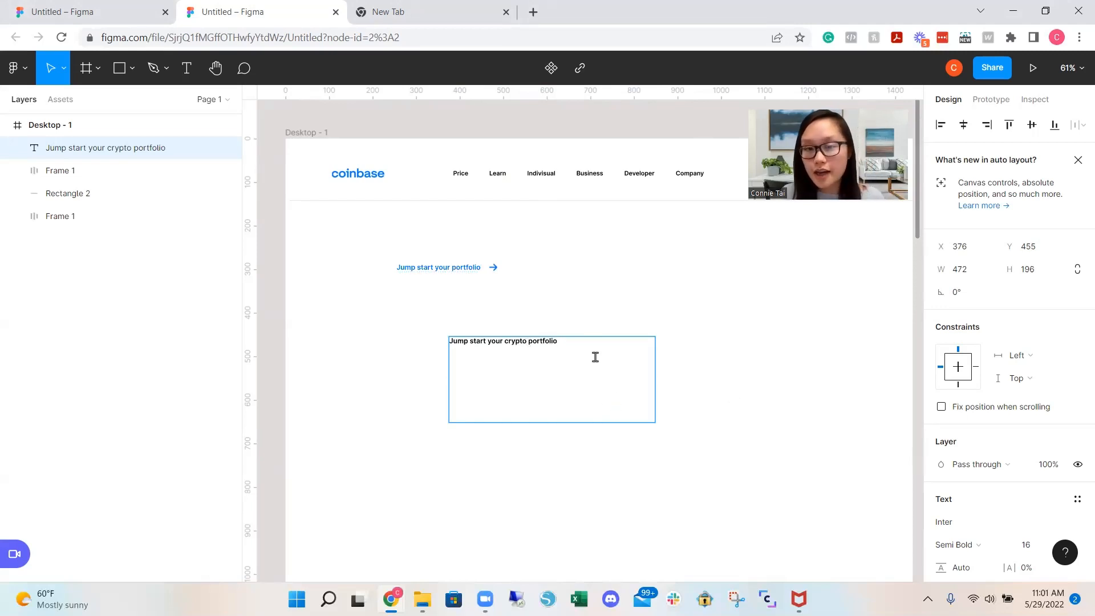
{"action": "key", "text": "Escape"}
{"action": "key", "text": "Escape"}
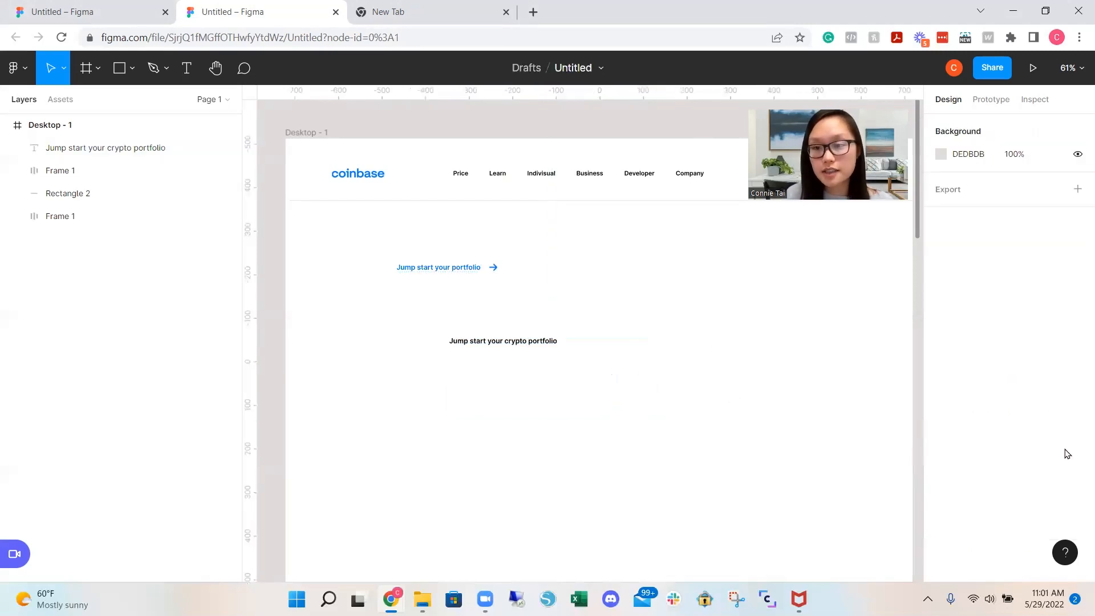
Set the "Jump start your crypto portfolio" headline to auto width and font size 62
{"action": "left_click", "coordinate": [528, 348]}
{"action": "scroll", "coordinate": [1005, 467], "scroll_direction": "down", "scroll_amount": 3}
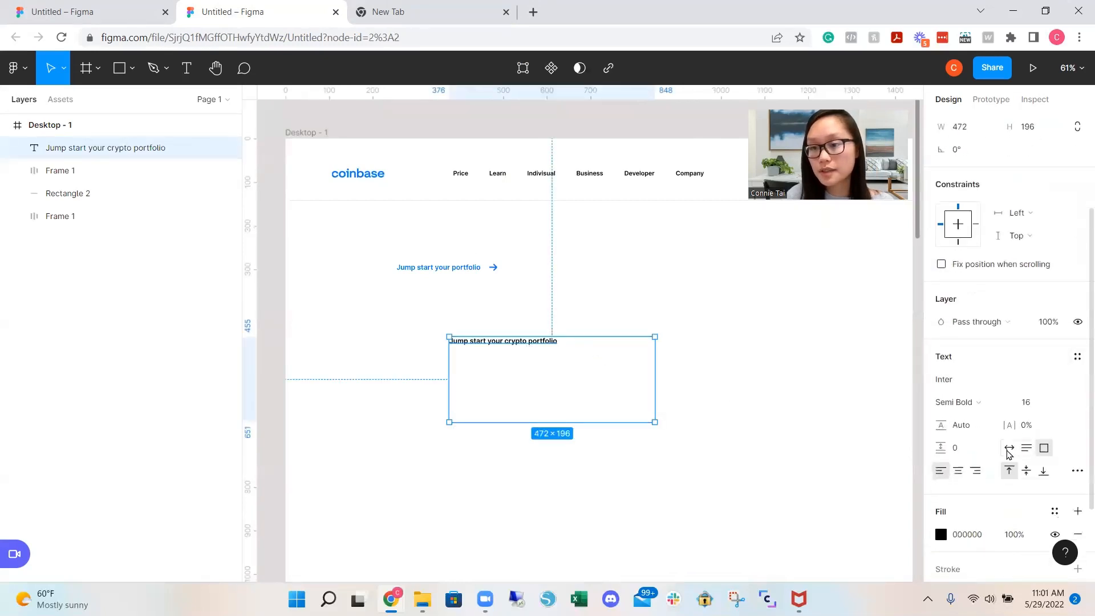
{"action": "left_click", "coordinate": [1009, 447]}
{"action": "left_click", "coordinate": [1032, 409]}
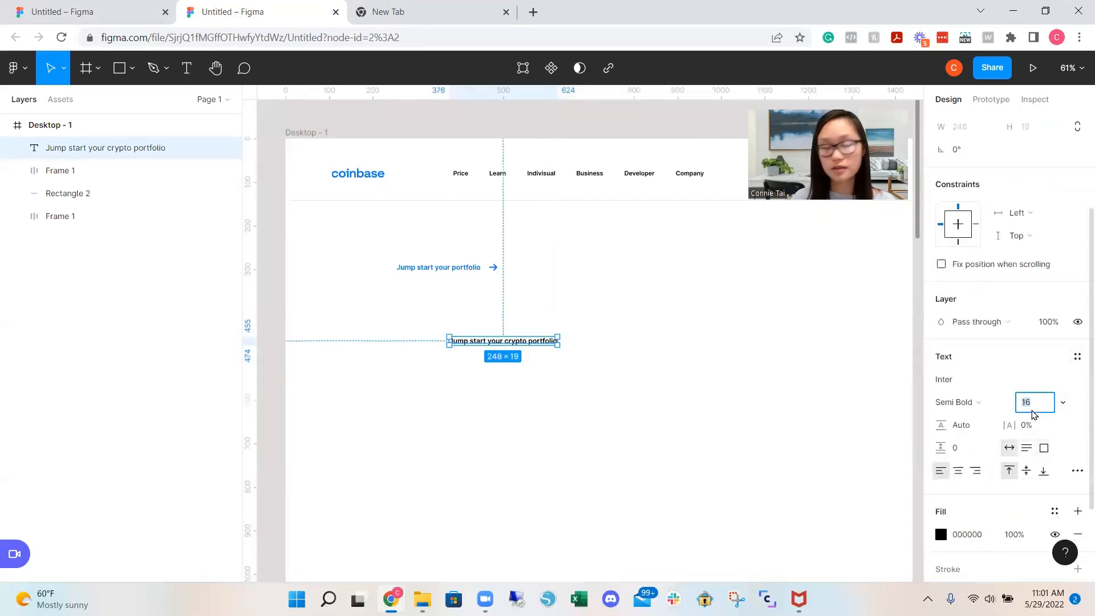
{"action": "type", "text": "62"}
{"action": "key", "text": "Return"}
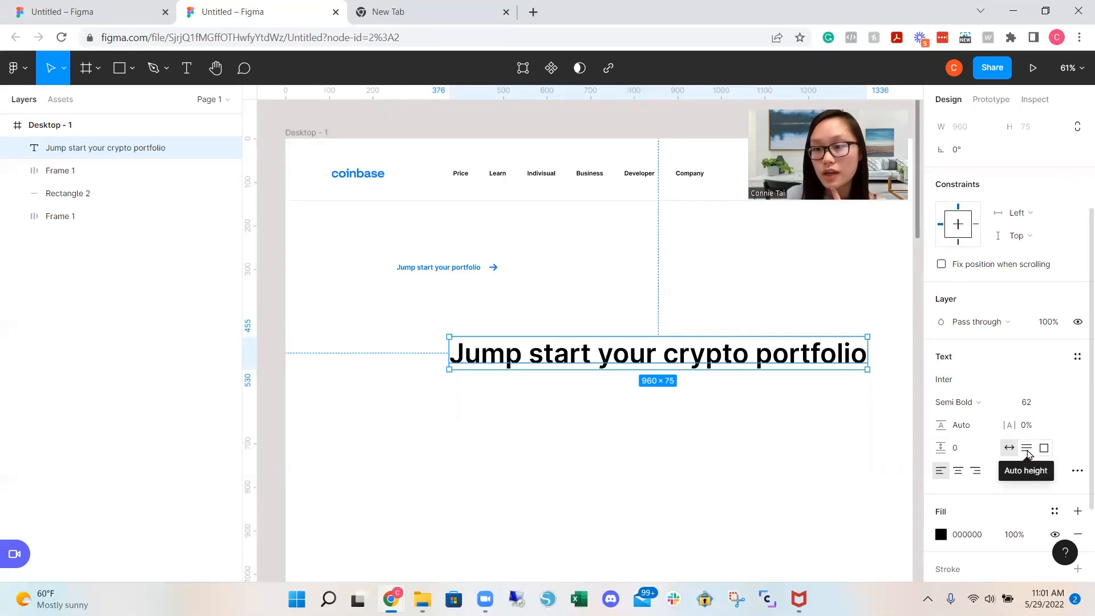
Wrap the headline in an auto-height box about 453 wide and move it directly beneath the blue link, aligned to its left edge
{"action": "left_click", "coordinate": [1027, 450]}
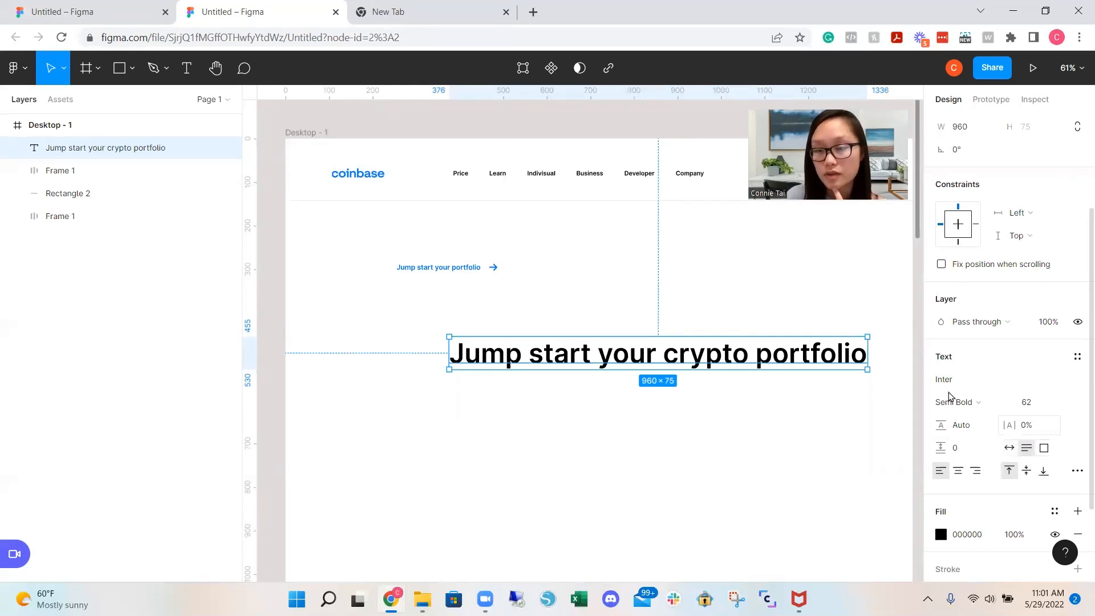
{"action": "left_click_drag", "start_coordinate": [868, 353], "coordinate": [645, 368]}
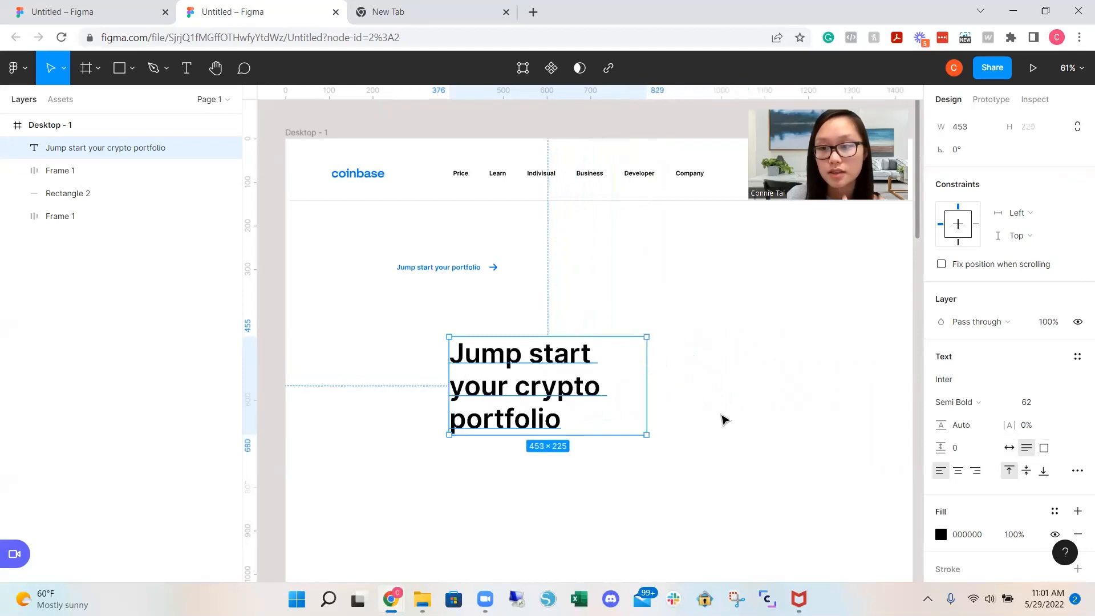
{"action": "left_click", "coordinate": [752, 444]}
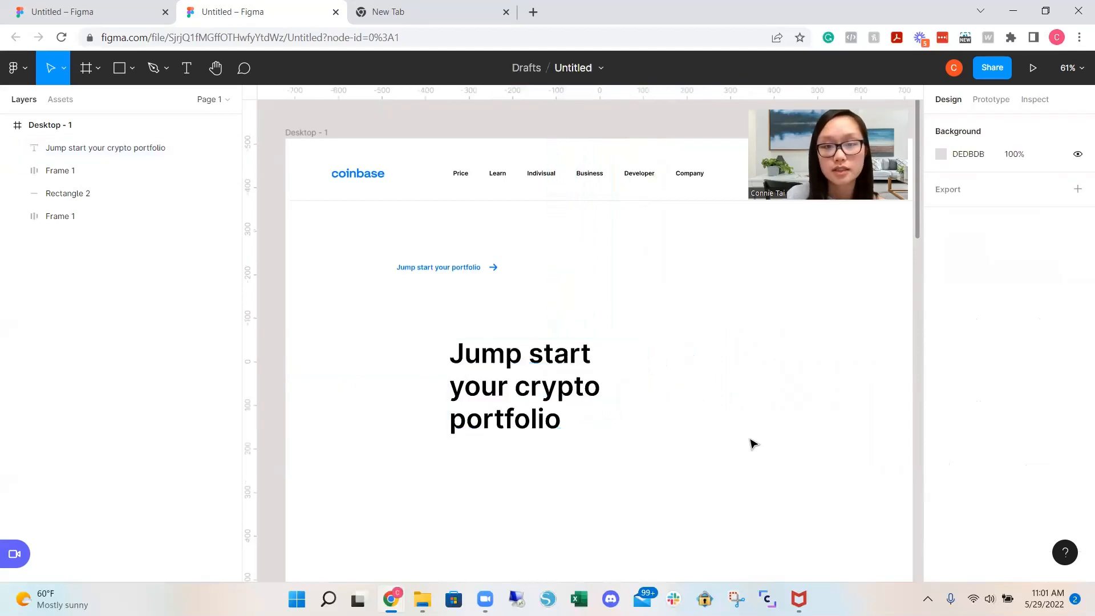
{"action": "left_click_drag", "start_coordinate": [513, 399], "coordinate": [456, 339]}
{"action": "left_click", "coordinate": [597, 395]}
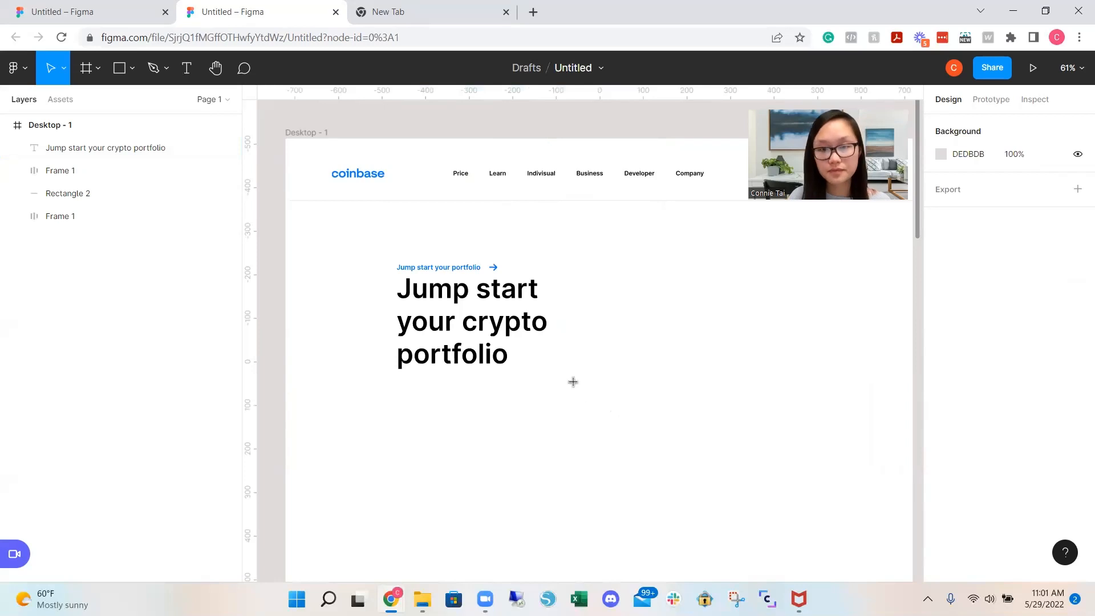
Paste "Coinbase us the easiest place to buy and sell cryptocurrency. Sign up and get started today." as body text at font size 16, auto height
{"action": "key", "text": "ctrl+v"}
{"action": "scroll", "coordinate": [1036, 468], "scroll_direction": "down", "scroll_amount": 4}
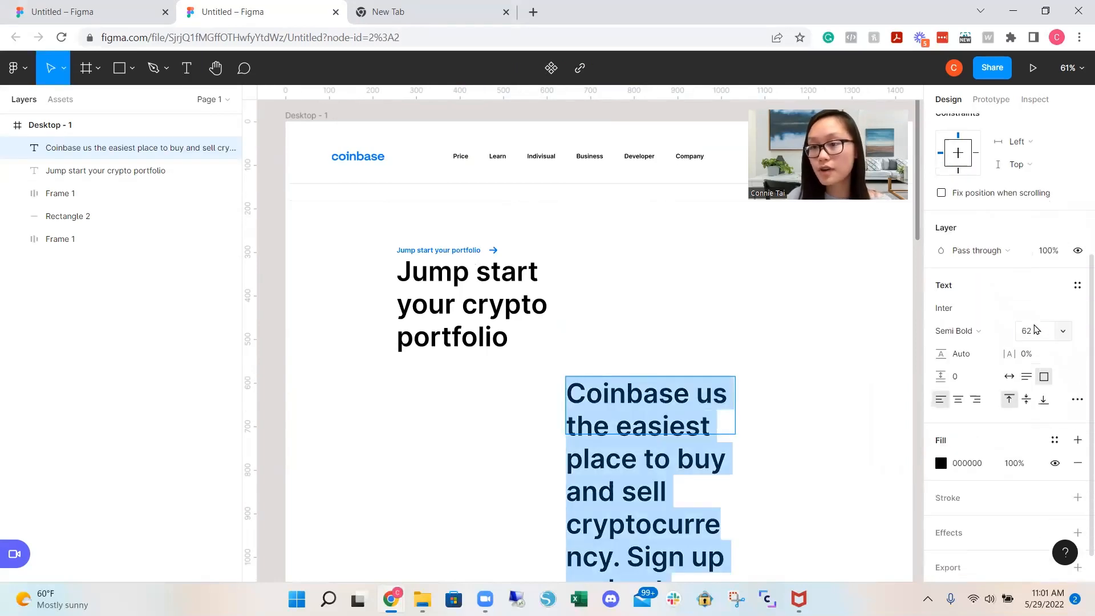
{"action": "left_click", "coordinate": [1036, 330]}
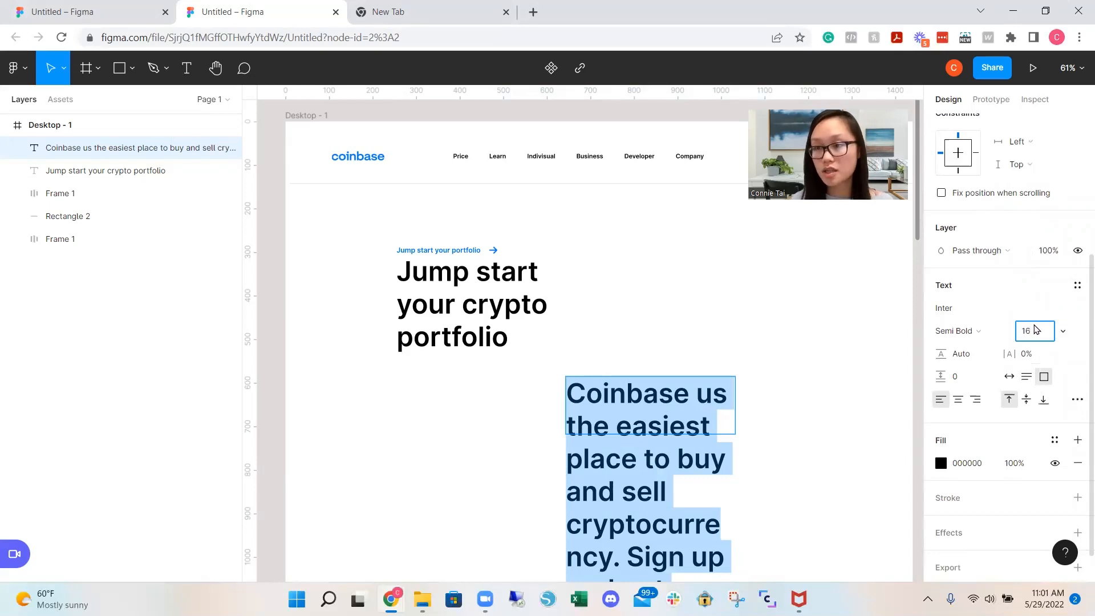
{"action": "key", "text": "Return"}
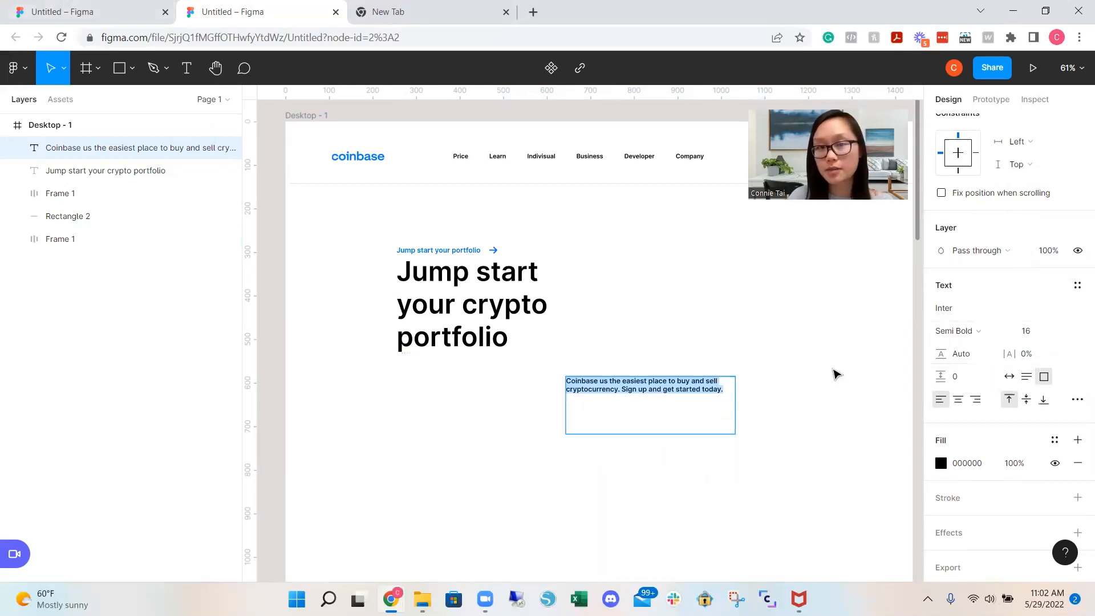
{"action": "key", "text": "Escape"}
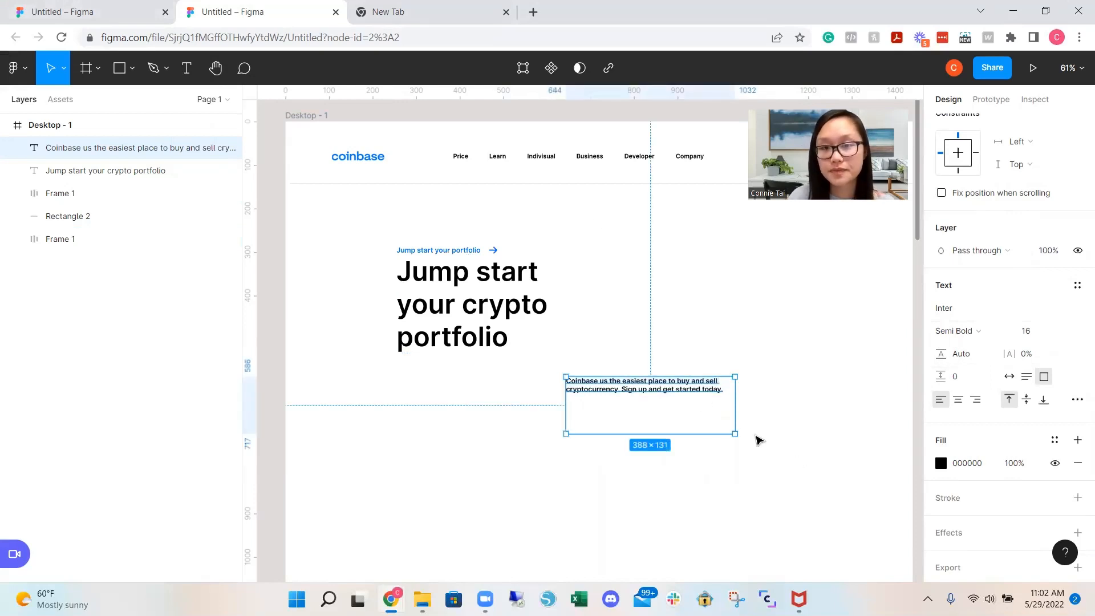
{"action": "left_click", "coordinate": [1026, 379]}
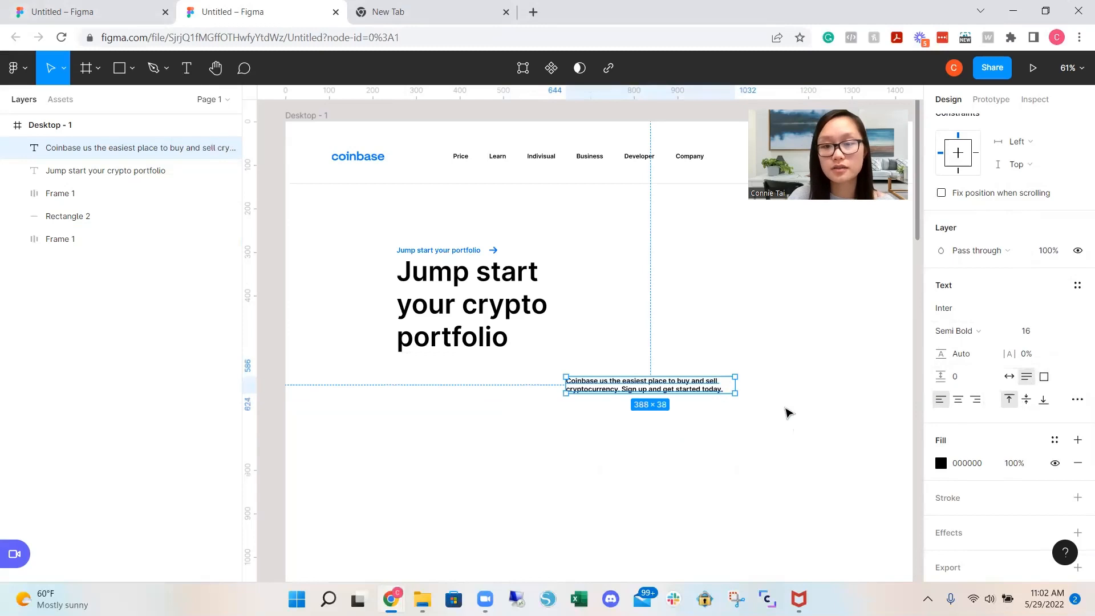
{"action": "left_click", "coordinate": [786, 409]}
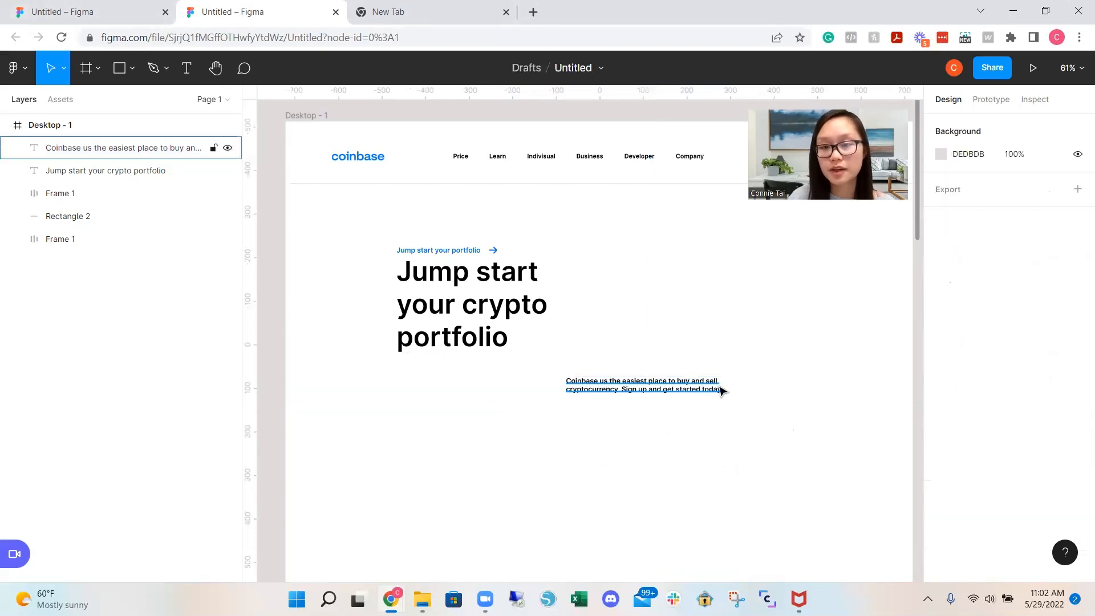
Move the body text beneath the headline, aligned to its left edge, and nudge the blue link slightly up
{"action": "left_click", "coordinate": [692, 390]}
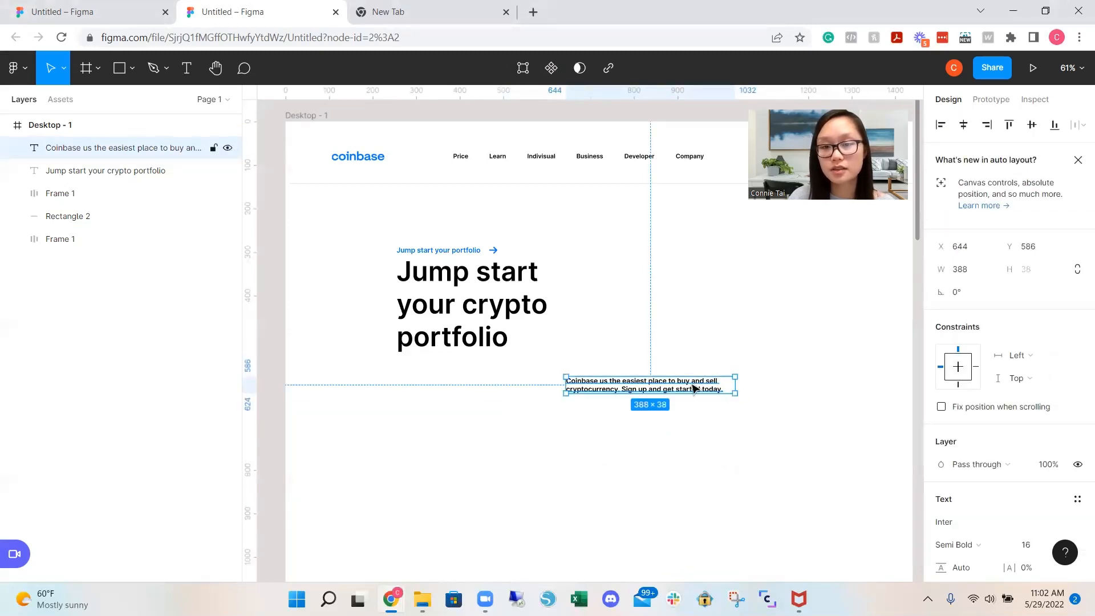
{"action": "left_click", "coordinate": [702, 354]}
{"action": "left_click_drag", "start_coordinate": [697, 381], "coordinate": [526, 379]}
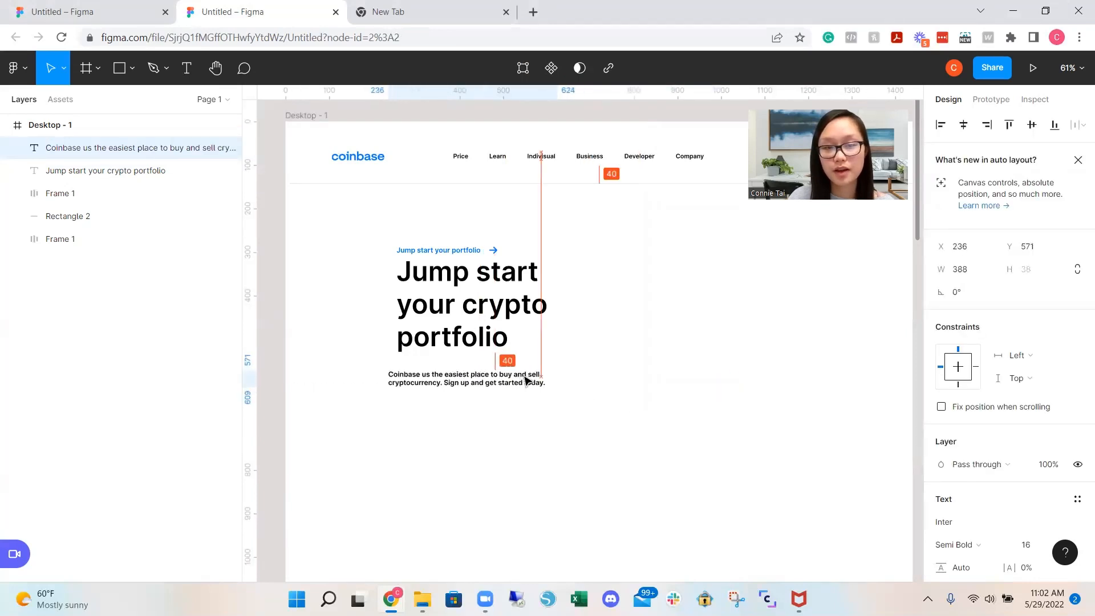
{"action": "left_click_drag", "start_coordinate": [526, 375], "coordinate": [523, 375]}
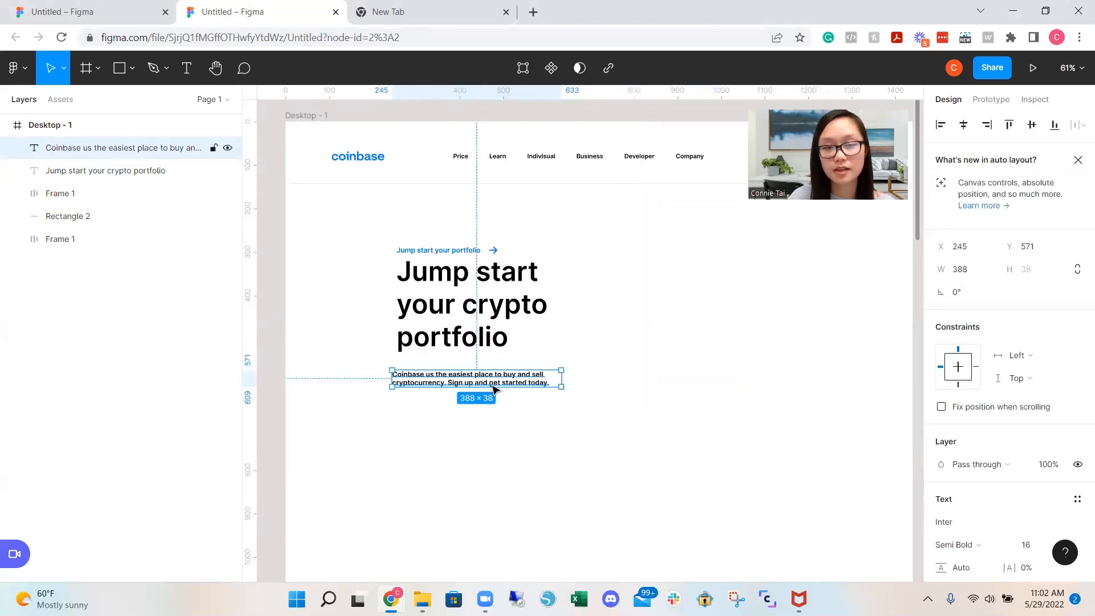
{"action": "left_click", "coordinate": [508, 430]}
{"action": "left_click_drag", "start_coordinate": [445, 381], "coordinate": [449, 384]}
{"action": "left_click", "coordinate": [649, 436]}
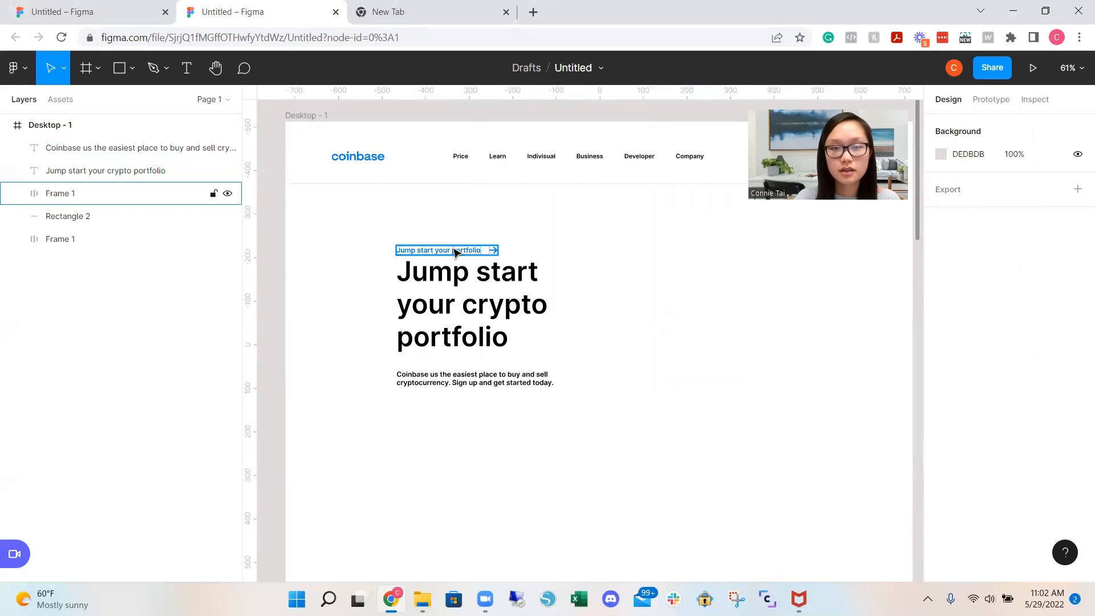
{"action": "left_click_drag", "start_coordinate": [455, 252], "coordinate": [455, 247]}
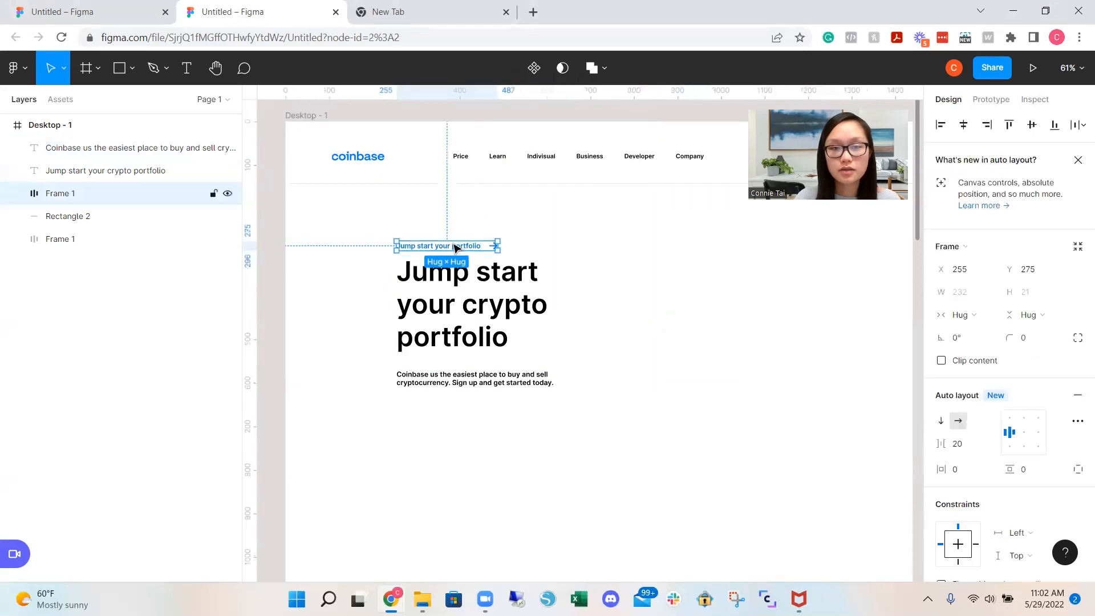
{"action": "left_click", "coordinate": [747, 412]}
Copy the navigation bar's "Getting started" button and place the copy just below the hero body text
{"action": "scroll", "coordinate": [724, 410], "scroll_direction": "down", "scroll_amount": 1}
{"action": "scroll", "coordinate": [724, 410], "scroll_direction": "down", "scroll_amount": 1}
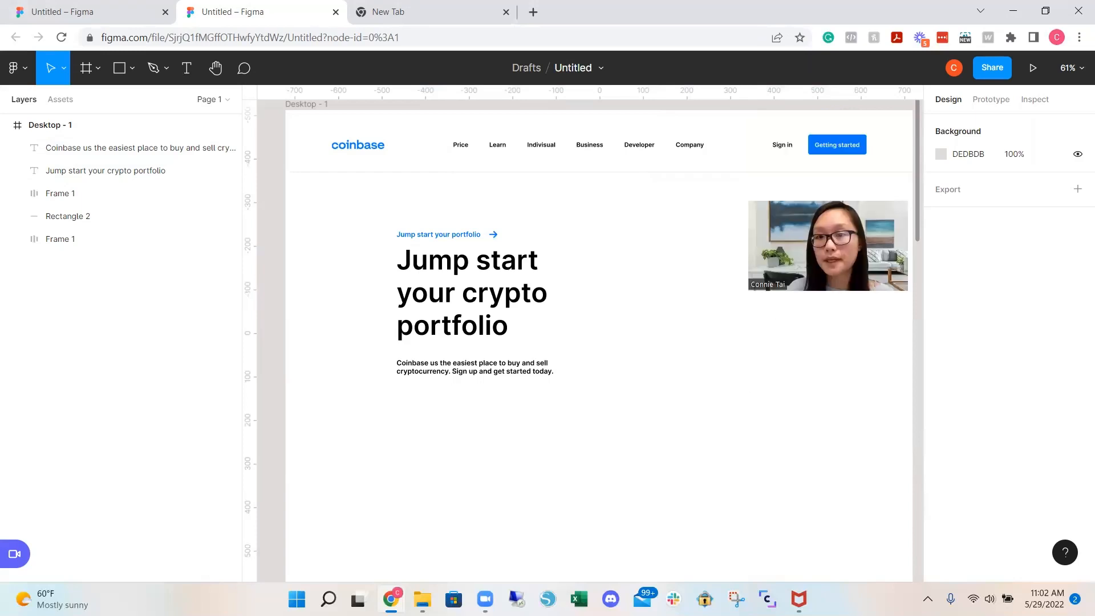
{"action": "double_click", "coordinate": [860, 140]}
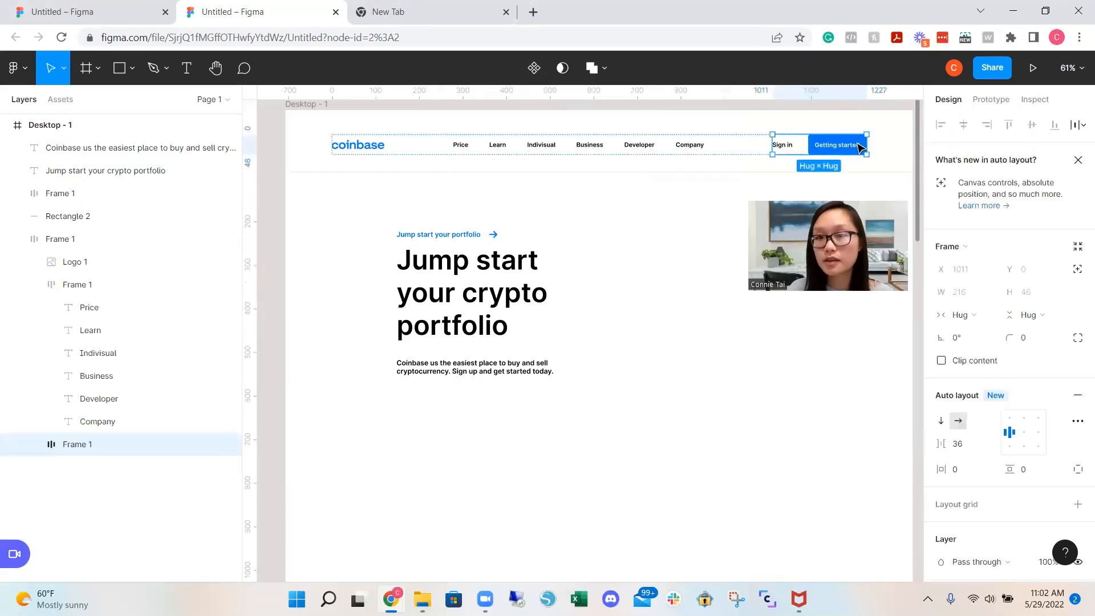
{"action": "double_click", "coordinate": [860, 146]}
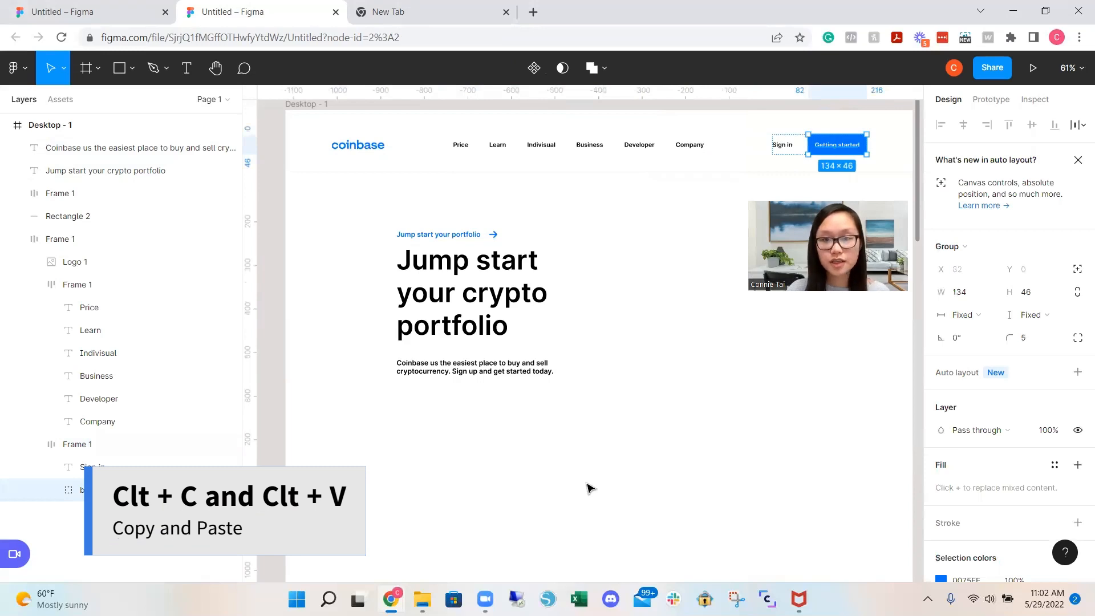
{"action": "key", "text": "ctrl+v"}
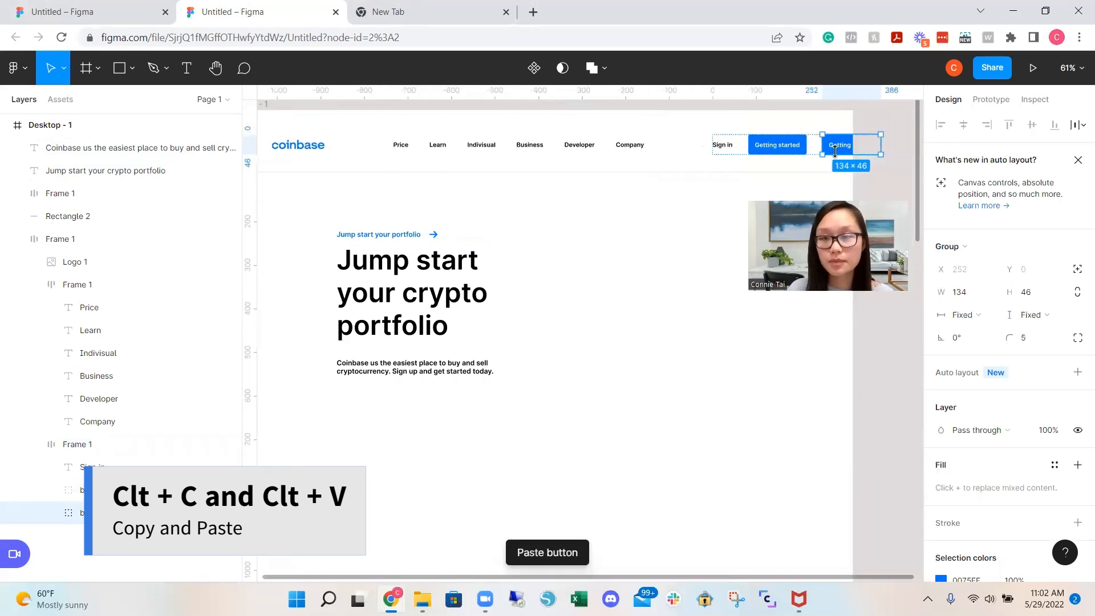
{"action": "left_click_drag", "start_coordinate": [835, 151], "coordinate": [434, 436]}
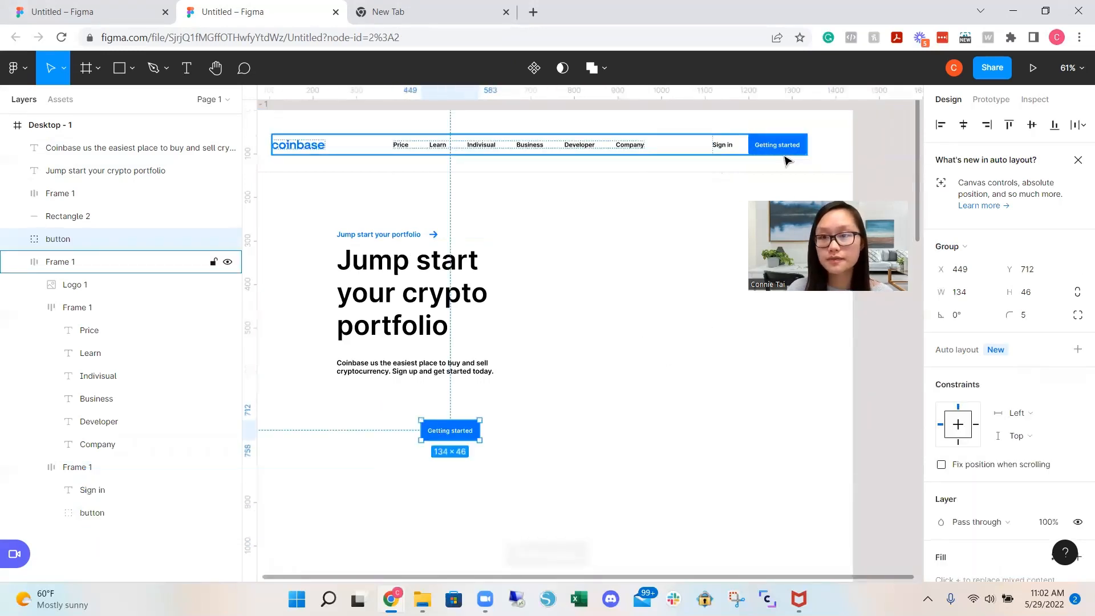
{"action": "scroll", "coordinate": [825, 136], "scroll_direction": "left", "scroll_amount": 3}
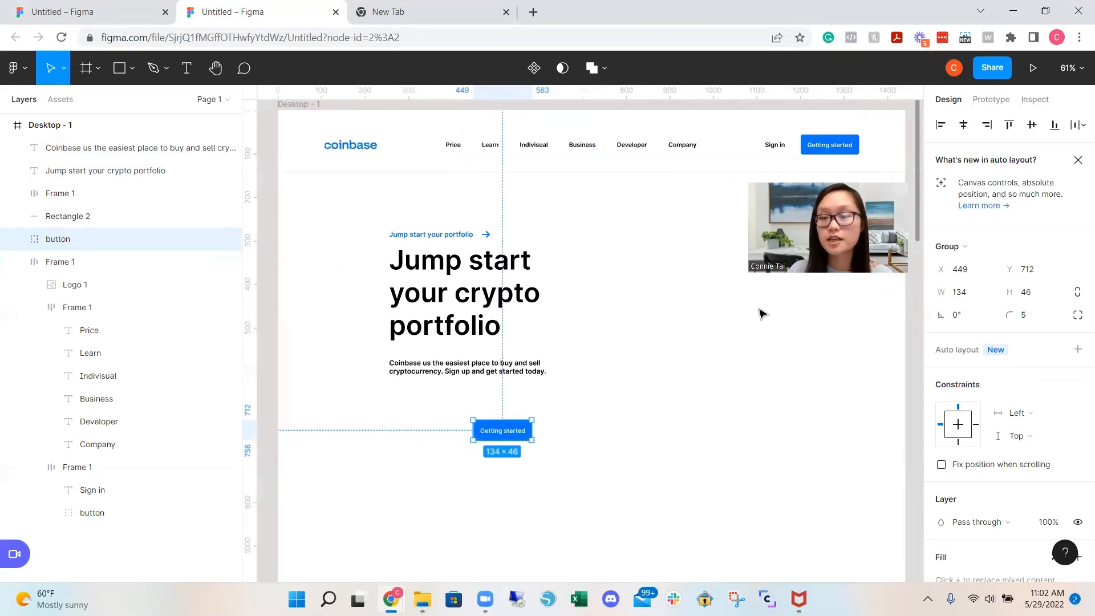
{"action": "left_click", "coordinate": [504, 450]}
{"action": "left_click", "coordinate": [509, 435]}
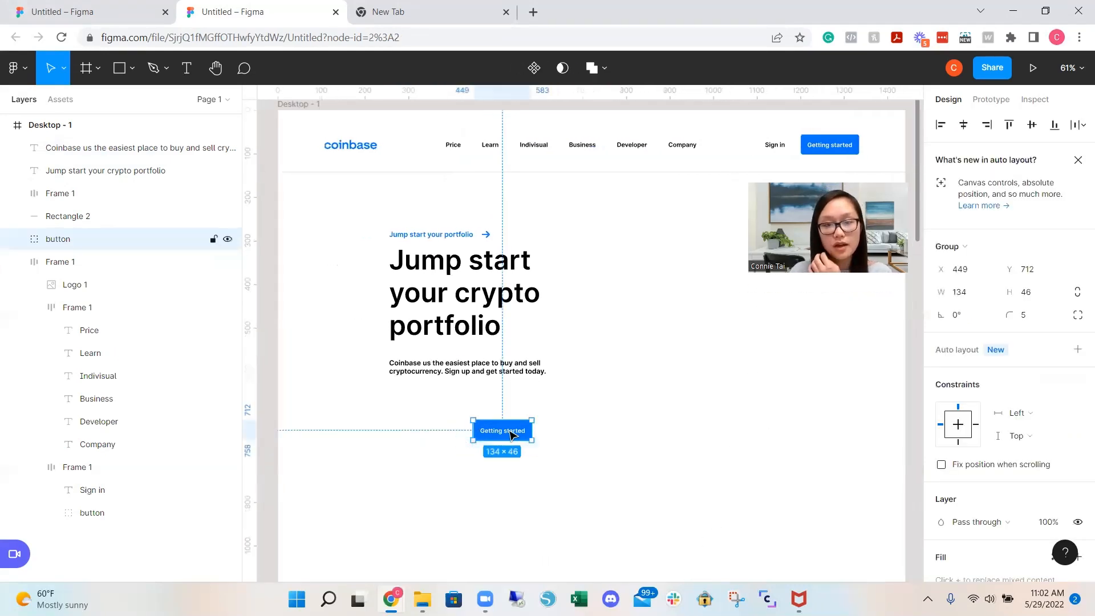
{"action": "left_click_drag", "start_coordinate": [509, 436], "coordinate": [517, 409]}
{"action": "left_click", "coordinate": [593, 420]}
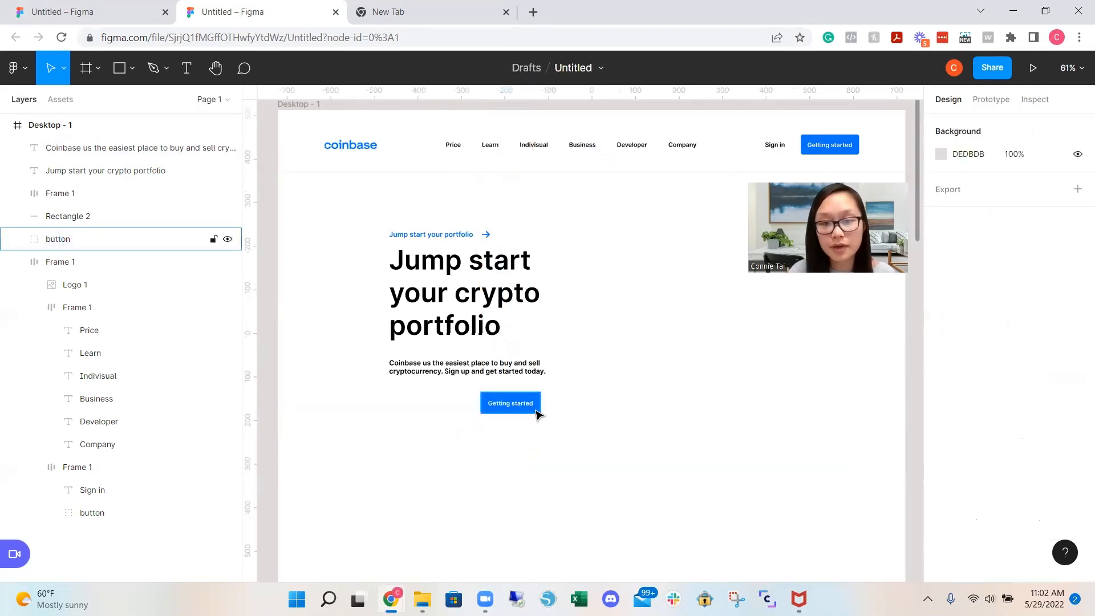
Duplicate the hero "Getting started" button and place the copy to its right
{"action": "left_click", "coordinate": [534, 409]}
{"action": "key", "text": "ctrl+v"}
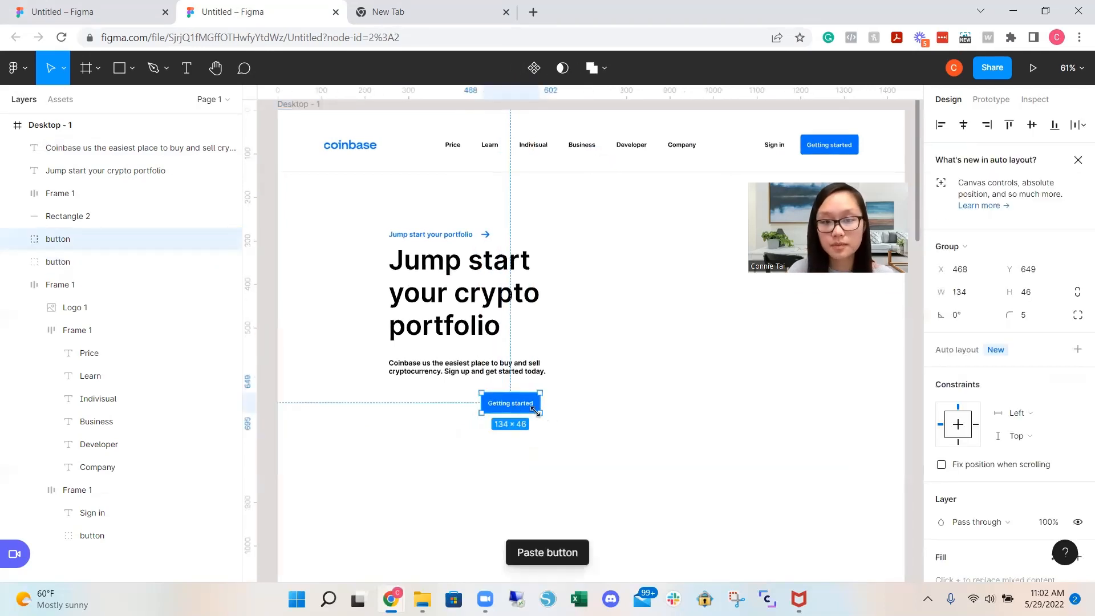
{"action": "left_click_drag", "start_coordinate": [534, 412], "coordinate": [650, 416]}
{"action": "left_click", "coordinate": [682, 427]}
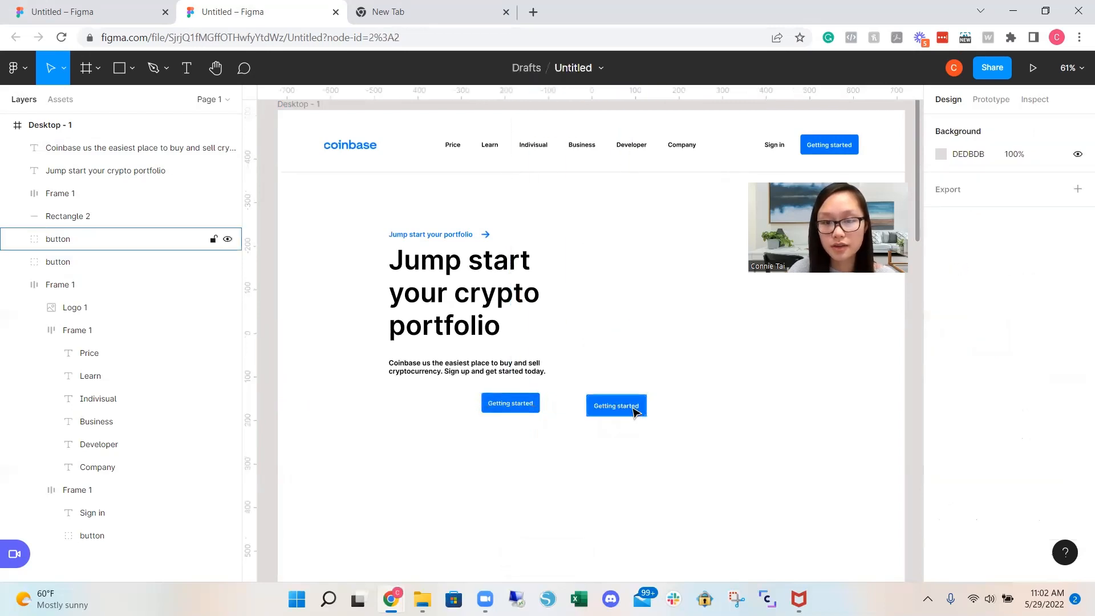
Ungroup the duplicated button and delete its "Getting started" label, keeping only the blue rectangle
{"action": "left_click", "coordinate": [635, 411]}
{"action": "right_click", "coordinate": [637, 412]}
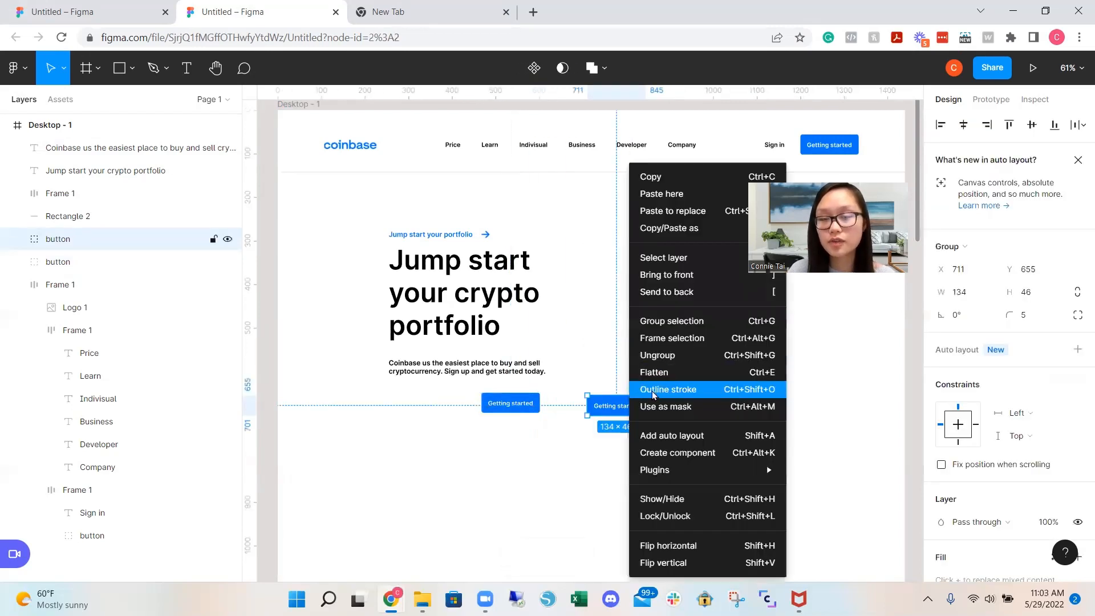
{"action": "left_click", "coordinate": [682, 355]}
{"action": "left_click", "coordinate": [792, 422]}
{"action": "left_click", "coordinate": [630, 412]}
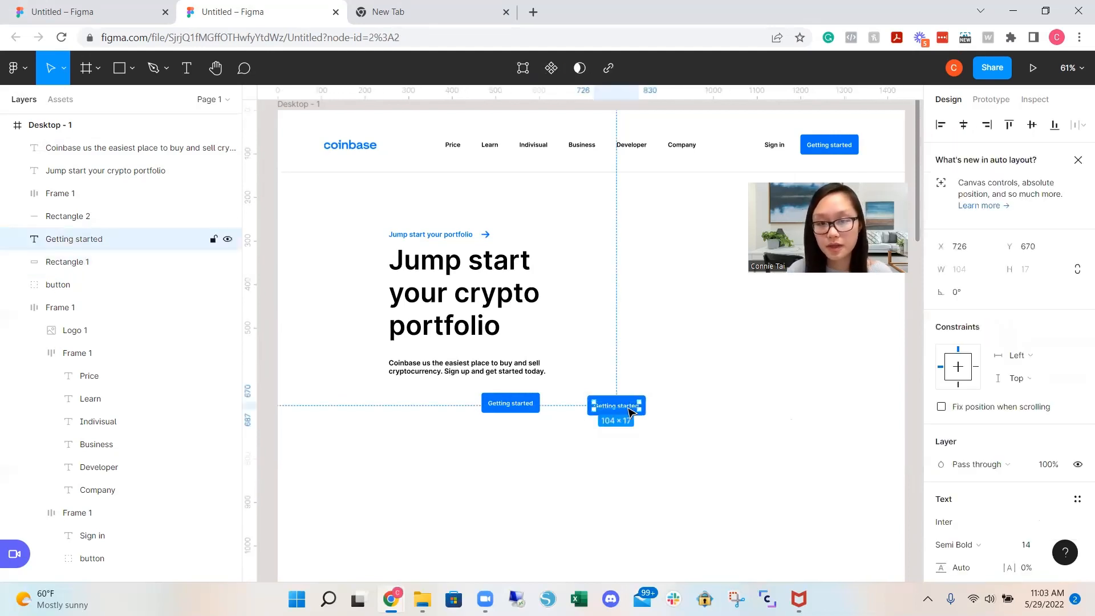
{"action": "key", "text": "Delete"}
Add a black inside stroke of width 1 to the unlabelled blue rectangle
{"action": "left_click", "coordinate": [634, 405]}
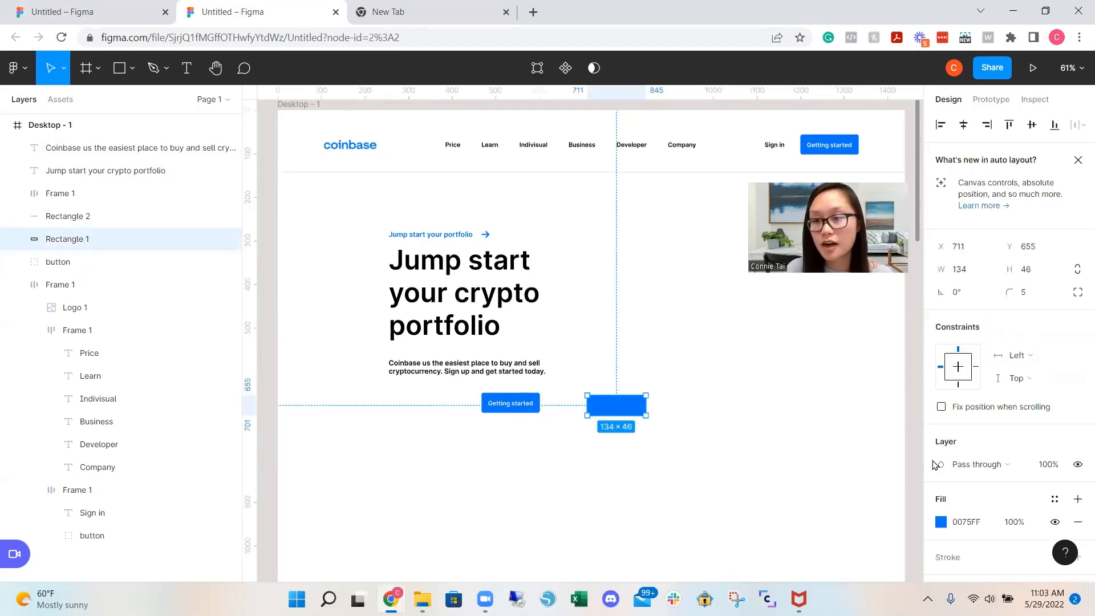
{"action": "scroll", "coordinate": [940, 452], "scroll_direction": "down", "scroll_amount": 2}
{"action": "left_click", "coordinate": [950, 460]}
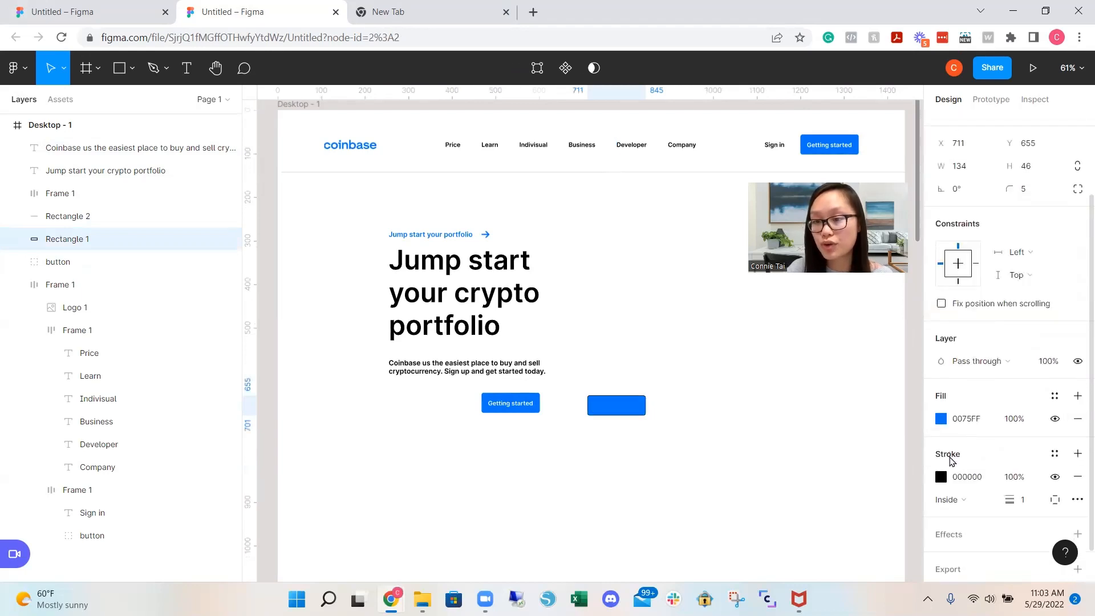
{"action": "scroll", "coordinate": [963, 458], "scroll_direction": "down", "scroll_amount": 1}
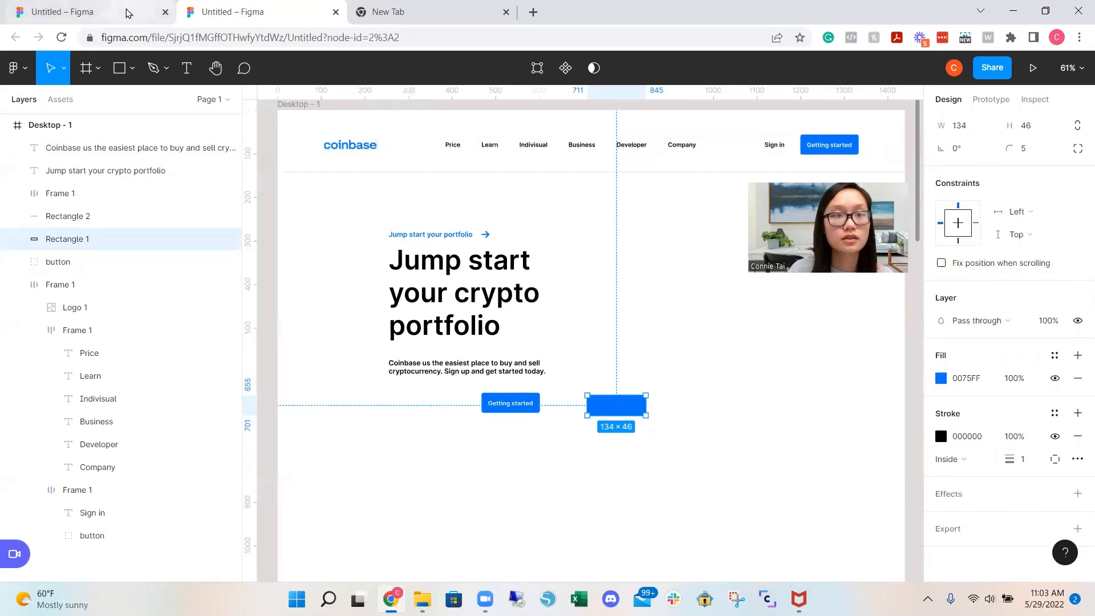
Check the email field's stroke in the finished reference file, and set the blue rectangle's stroke opacity to 18%
{"action": "left_click", "coordinate": [160, 12]}
{"action": "left_click", "coordinate": [471, 370]}
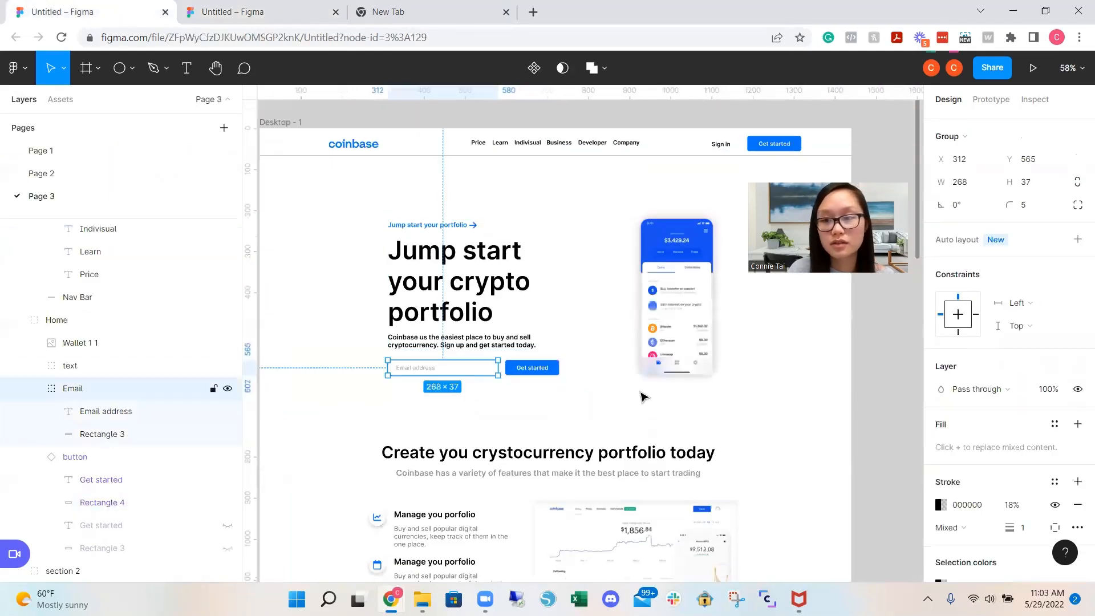
{"action": "scroll", "coordinate": [989, 456], "scroll_direction": "down", "scroll_amount": 2}
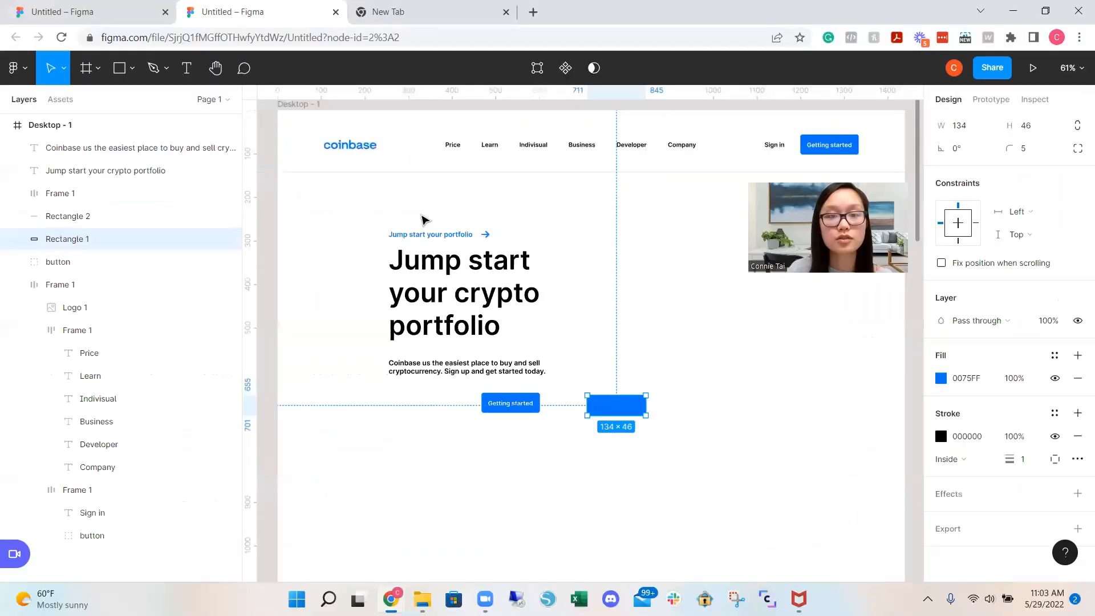
{"action": "left_click", "coordinate": [1010, 438]}
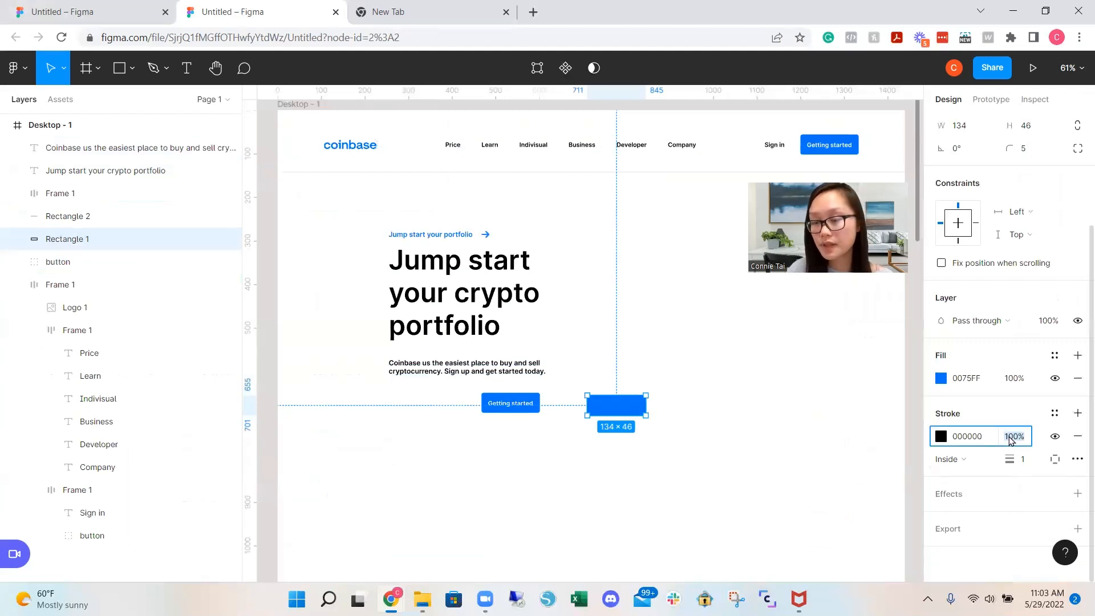
{"action": "type", "text": "10"}
{"action": "key", "text": "Return"}
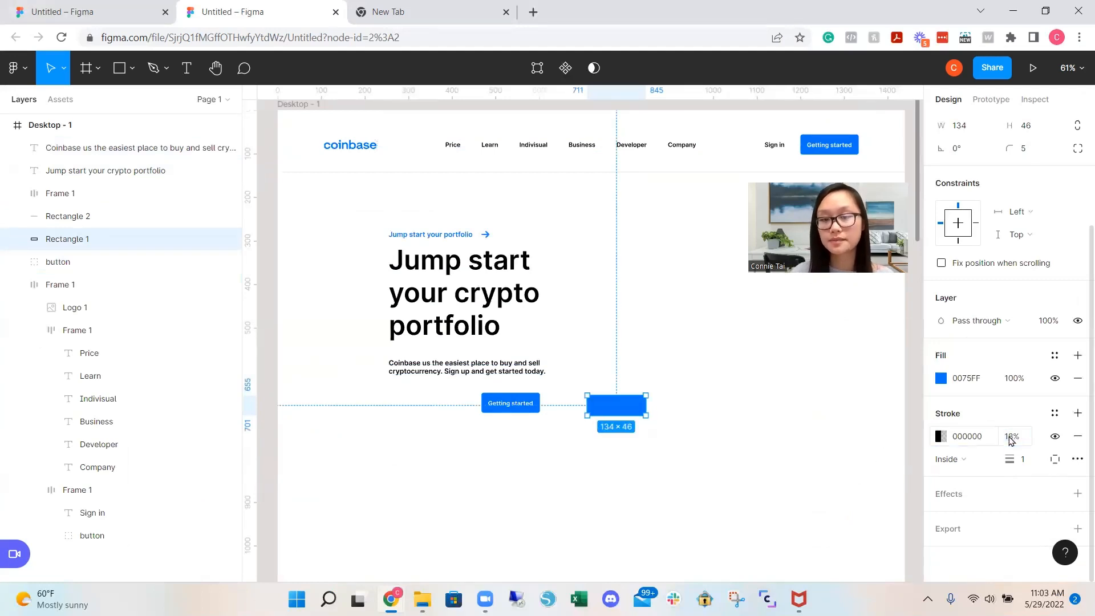
Change the rectangle's fill to white, hex FFF
{"action": "left_click", "coordinate": [941, 379]}
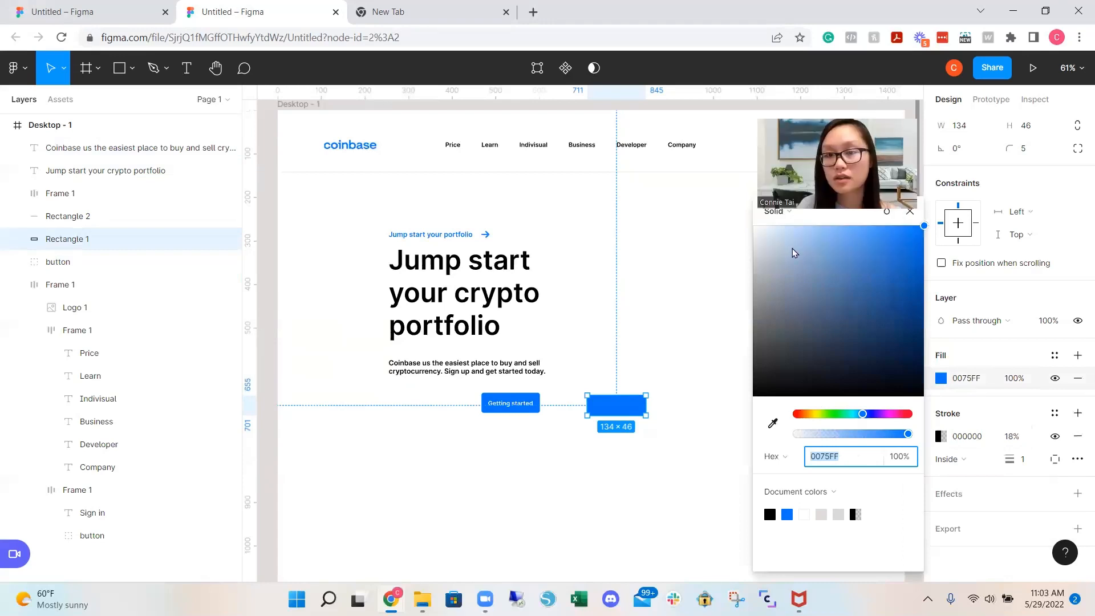
{"action": "type", "text": "fff"}
{"action": "left_click", "coordinate": [692, 292]}
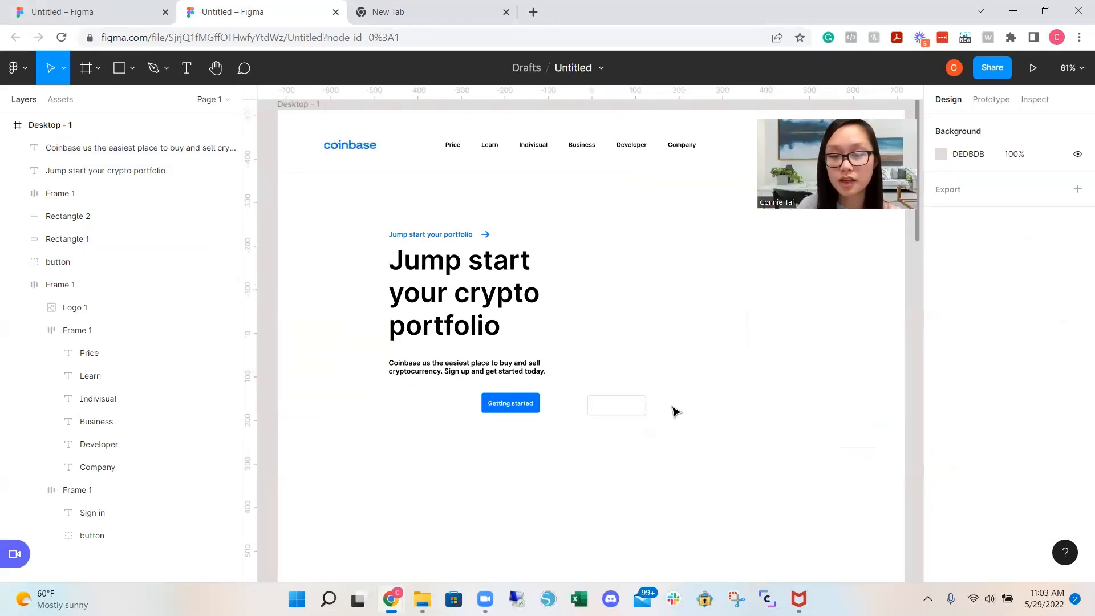
Place the white rectangle to the left of the hero button, level with it, and resize it to about 220 × 46
{"action": "left_click", "coordinate": [645, 405]}
{"action": "left_click_drag", "start_coordinate": [646, 406], "coordinate": [414, 408]}
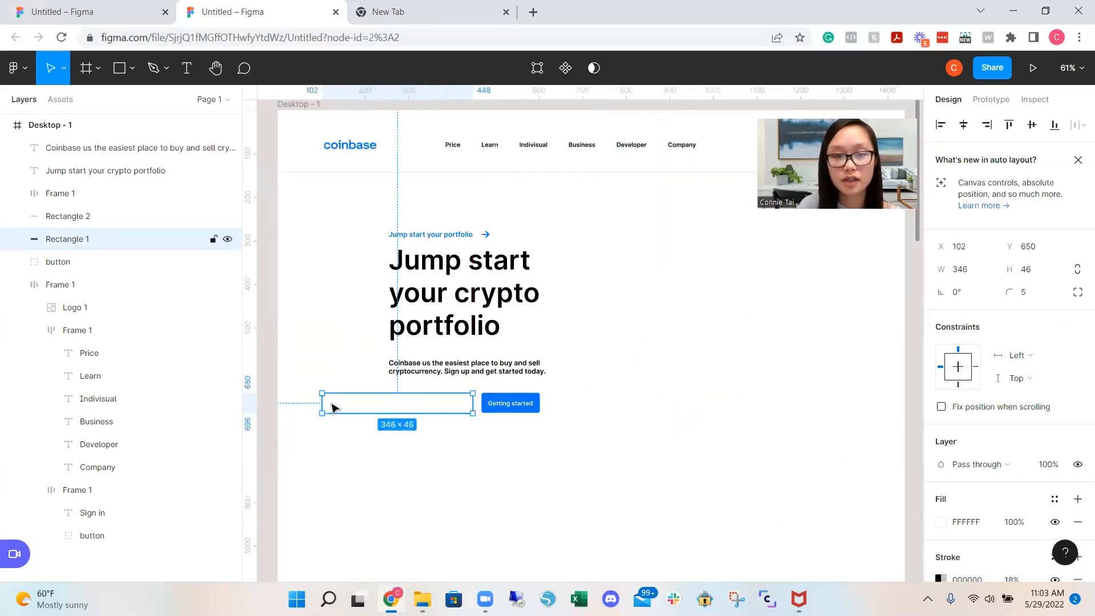
{"action": "left_click_drag", "start_coordinate": [323, 403], "coordinate": [378, 405]}
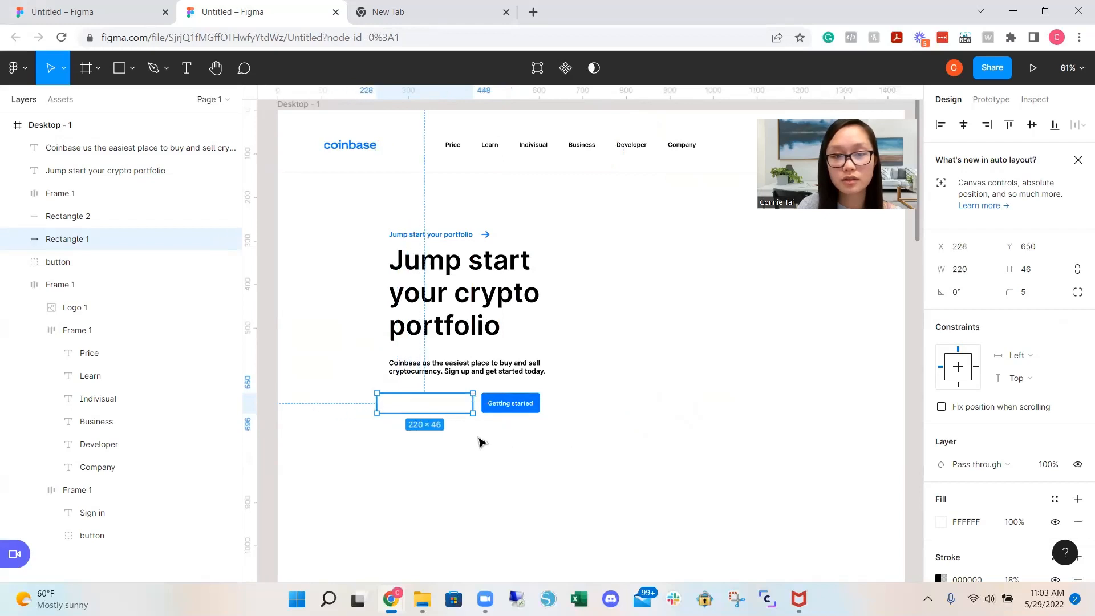
Shift the white rectangle and the hero button together to the right by about 128, and select only the rectangle
{"action": "left_click_drag", "start_coordinate": [574, 447], "coordinate": [378, 396]}
{"action": "left_click_drag", "start_coordinate": [442, 406], "coordinate": [502, 405]}
{"action": "left_click", "coordinate": [459, 418]}
{"action": "left_click", "coordinate": [448, 407]}
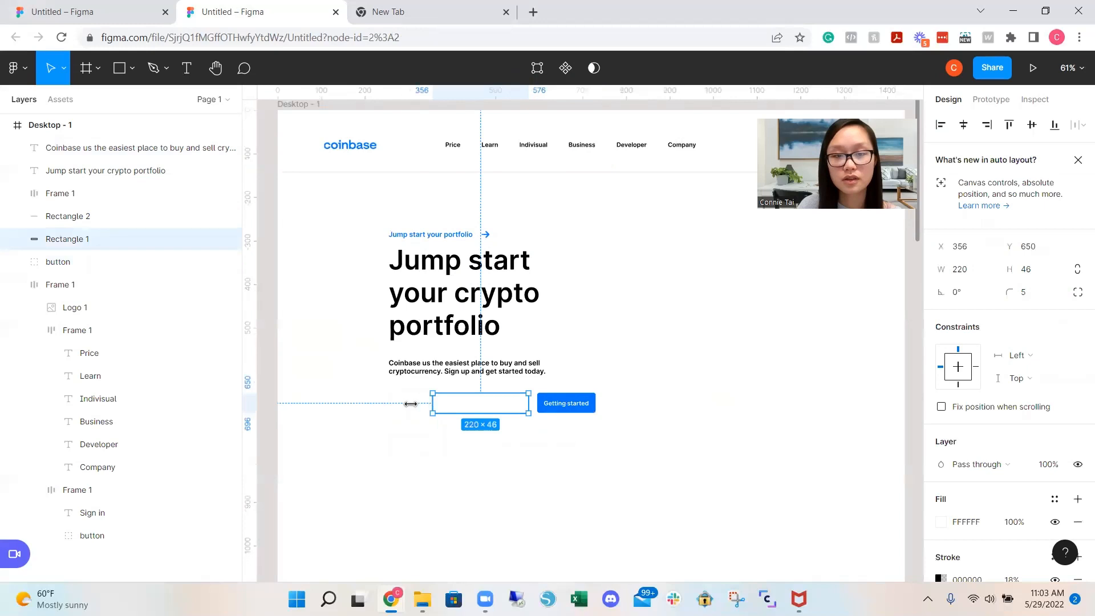
Widen the white rectangle leftward to about 321 so its edge lines up with the hero text
{"action": "left_click_drag", "start_coordinate": [410, 403], "coordinate": [389, 404]}
{"action": "left_click", "coordinate": [559, 475]}
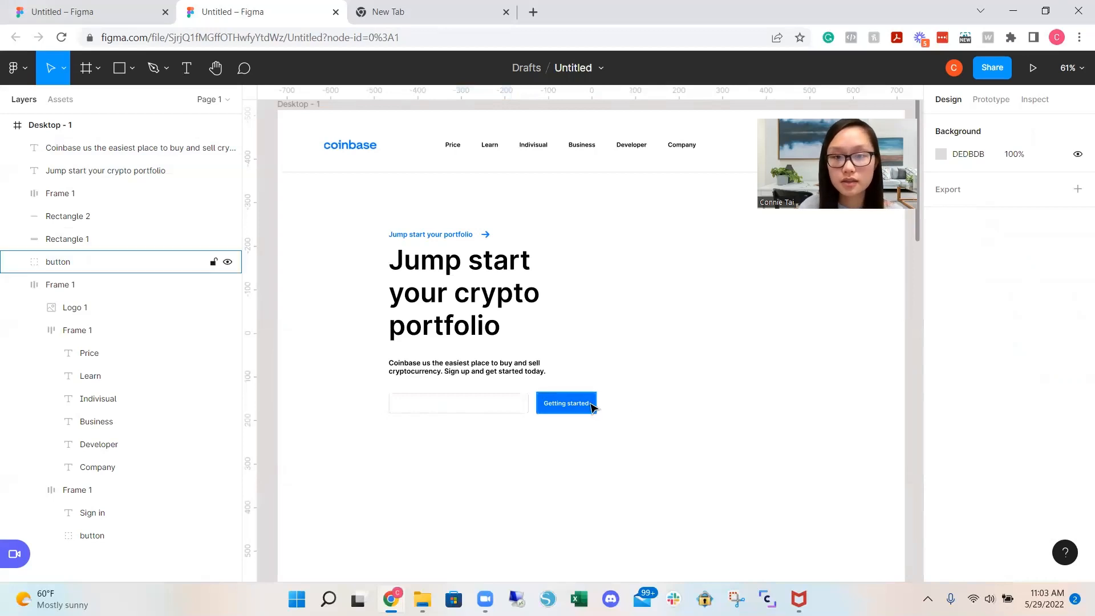
Duplicate the Company navigation label, place the copy in the empty area beside the hero heading, and change its text to "Email address"
{"action": "left_click", "coordinate": [683, 146]}
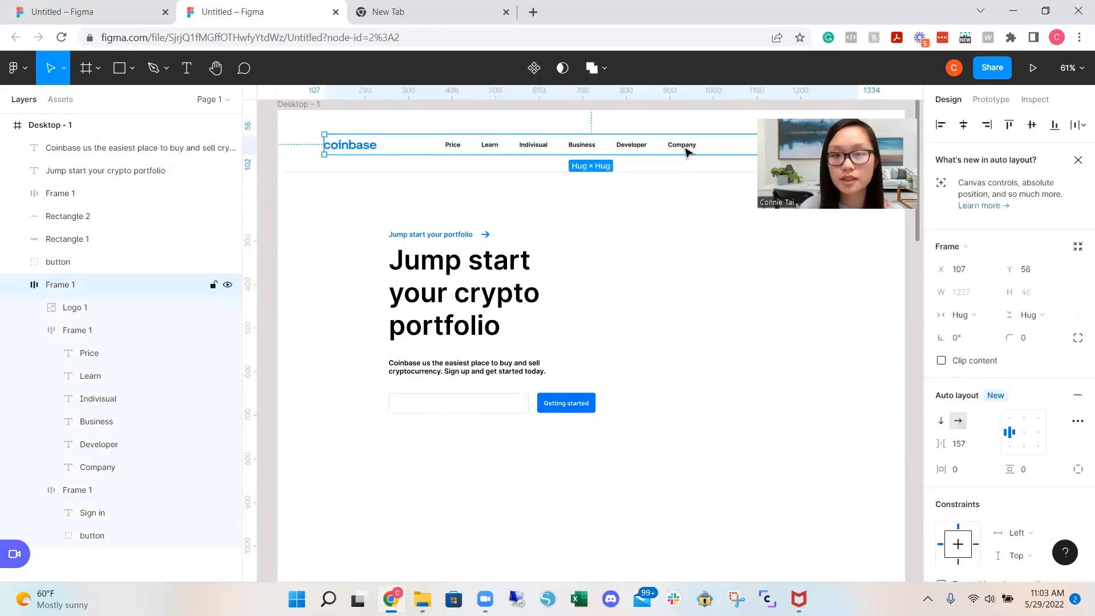
{"action": "double_click", "coordinate": [686, 147]}
{"action": "key", "text": "ctrl+c"}
{"action": "key", "text": "ctrl+v"}
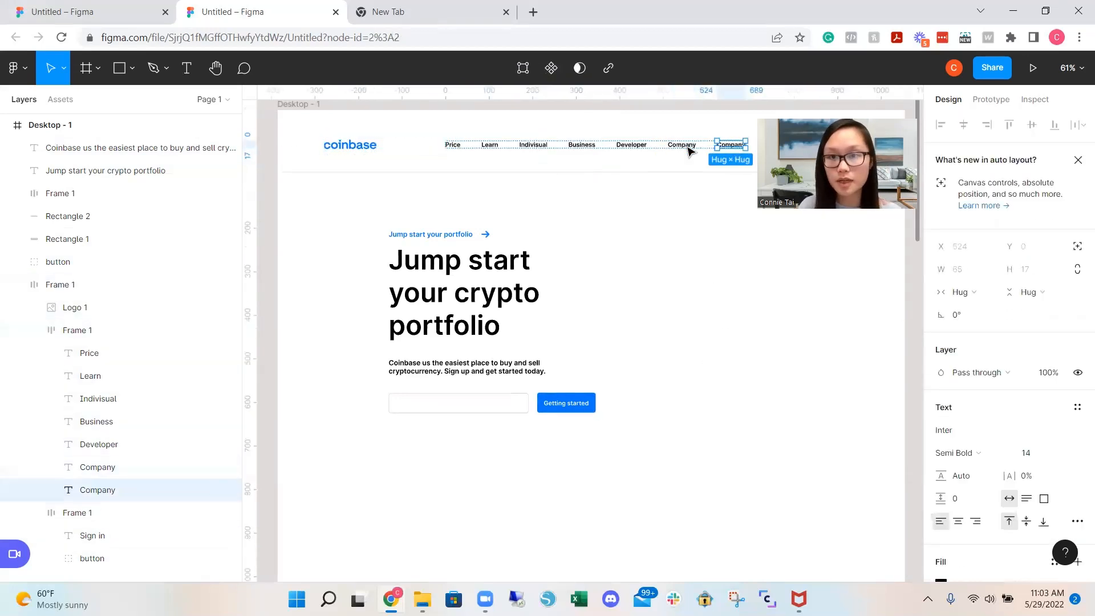
{"action": "left_click_drag", "start_coordinate": [735, 145], "coordinate": [703, 354]}
{"action": "double_click", "coordinate": [701, 345]}
{"action": "type", "text": "Email"}
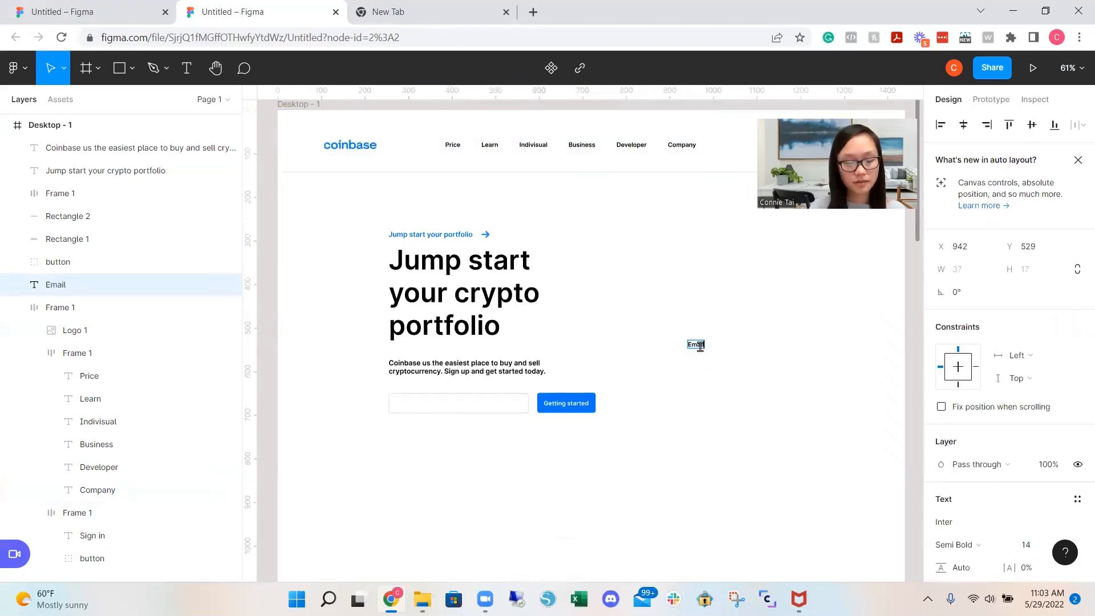
{"action": "type", "text": " address"}
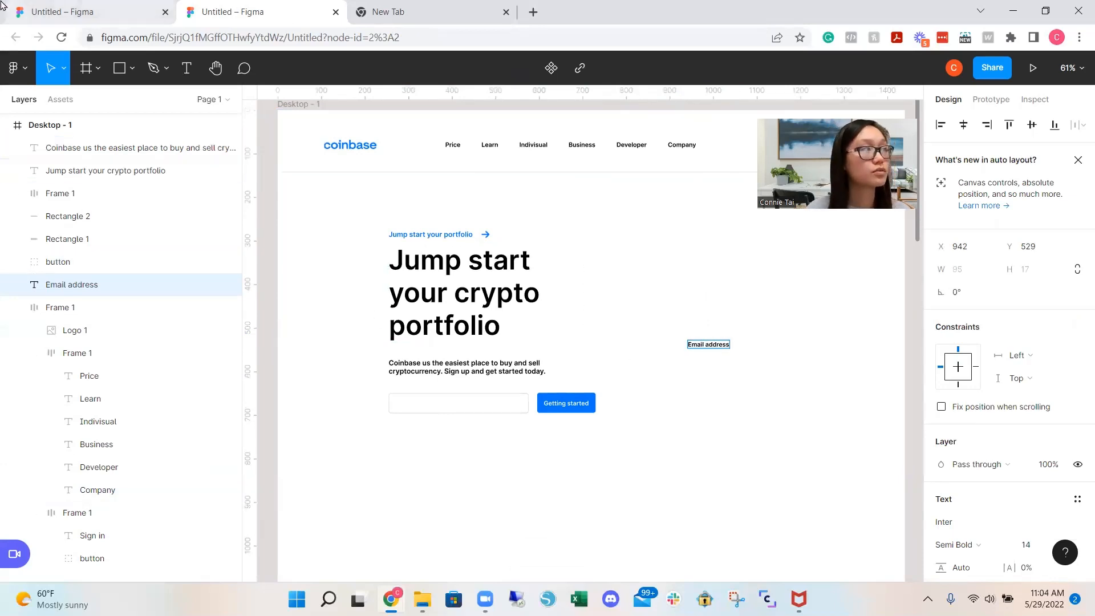
{"action": "left_click", "coordinate": [762, 369]}
Set the fill opacity of the "Email address" text to 18%
{"action": "left_click", "coordinate": [719, 348]}
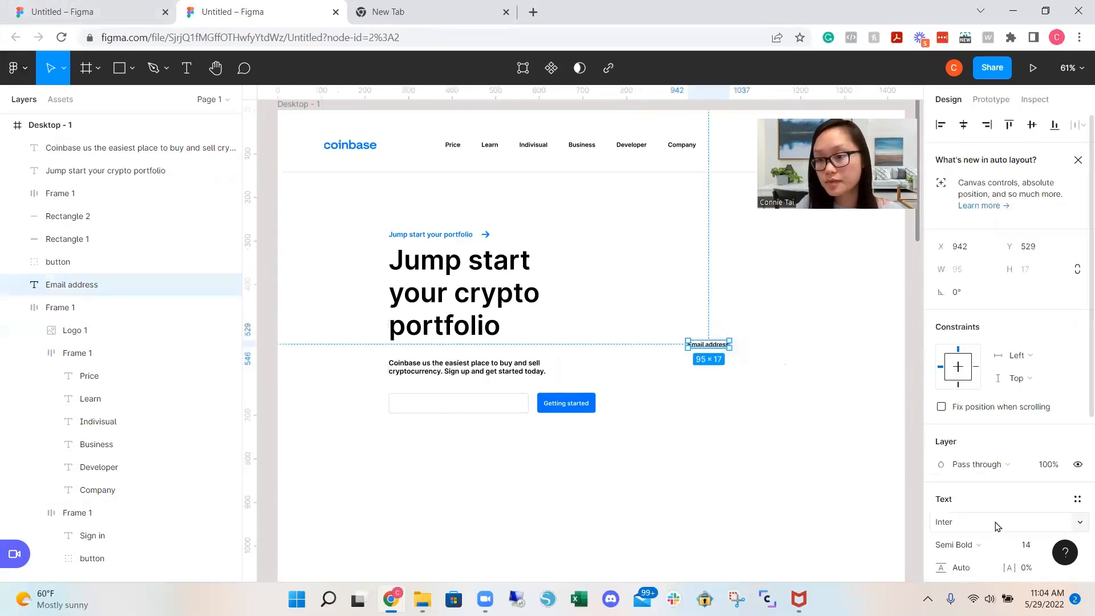
{"action": "scroll", "coordinate": [997, 453], "scroll_direction": "down", "scroll_amount": 3}
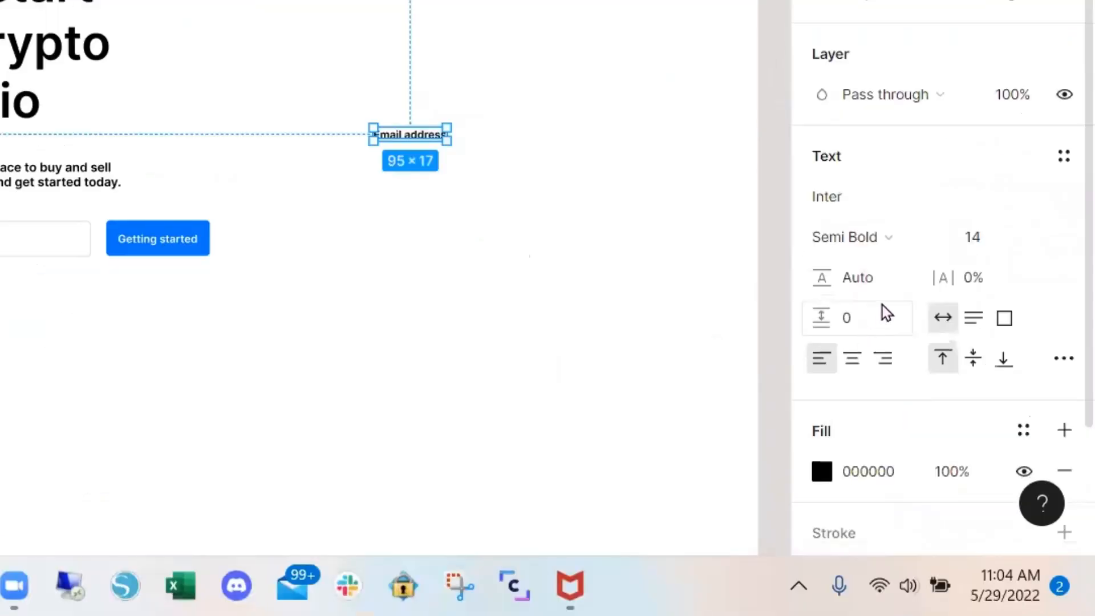
{"action": "left_click", "coordinate": [950, 473]}
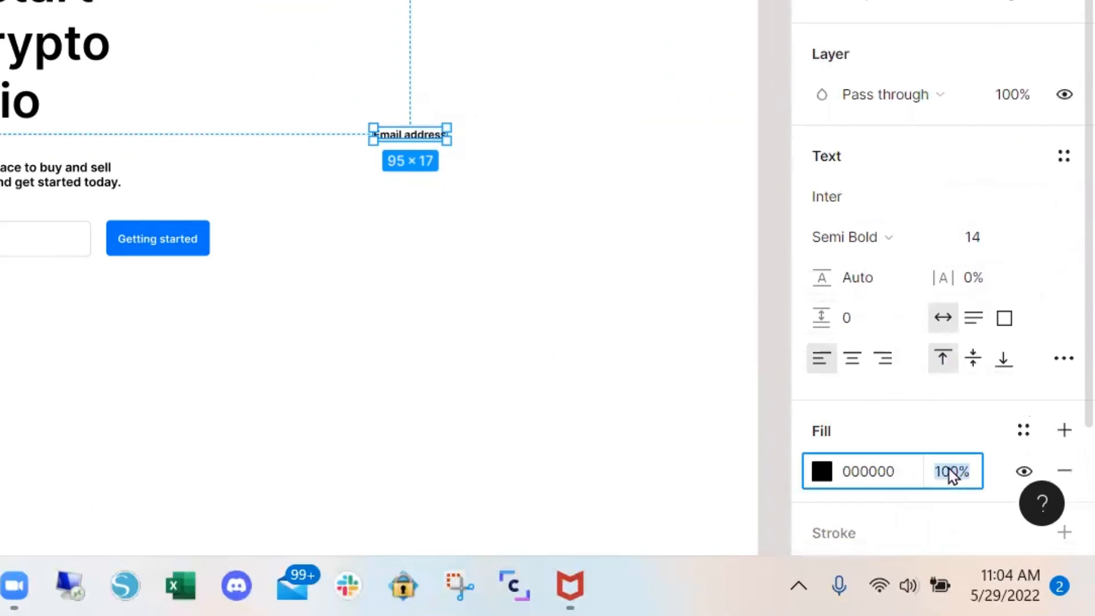
{"action": "type", "text": "18"}
{"action": "key", "text": "Return"}
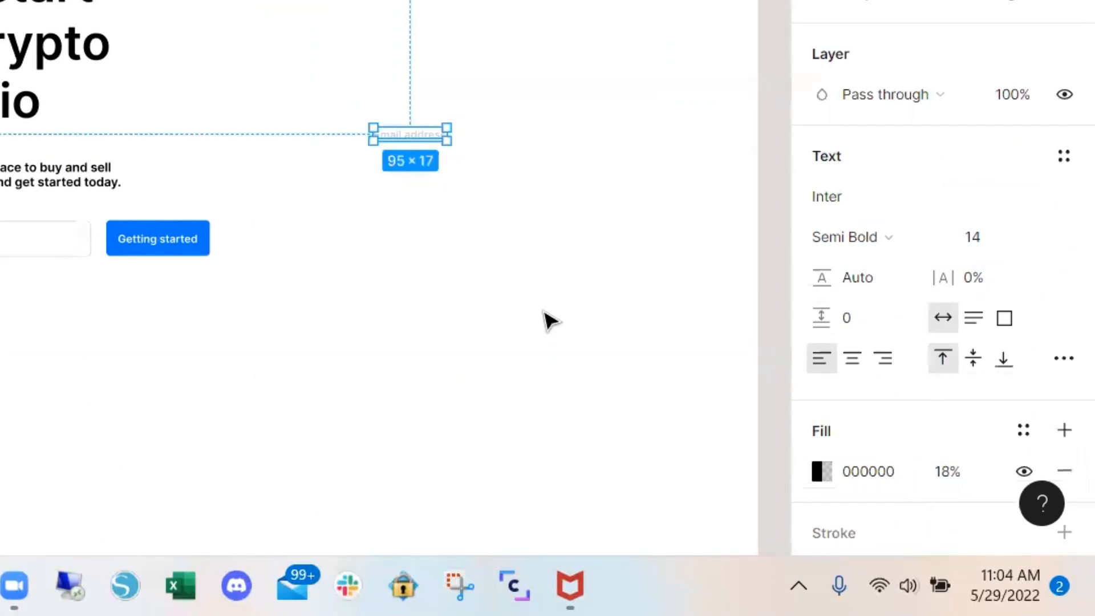
{"action": "left_click", "coordinate": [548, 320]}
Cut and paste the "Email address" text so it sits above the white rectangle, and place it inside near the left edge
{"action": "left_click_drag", "start_coordinate": [415, 133], "coordinate": [354, 157]}
{"action": "key", "text": "ctrl+x"}
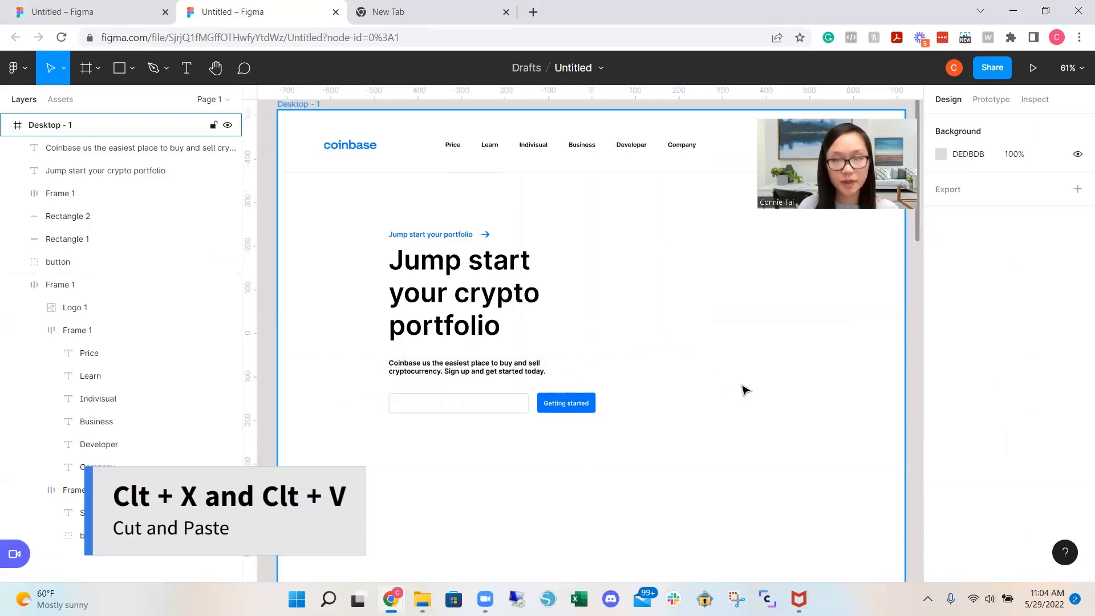
{"action": "key", "text": "ctrl+v"}
{"action": "left_click_drag", "start_coordinate": [671, 358], "coordinate": [418, 392]}
Group the "Email address" text with its rectangle, and group the resulting field with the hero's "Getting started" button
{"action": "left_click", "coordinate": [470, 433]}
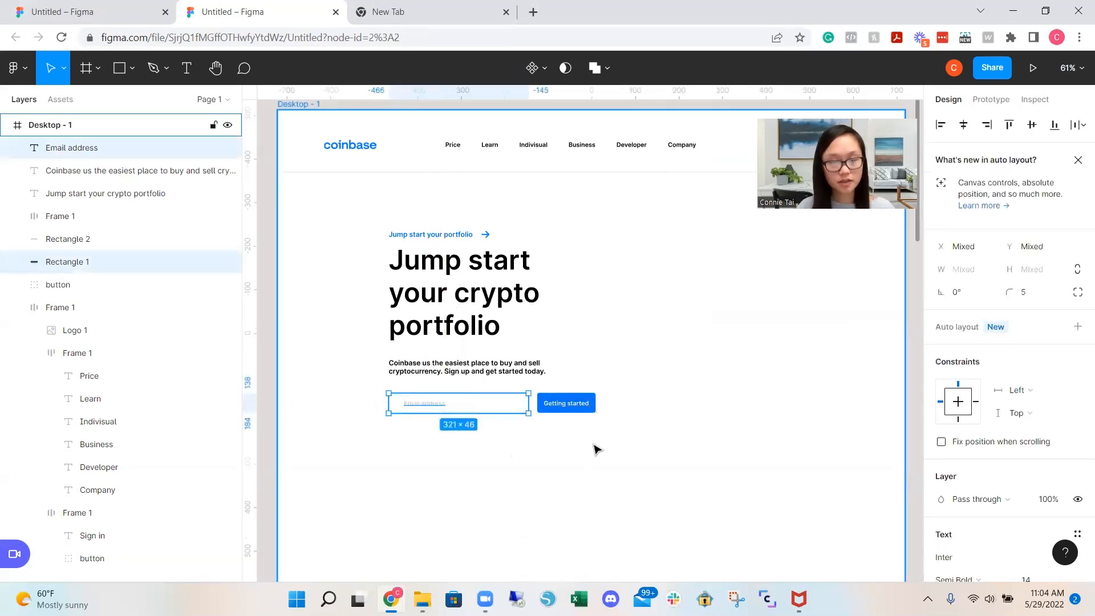
{"action": "key", "text": "ctrl+g"}
{"action": "left_click", "coordinate": [633, 423]}
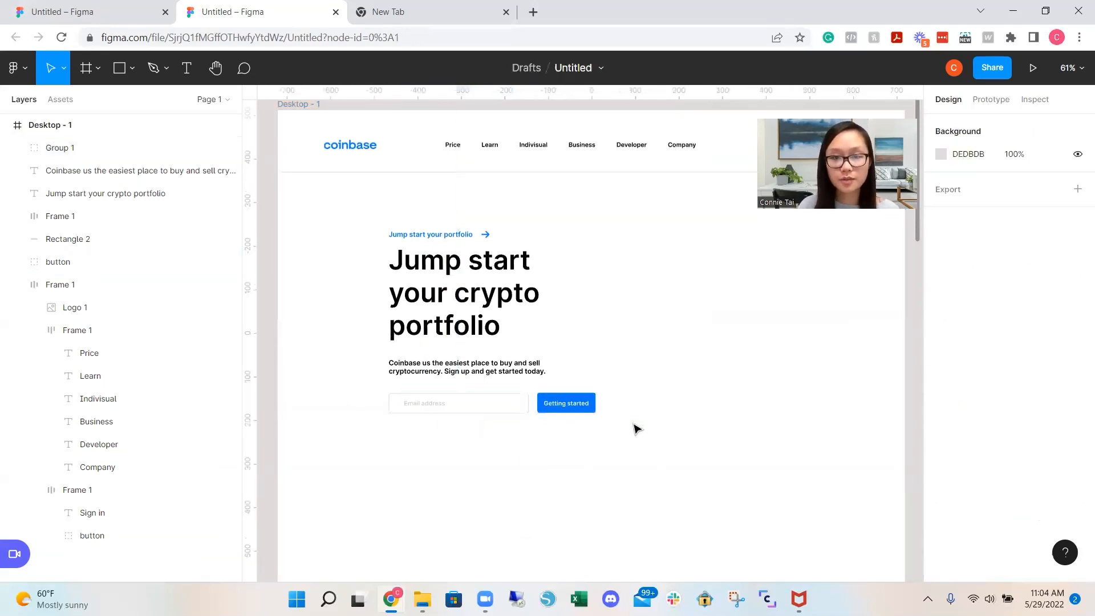
{"action": "left_click_drag", "start_coordinate": [633, 423], "coordinate": [334, 400]}
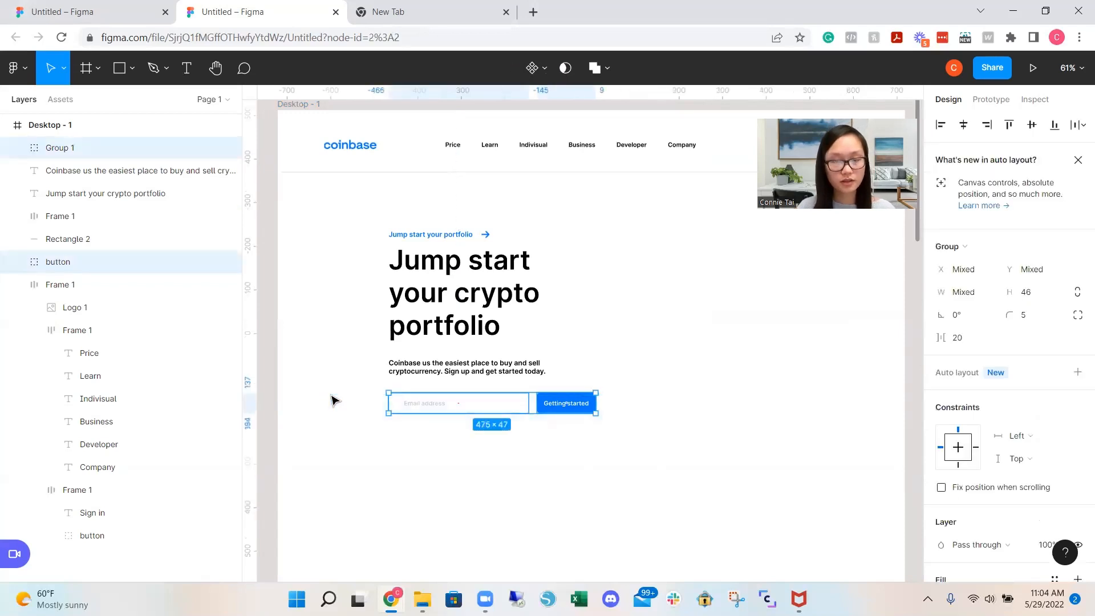
{"action": "key", "text": "ctrl+g"}
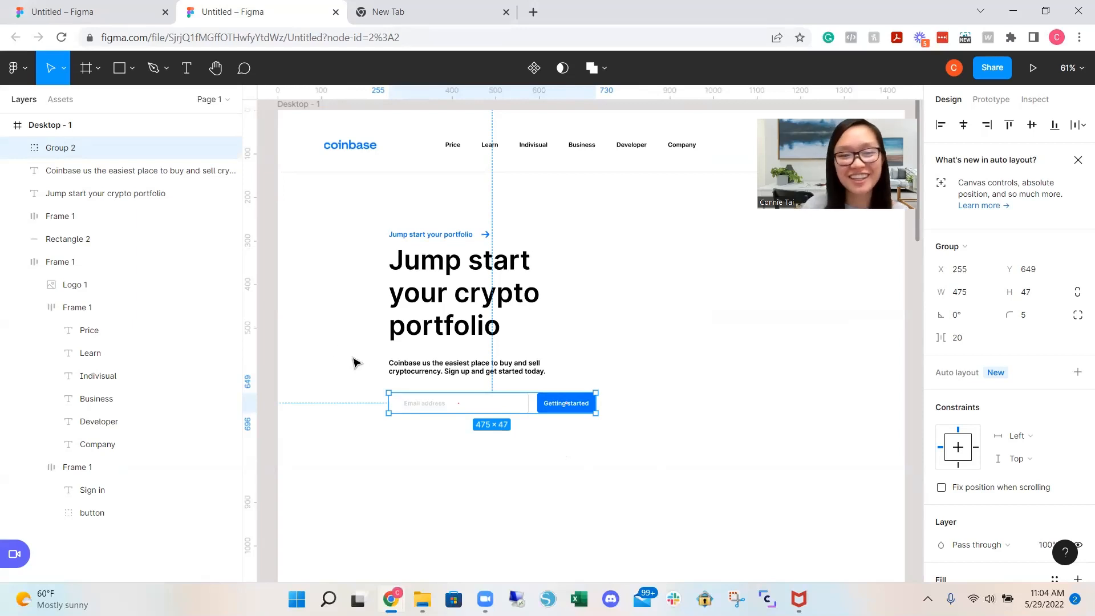
Rename the group holding the email field and button to "email form"
{"action": "double_click", "coordinate": [63, 150]}
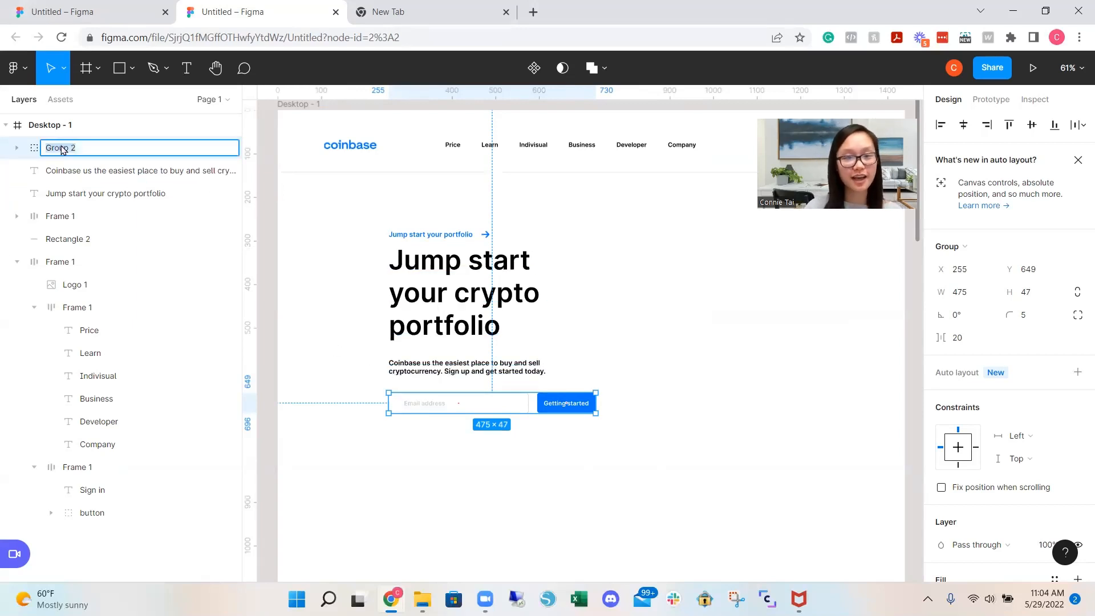
{"action": "type", "text": "emailo"}
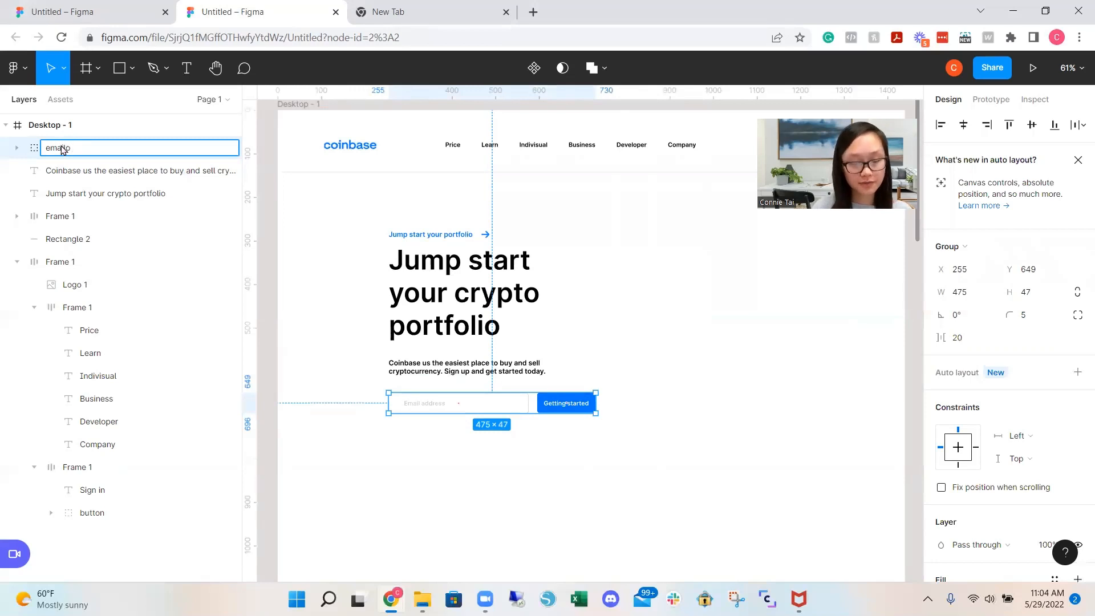
{"action": "type", "text": " form"}
{"action": "left_click", "coordinate": [71, 147]}
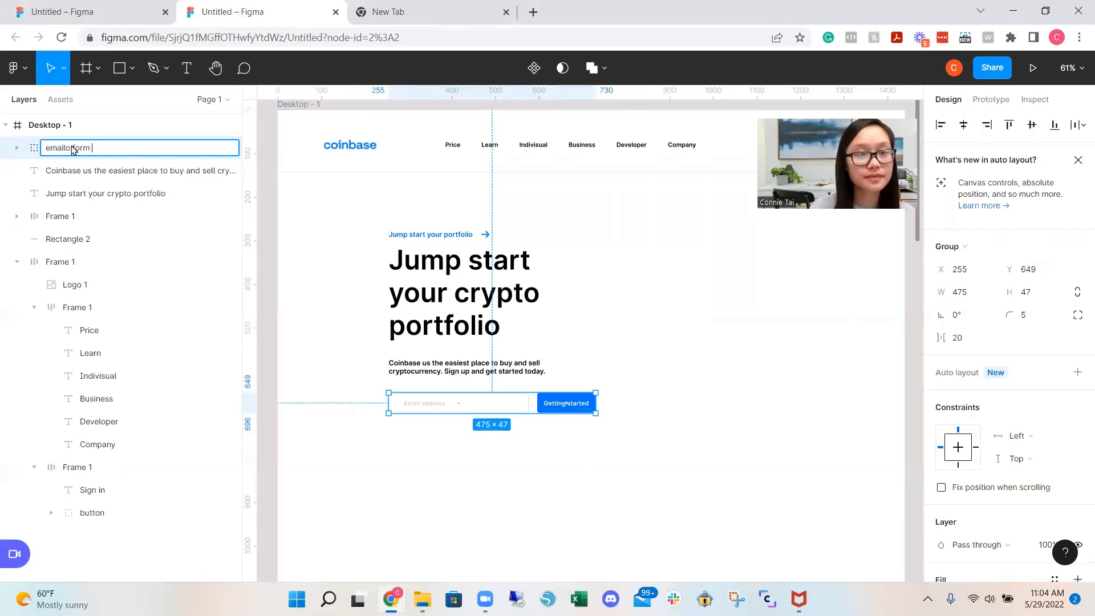
{"action": "left_click", "coordinate": [782, 477]}
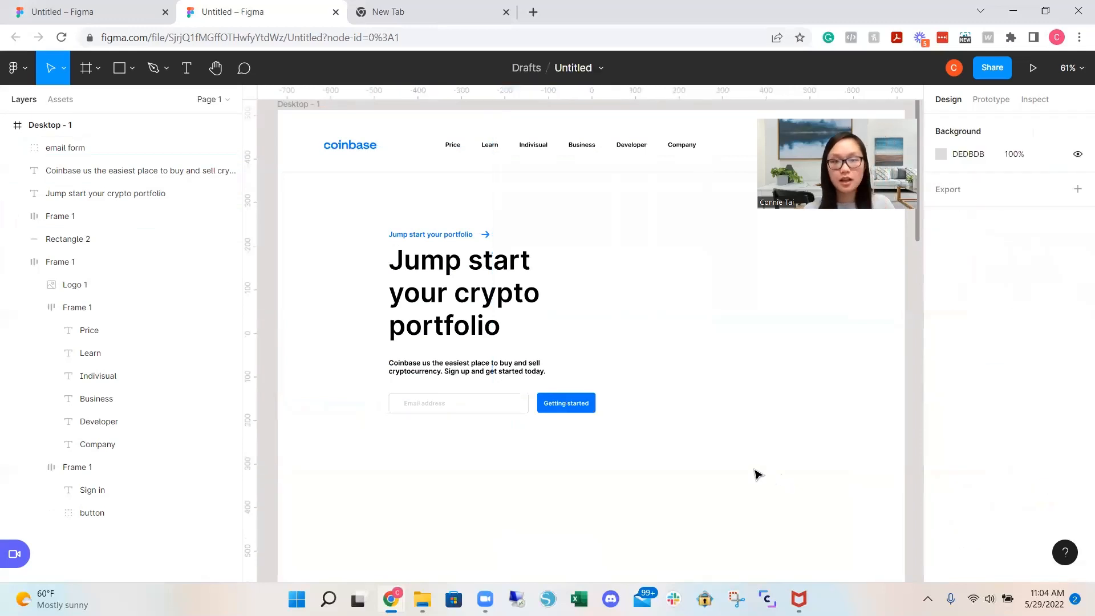
Group the hero tagline, heading, body text and email form, and name the group "hero-content"
{"action": "left_click_drag", "start_coordinate": [630, 456], "coordinate": [386, 225]}
{"action": "key", "text": "ctrl+g"}
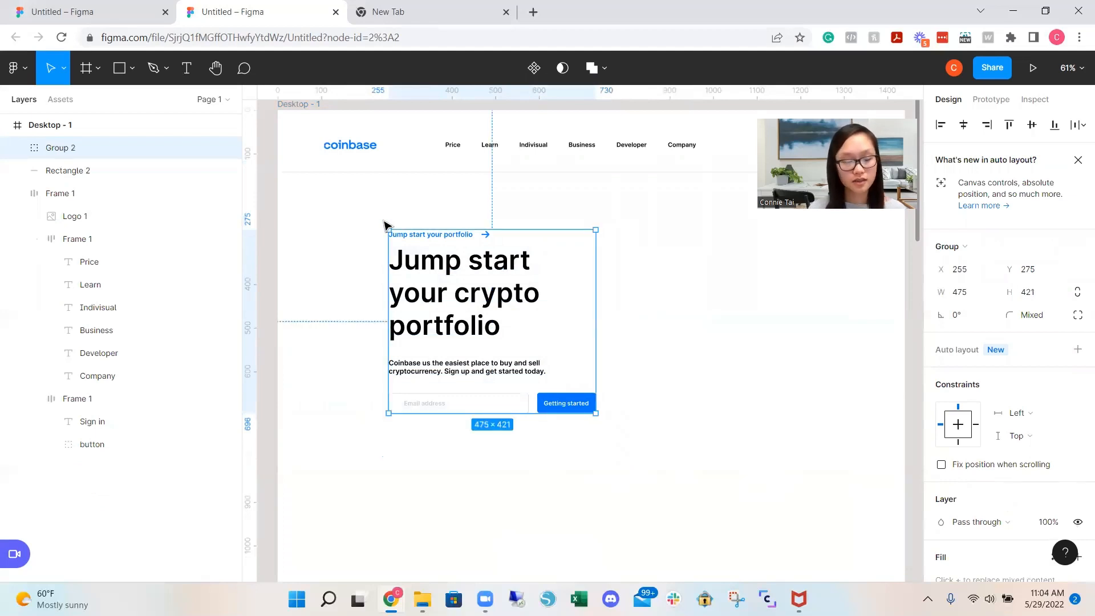
{"action": "double_click", "coordinate": [61, 149]}
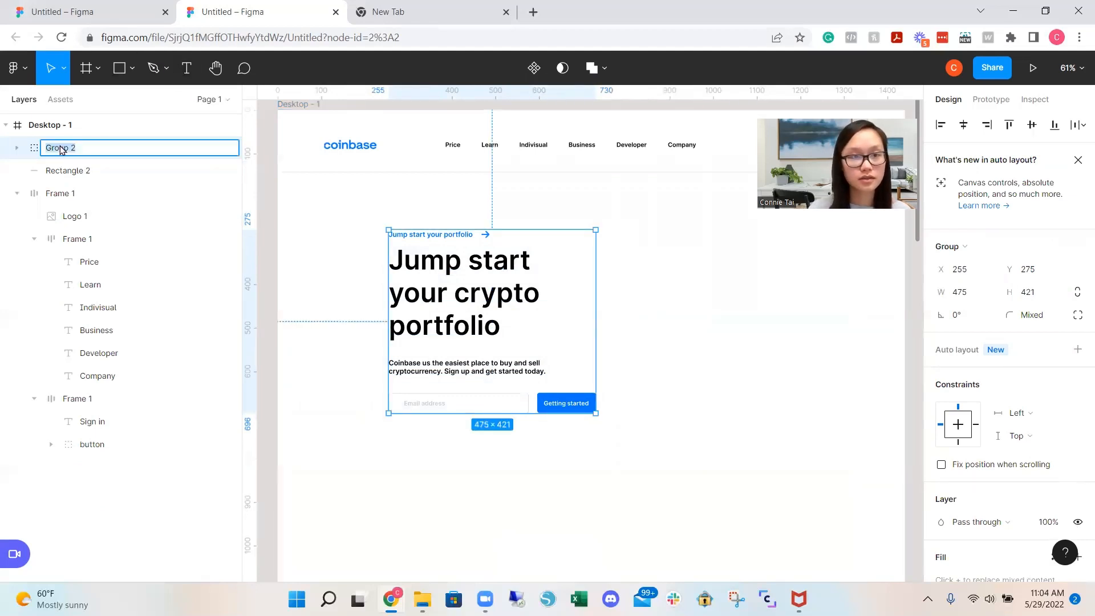
{"action": "type", "text": "h"}
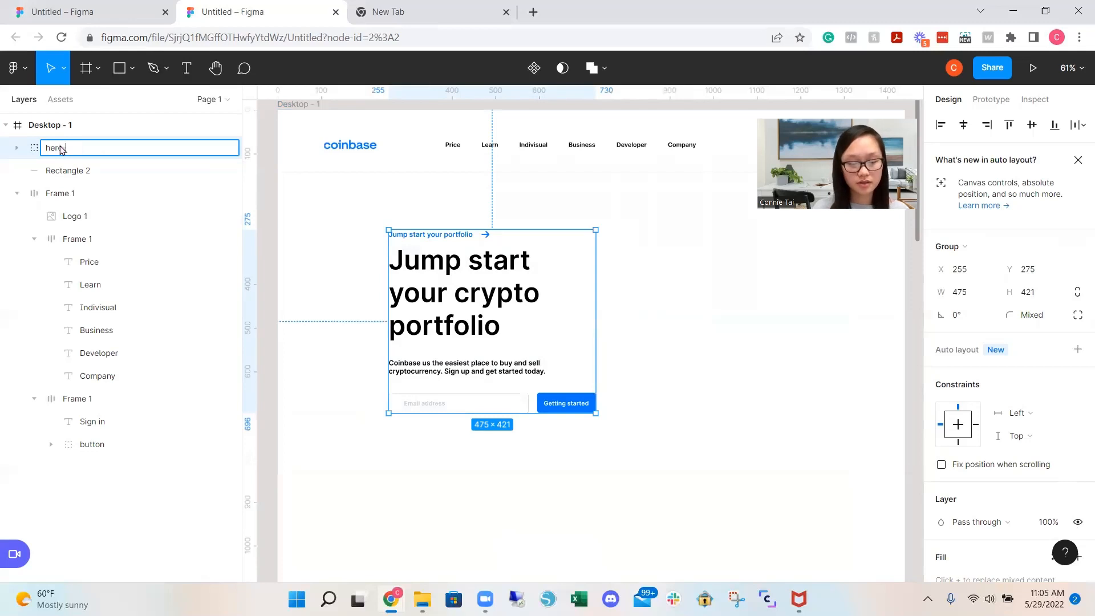
{"action": "type", "text": "ero-content"}
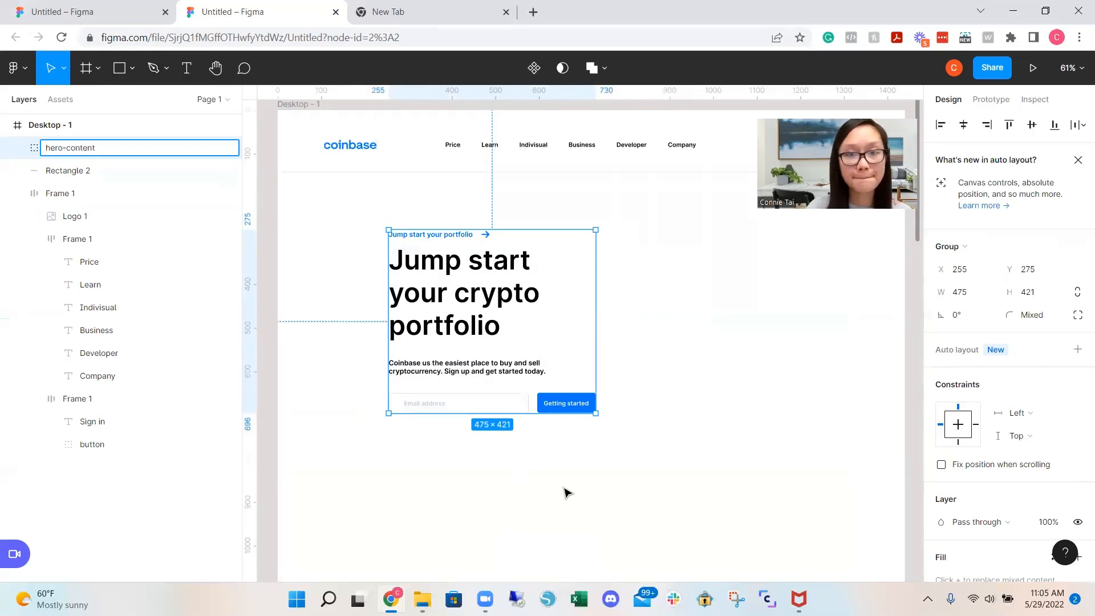
{"action": "left_click", "coordinate": [605, 509]}
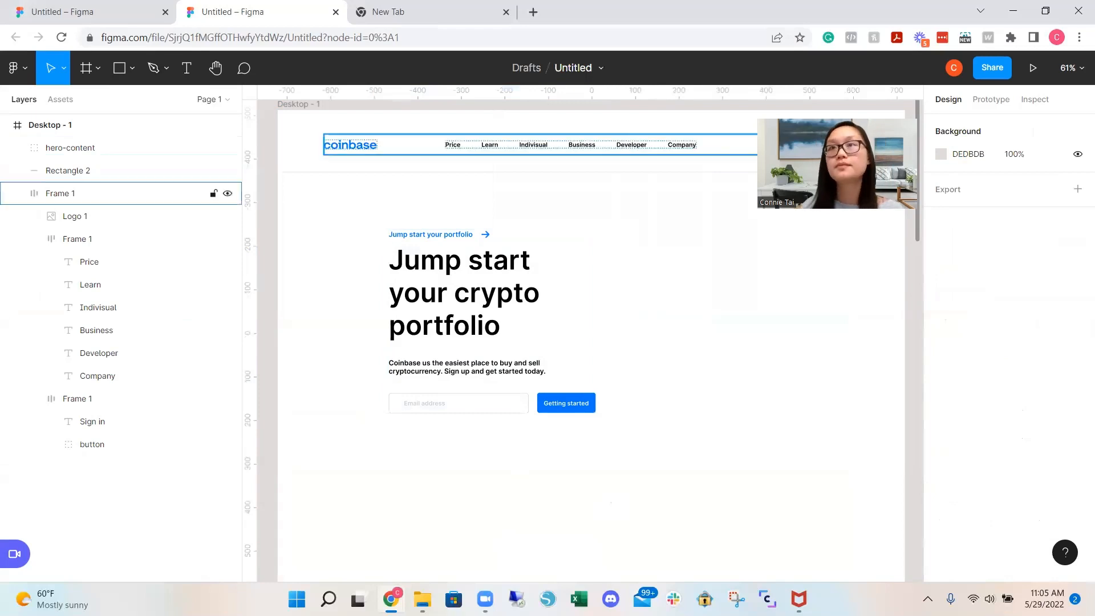
Add the Wallet 1 phone image to the right of the hero content and align it with the content's top at X 975, Y 275
{"action": "left_click_drag", "start_coordinate": [586, 175], "coordinate": [743, 343]}
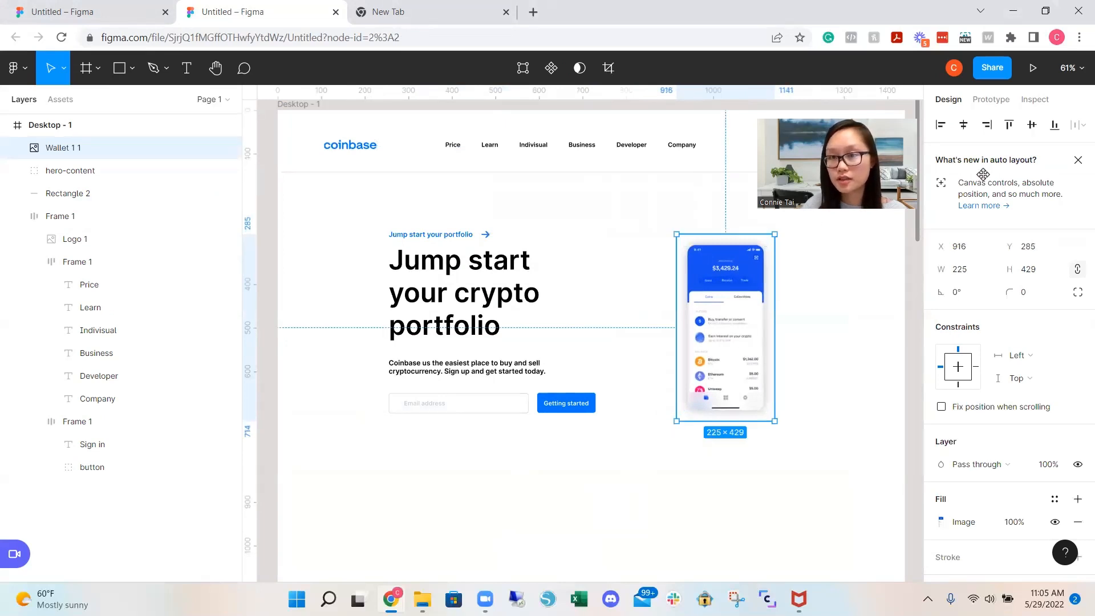
{"action": "left_click_drag", "start_coordinate": [766, 300], "coordinate": [792, 295]}
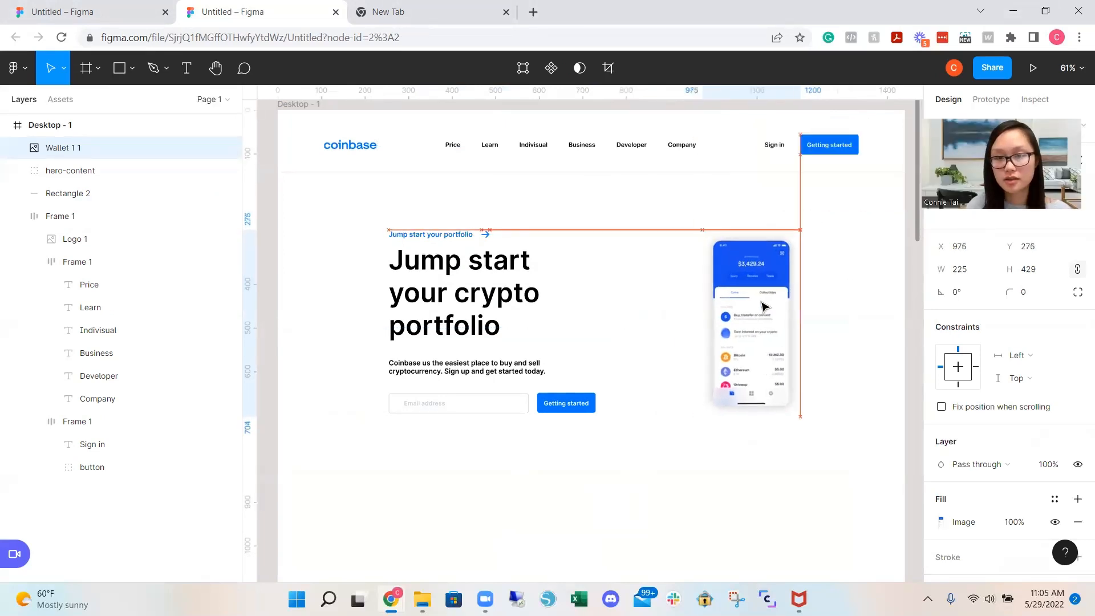
{"action": "left_click", "coordinate": [802, 503]}
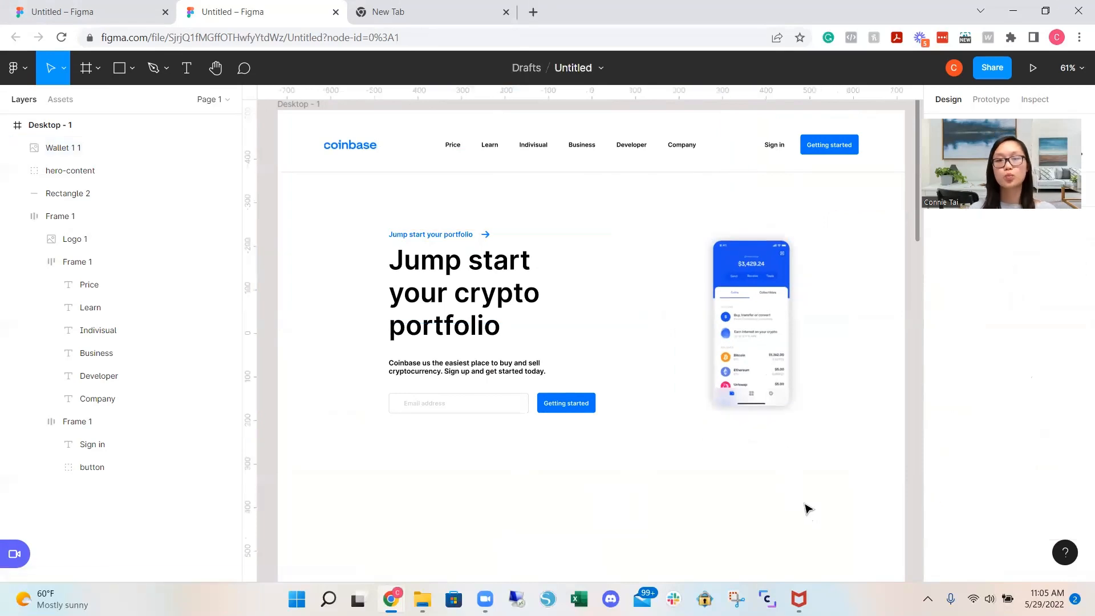
Group the hero content with the phone image and name the group "section 1"
{"action": "left_click_drag", "start_coordinate": [815, 462], "coordinate": [458, 231]}
{"action": "left_click_drag", "start_coordinate": [663, 578], "coordinate": [764, 578]}
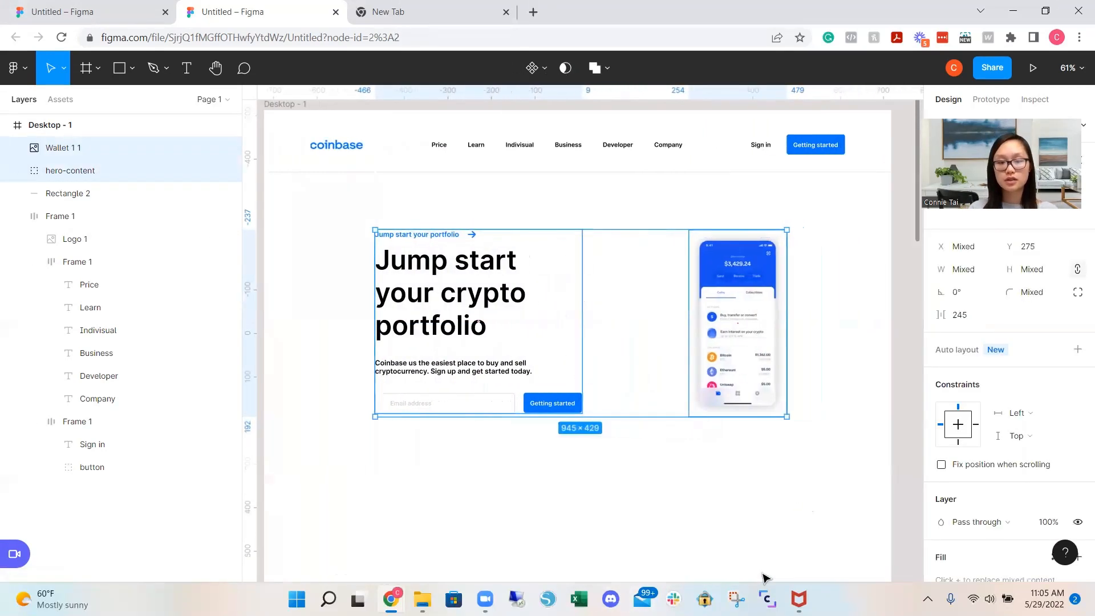
{"action": "key", "text": "ctrl+g"}
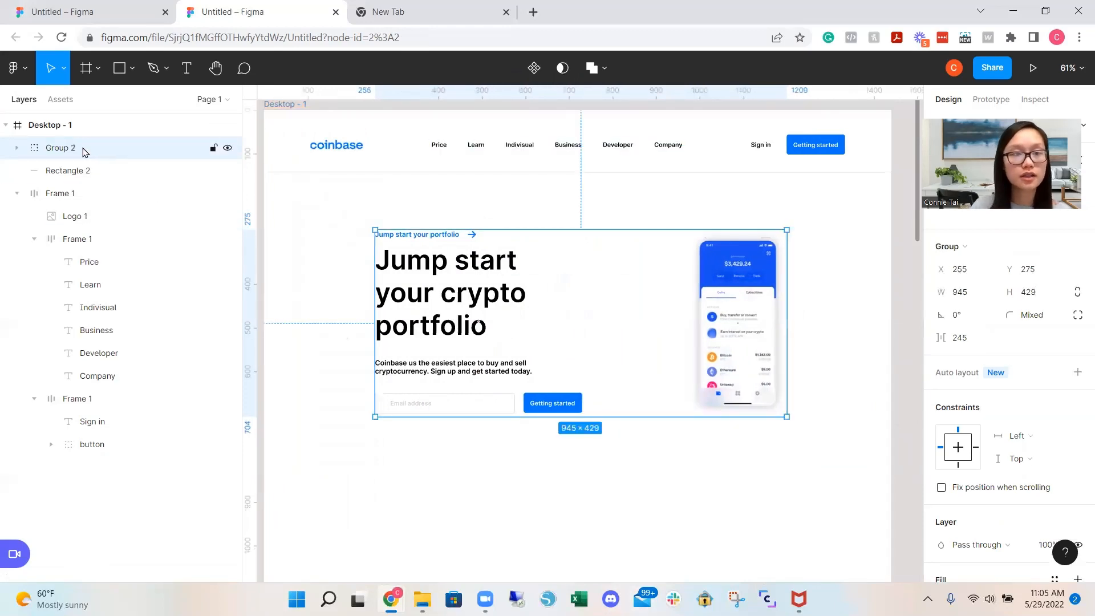
{"action": "double_click", "coordinate": [60, 148]}
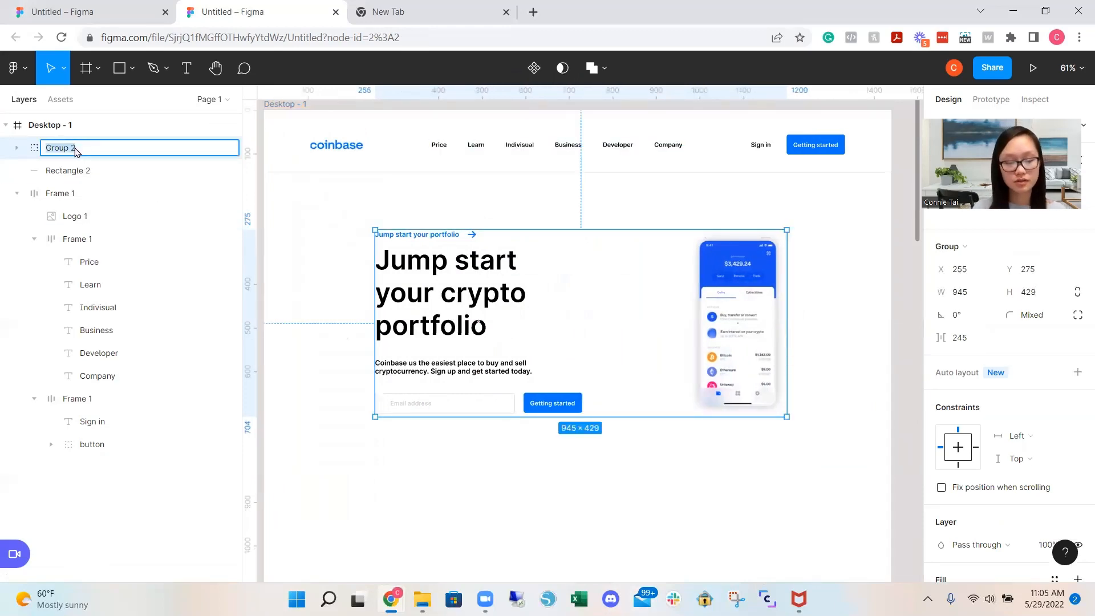
{"action": "type", "text": "home"}
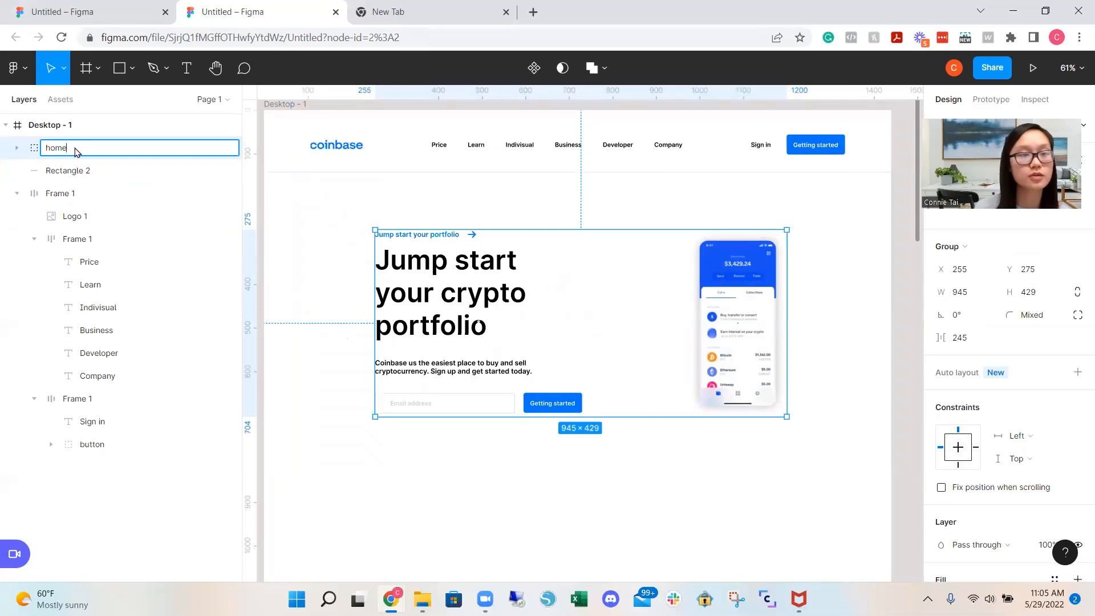
{"action": "key", "text": "ctrl+a"}
{"action": "key", "text": "BackSpace"}
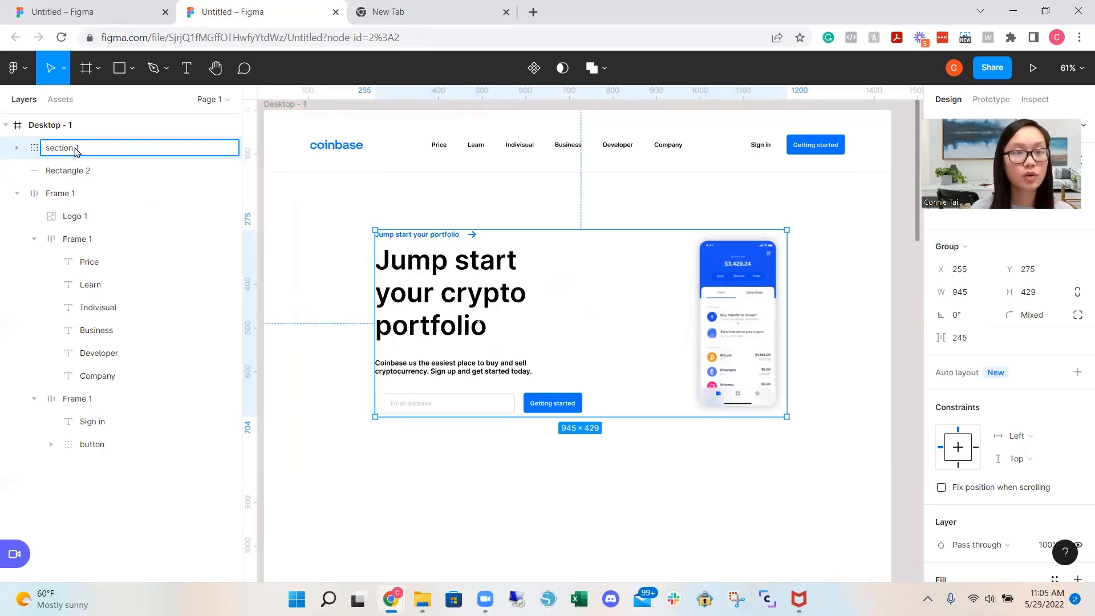
{"action": "type", "text": "section 1"}
{"action": "left_click", "coordinate": [391, 496]}
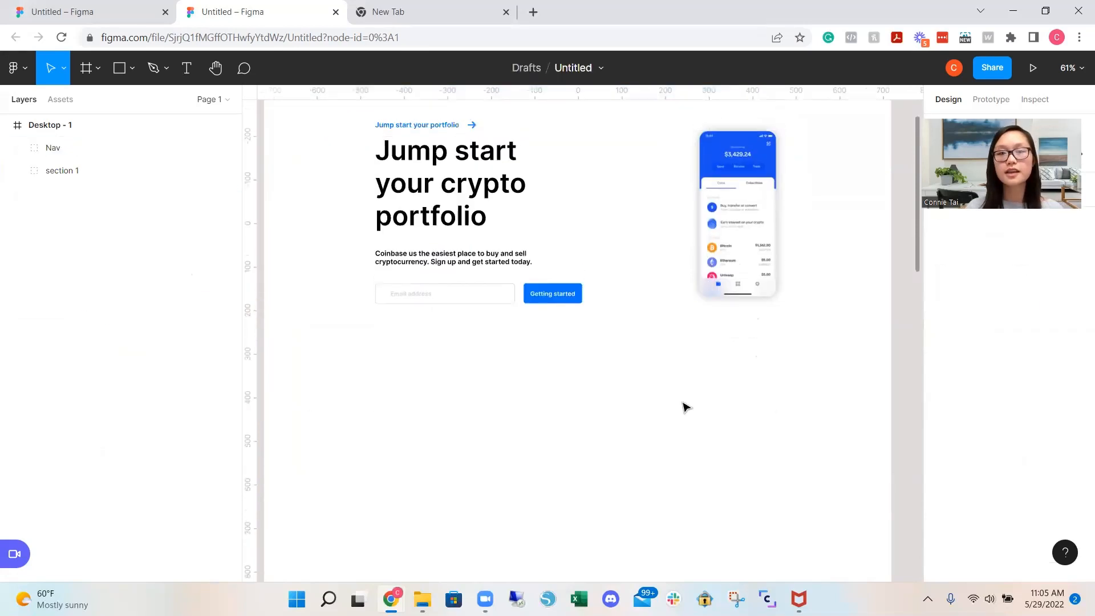
{"action": "scroll", "coordinate": [686, 407], "scroll_direction": "up", "scroll_amount": 1}
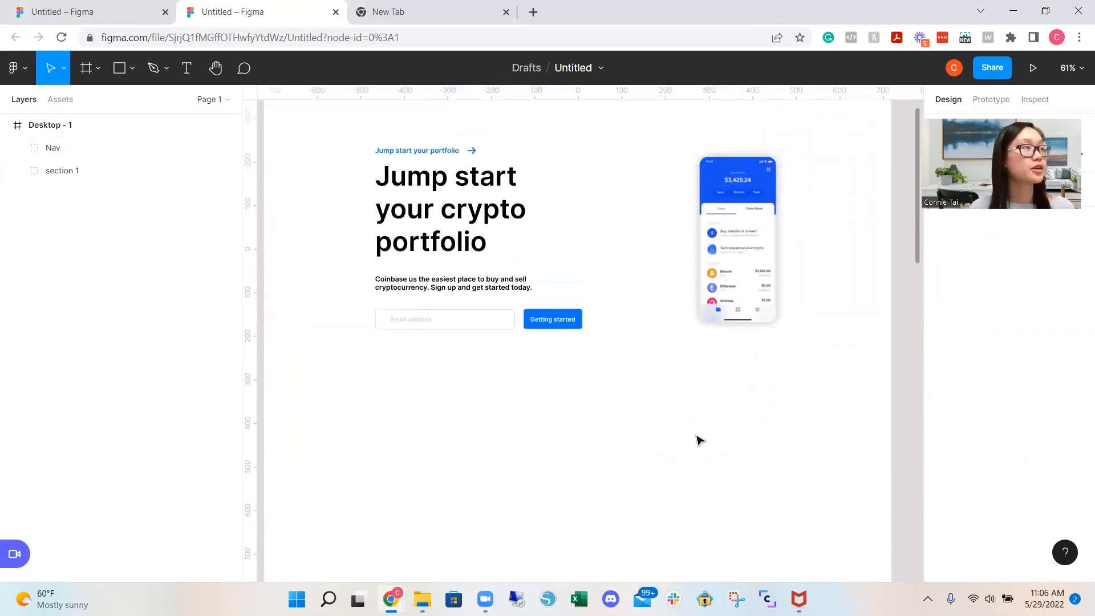
{"action": "scroll", "coordinate": [700, 440], "scroll_direction": "down", "scroll_amount": 1}
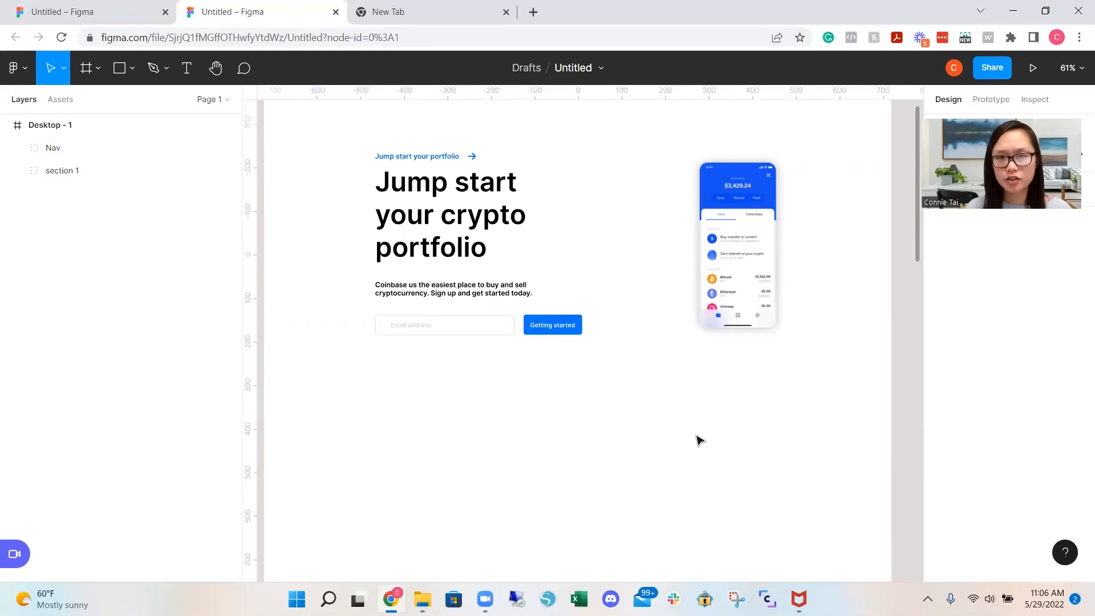
{"action": "scroll", "coordinate": [700, 443], "scroll_direction": "down", "scroll_amount": 1}
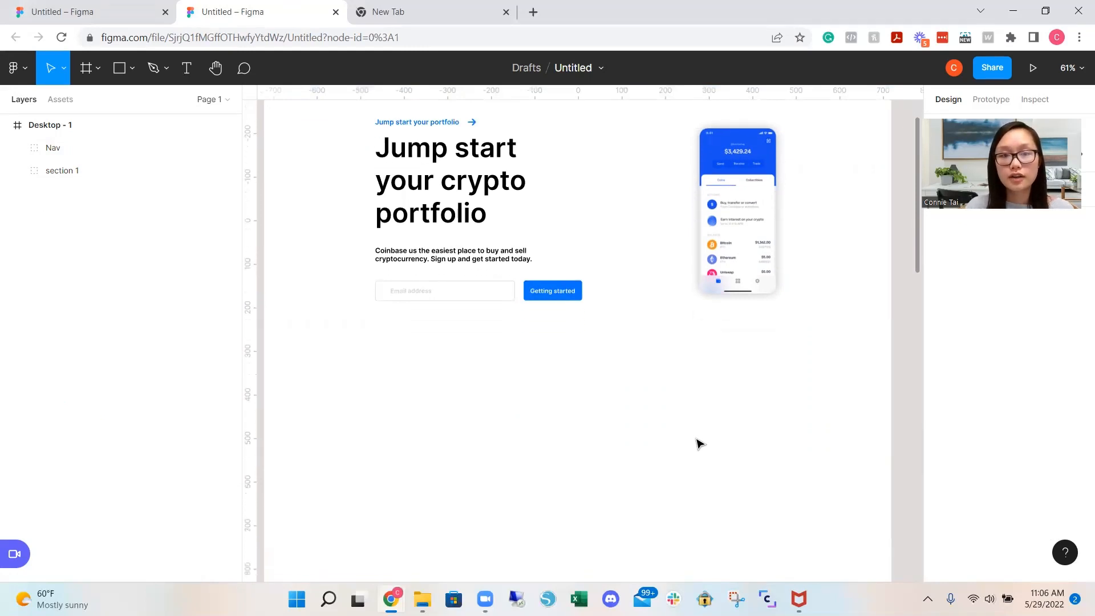
Add a Semi Bold 40 heading reading "Create you crystocurrency portfolio today" in a text box about 646 × 141 below the hero section
{"action": "scroll", "coordinate": [700, 443], "scroll_direction": "down", "scroll_amount": 4}
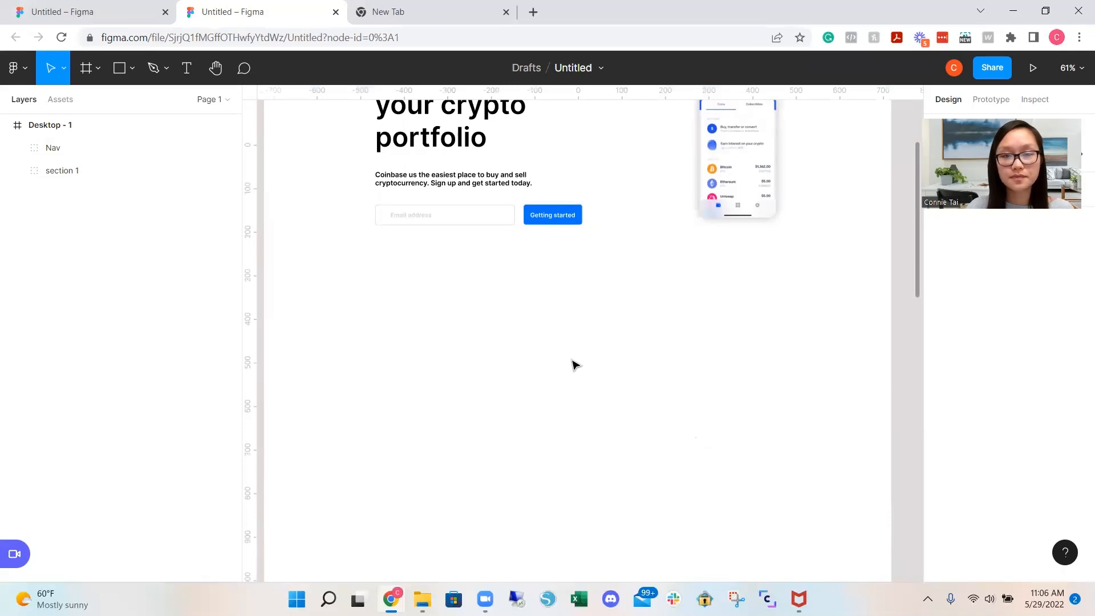
{"action": "key", "text": "t"}
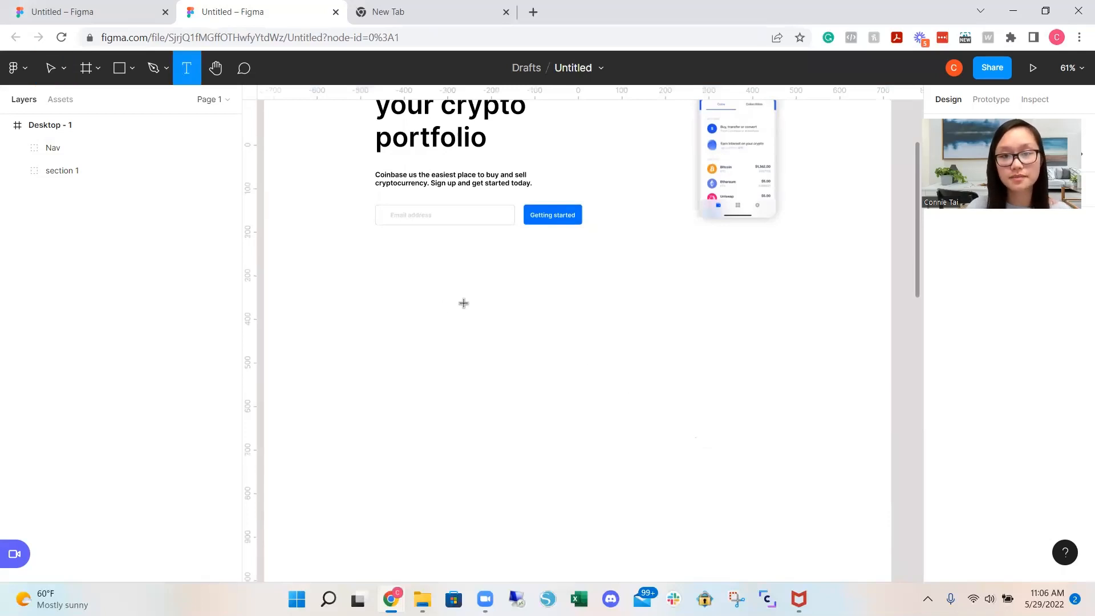
{"action": "left_click_drag", "start_coordinate": [453, 300], "coordinate": [734, 361]}
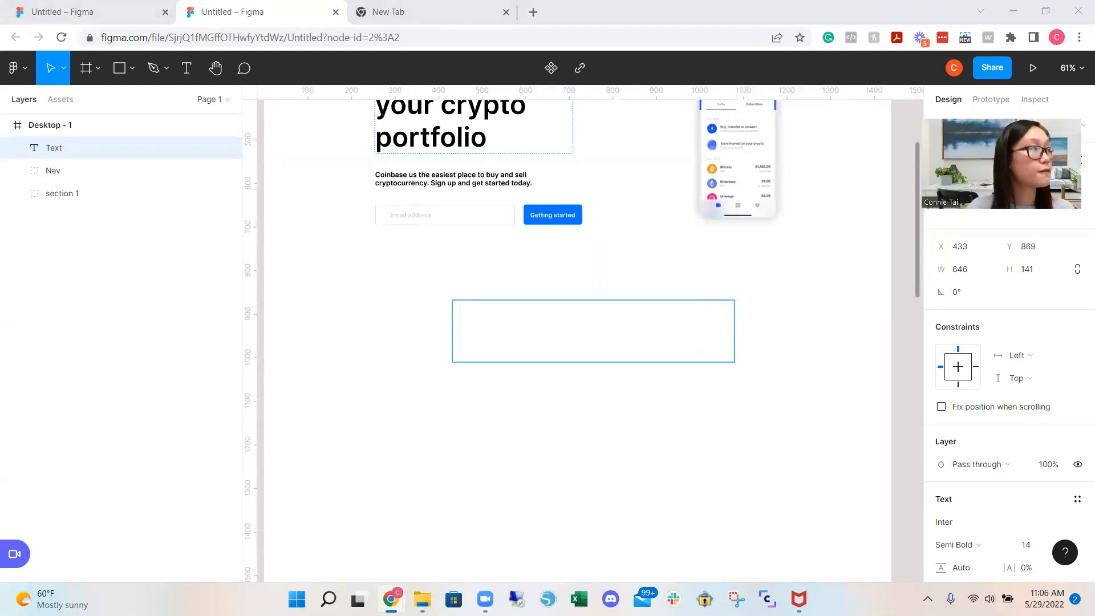
{"action": "left_click", "coordinate": [627, 328]}
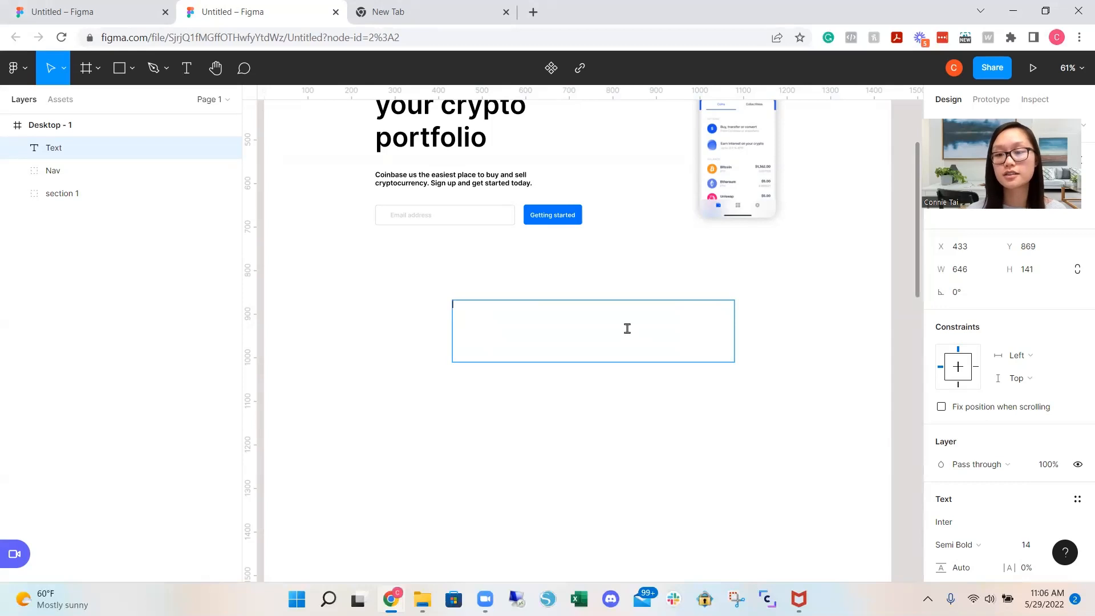
{"action": "type", "text": "Create you crystocurrency portfolio today"}
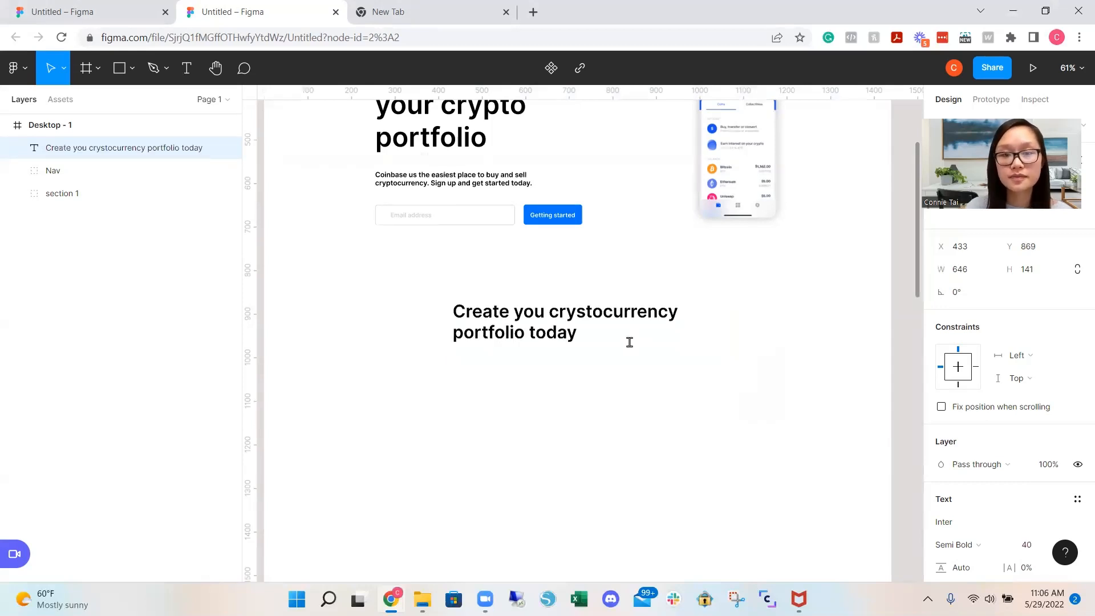
{"action": "key", "text": "Escape"}
{"action": "left_click", "coordinate": [798, 348]}
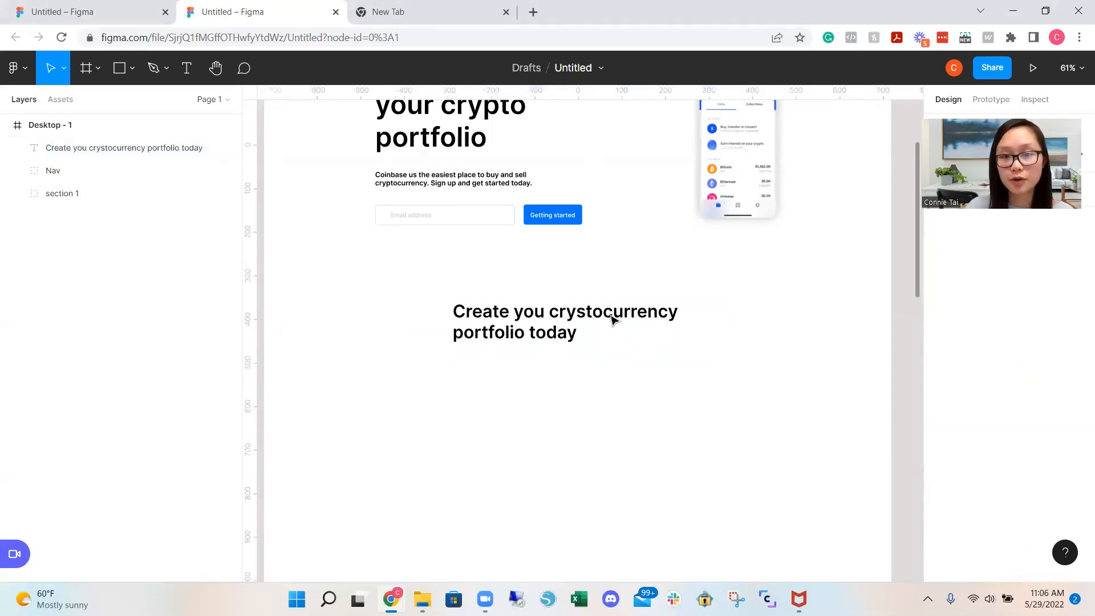
Move the new heading closer to the middle of the page, to X 358, Y 866
{"action": "left_click_drag", "start_coordinate": [611, 315], "coordinate": [580, 313]}
{"action": "double_click", "coordinate": [579, 313]}
{"action": "left_click", "coordinate": [742, 326]}
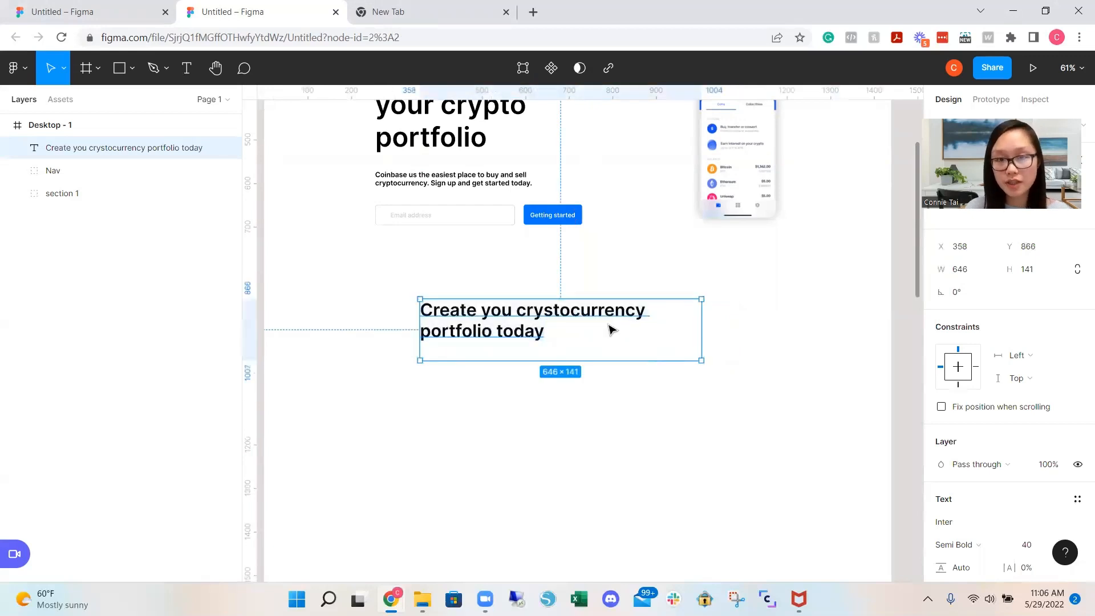
{"action": "left_click", "coordinate": [709, 336]}
{"action": "left_click", "coordinate": [588, 315]}
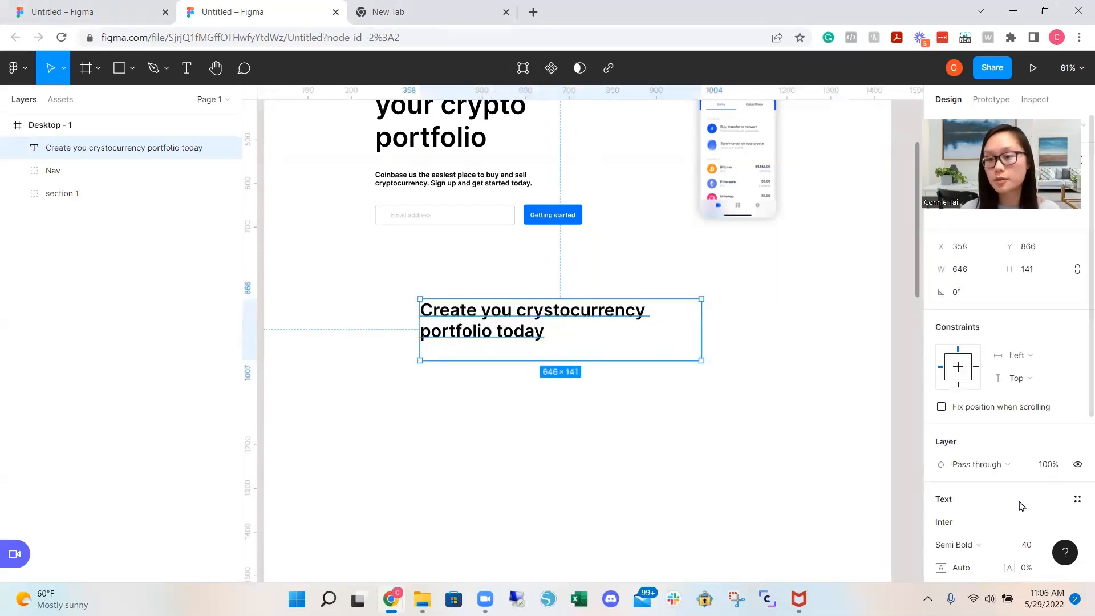
Centre-align the portfolio heading's text and set its resizing to auto width so it fits on one line
{"action": "scroll", "coordinate": [1021, 506], "scroll_direction": "down", "scroll_amount": 3}
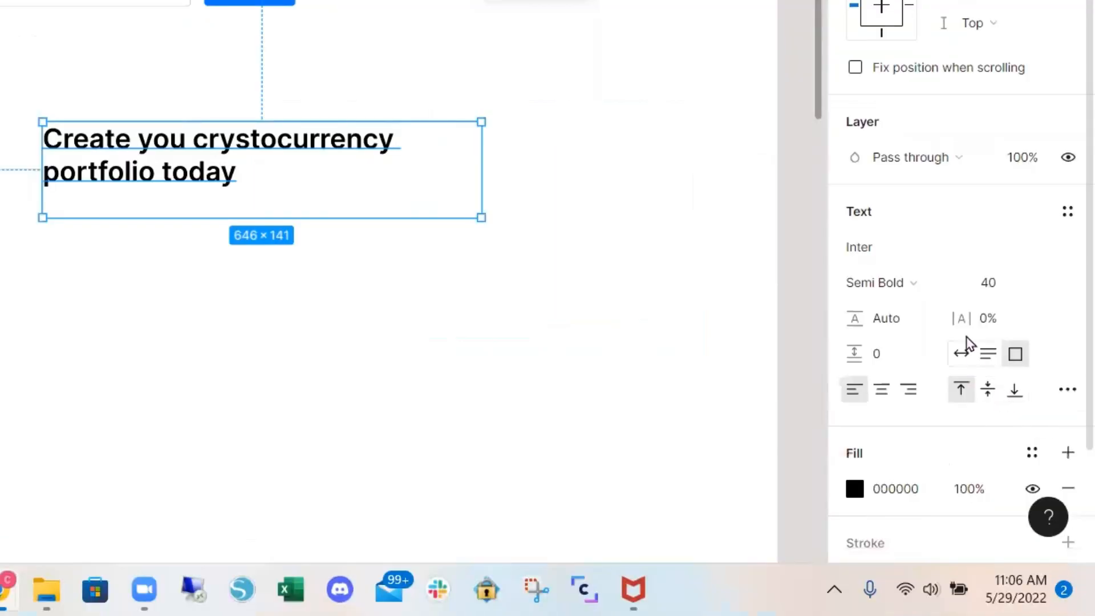
{"action": "left_click", "coordinate": [879, 392]}
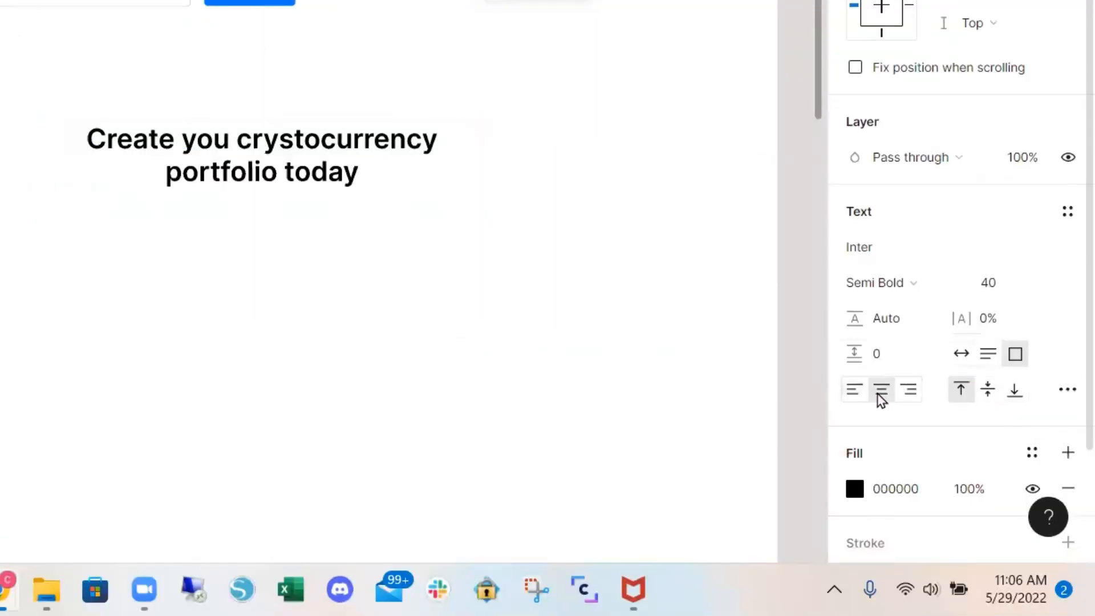
{"action": "left_click", "coordinate": [964, 357]}
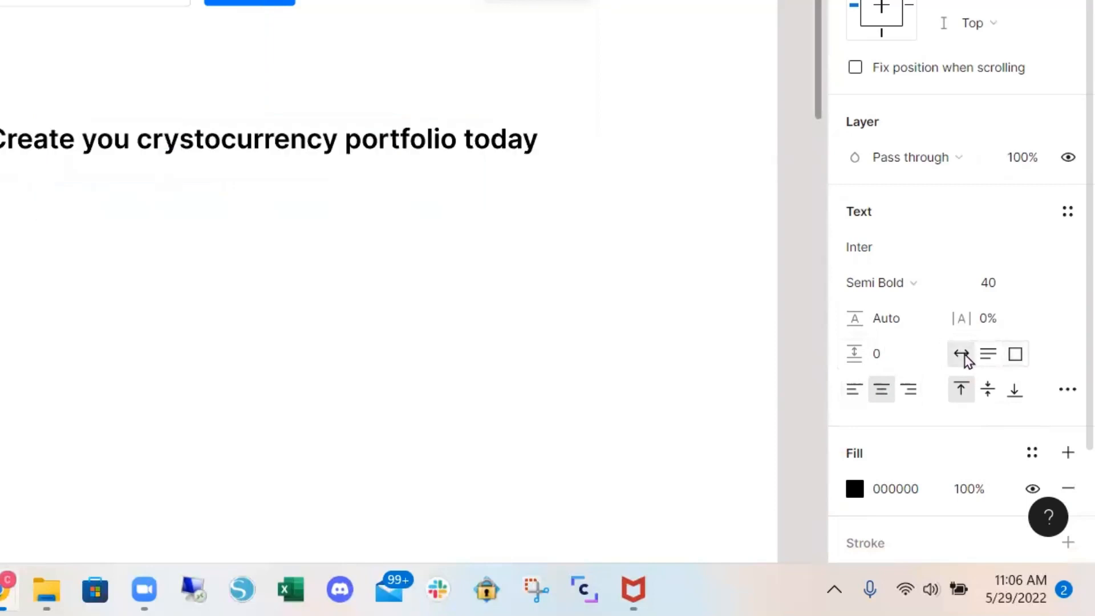
{"action": "left_click", "coordinate": [406, 272]}
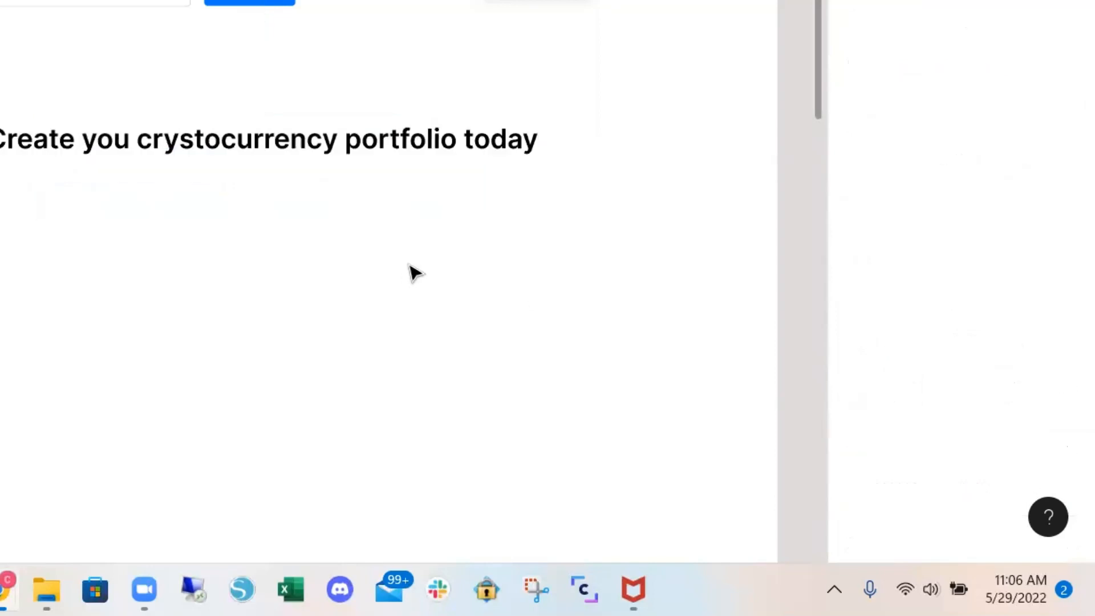
Duplicate the portfolio heading directly below the original at X 314, Y 938
{"action": "left_click_drag", "start_coordinate": [690, 360], "coordinate": [687, 391]}
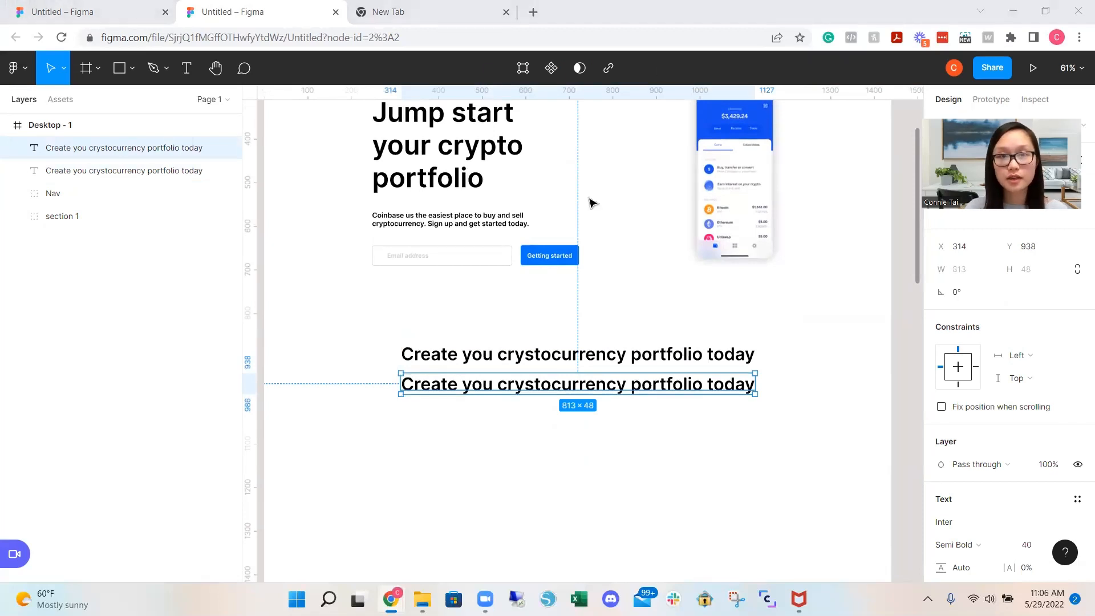
Replace the duplicated heading's text with "Coinbase has a variety of features that make it the best place to start trading" as a grey size-20 subtitle
{"action": "double_click", "coordinate": [571, 383]}
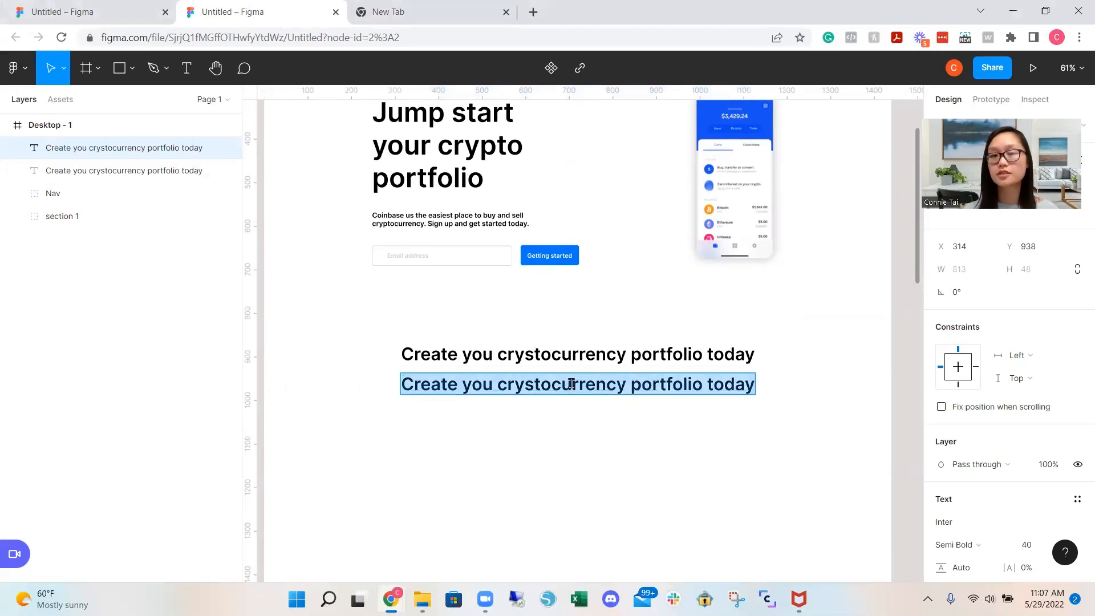
{"action": "type", "text": "Coinbase has a variety of features that make it the best place to start trading"}
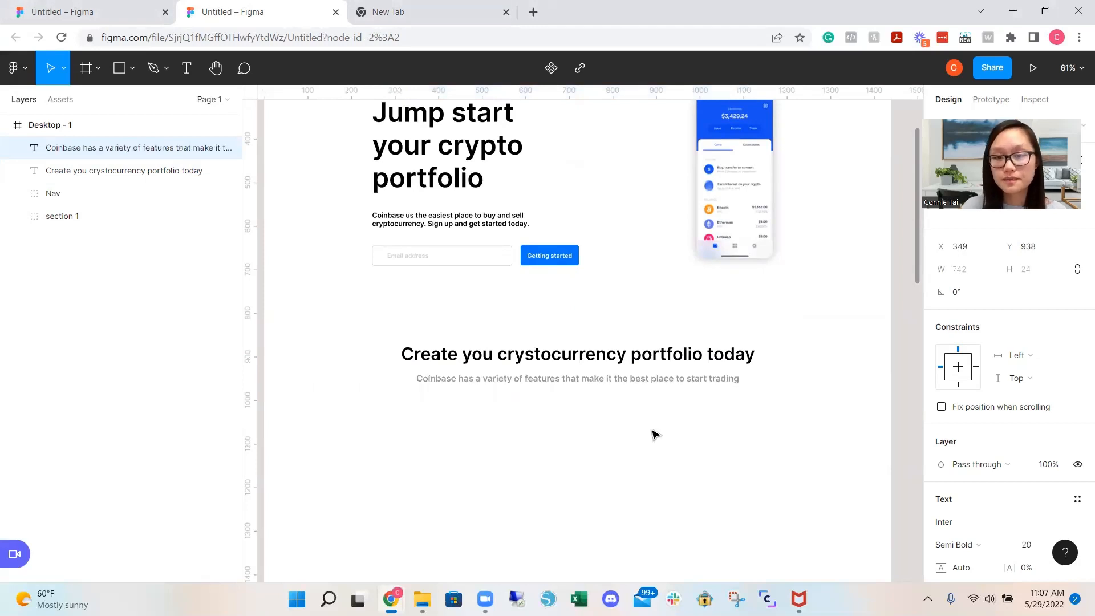
Group the "Create you crystocurrency portfolio today" heading with its subtitle and name the group "title"
{"action": "scroll", "coordinate": [725, 468], "scroll_direction": "down", "scroll_amount": 1}
{"action": "scroll", "coordinate": [726, 467], "scroll_direction": "down", "scroll_amount": 2}
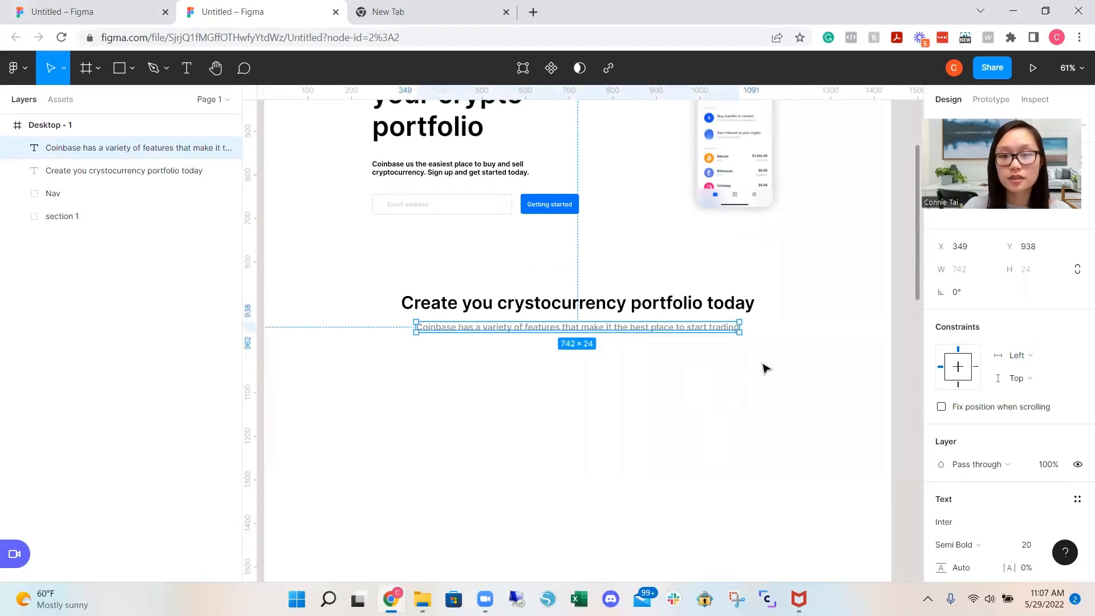
{"action": "left_click_drag", "start_coordinate": [776, 359], "coordinate": [471, 275]}
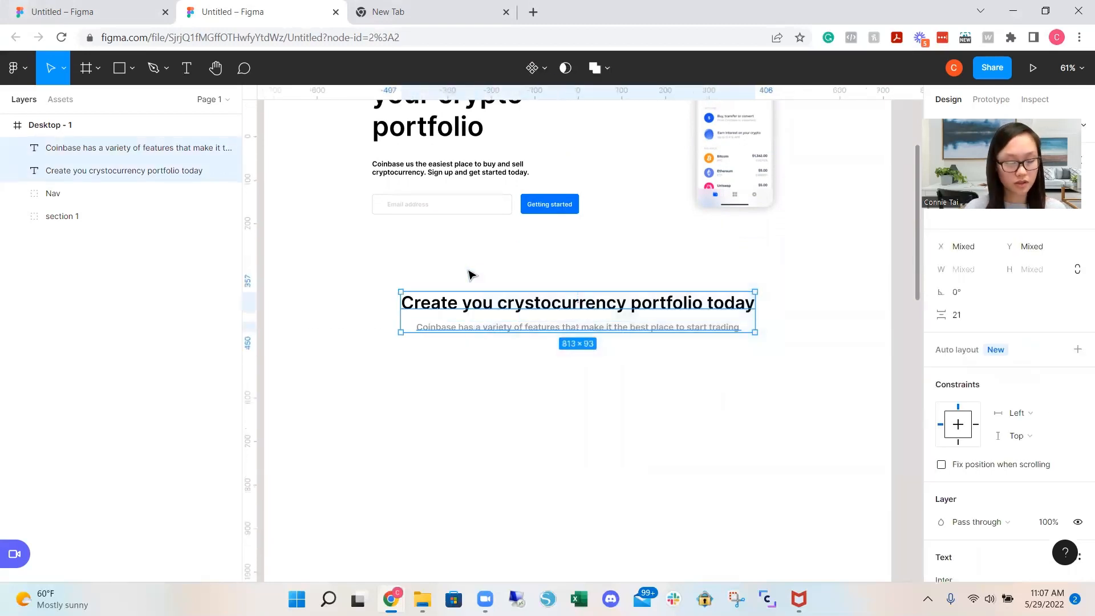
{"action": "key", "text": "ctrl+g"}
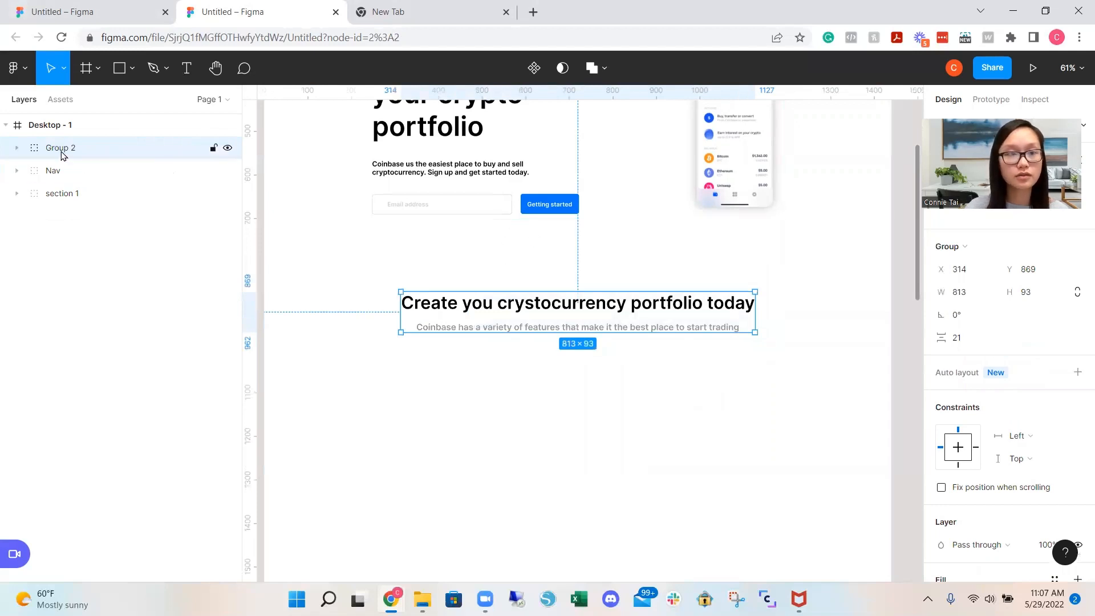
{"action": "double_click", "coordinate": [63, 154]}
{"action": "type", "text": "t"}
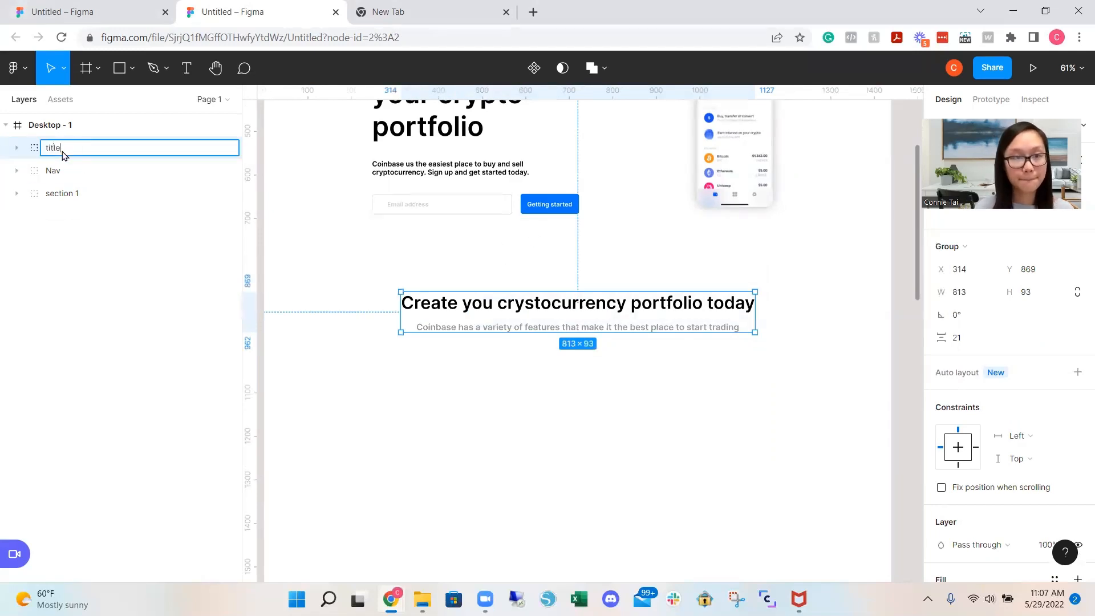
{"action": "type", "text": "itle"}
{"action": "left_click", "coordinate": [465, 399]}
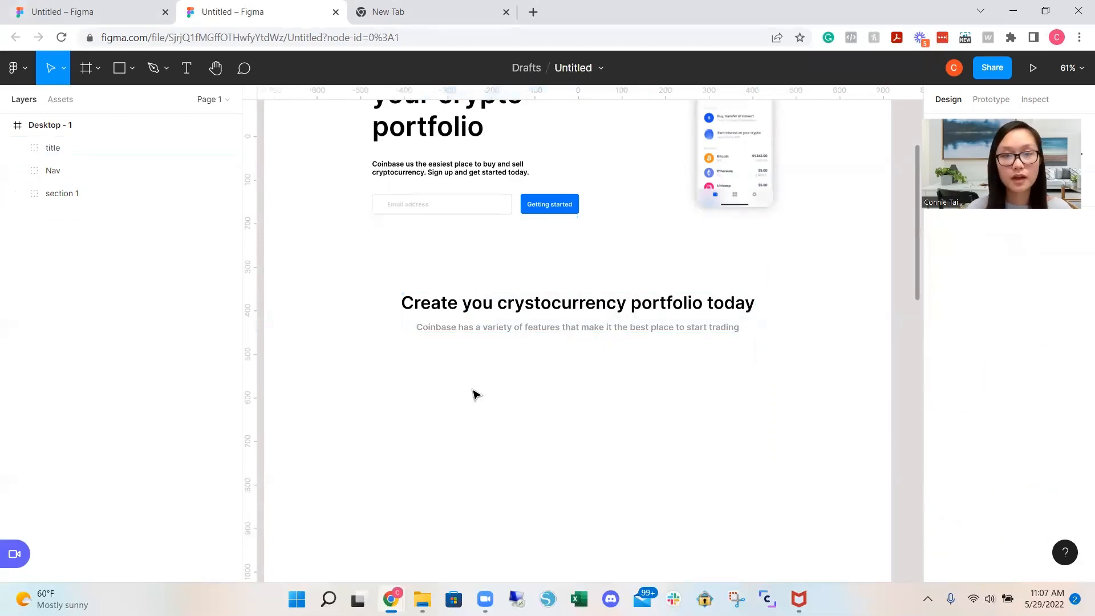
Following the features section in the reference design file, add a text box about 300 × 65 below the title reading "Manage your porfolio"
{"action": "scroll", "coordinate": [488, 397], "scroll_direction": "down", "scroll_amount": 1}
{"action": "left_click", "coordinate": [106, 21]}
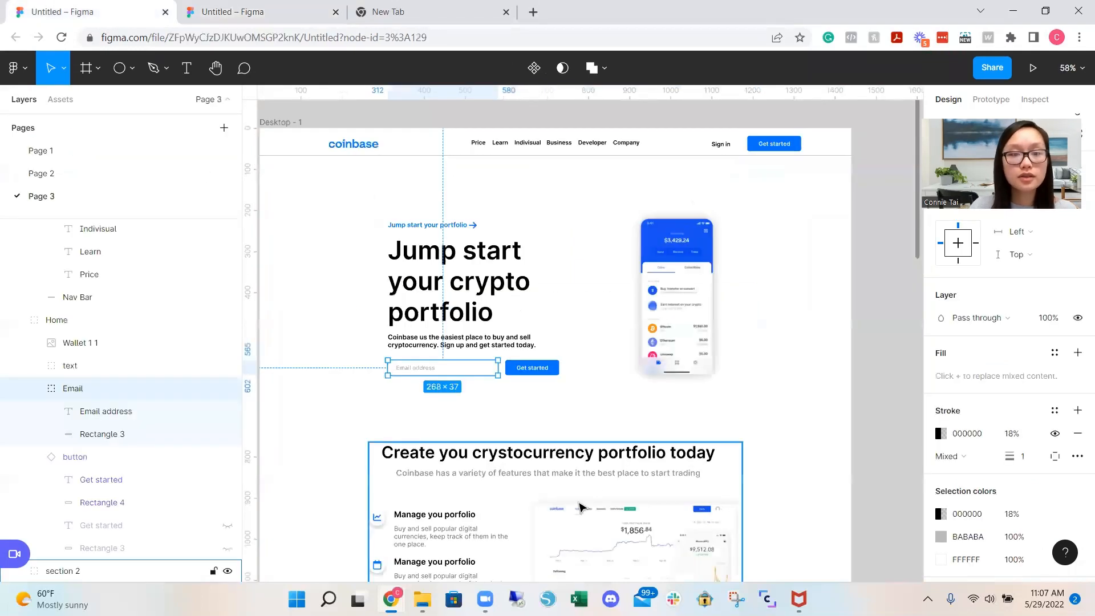
{"action": "scroll", "coordinate": [588, 476], "scroll_direction": "down", "scroll_amount": 4}
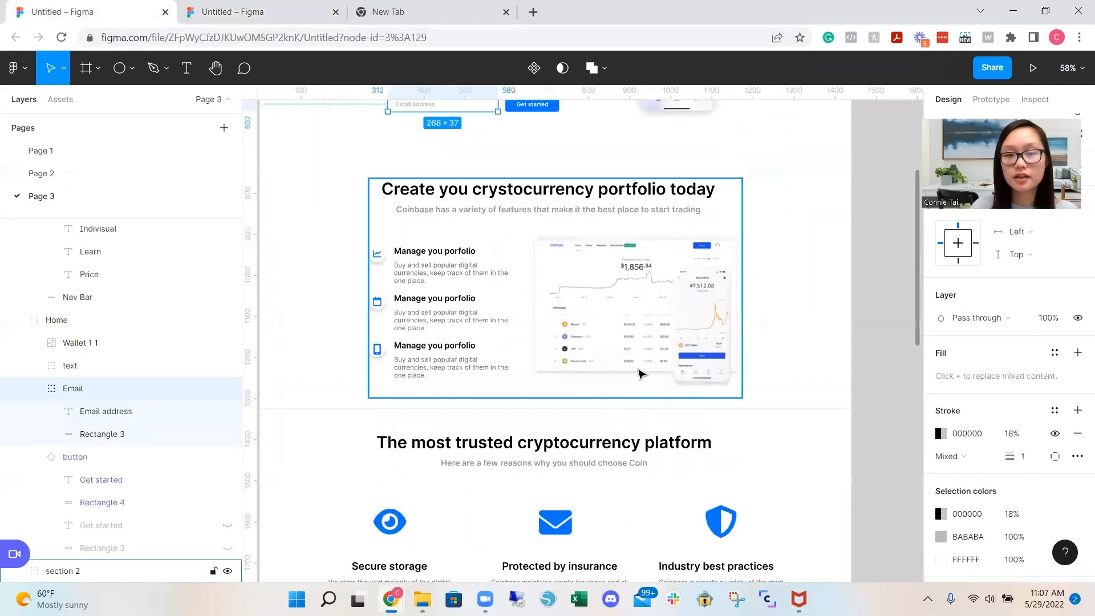
{"action": "left_click", "coordinate": [624, 324]}
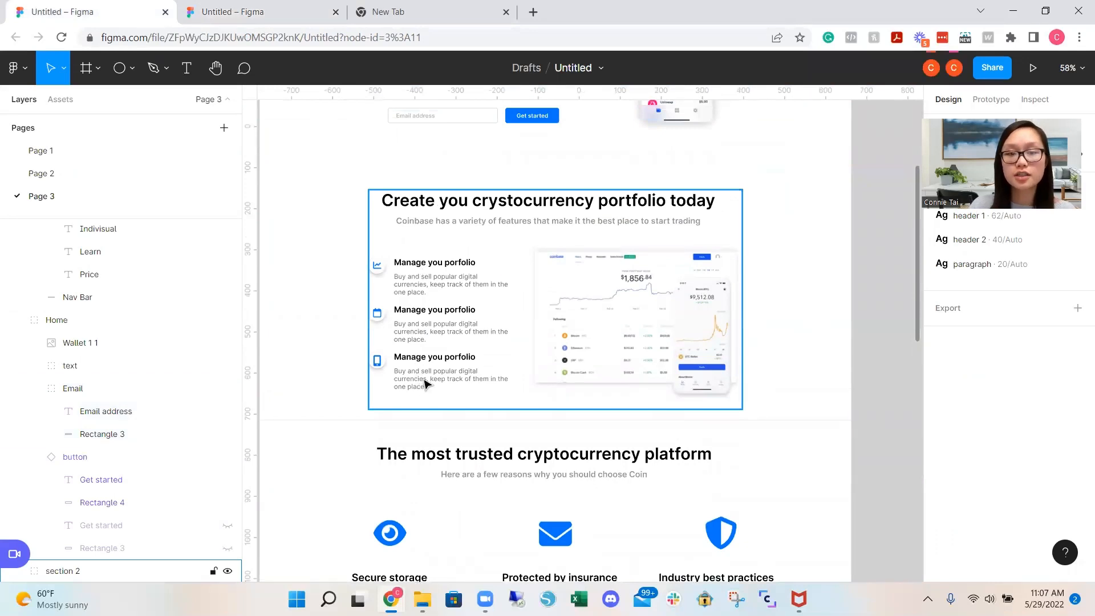
{"action": "key", "text": "Escape"}
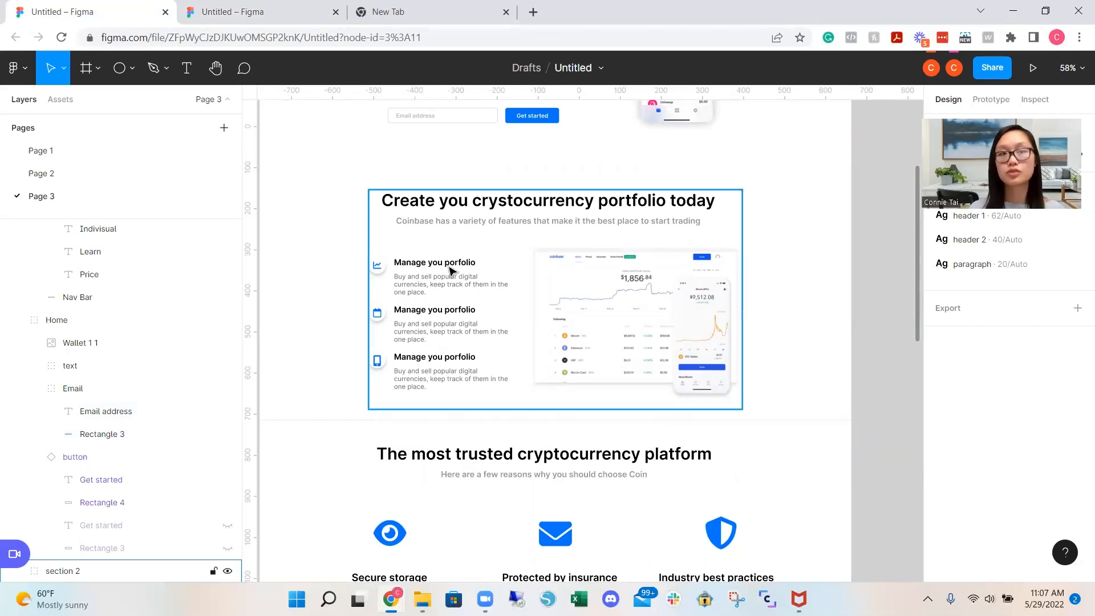
{"action": "left_click", "coordinate": [282, 23]}
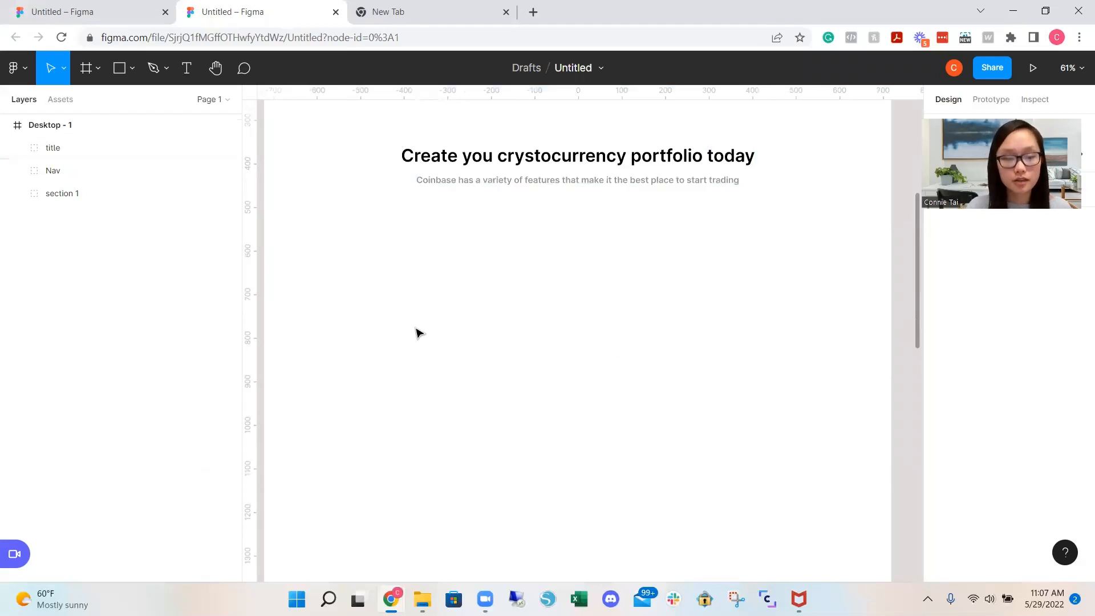
{"action": "key", "text": "t"}
{"action": "left_click_drag", "start_coordinate": [441, 305], "coordinate": [573, 335]}
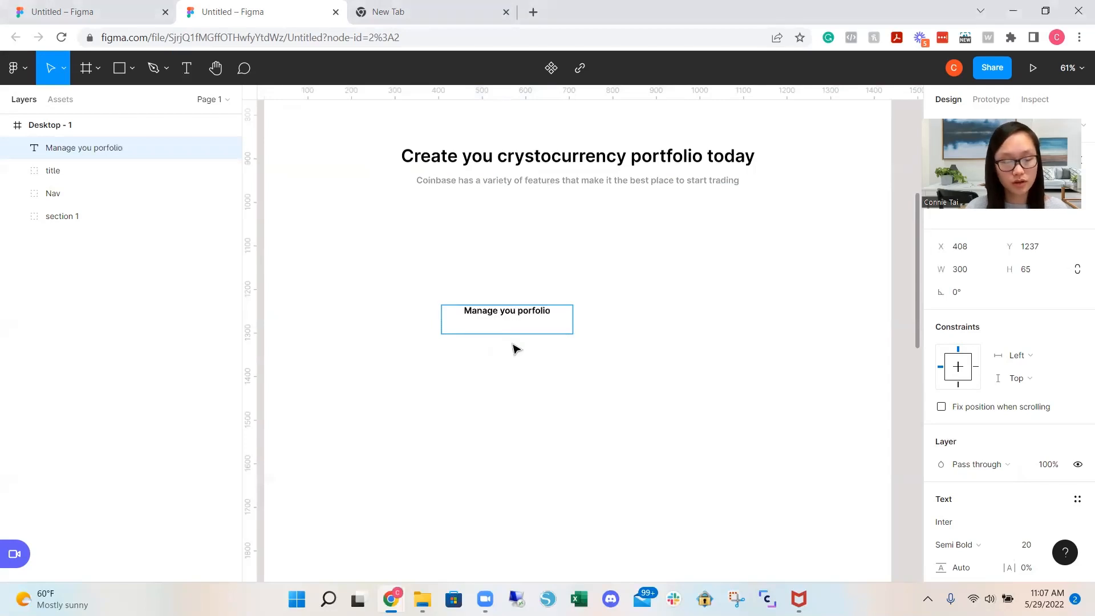
{"action": "type", "text": "r"}
{"action": "key", "text": "Escape"}
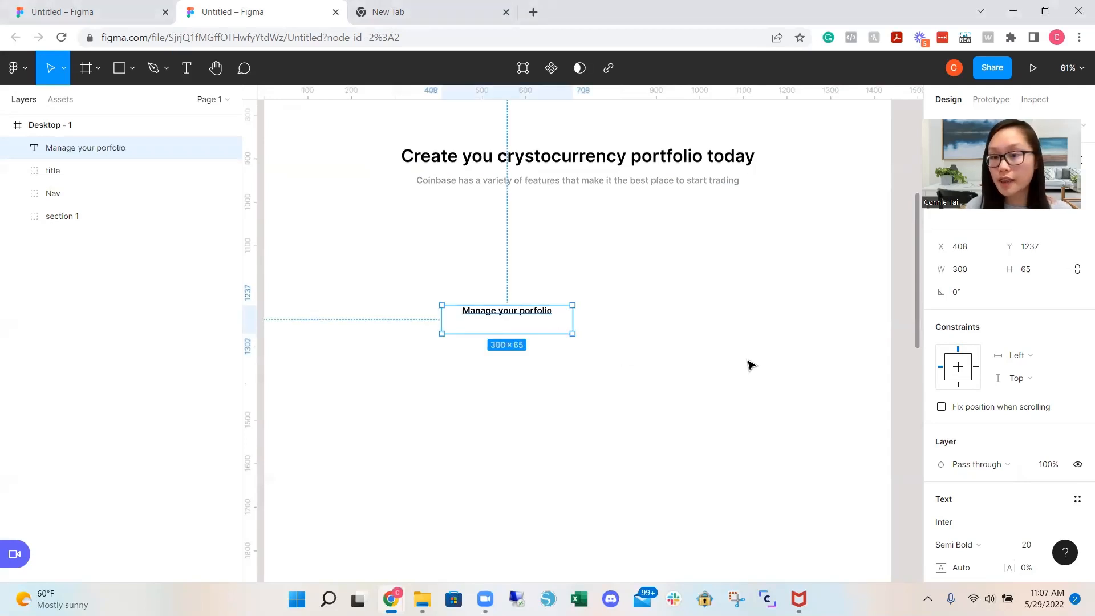
Left-align the "Manage your porfolio" text and set its box to auto width
{"action": "scroll", "coordinate": [973, 484], "scroll_direction": "down", "scroll_amount": 4}
{"action": "scroll", "coordinate": [972, 513], "scroll_direction": "up", "scroll_amount": 2}
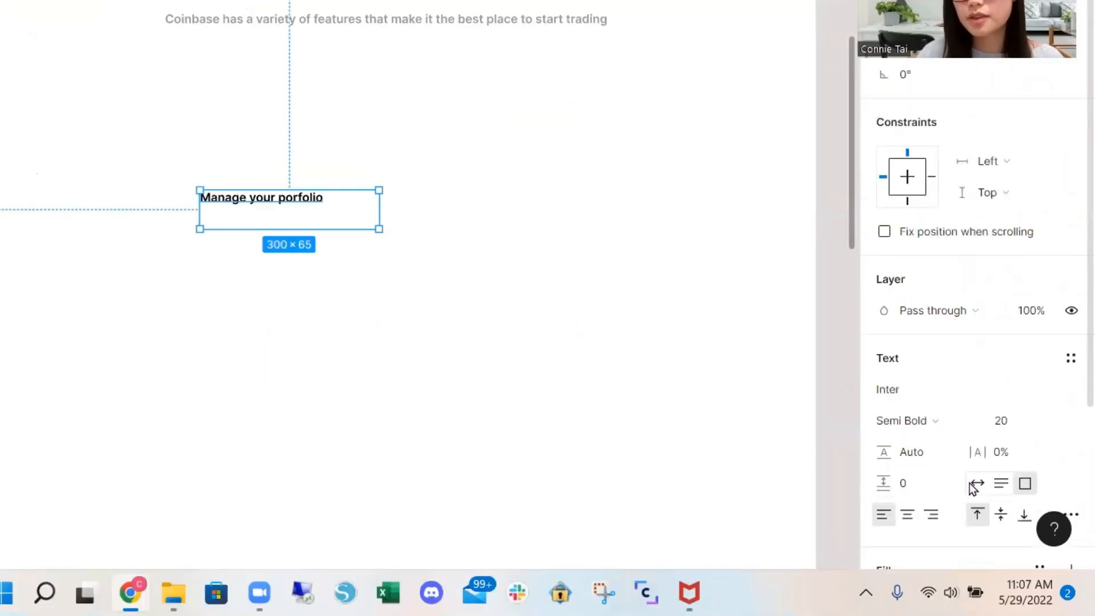
{"action": "left_click", "coordinate": [974, 485]}
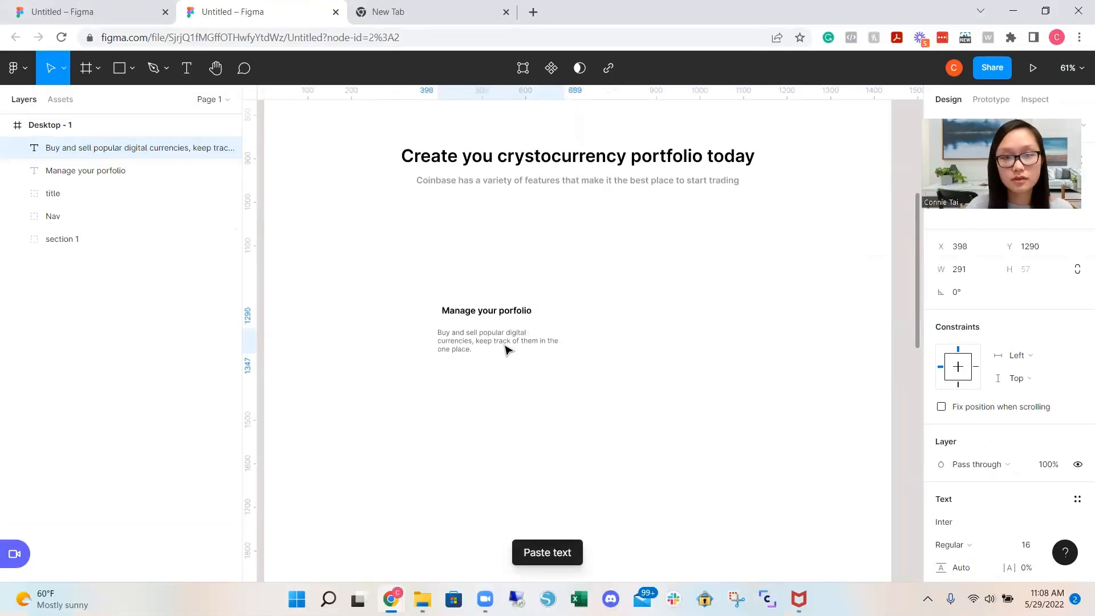
Place the description "Buy and sell popular digital currencies, keep track of them in the one place." under "Manage your porfolio" and group both texts
{"action": "left_click_drag", "start_coordinate": [505, 346], "coordinate": [508, 344]}
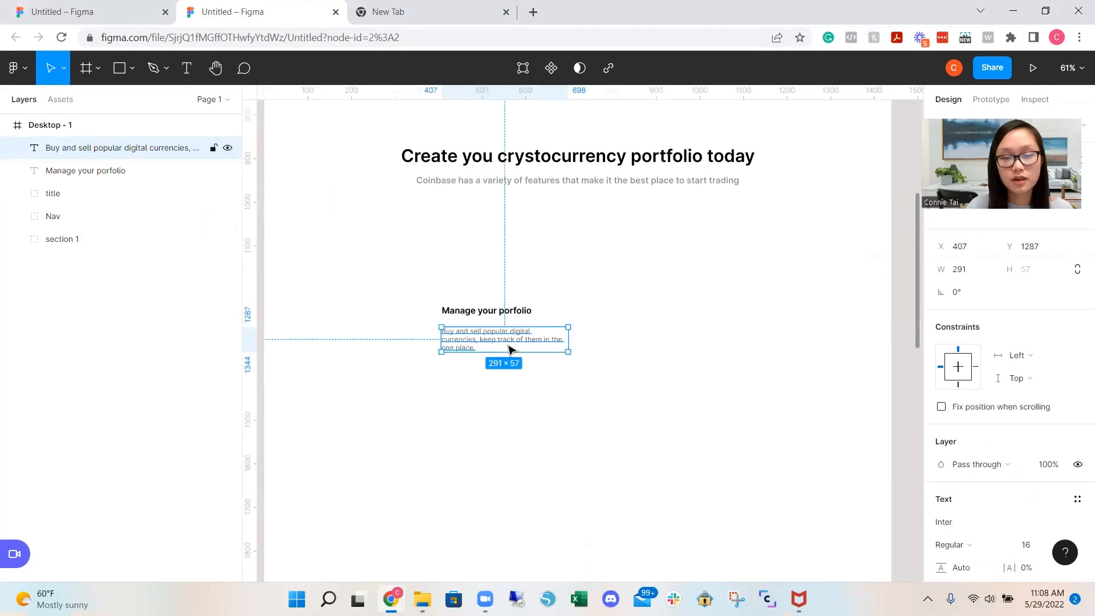
{"action": "left_click", "coordinate": [602, 396]}
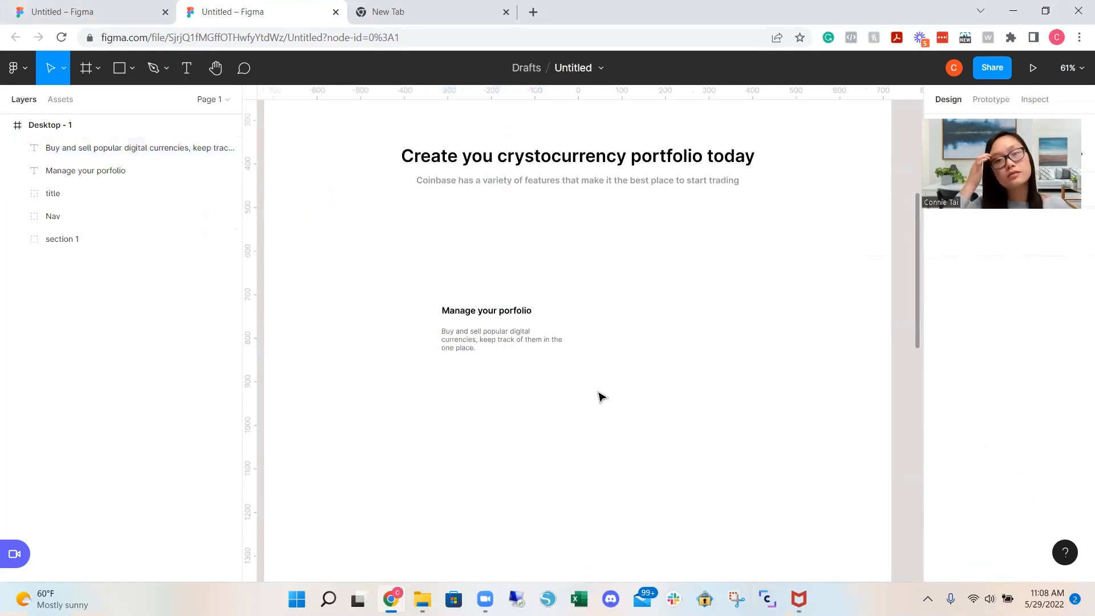
{"action": "left_click_drag", "start_coordinate": [418, 292], "coordinate": [527, 370]}
{"action": "key", "text": "ctrl+g"}
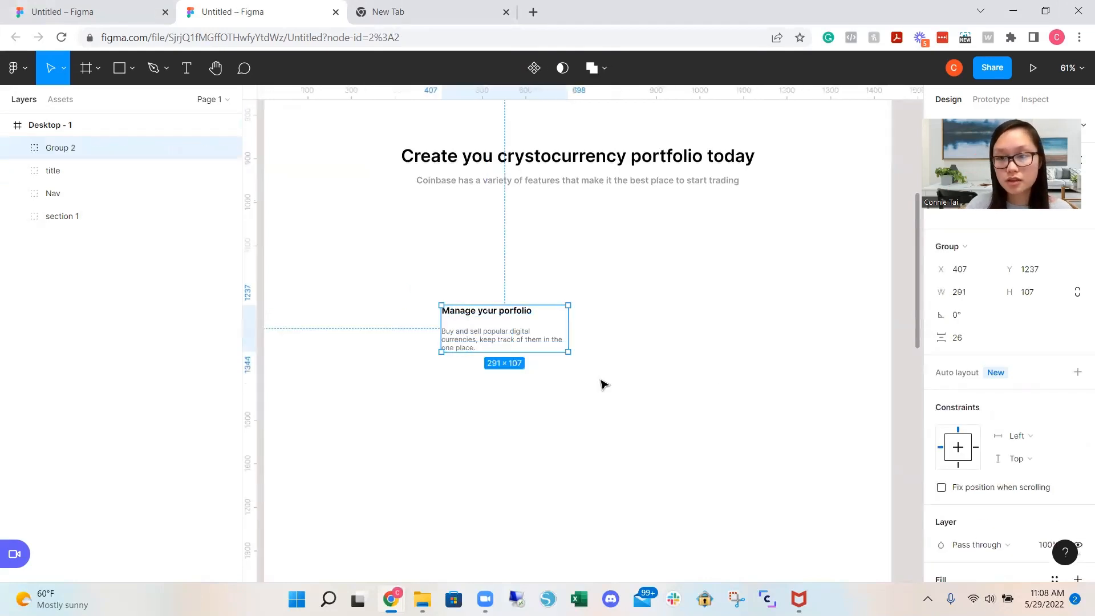
Set the spacing between the two grouped texts to 16 and move the group up below the title to X 373, Y 1077
{"action": "left_click", "coordinate": [961, 338]}
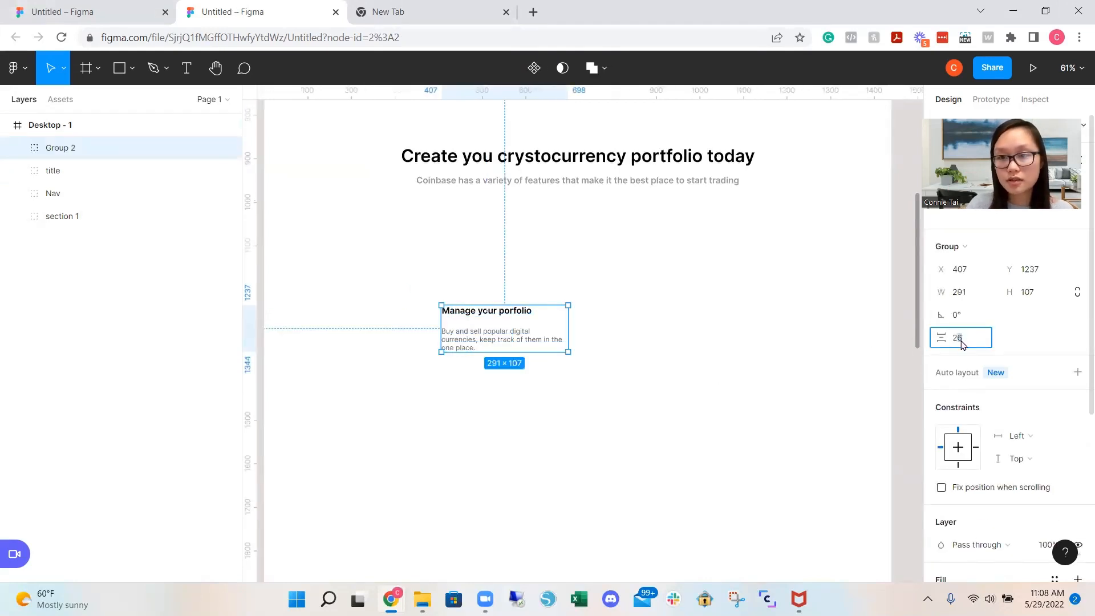
{"action": "left_click_drag", "start_coordinate": [939, 338], "coordinate": [933, 340]}
{"action": "left_click", "coordinate": [563, 426]}
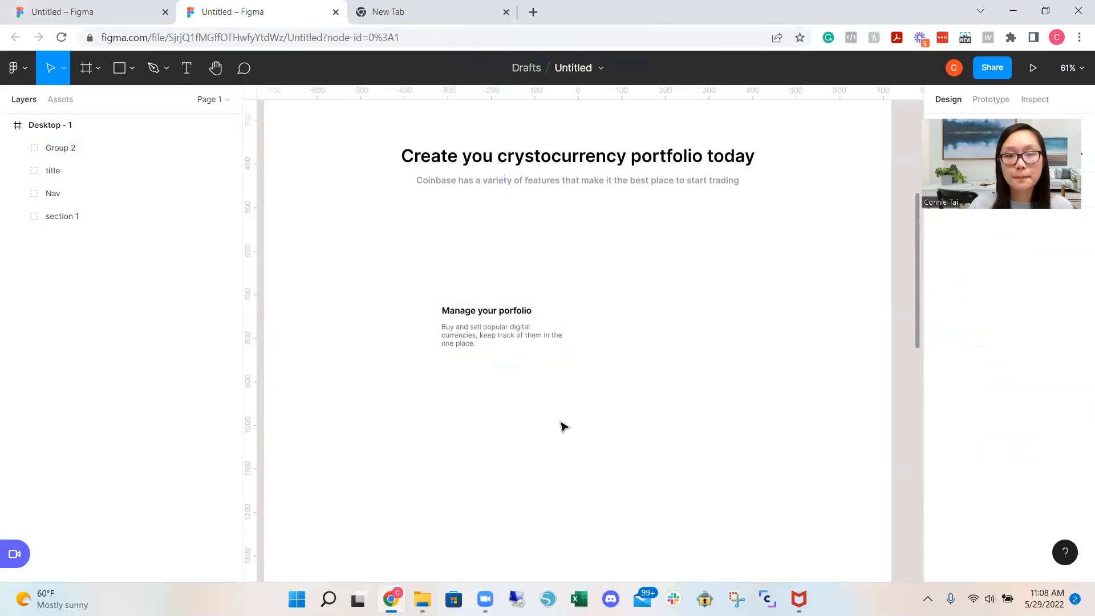
{"action": "left_click_drag", "start_coordinate": [488, 338], "coordinate": [471, 269]}
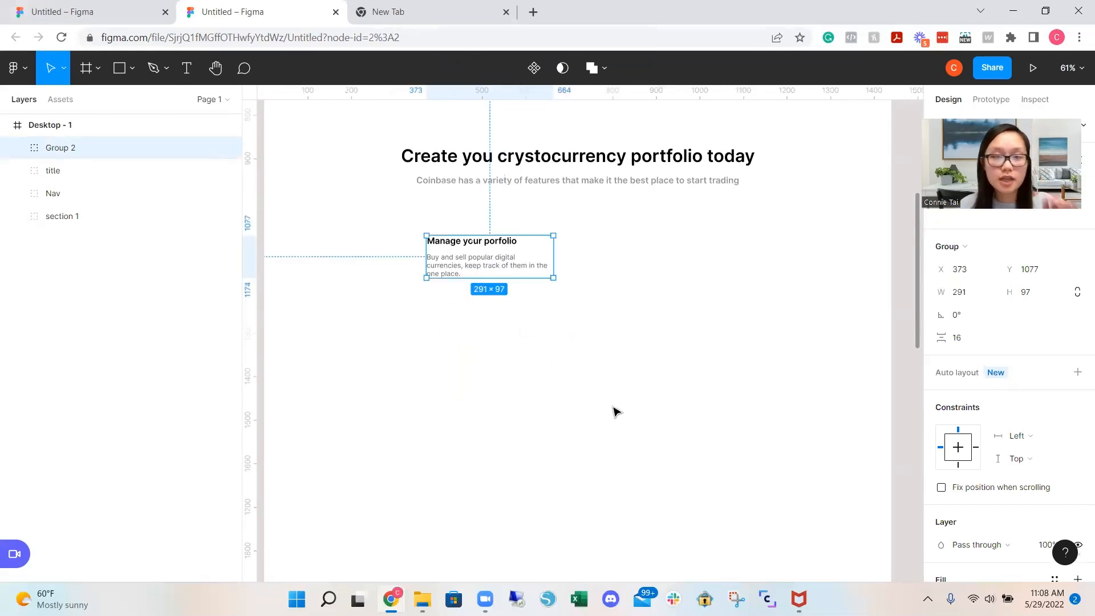
{"action": "left_click", "coordinate": [633, 395]}
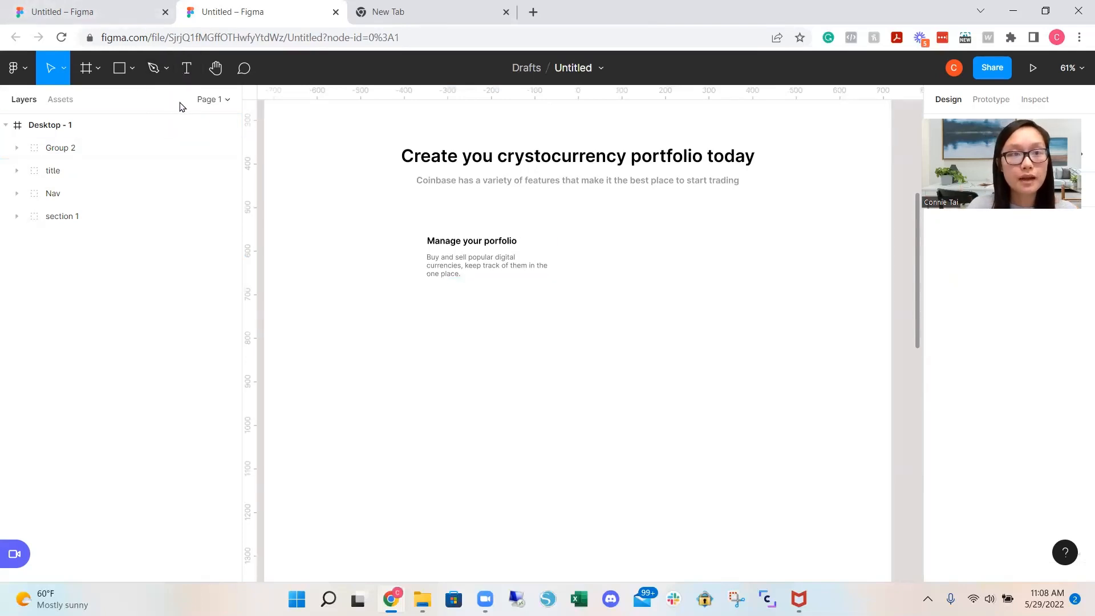
Draw a circle about 149 × 149 with the Ellipse tool in the empty area below the feature text
{"action": "key", "text": "r"}
{"action": "left_click", "coordinate": [130, 69]}
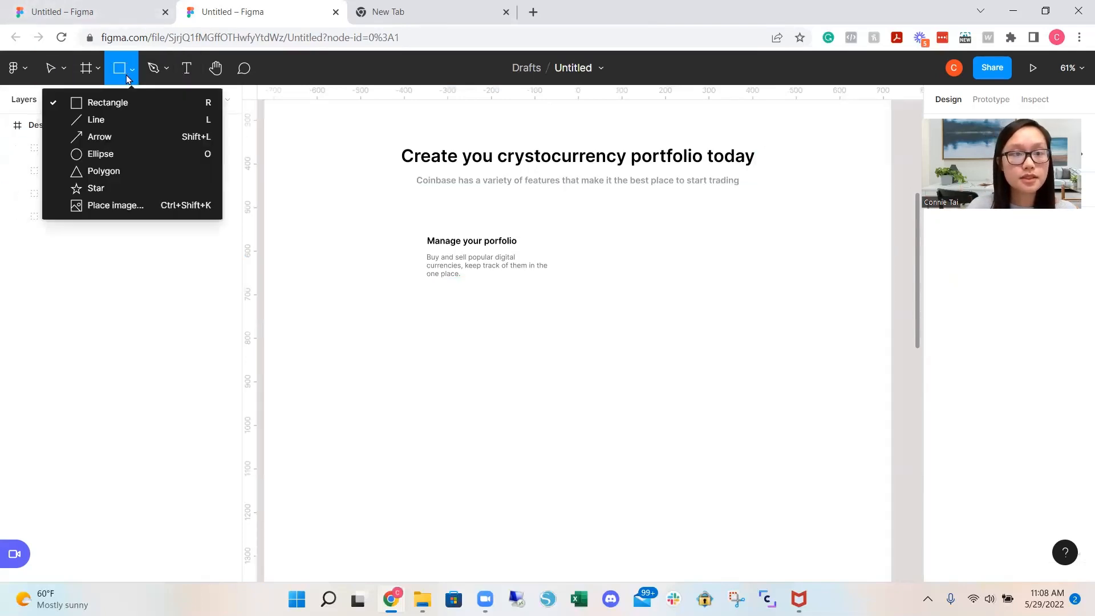
{"action": "left_click", "coordinate": [91, 151]}
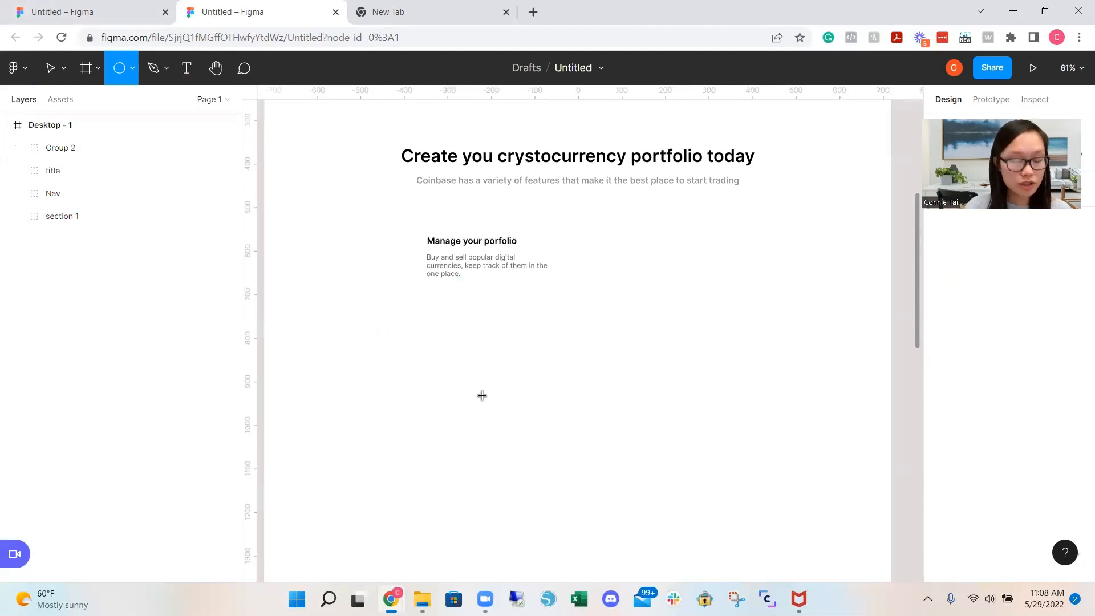
{"action": "left_click_drag", "start_coordinate": [482, 395], "coordinate": [553, 452]}
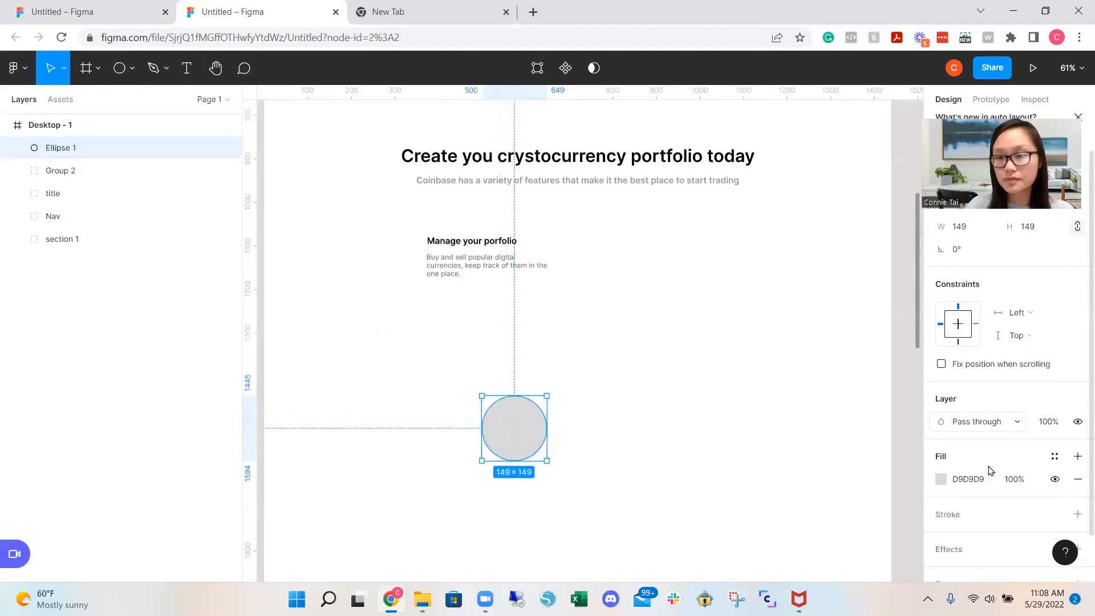
Add a drop shadow effect to the circle and set its blur to 10
{"action": "scroll", "coordinate": [989, 470], "scroll_direction": "down", "scroll_amount": 1}
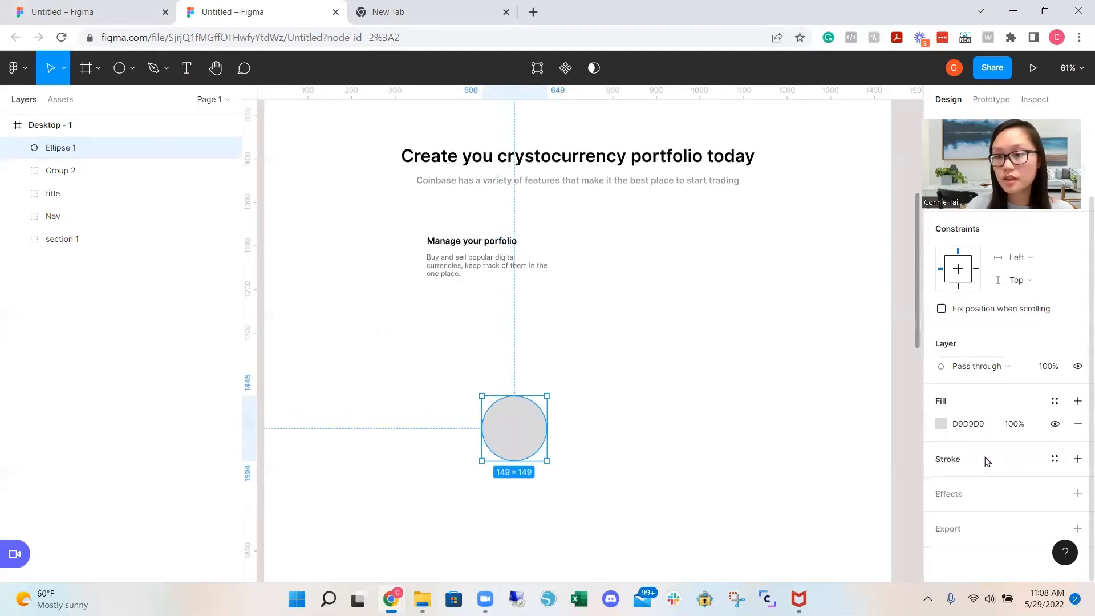
{"action": "left_click", "coordinate": [956, 494]}
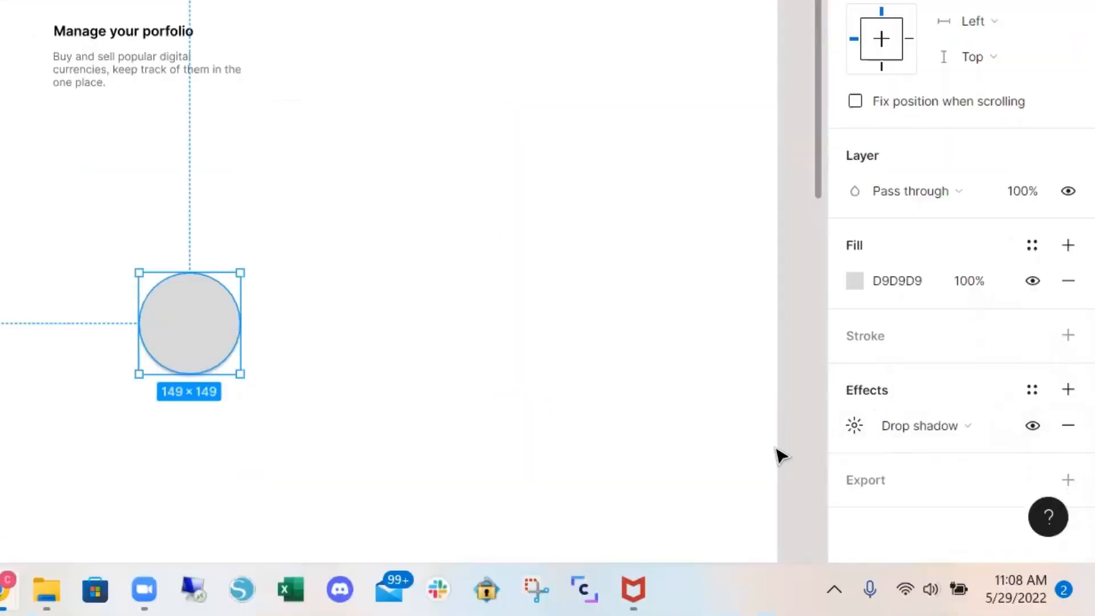
{"action": "left_click", "coordinate": [855, 431]}
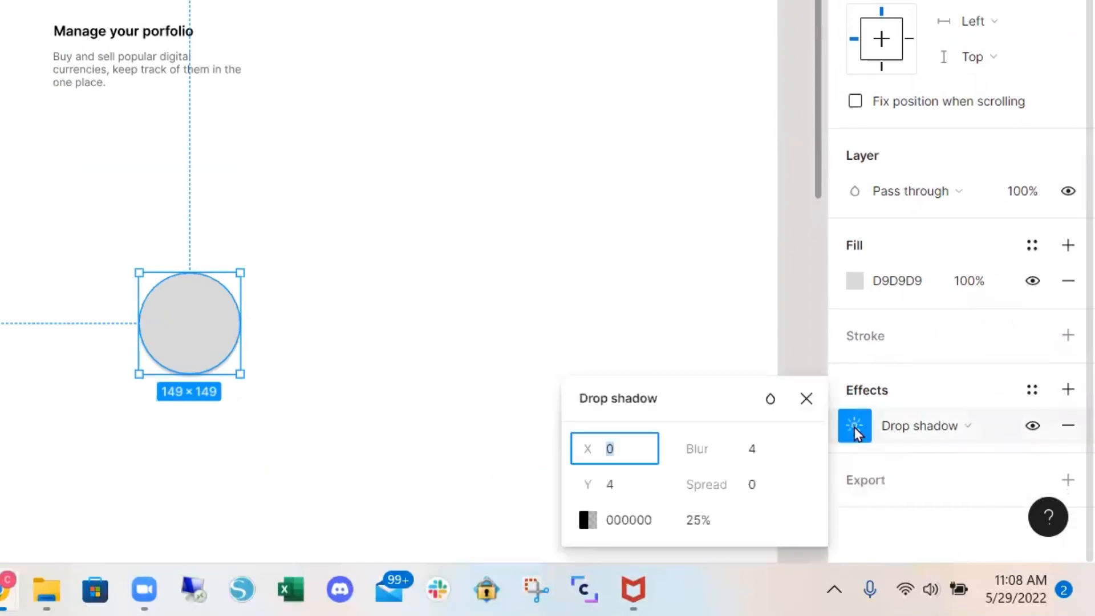
{"action": "left_click", "coordinate": [761, 459]}
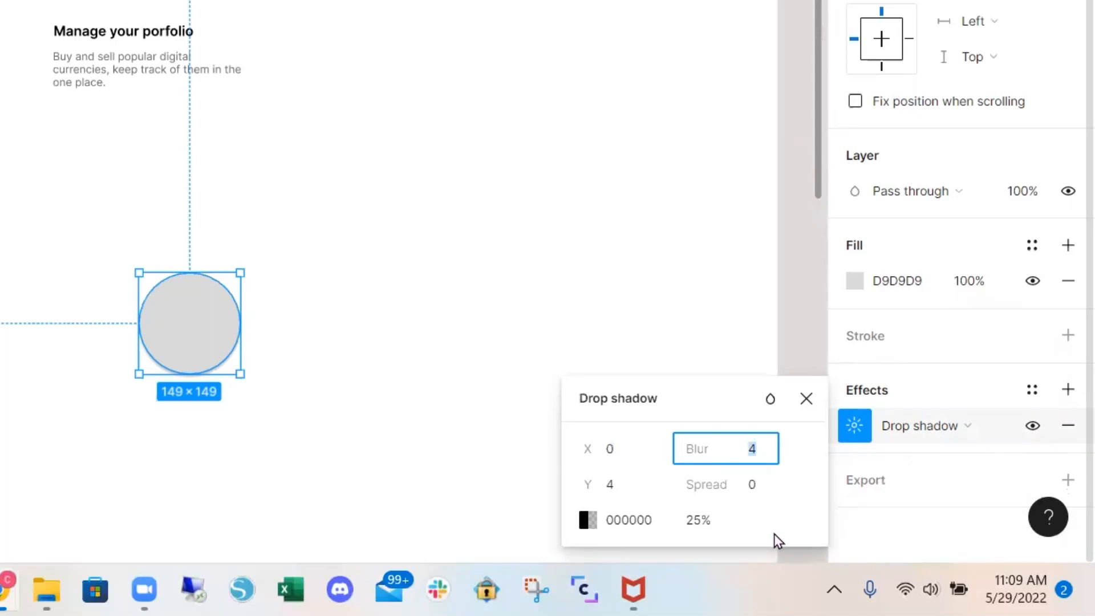
{"action": "type", "text": "10"}
{"action": "key", "text": "Return"}
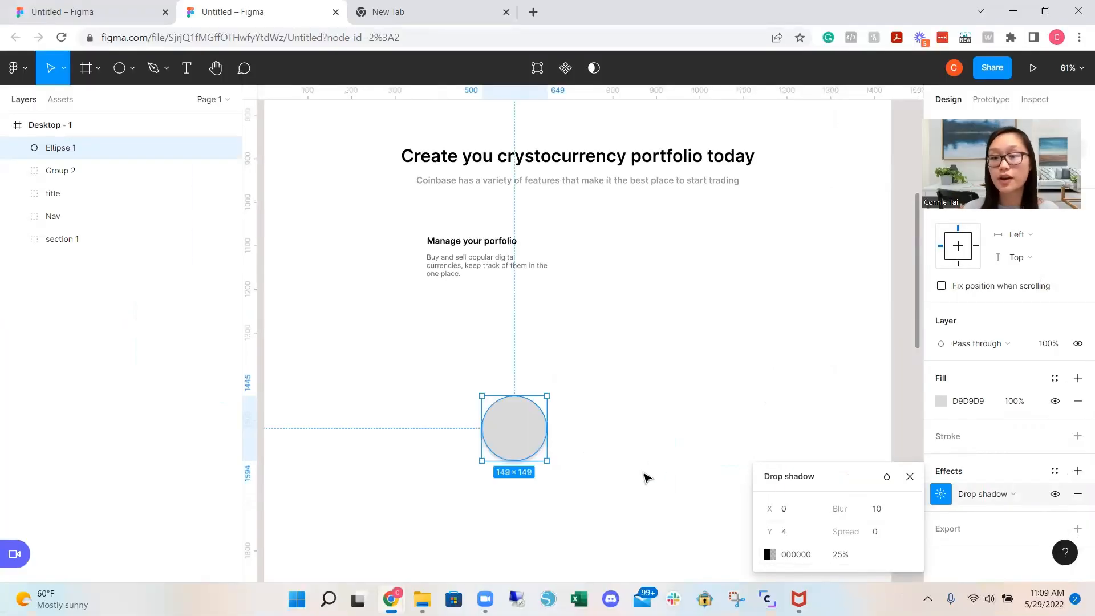
Change the circle's fill colour to white (FFFFFF)
{"action": "left_click", "coordinate": [941, 401]}
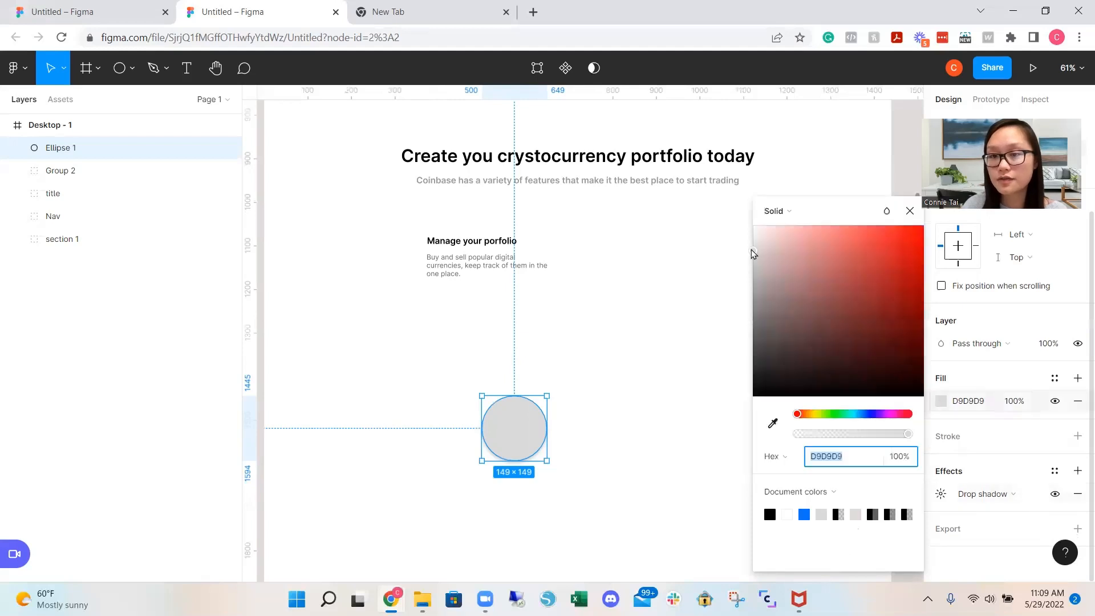
{"action": "left_click_drag", "start_coordinate": [798, 435], "coordinate": [778, 436]}
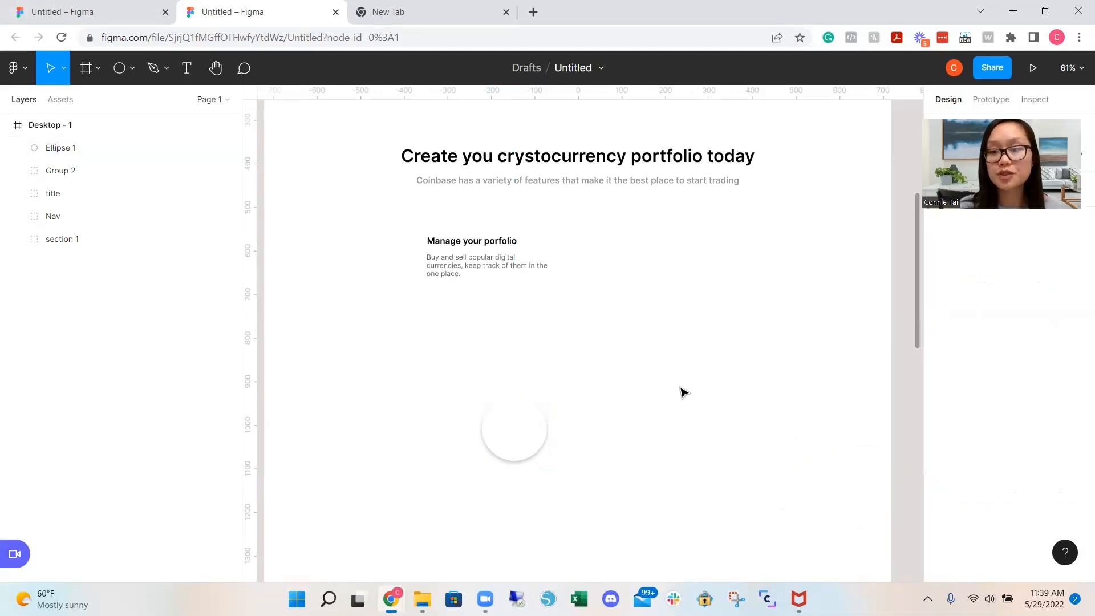
Check the drop shadow settings of the white circle
{"action": "left_click", "coordinate": [545, 432]}
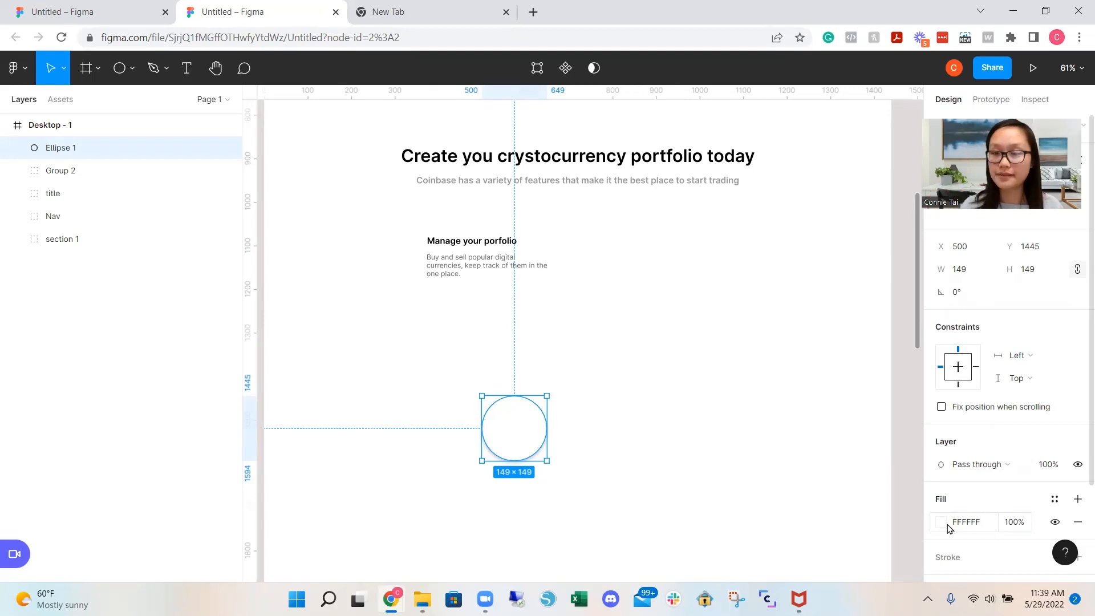
{"action": "scroll", "coordinate": [960, 511], "scroll_direction": "down", "scroll_amount": 3}
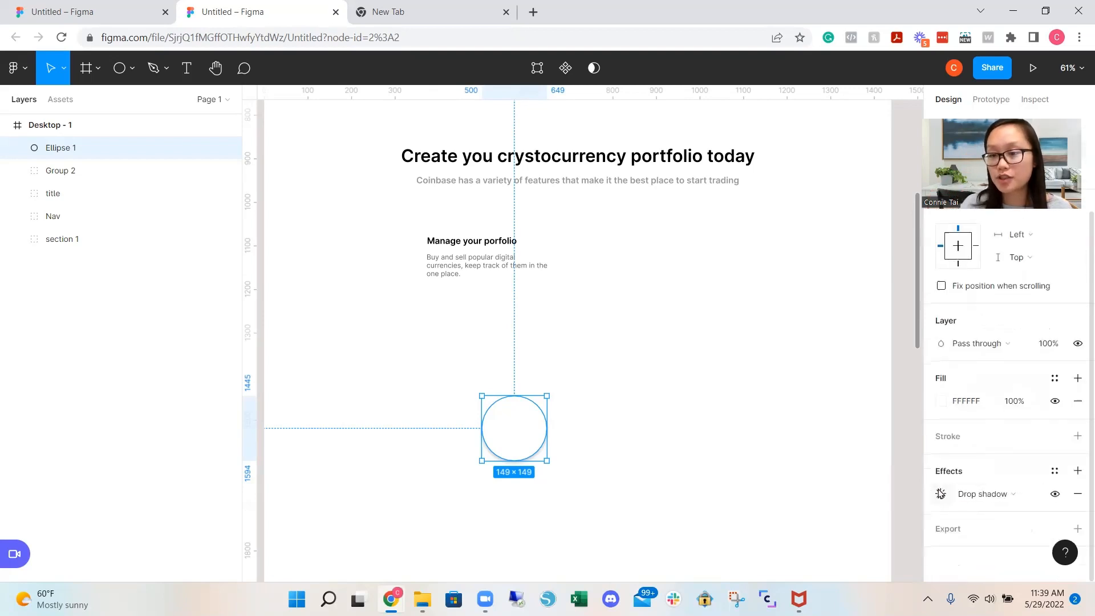
{"action": "left_click", "coordinate": [940, 495]}
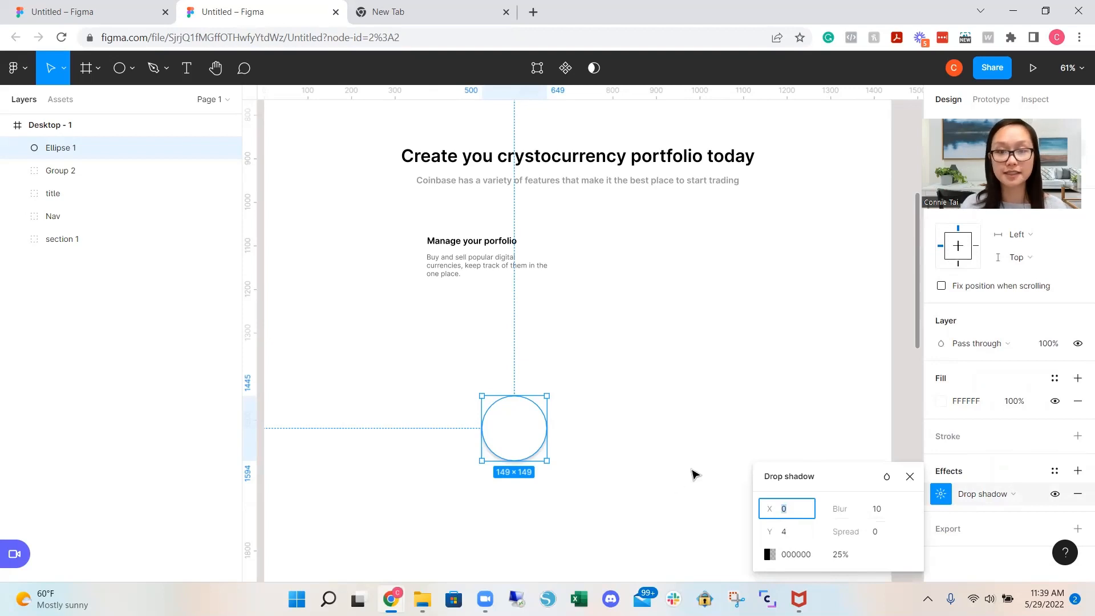
{"action": "left_click", "coordinate": [711, 444]}
Resize the white circle to 40 × 40
{"action": "left_click", "coordinate": [540, 436]}
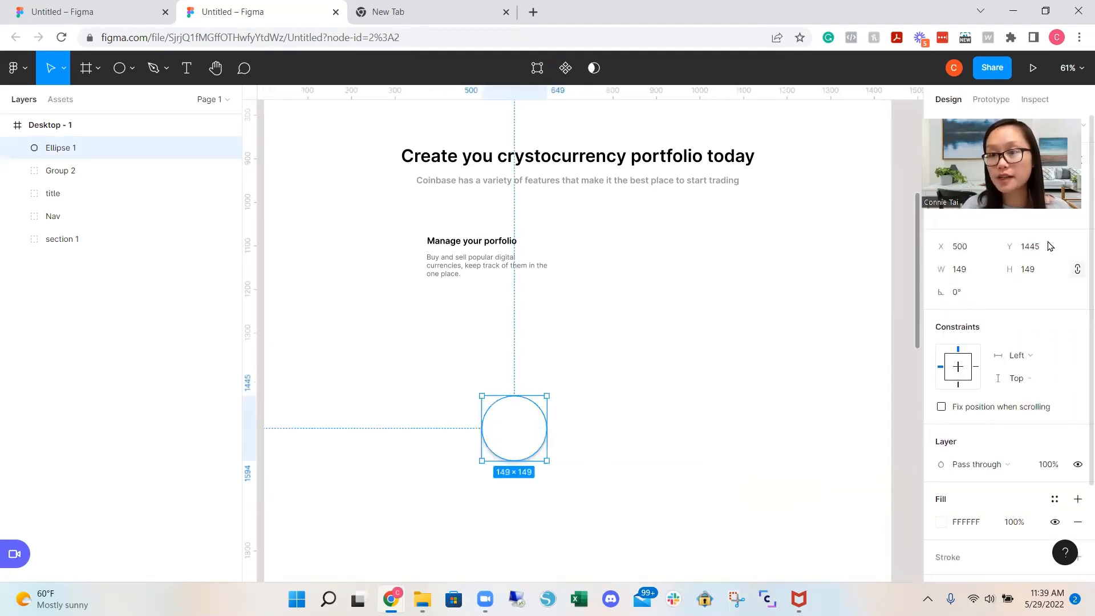
{"action": "left_click", "coordinate": [964, 270]}
{"action": "type", "text": "40"}
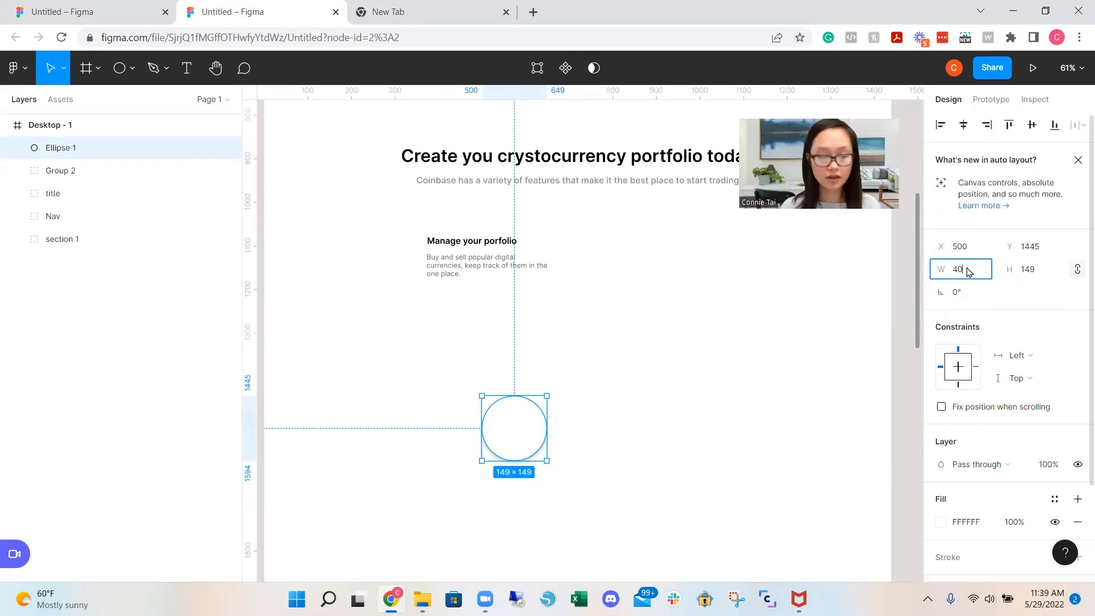
{"action": "key", "text": "Tab"}
{"action": "type", "text": "40"}
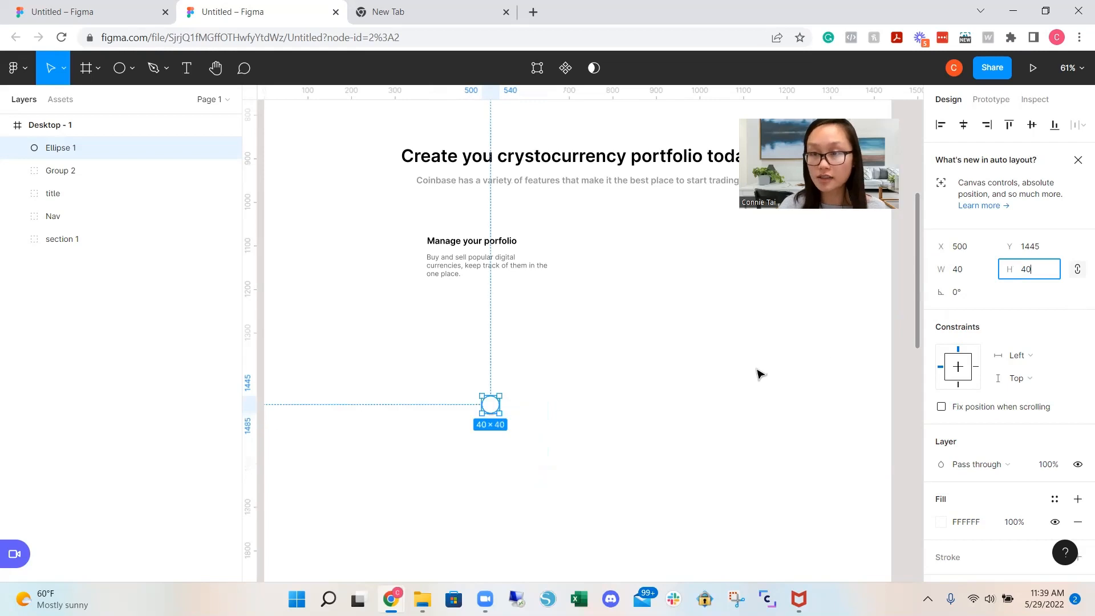
Move the circle beside the "Manage your porfolio" heading at about X 309, Y 1077, and select it together with the feature text
{"action": "left_click", "coordinate": [447, 402]}
{"action": "left_click", "coordinate": [490, 404]}
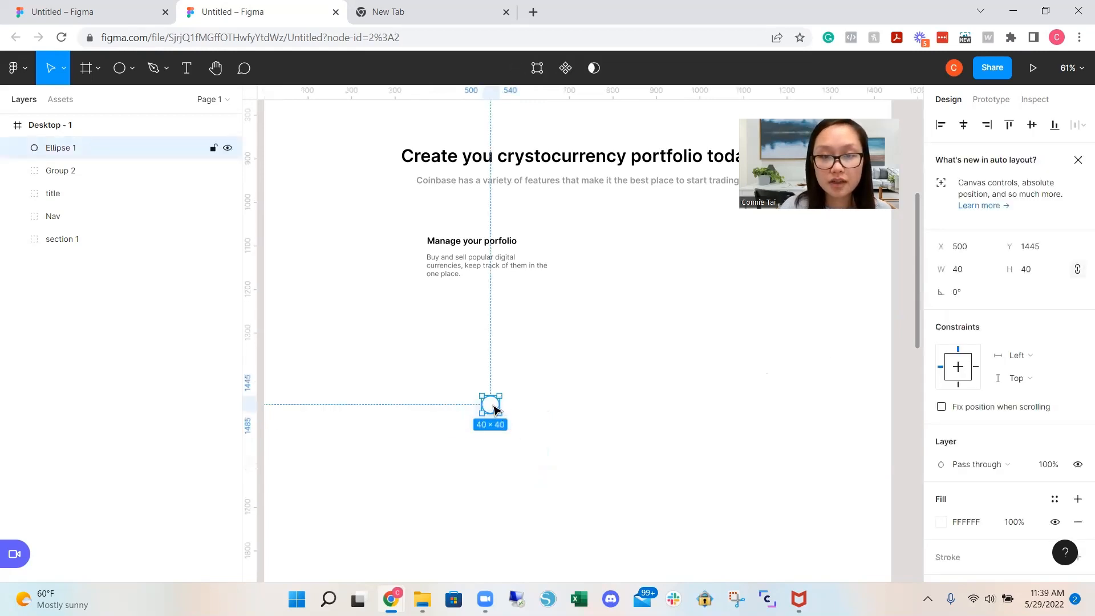
{"action": "left_click_drag", "start_coordinate": [493, 405], "coordinate": [411, 249]}
{"action": "left_click", "coordinate": [565, 317]}
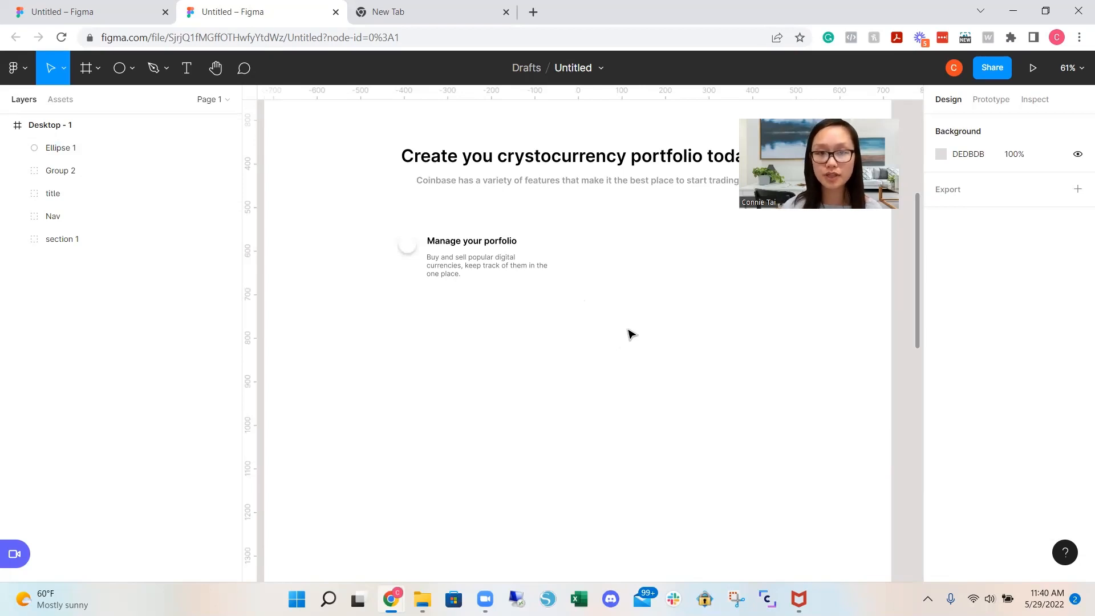
{"action": "left_click_drag", "start_coordinate": [556, 312], "coordinate": [390, 228]}
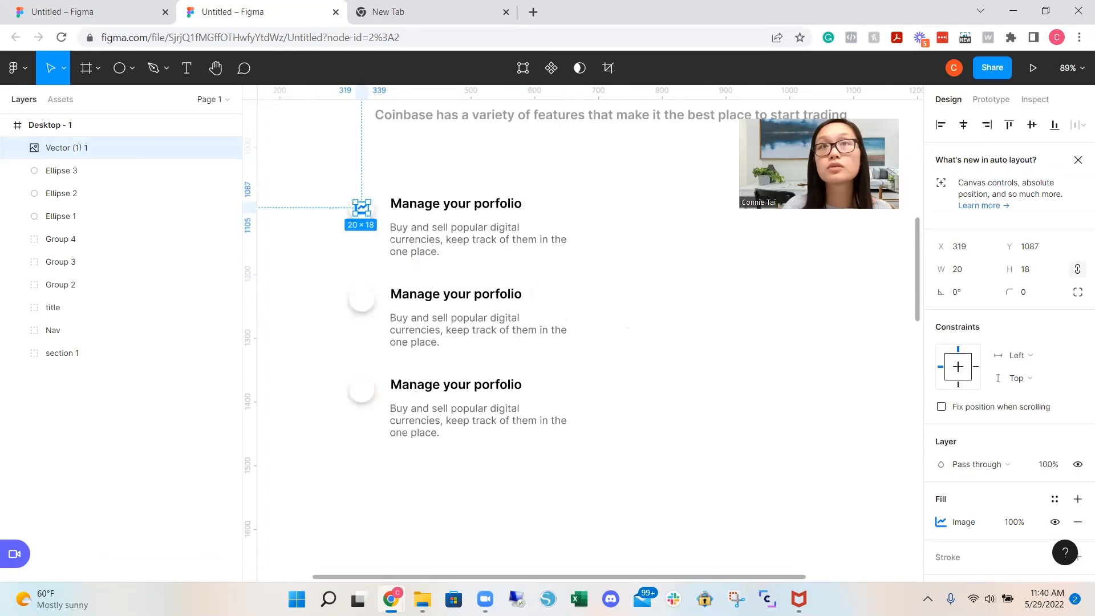
Paste the calendar and phone icons and place them on the second and third circles
{"action": "key", "text": "ctrl+v"}
{"action": "key", "text": "ctrl+v"}
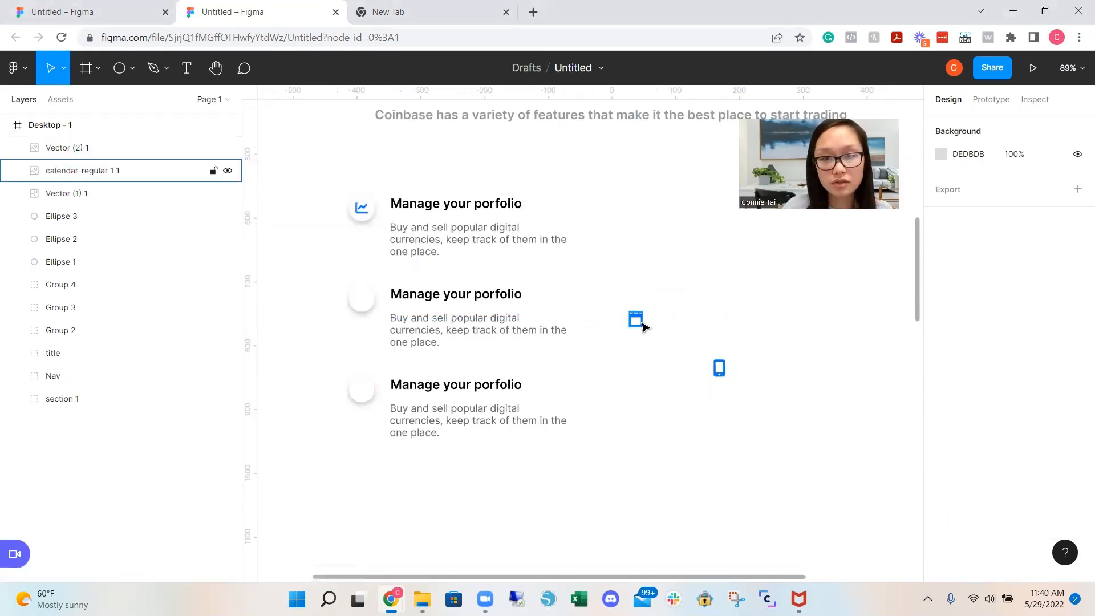
{"action": "left_click_drag", "start_coordinate": [636, 319], "coordinate": [362, 298]}
{"action": "left_click_drag", "start_coordinate": [718, 368], "coordinate": [367, 409]}
Group each of the phone, calendar and chart icons with its circle background
{"action": "left_click", "coordinate": [673, 390]}
{"action": "left_click", "coordinate": [352, 397]}
{"action": "key", "text": "ctrl+g"}
{"action": "left_click_drag", "start_coordinate": [318, 285], "coordinate": [365, 317]}
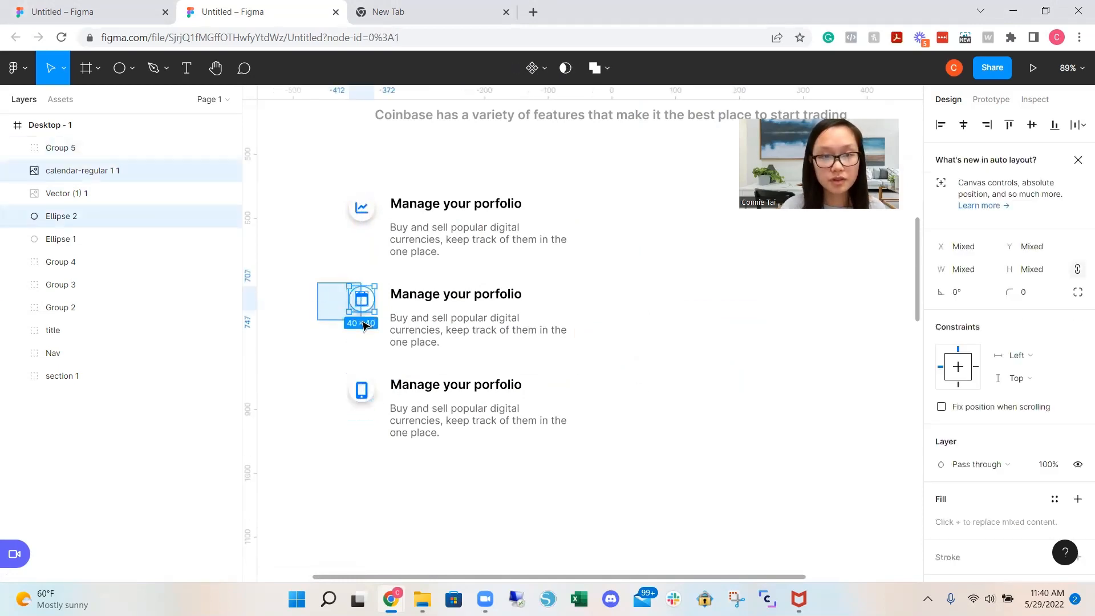
{"action": "key", "text": "ctrl+g"}
{"action": "left_click_drag", "start_coordinate": [325, 182], "coordinate": [357, 226]}
{"action": "key", "text": "ctrl+g"}
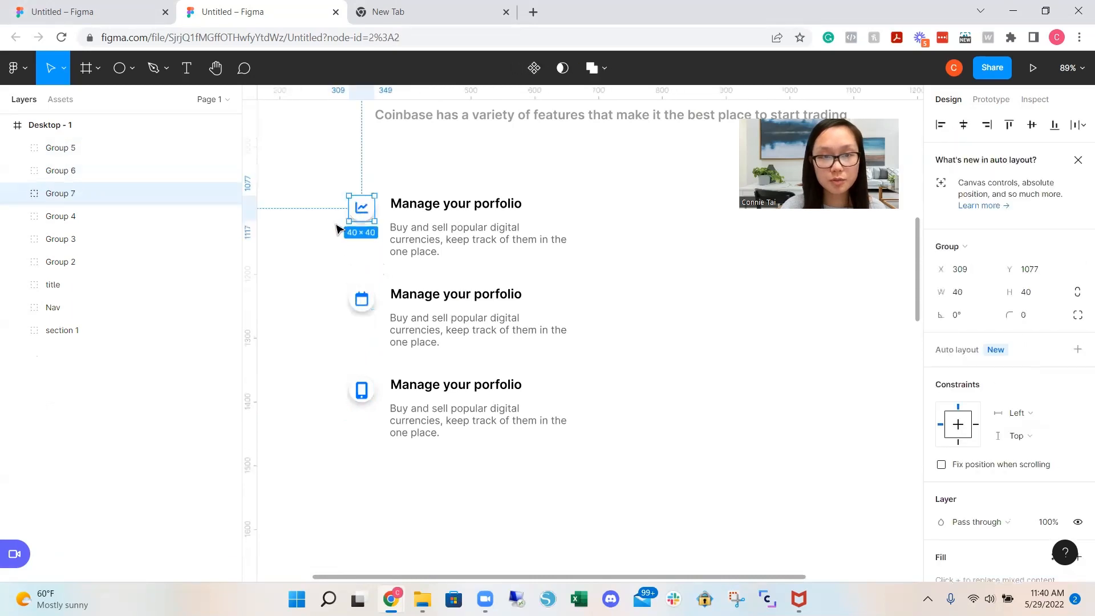
Group each circular icon with the feature text beside it, making three separate rows
{"action": "left_click_drag", "start_coordinate": [309, 186], "coordinate": [521, 257]}
{"action": "key", "text": "ctrl+g"}
{"action": "left_click_drag", "start_coordinate": [337, 293], "coordinate": [491, 335]}
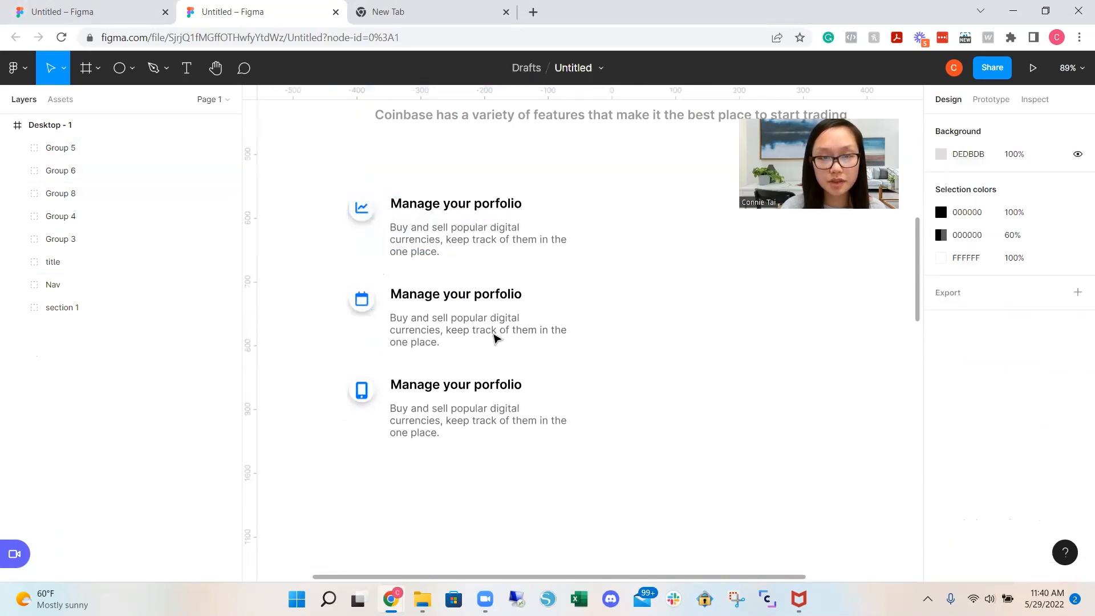
{"action": "key", "text": "ctrl+g"}
{"action": "left_click_drag", "start_coordinate": [330, 403], "coordinate": [455, 428]}
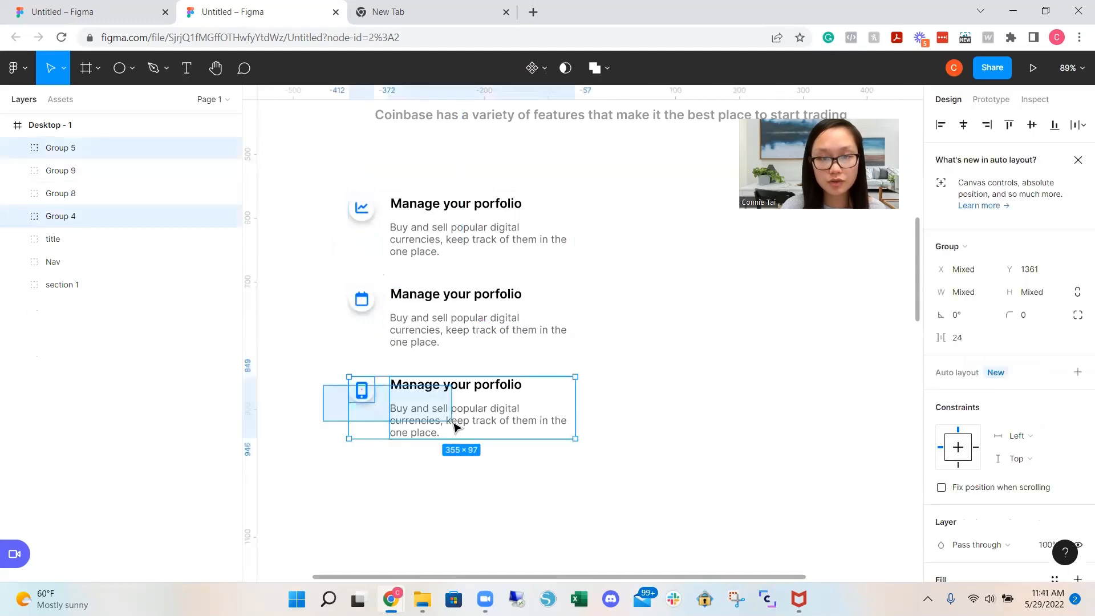
{"action": "key", "text": "ctrl+g"}
Combine the three feature rows into one vertical auto layout and slightly reduce the spacing between them
{"action": "left_click", "coordinate": [638, 495]}
{"action": "left_click_drag", "start_coordinate": [639, 494], "coordinate": [346, 184]}
{"action": "key", "text": "ctrl+g"}
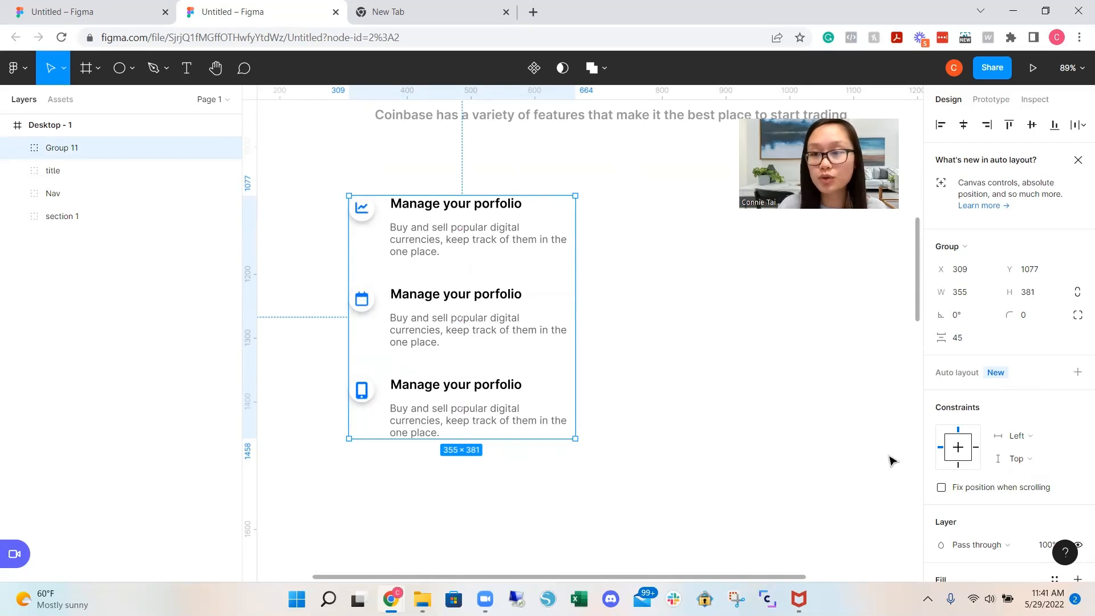
{"action": "key", "text": "shift+a"}
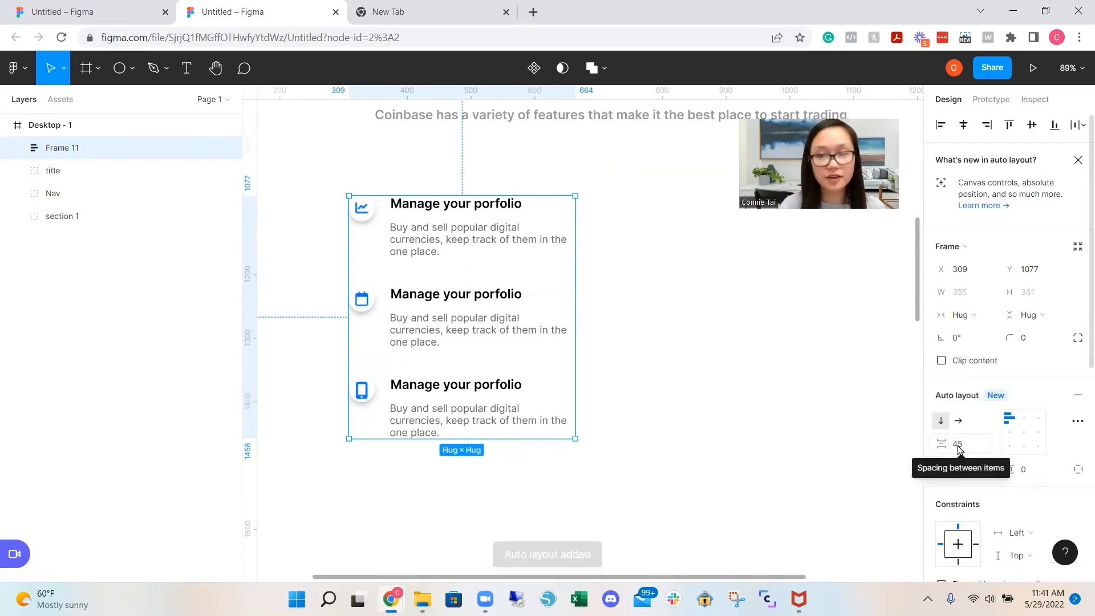
{"action": "mouse_move", "coordinate": [941, 444]}
{"action": "left_mouse_down"}
{"action": "mouse_move", "coordinate": [931, 444]}
{"action": "mouse_move", "coordinate": [941, 445]}
{"action": "left_mouse_up"}
{"action": "left_click", "coordinate": [717, 370]}
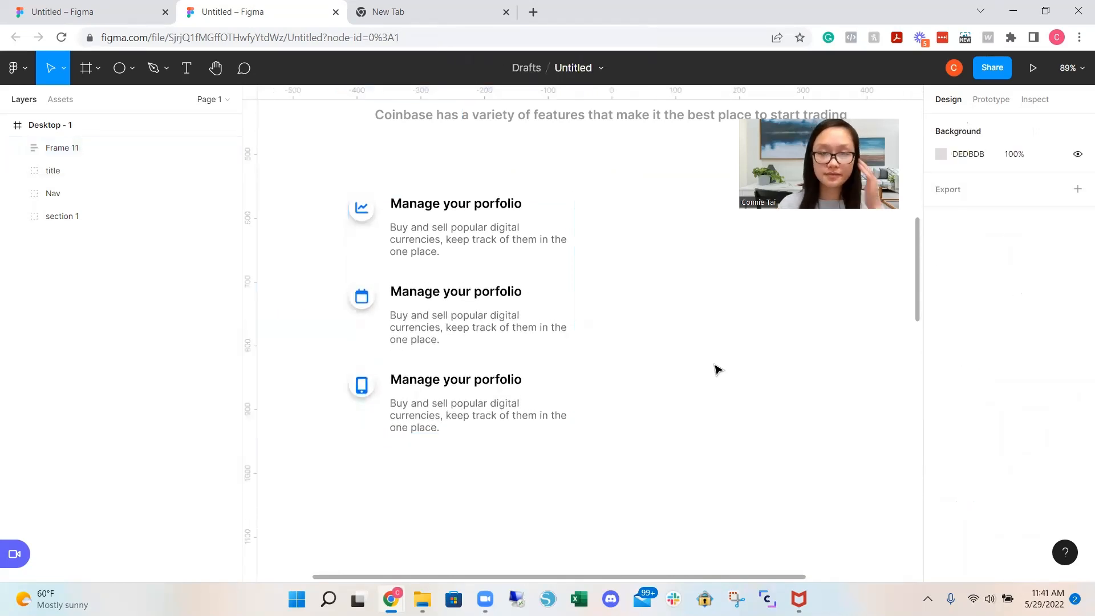
Add the 480 × 374 chart image file to the page beside the feature rows, at about X 726, Y 1081
{"action": "scroll", "coordinate": [717, 370], "scroll_direction": "down", "scroll_amount": 1}
{"action": "scroll", "coordinate": [718, 370], "scroll_direction": "up", "scroll_amount": 1}
{"action": "scroll", "coordinate": [717, 369], "scroll_direction": "down", "scroll_amount": 1}
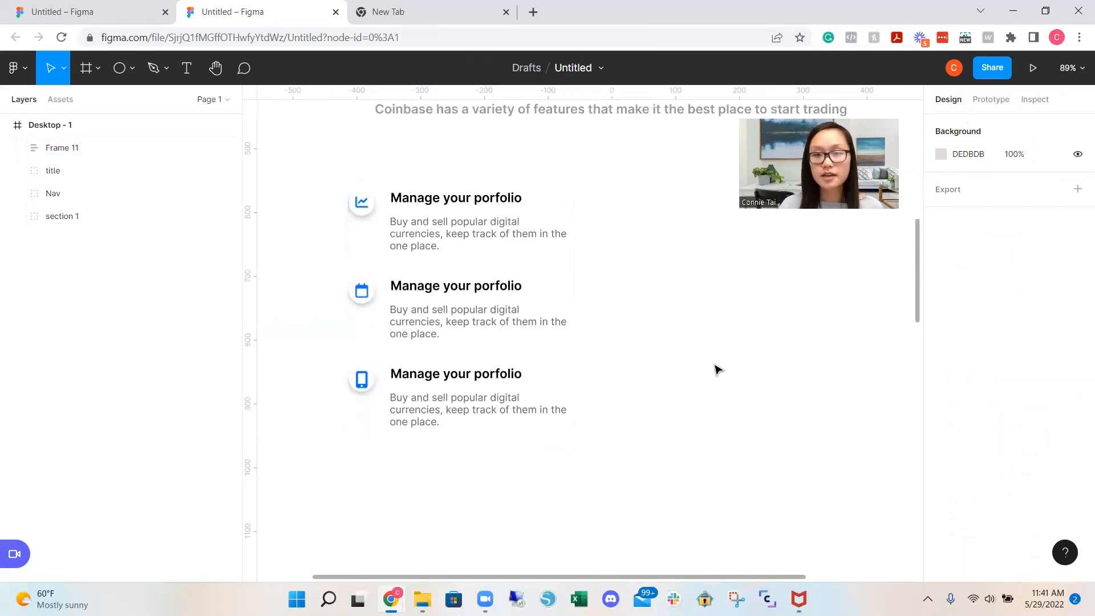
{"action": "scroll", "coordinate": [718, 369], "scroll_direction": "down", "scroll_amount": 3}
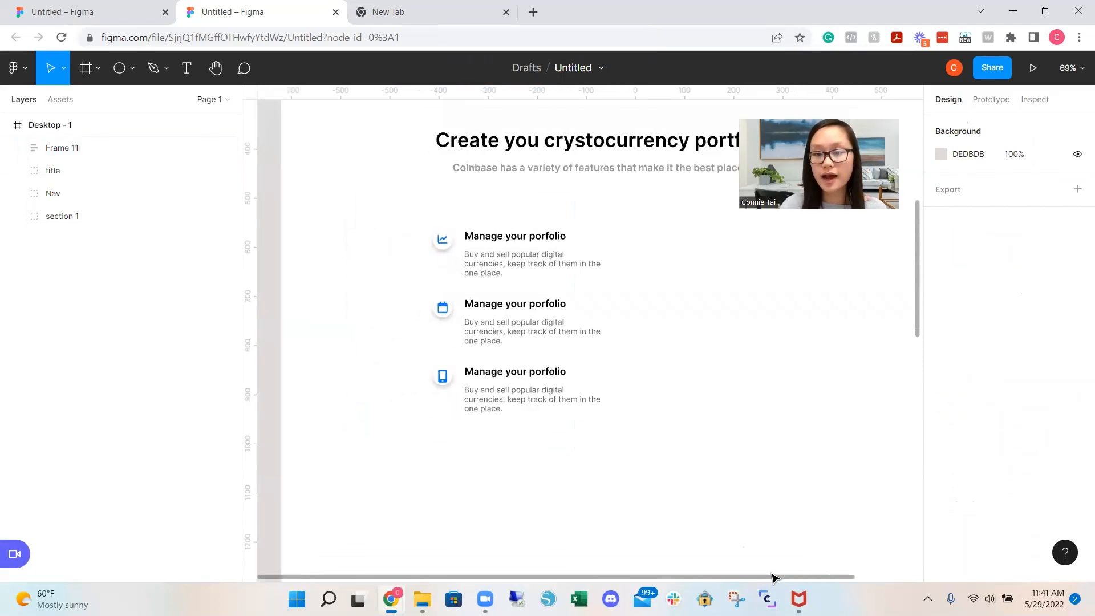
{"action": "left_click_drag", "start_coordinate": [773, 577], "coordinate": [826, 576]}
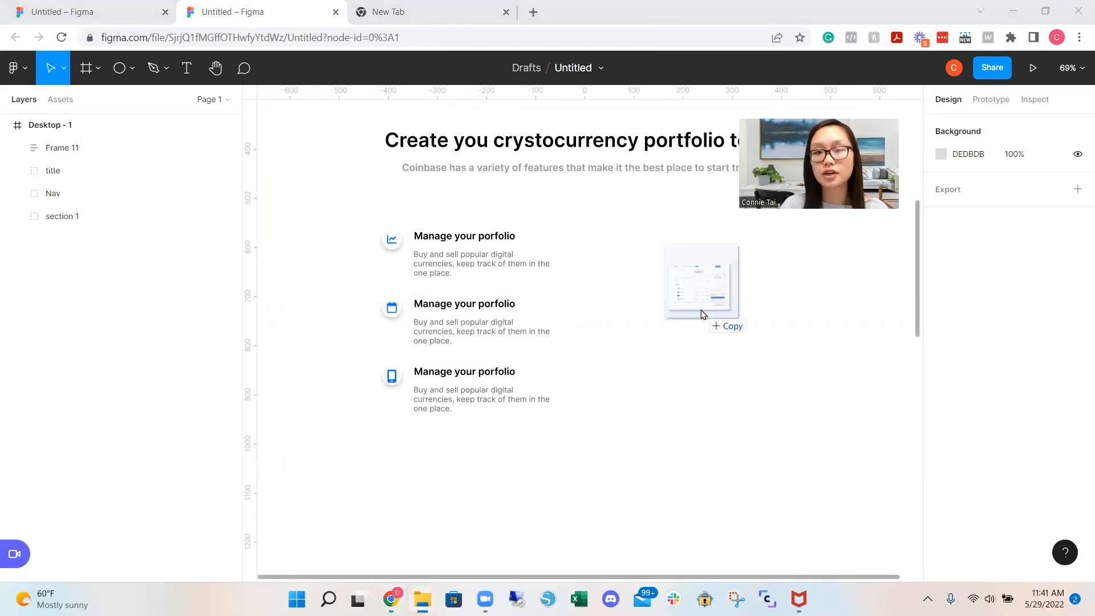
{"action": "left_click_drag", "start_coordinate": [701, 313], "coordinate": [707, 330]}
{"action": "scroll", "coordinate": [706, 329], "scroll_direction": "down", "scroll_amount": 2}
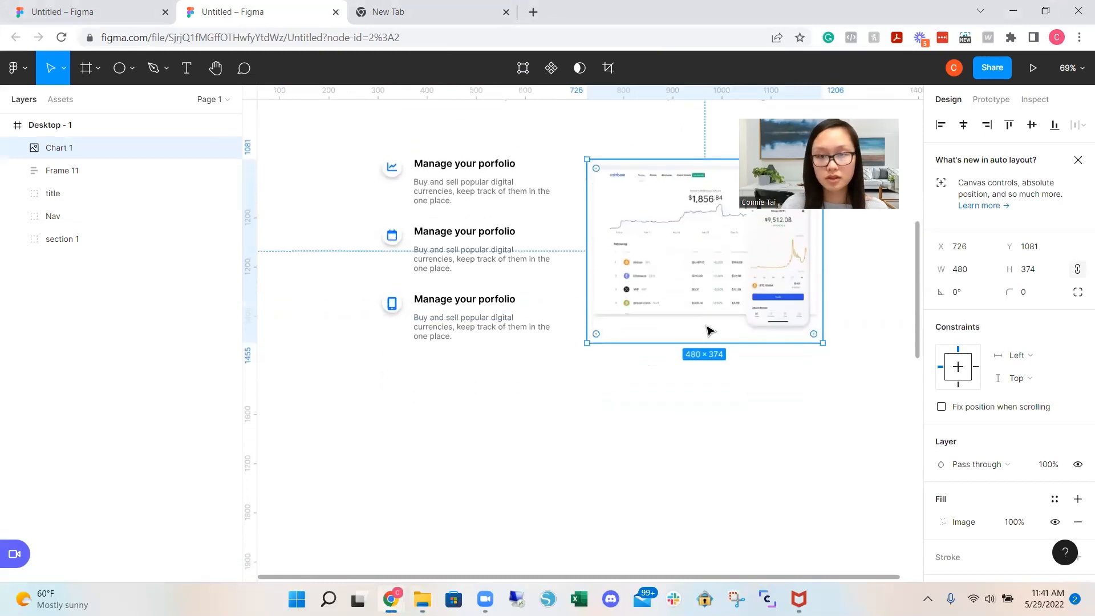
{"action": "scroll", "coordinate": [707, 329], "scroll_direction": "down", "scroll_amount": 3, "text": "ctrl"}
{"action": "scroll", "coordinate": [709, 325], "scroll_direction": "up", "scroll_amount": 2}
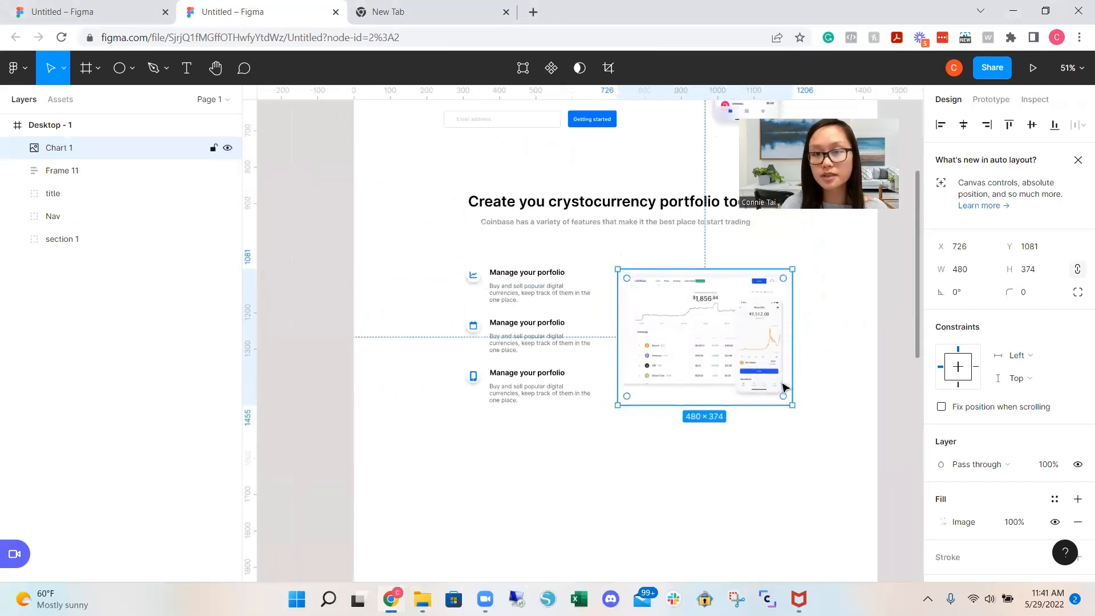
{"action": "left_click", "coordinate": [866, 375]}
{"action": "scroll", "coordinate": [863, 369], "scroll_direction": "up", "scroll_amount": 1}
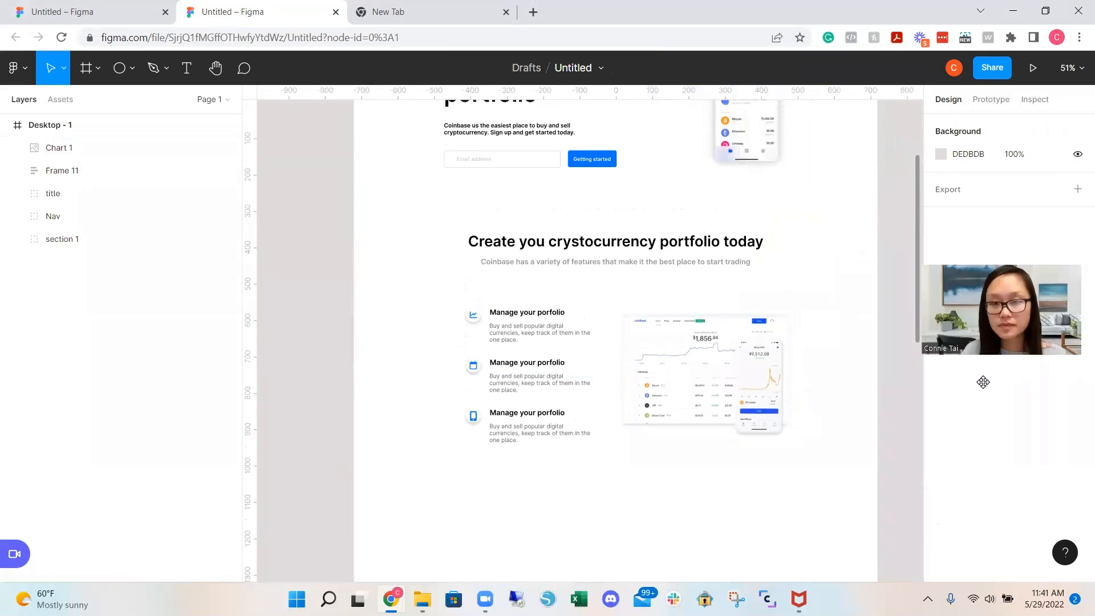
Move the feature rows and chart image together closer to the section title, to about X 296, Y 1048
{"action": "left_click_drag", "start_coordinate": [789, 483], "coordinate": [463, 312]}
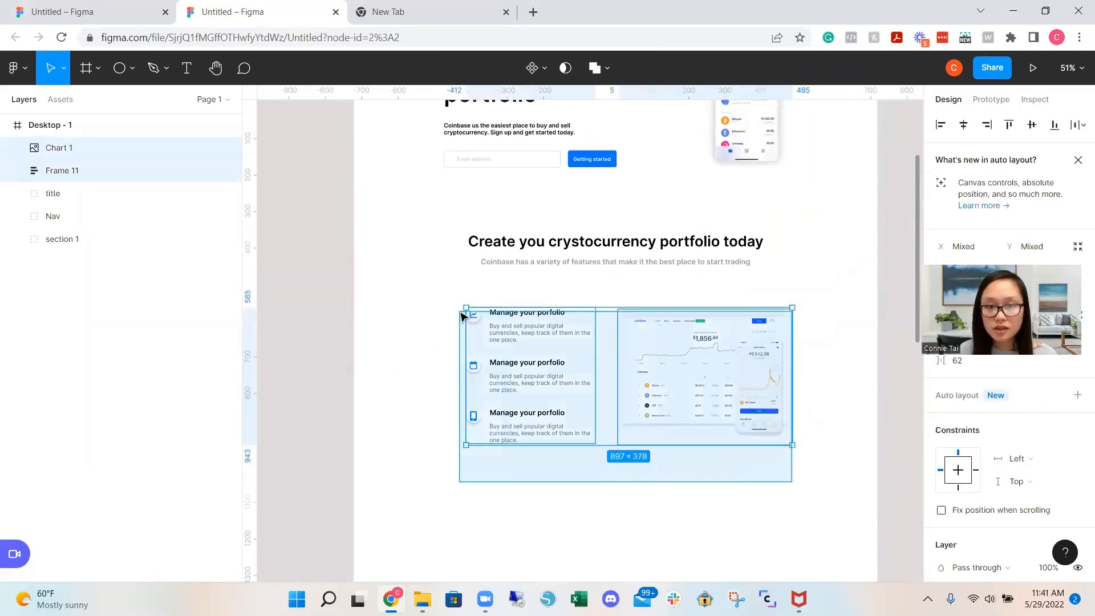
{"action": "mouse_move", "coordinate": [674, 371]}
{"action": "left_mouse_down"}
{"action": "mouse_move", "coordinate": [686, 363]}
{"action": "mouse_move", "coordinate": [678, 359]}
{"action": "left_mouse_up"}
{"action": "left_click", "coordinate": [798, 492]}
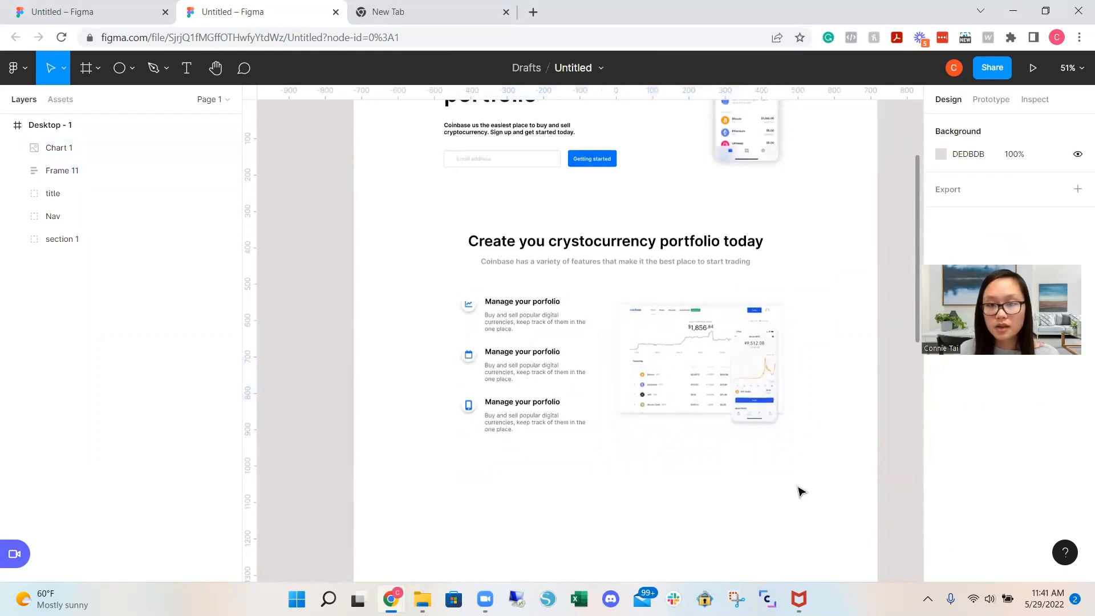
Group the feature rows with the chart image and select that group together with the section title
{"action": "left_click_drag", "start_coordinate": [793, 470], "coordinate": [446, 309]}
{"action": "key", "text": "ctrl+g"}
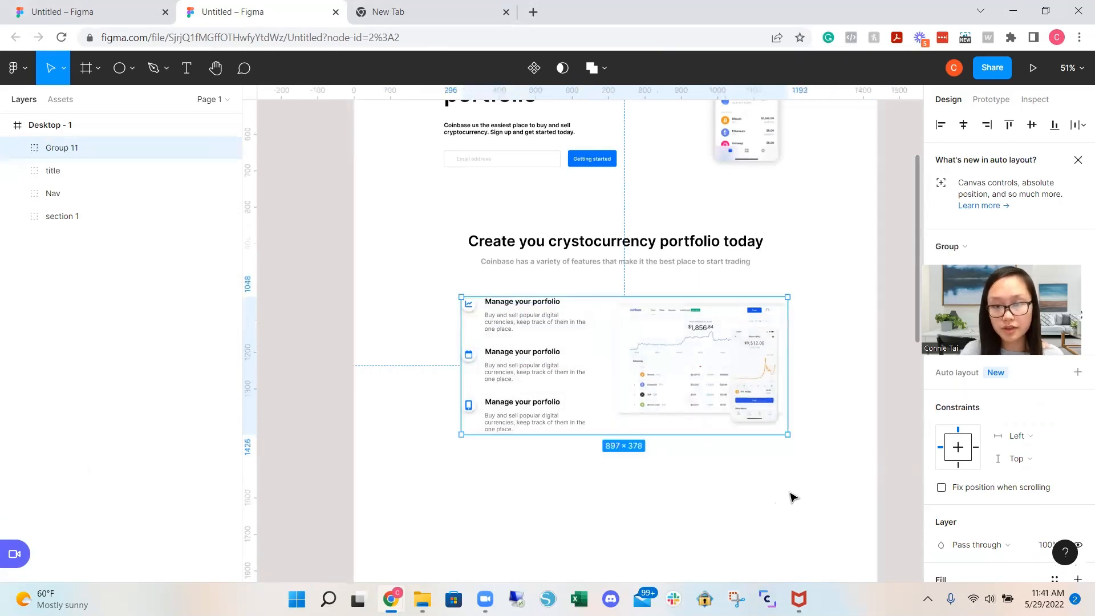
{"action": "left_click_drag", "start_coordinate": [810, 471], "coordinate": [441, 231]}
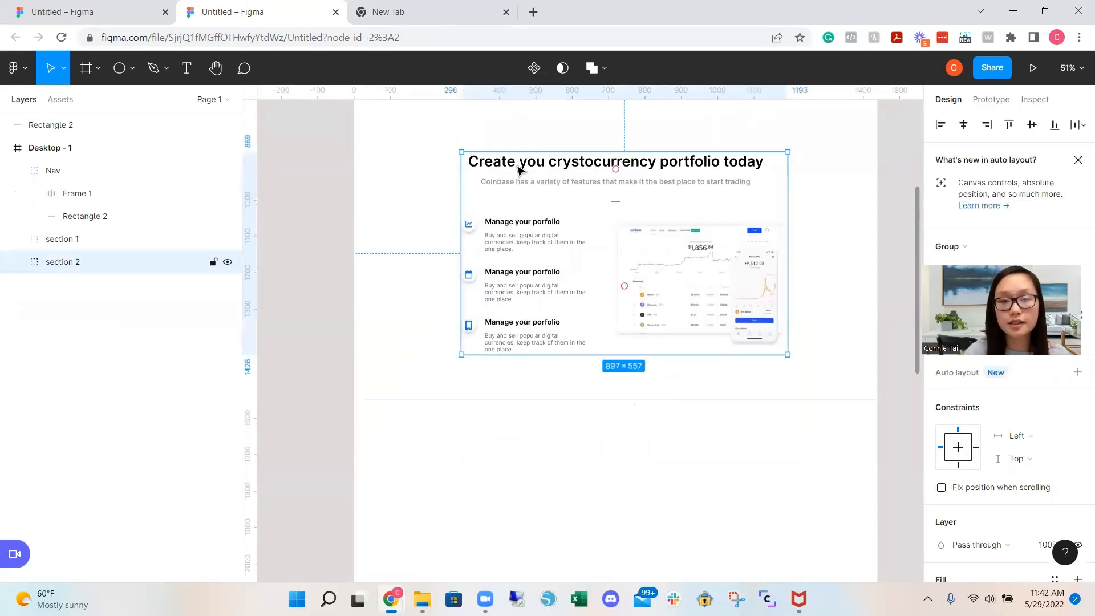
Duplicate the portfolio section's title group into the empty area below the divider line, at about X 326, Y 1647
{"action": "left_click", "coordinate": [519, 169]}
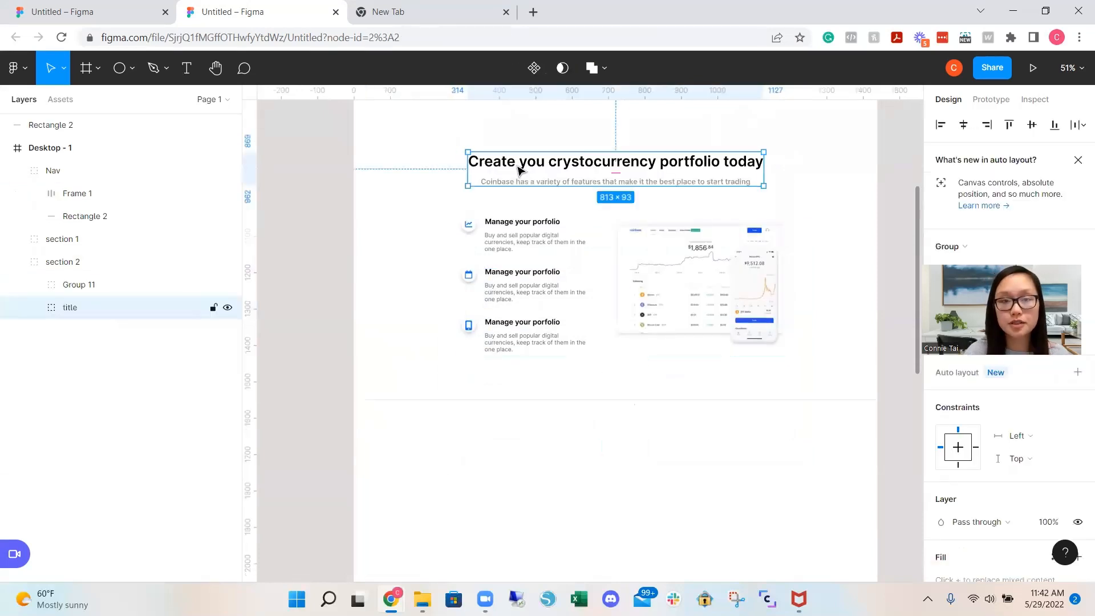
{"action": "left_click_drag", "start_coordinate": [559, 170], "coordinate": [564, 454], "text": "alt"}
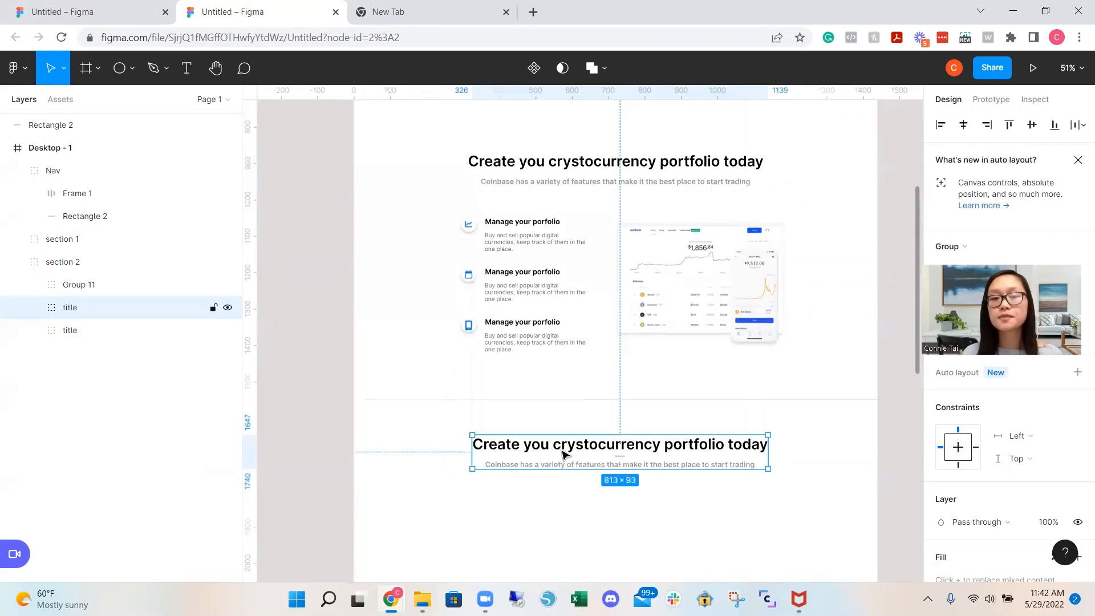
{"action": "scroll", "coordinate": [723, 350], "scroll_direction": "down", "scroll_amount": 4}
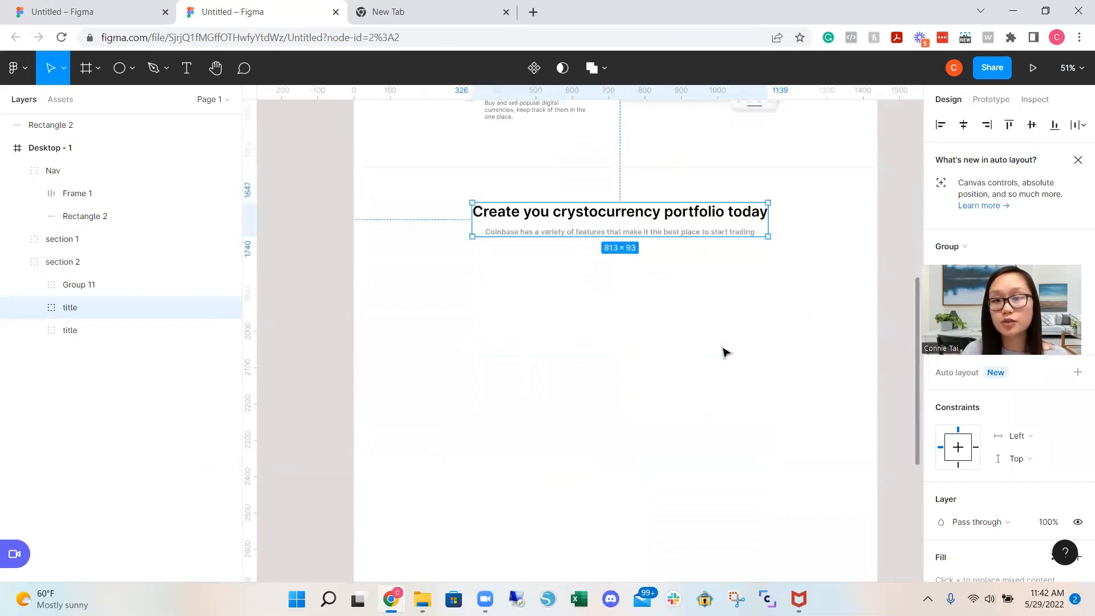
{"action": "left_click", "coordinate": [724, 352]}
{"action": "scroll", "coordinate": [723, 350], "scroll_direction": "up", "scroll_amount": 1}
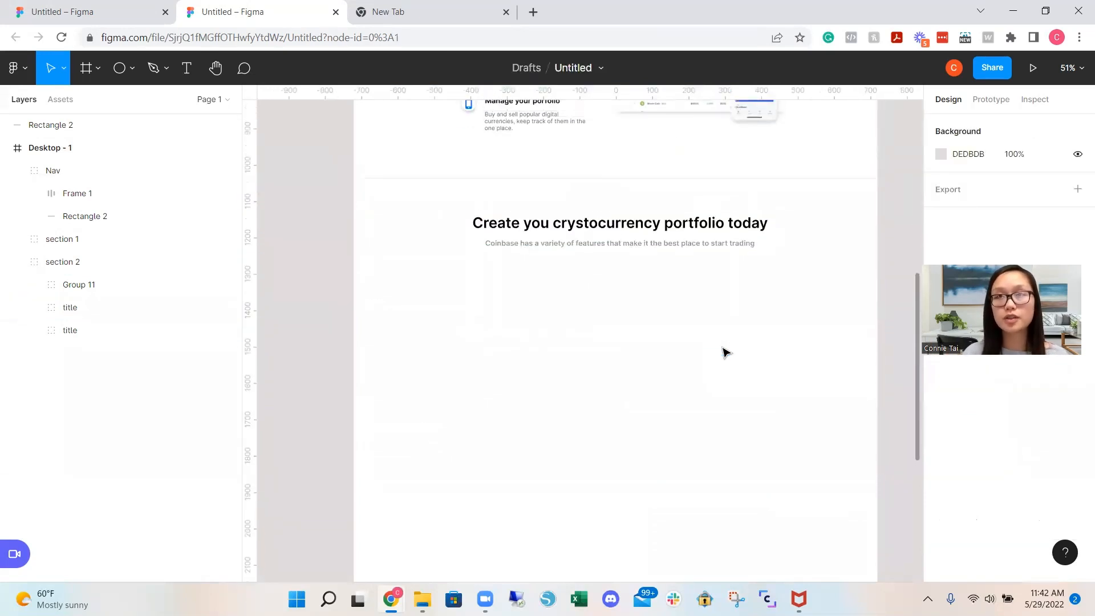
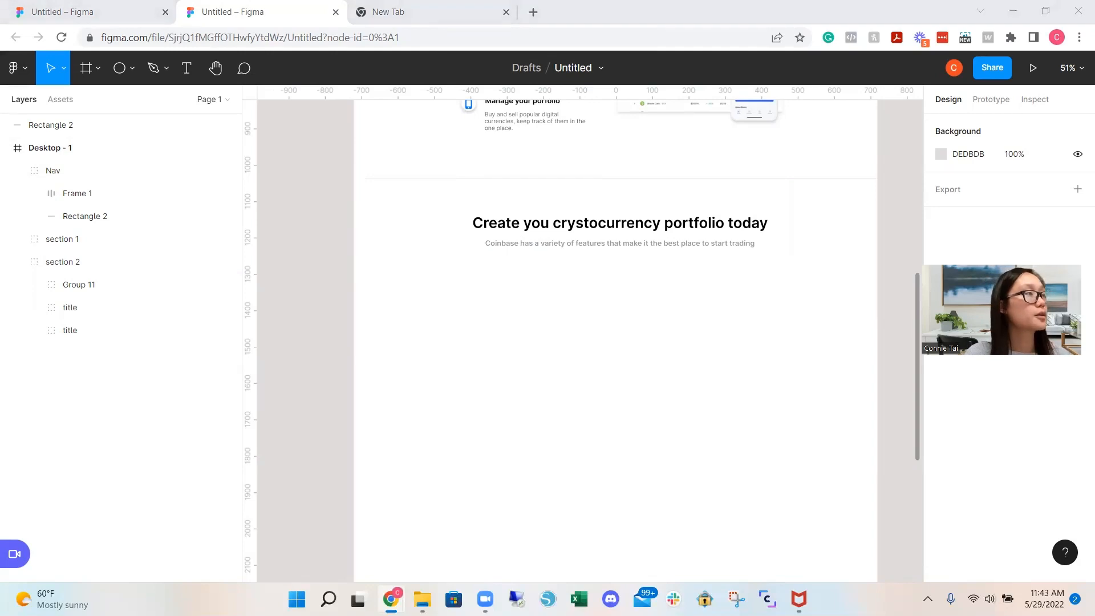
Change the duplicated title's heading to "The most trusted cryptocurrency platform"
{"action": "left_click", "coordinate": [657, 228]}
{"action": "double_click", "coordinate": [657, 228]}
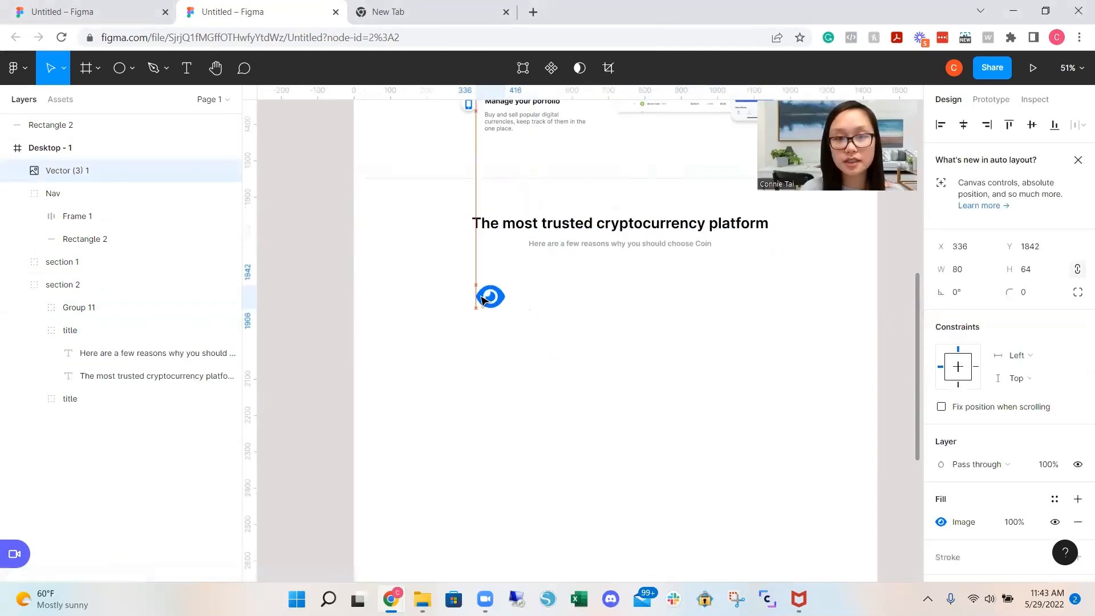
Move the eye icon below the new title to X 296, Y 1864, aligned with the feature rows' outer edge
{"action": "left_click_drag", "start_coordinate": [484, 302], "coordinate": [470, 313]}
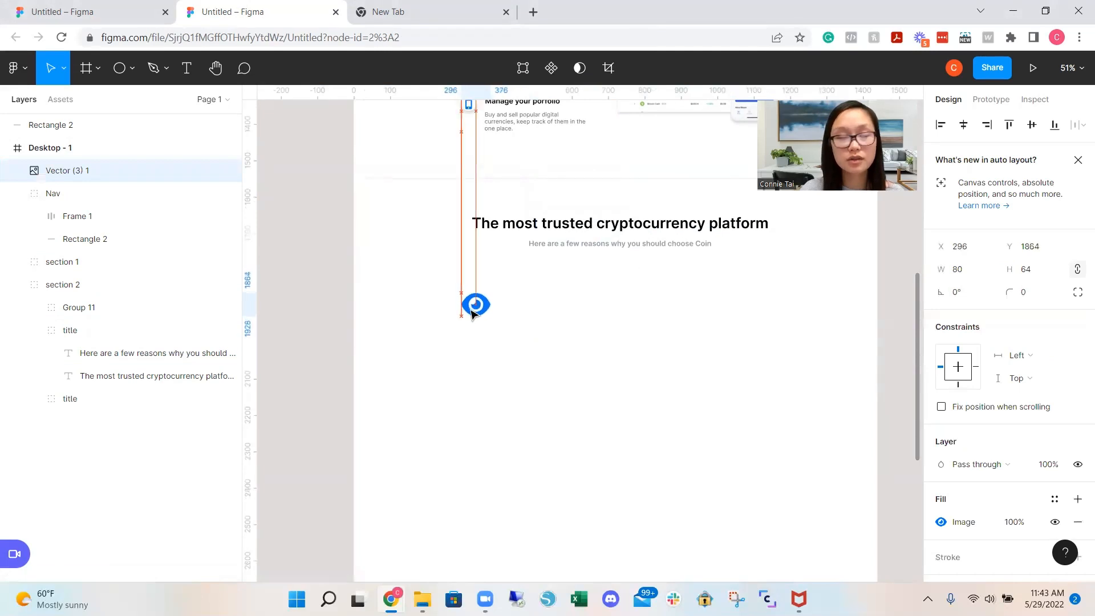
{"action": "left_click", "coordinate": [611, 340]}
{"action": "scroll", "coordinate": [623, 364], "scroll_direction": "up", "scroll_amount": 1}
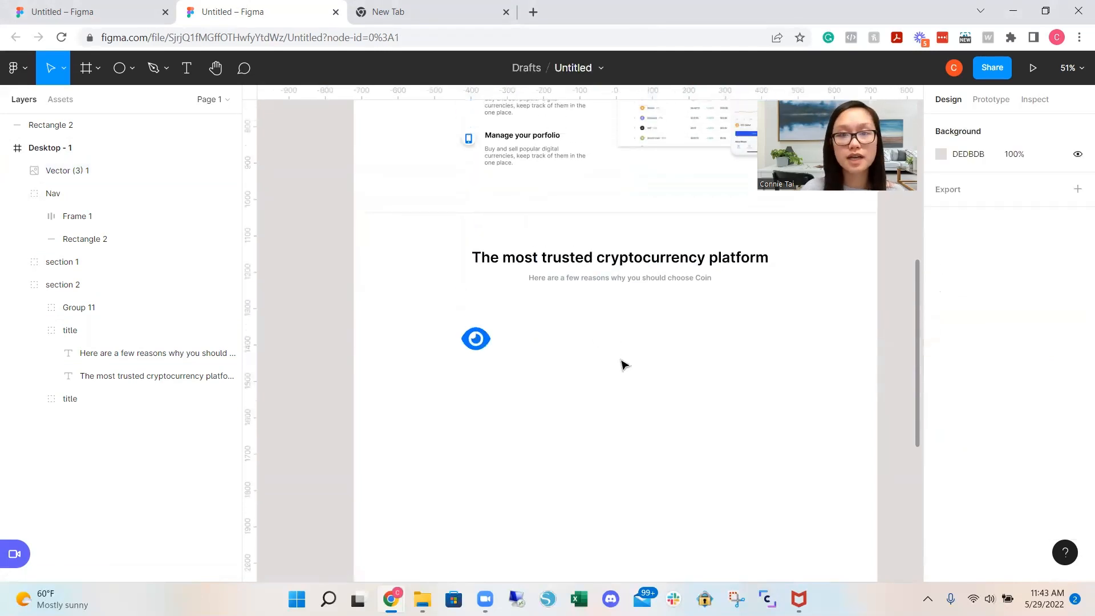
Duplicate the third feature row's heading and description group beneath the eye icon, at X 252, Y 2000
{"action": "scroll", "coordinate": [622, 364], "scroll_direction": "up", "scroll_amount": 2}
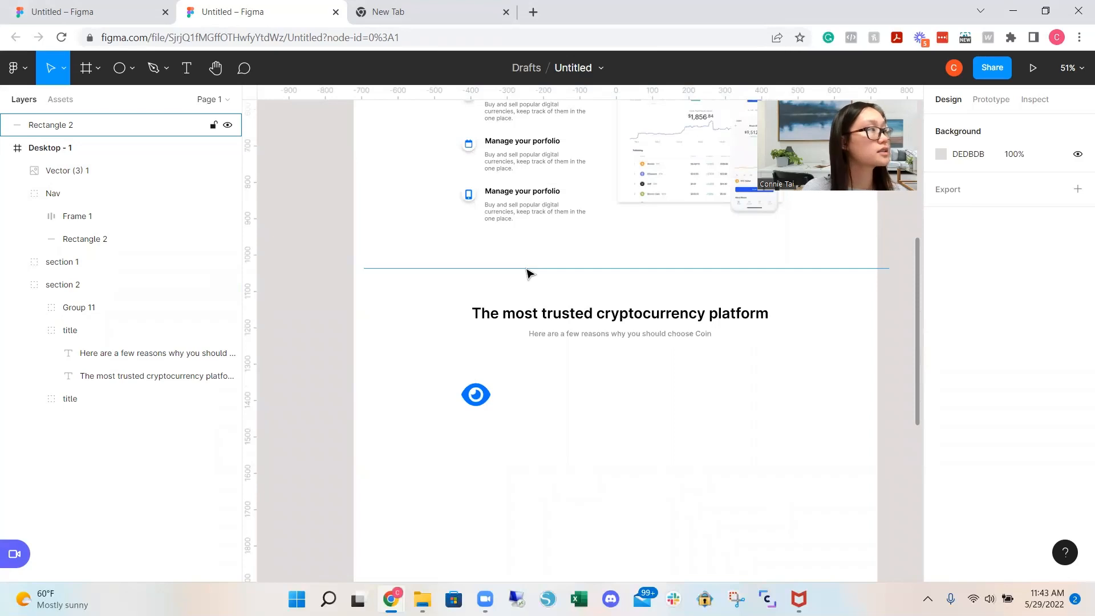
{"action": "double_click", "coordinate": [536, 195]}
{"action": "double_click", "coordinate": [535, 196]}
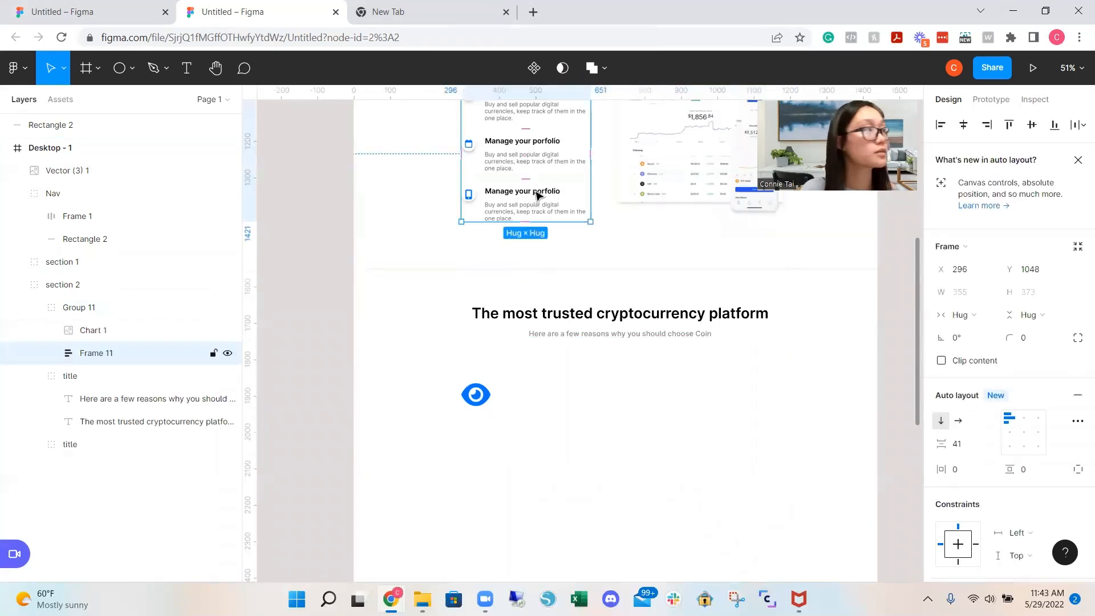
{"action": "double_click", "coordinate": [529, 210]}
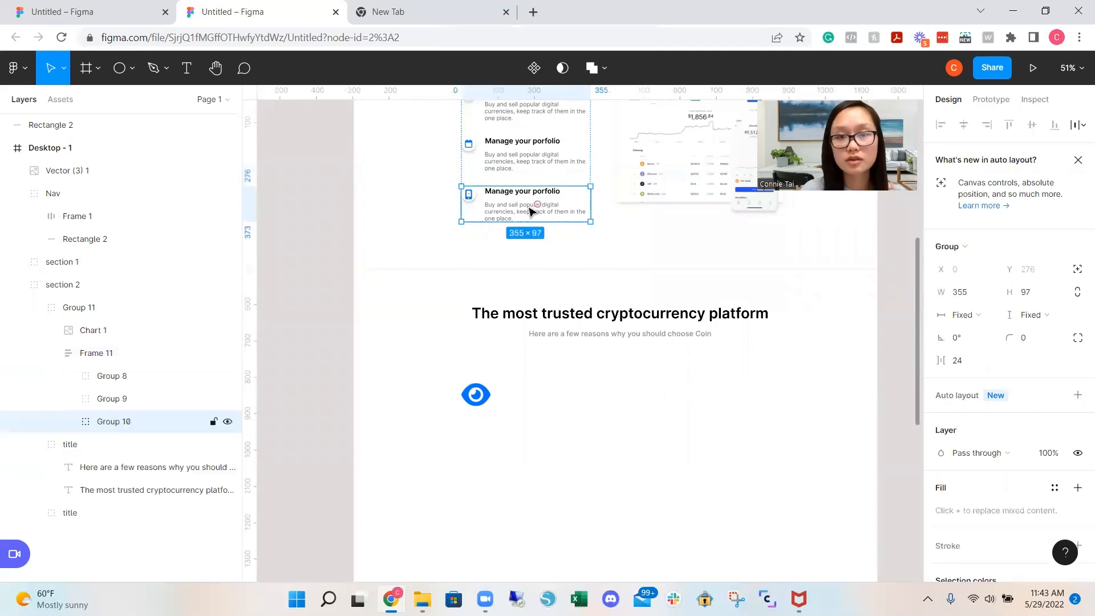
{"action": "double_click", "coordinate": [529, 211]}
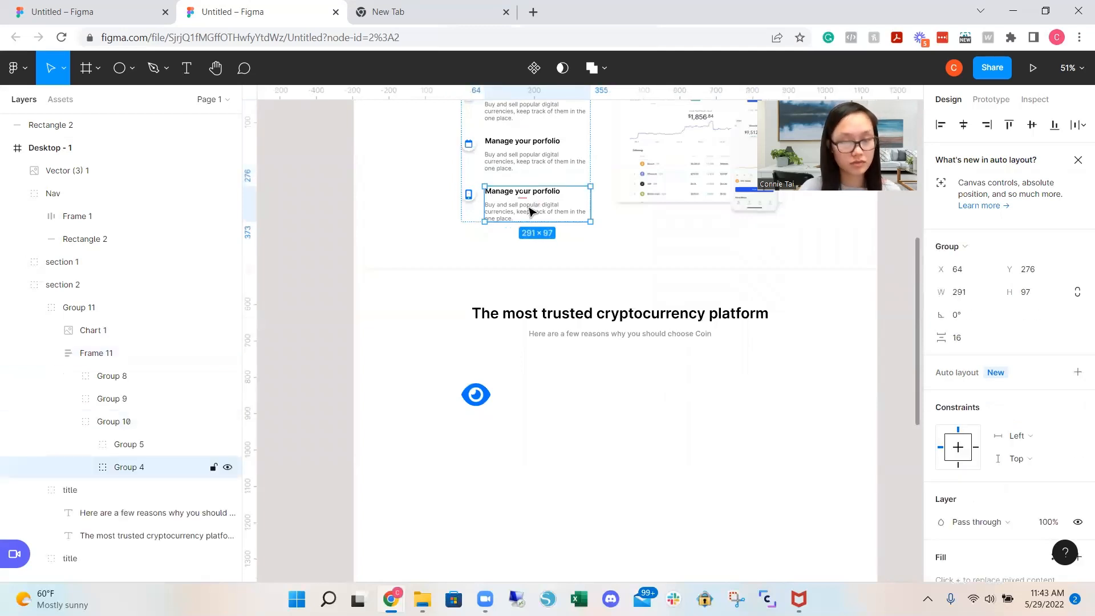
{"action": "left_click_drag", "start_coordinate": [529, 211], "coordinate": [494, 456]}
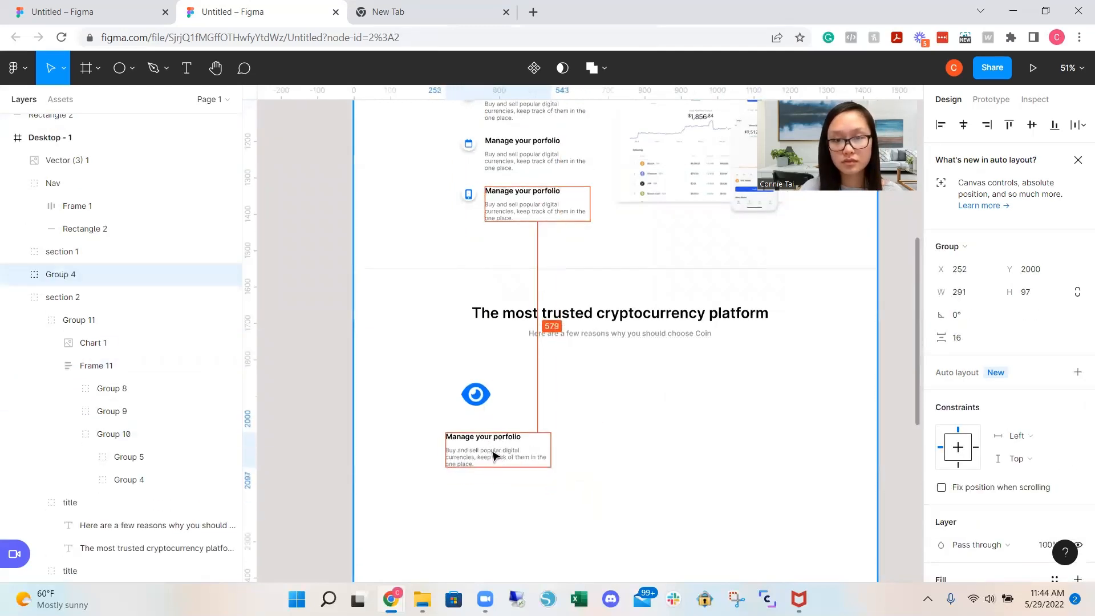
Centre-align the copied text with a size 25 heading and move its description to X 209, Y 2069
{"action": "scroll", "coordinate": [718, 427], "scroll_direction": "down", "scroll_amount": 1}
{"action": "scroll", "coordinate": [973, 473], "scroll_direction": "down", "scroll_amount": 5}
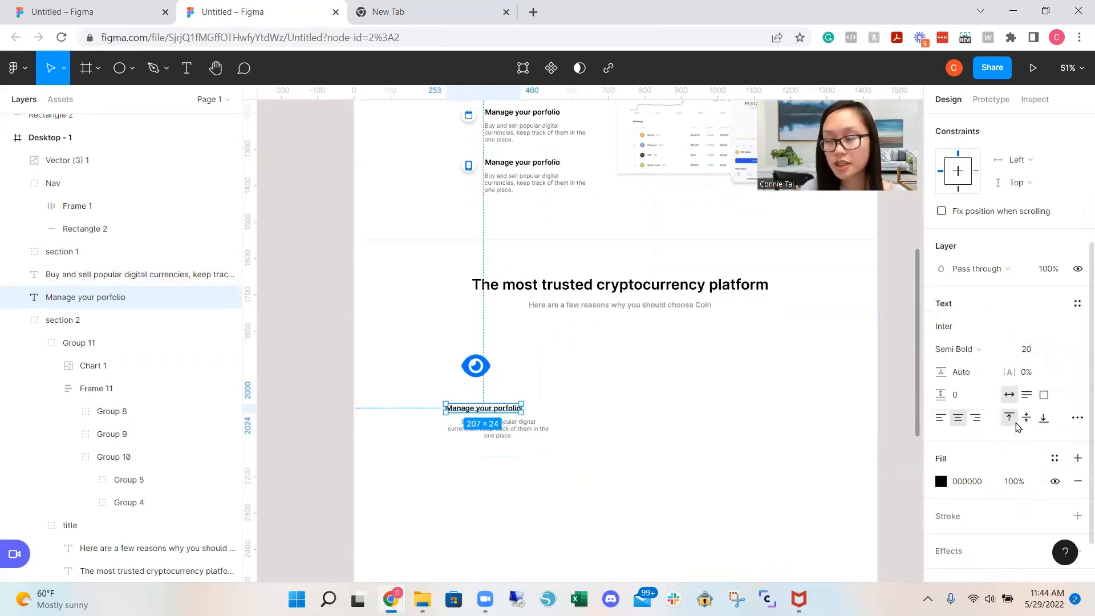
{"action": "scroll", "coordinate": [1017, 427], "scroll_direction": "down", "scroll_amount": 1}
{"action": "left_click", "coordinate": [1034, 335]}
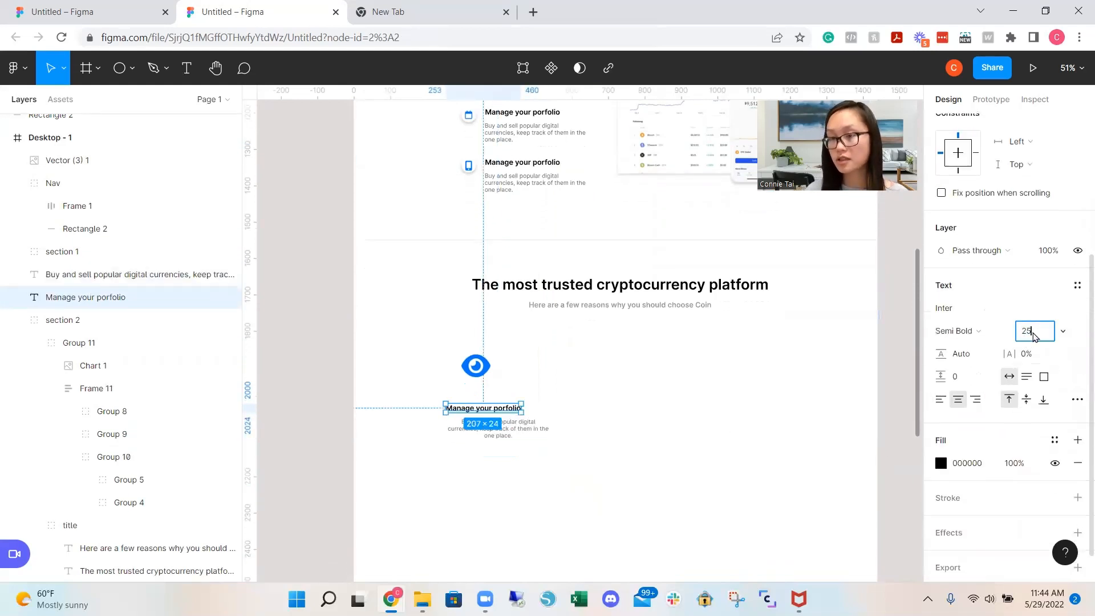
{"action": "type", "text": "25"}
{"action": "key", "text": "Return"}
{"action": "left_click", "coordinate": [665, 469]}
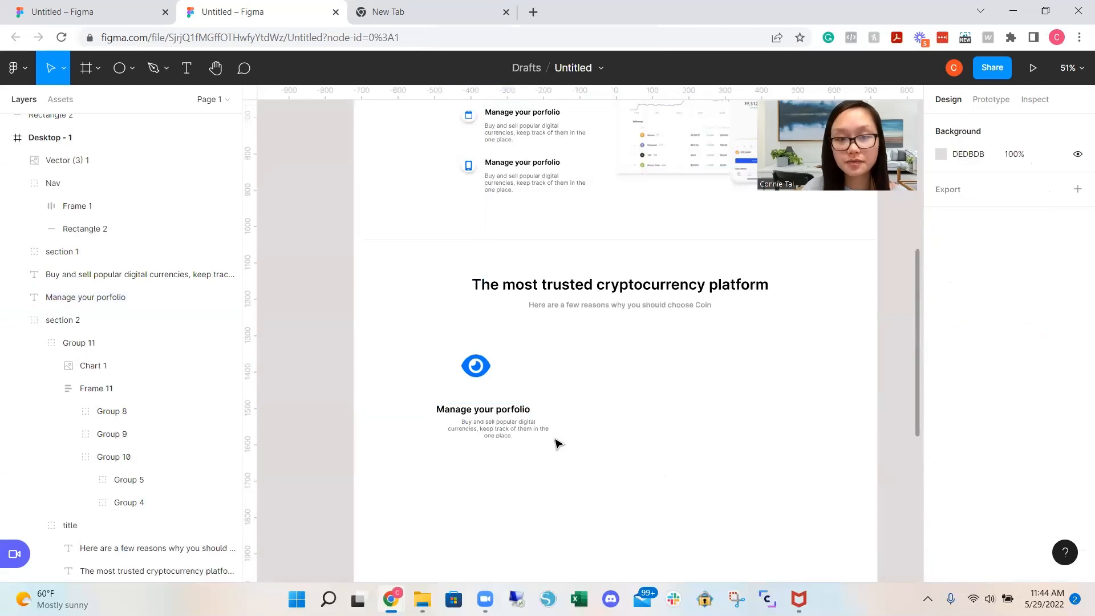
{"action": "left_click_drag", "start_coordinate": [509, 430], "coordinate": [494, 440]}
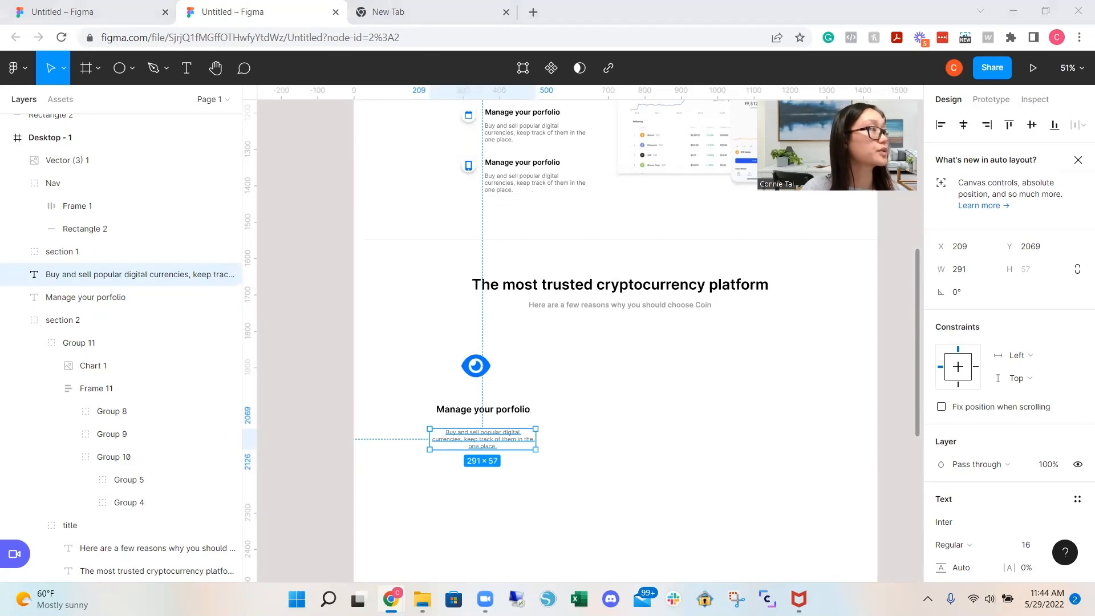
Change the copied heading to "Secure storage" and its description to "We store the vast majority of the digital assets in secure offline storage."
{"action": "double_click", "coordinate": [479, 409]}
{"action": "type", "text": "Secure storage"}
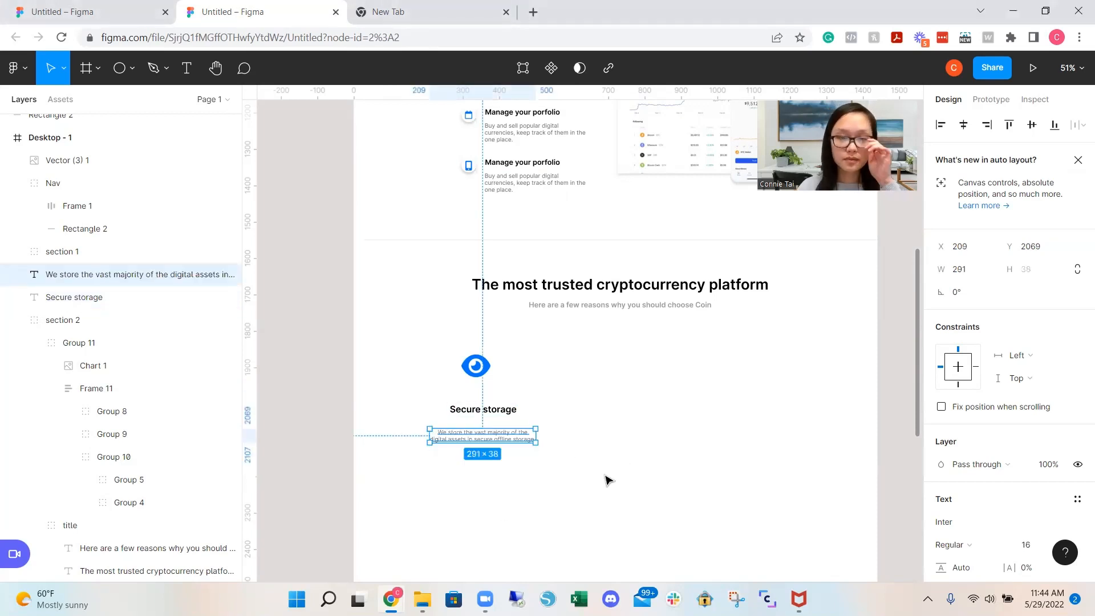
{"action": "left_click", "coordinate": [607, 478]}
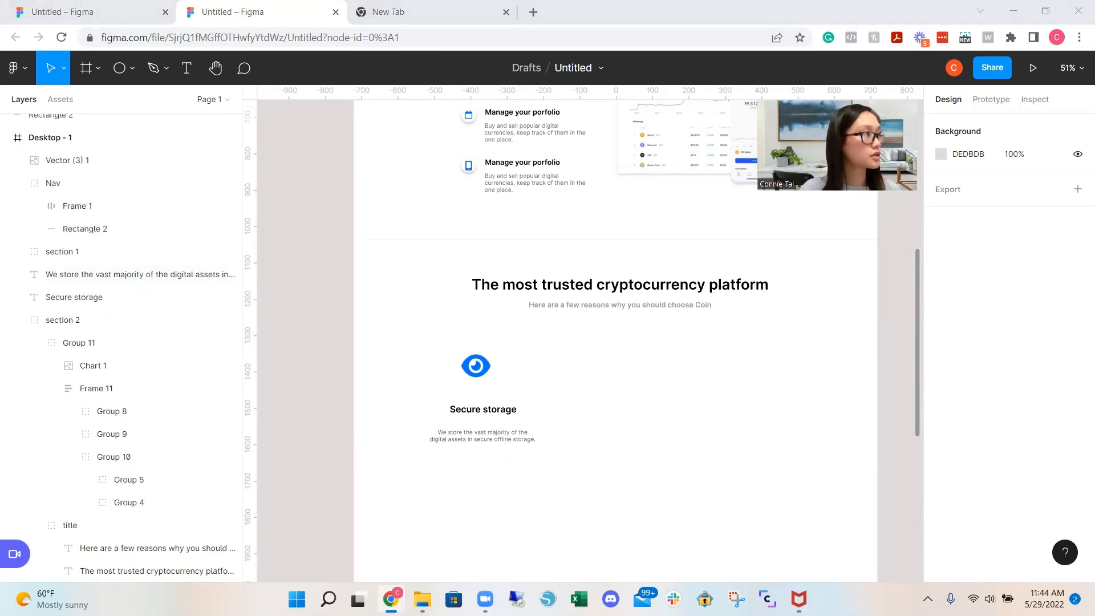
Add the text "Learn how Coinbase keeps your funds safe and secure" in blue 0075FF and place it below the Secure storage description
{"action": "left_click", "coordinate": [550, 482]}
{"action": "type", "text": "Learn how Coinbase keeps your funds safe and secure."}
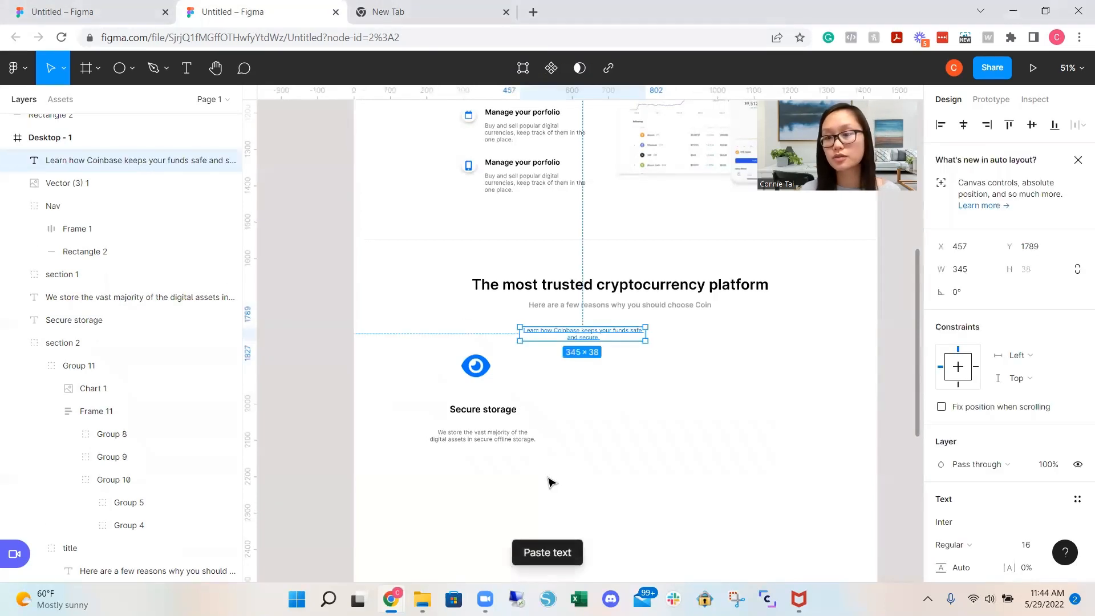
{"action": "scroll", "coordinate": [1006, 456], "scroll_direction": "down", "scroll_amount": 4}
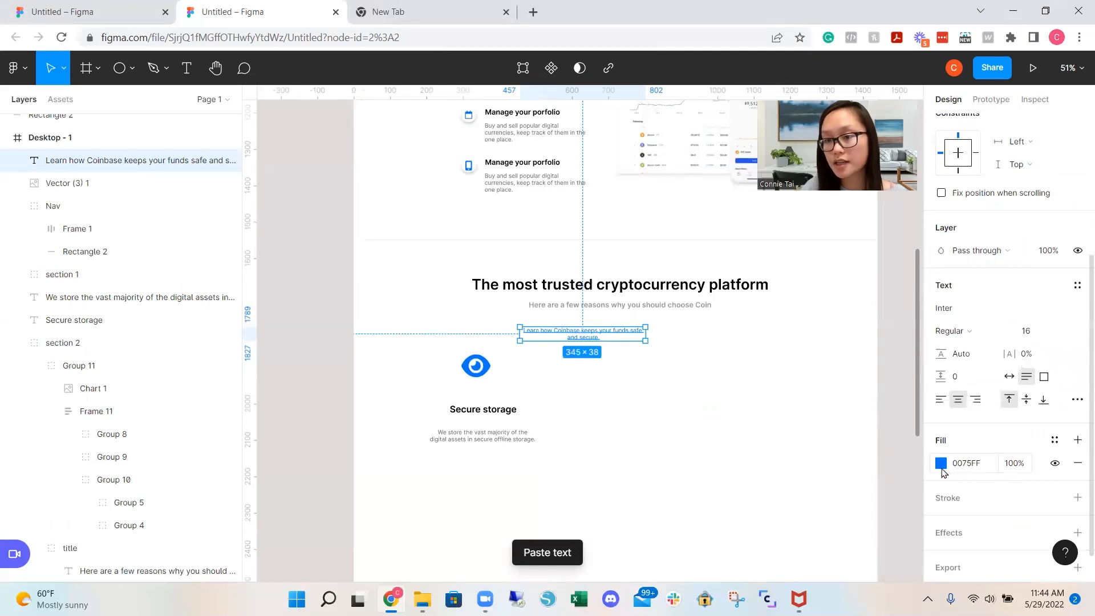
{"action": "left_click", "coordinate": [675, 378]}
{"action": "left_click_drag", "start_coordinate": [606, 334], "coordinate": [488, 461]}
{"action": "scroll", "coordinate": [675, 413], "scroll_direction": "down", "scroll_amount": 1}
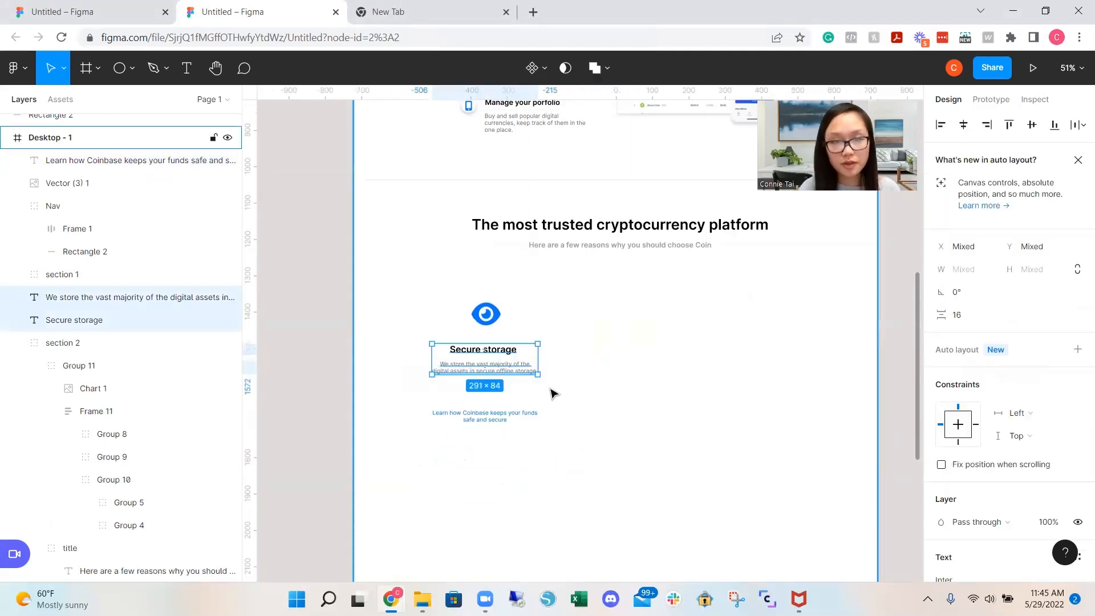
Group the Secure storage heading with its description, centre the eye icon above, and combine them in a vertical auto layout
{"action": "key", "text": "ctrl+g"}
{"action": "left_click", "coordinate": [670, 355]}
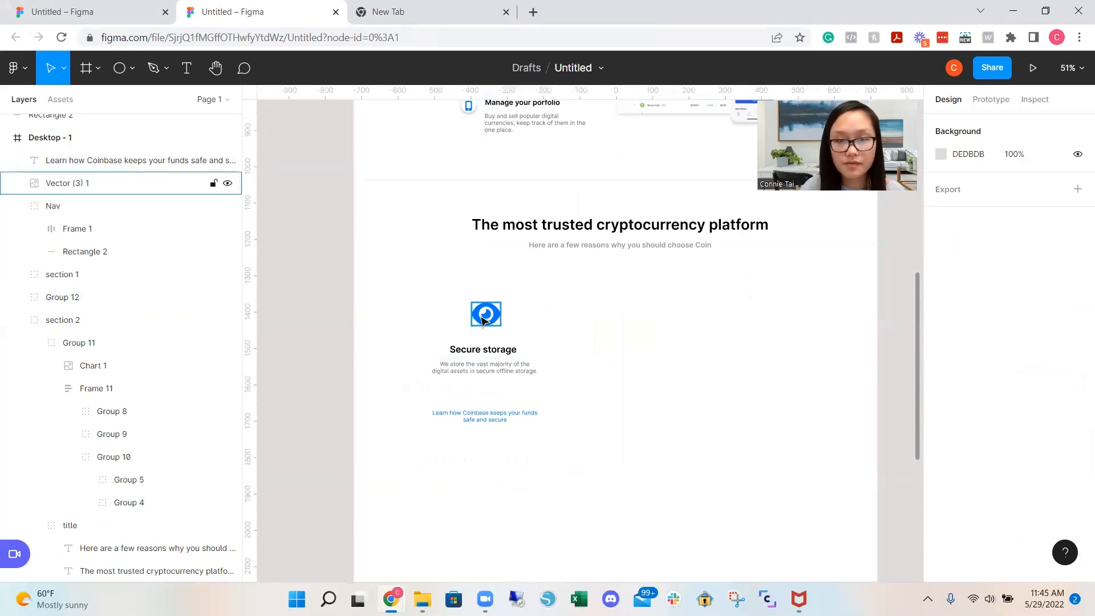
{"action": "left_click_drag", "start_coordinate": [483, 321], "coordinate": [480, 318]}
{"action": "left_click_drag", "start_coordinate": [410, 301], "coordinate": [563, 397]}
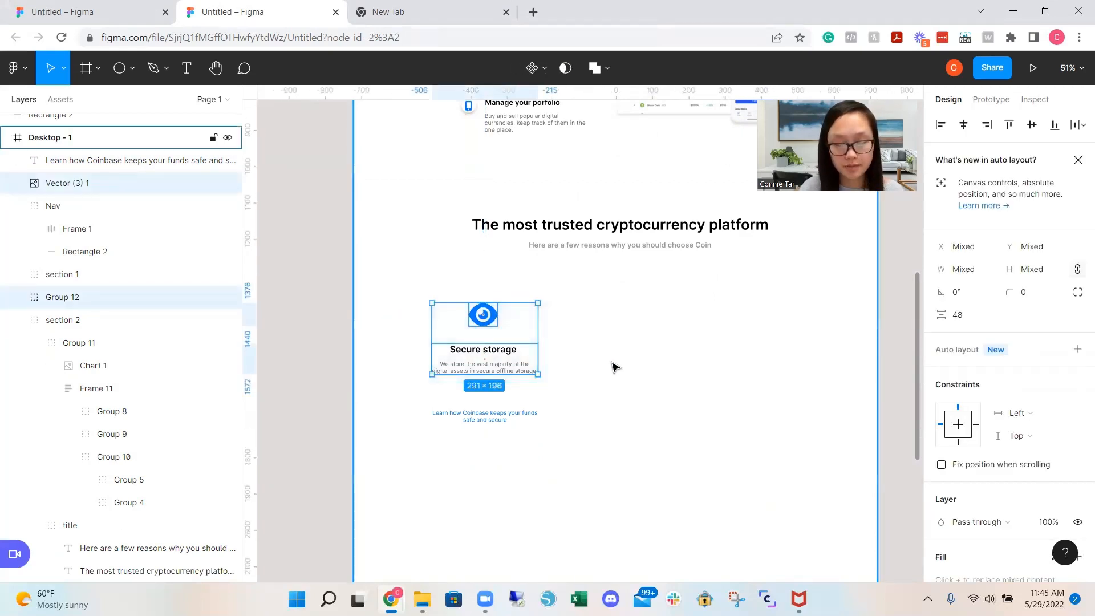
{"action": "key", "text": "shift+a"}
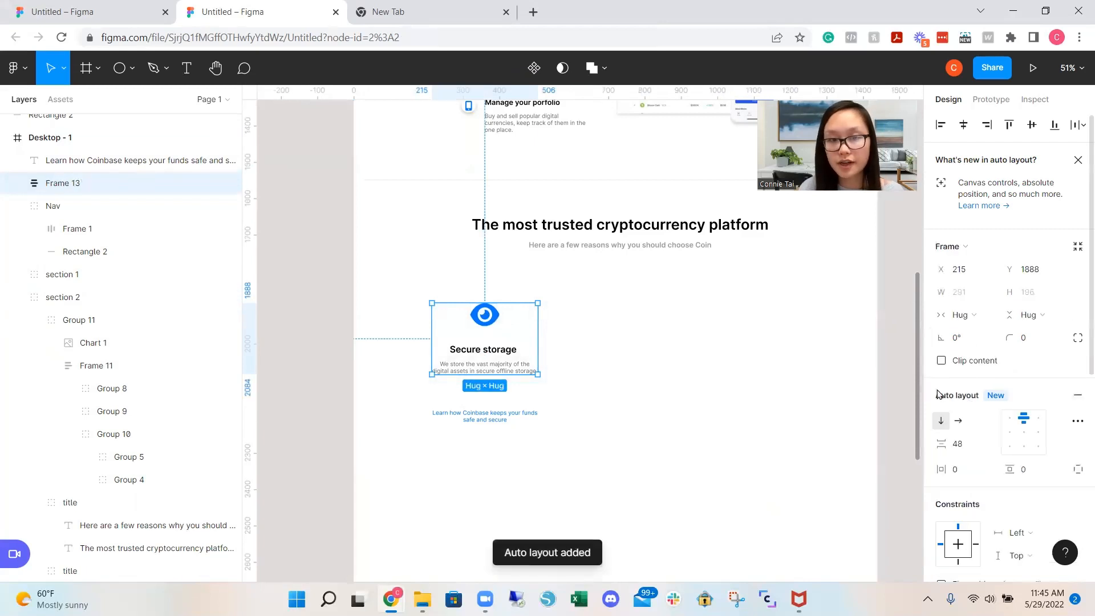
{"action": "left_click", "coordinate": [767, 386]}
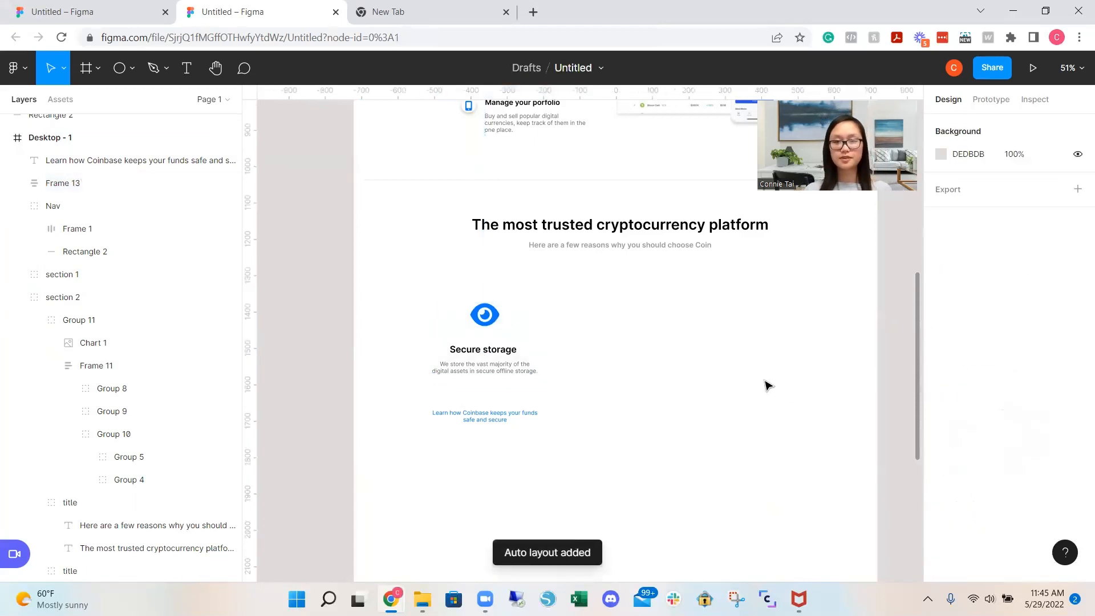
Combine the icon and text frame with the blue link text into one vertical auto layout card
{"action": "left_click_drag", "start_coordinate": [567, 454], "coordinate": [429, 306]}
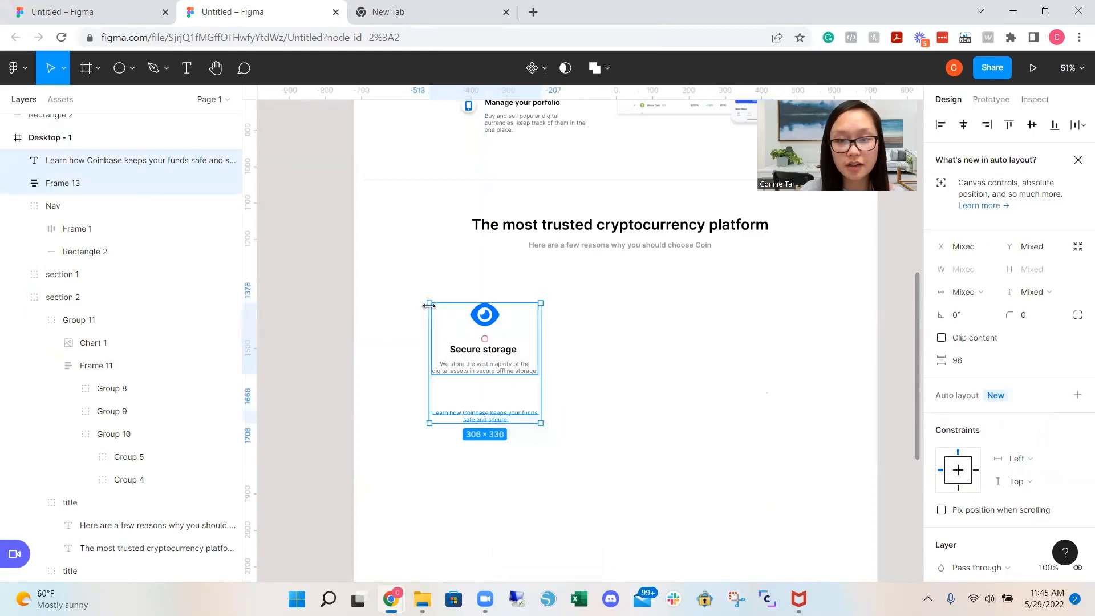
{"action": "key", "text": "ctrl+g"}
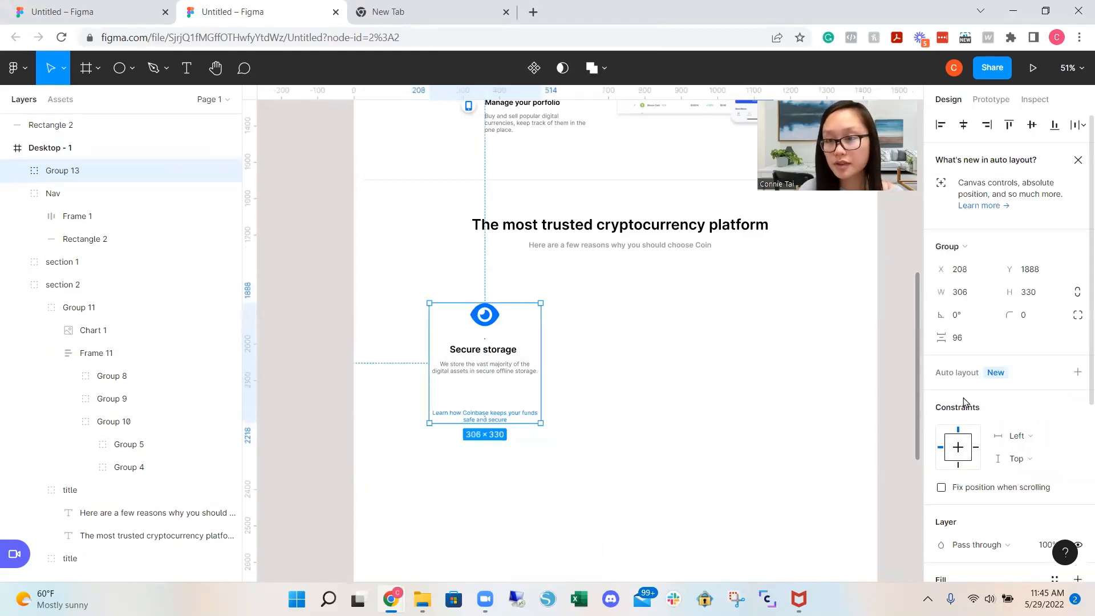
{"action": "key", "text": "shift+a"}
{"action": "left_click", "coordinate": [608, 448]}
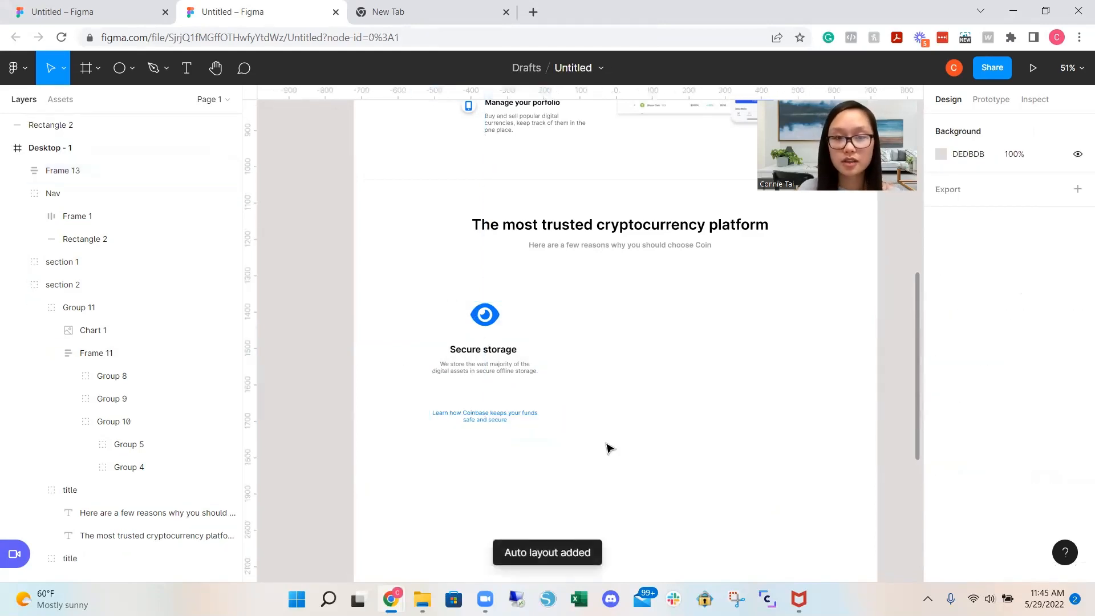
Duplicate the Secure storage card twice to form a row of three cards
{"action": "left_click_drag", "start_coordinate": [505, 446], "coordinate": [441, 285]}
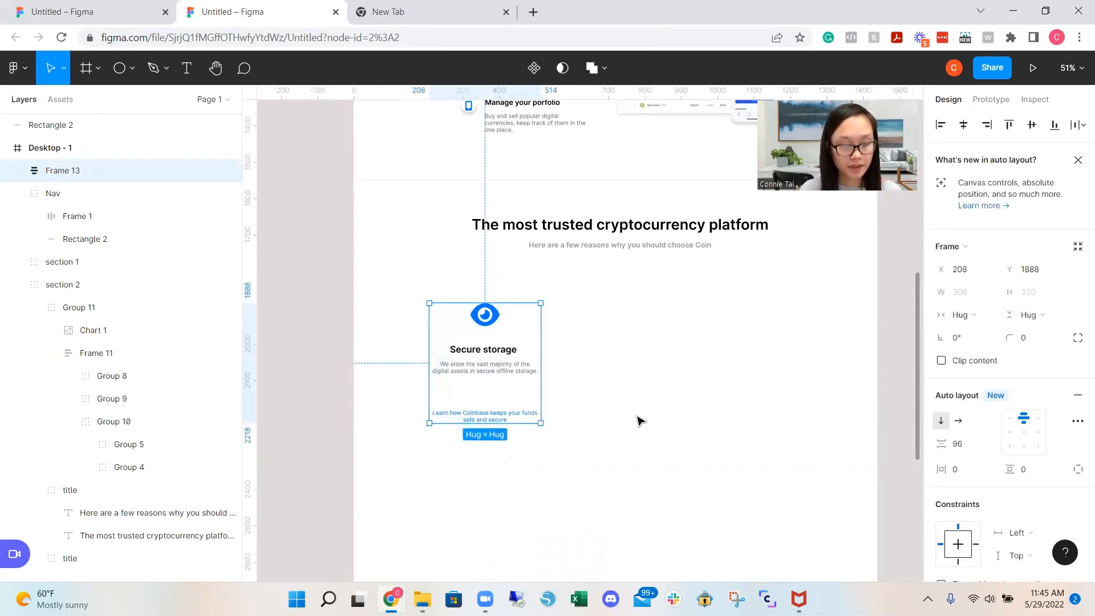
{"action": "left_click_drag", "start_coordinate": [501, 354], "coordinate": [782, 357]}
{"action": "left_click", "coordinate": [843, 499]}
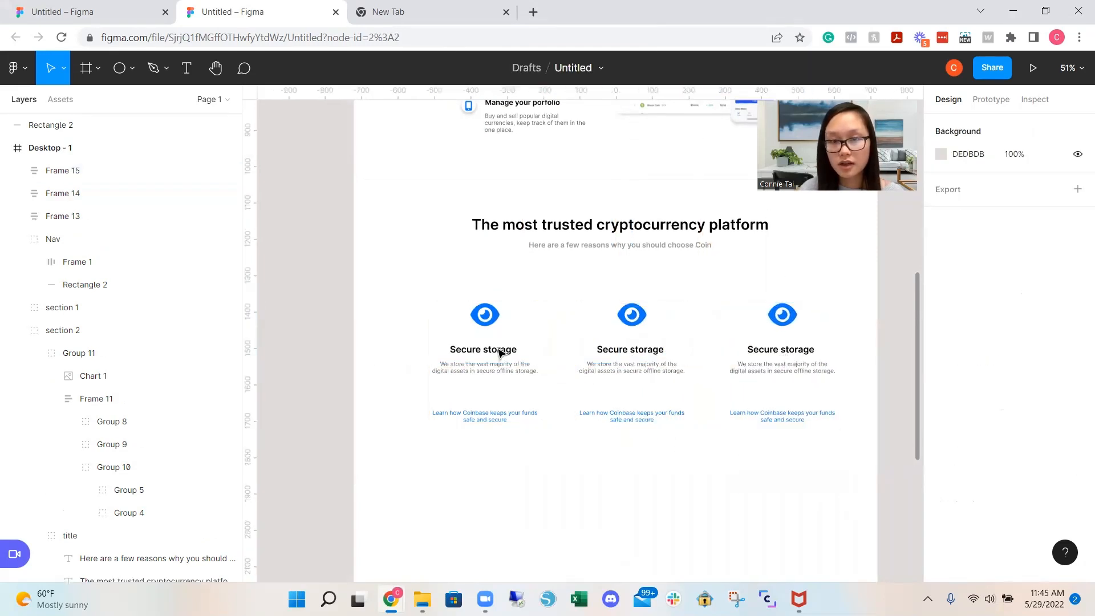
Move all three cards together so they are centred under the section title at Y 1868
{"action": "left_click_drag", "start_coordinate": [499, 353], "coordinate": [429, 323]}
{"action": "key", "text": "ctrl+z"}
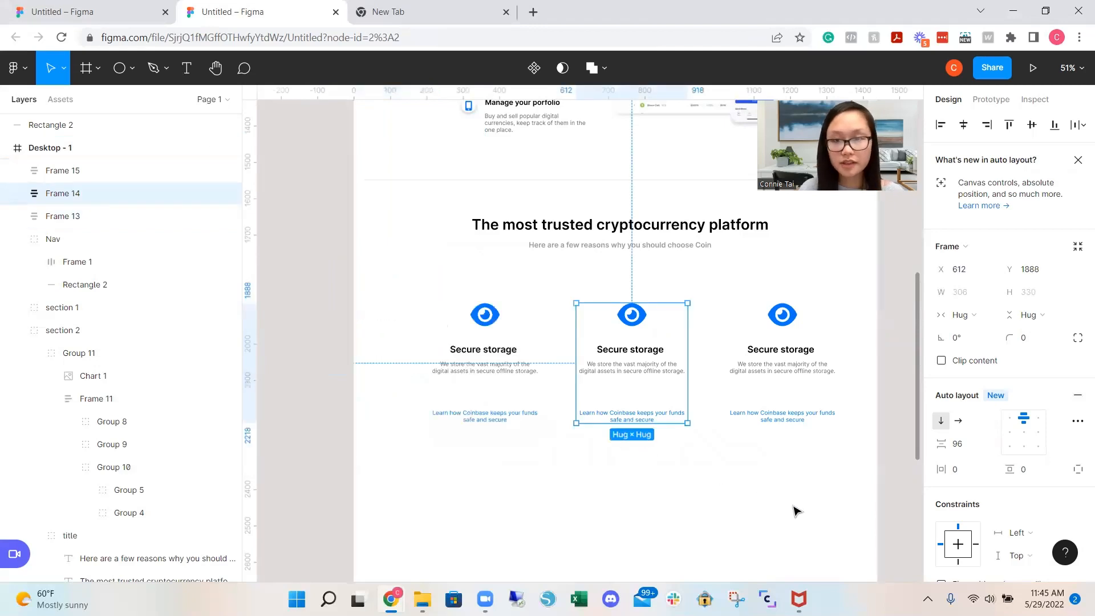
{"action": "left_click_drag", "start_coordinate": [842, 468], "coordinate": [386, 293]}
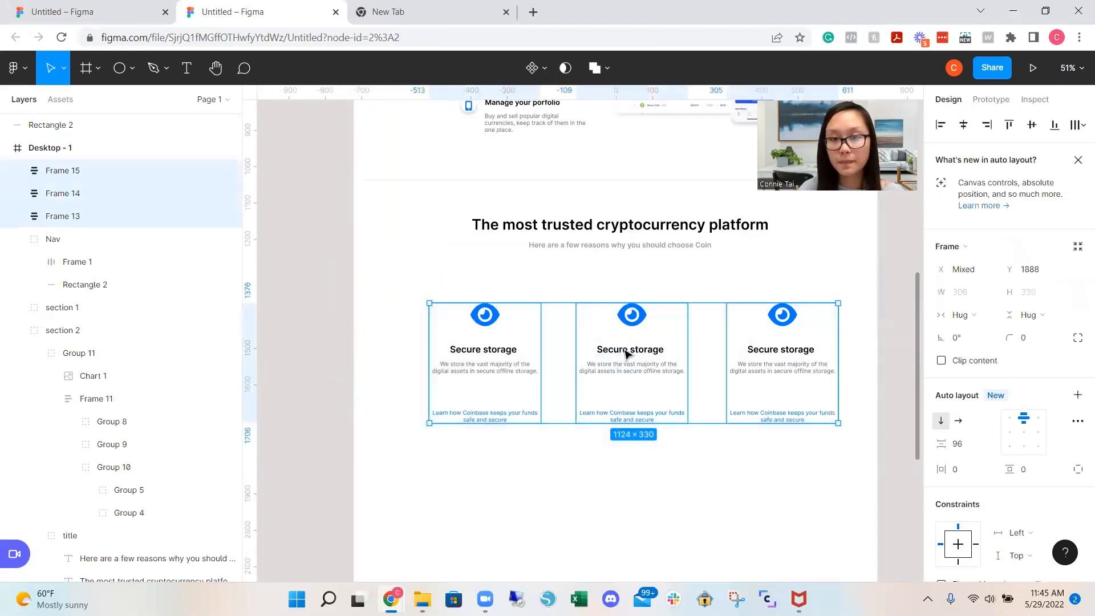
{"action": "left_click_drag", "start_coordinate": [625, 354], "coordinate": [610, 343]}
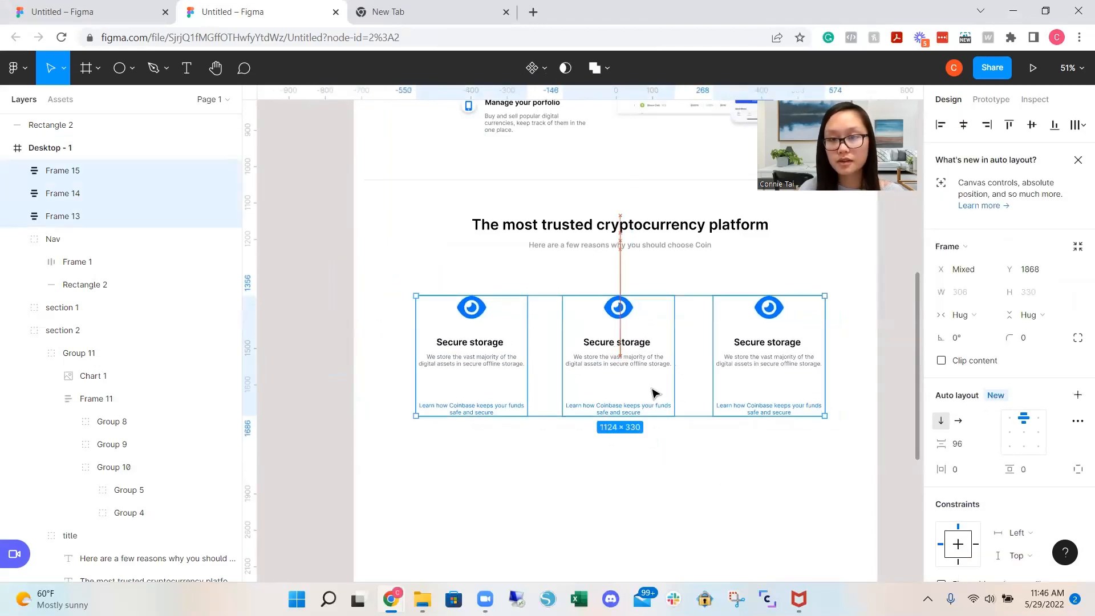
{"action": "left_click", "coordinate": [709, 481]}
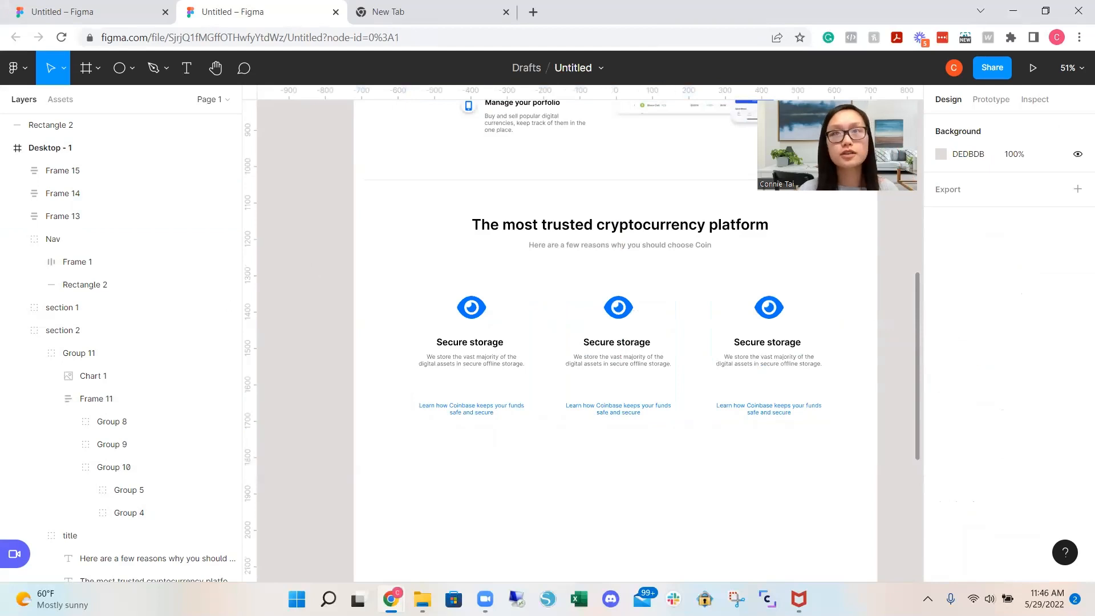
Replace the second and third cards' icons with an envelope and a shield, and combine the three cards in a horizontal auto layout
{"action": "left_click_drag", "start_coordinate": [702, 62], "coordinate": [626, 453]}
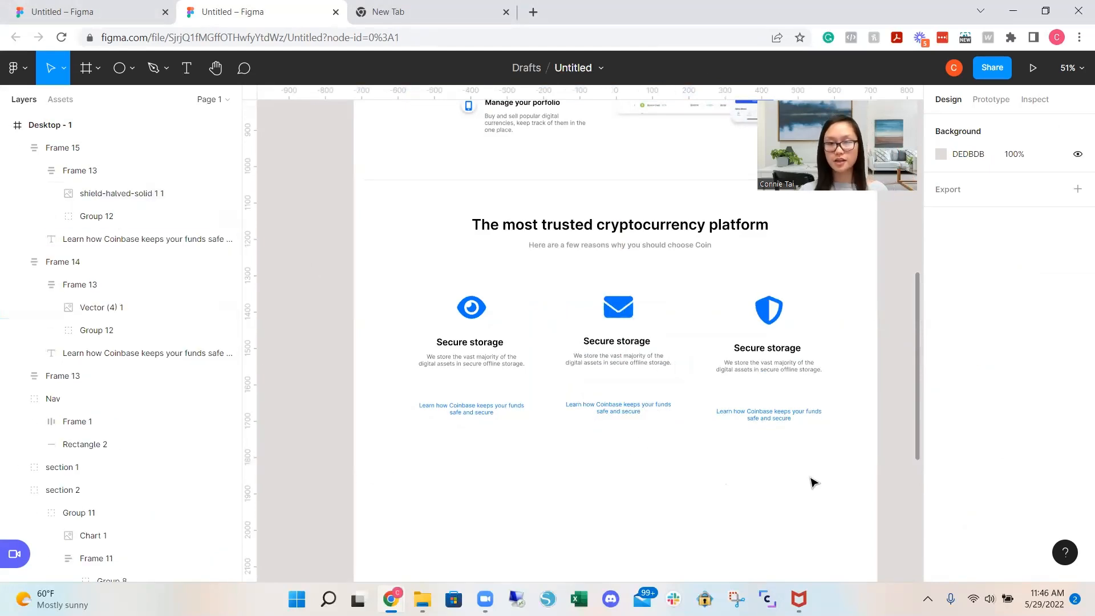
{"action": "left_click_drag", "start_coordinate": [846, 474], "coordinate": [393, 307]}
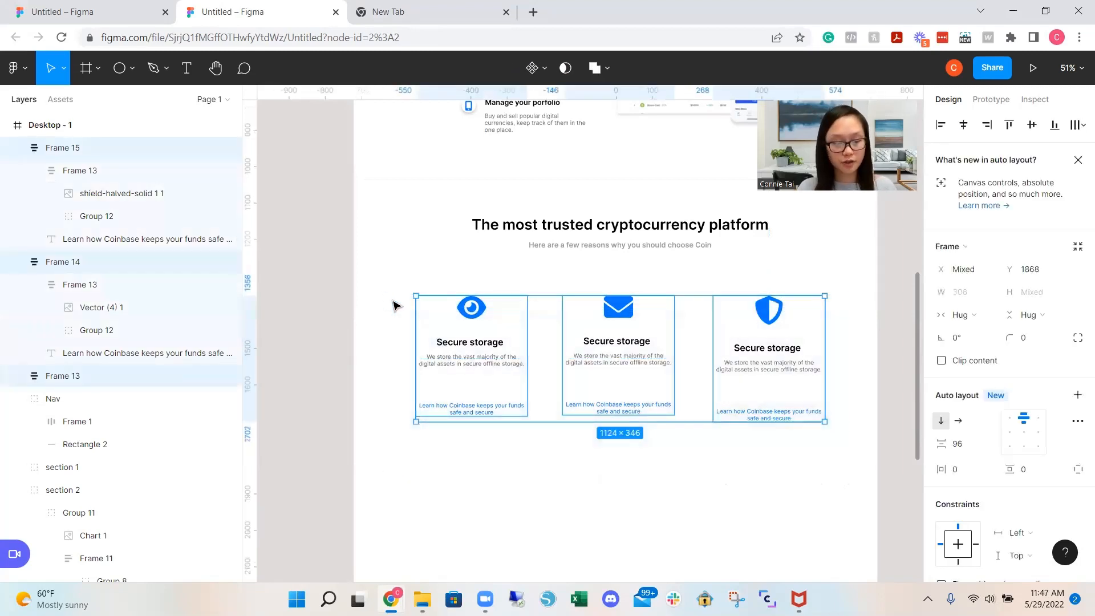
{"action": "key", "text": "ctrl+g"}
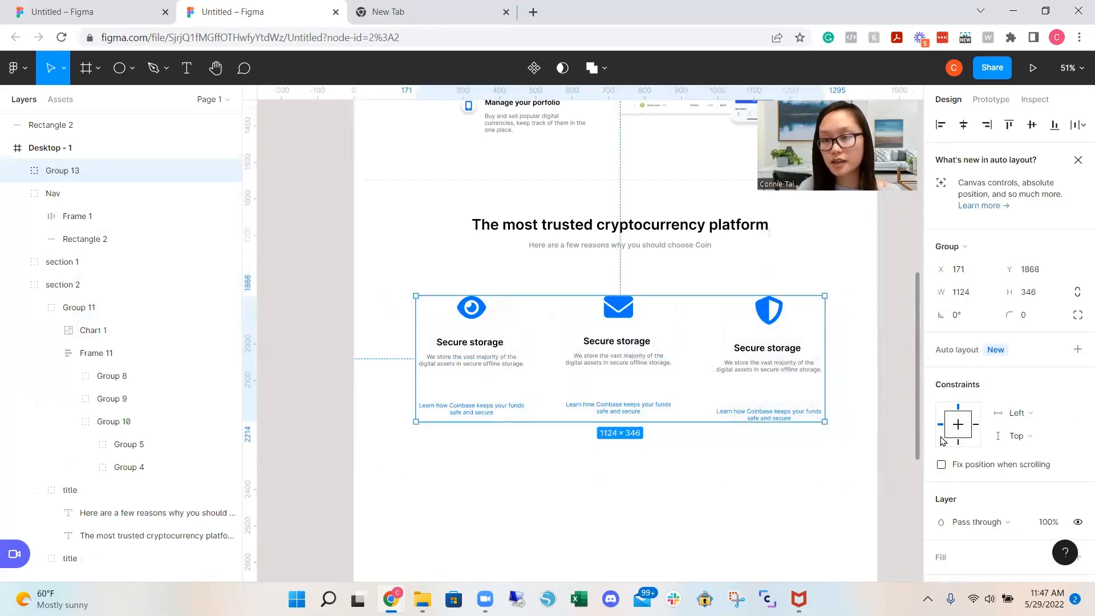
{"action": "key", "text": "shift+a"}
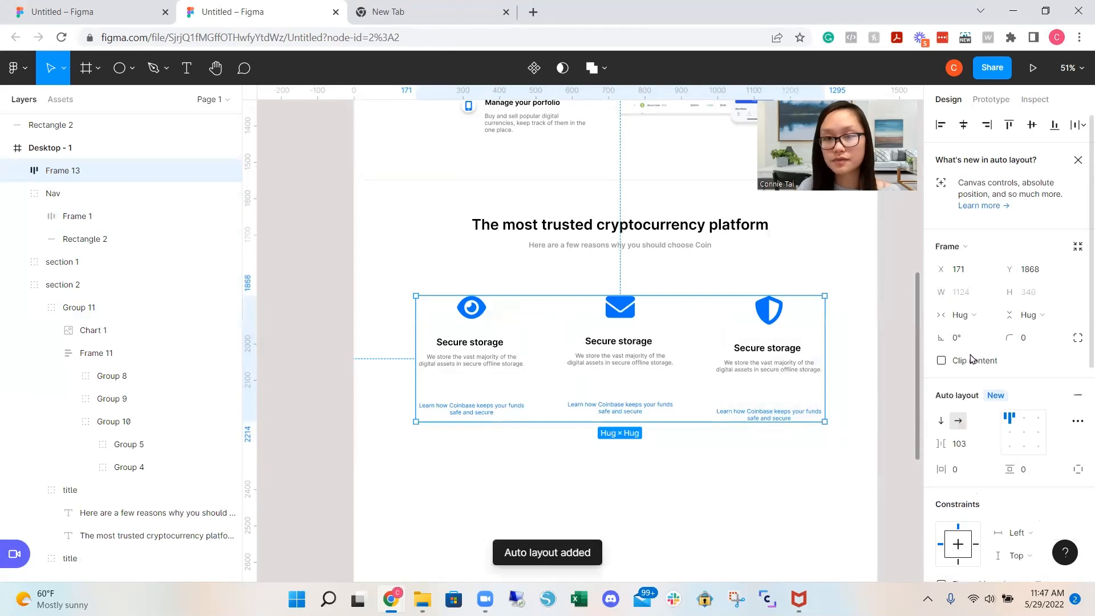
Move the three-card row to X 158, Y 1848, centred on the page
{"action": "left_click", "coordinate": [741, 502]}
{"action": "left_click_drag", "start_coordinate": [847, 471], "coordinate": [519, 327]}
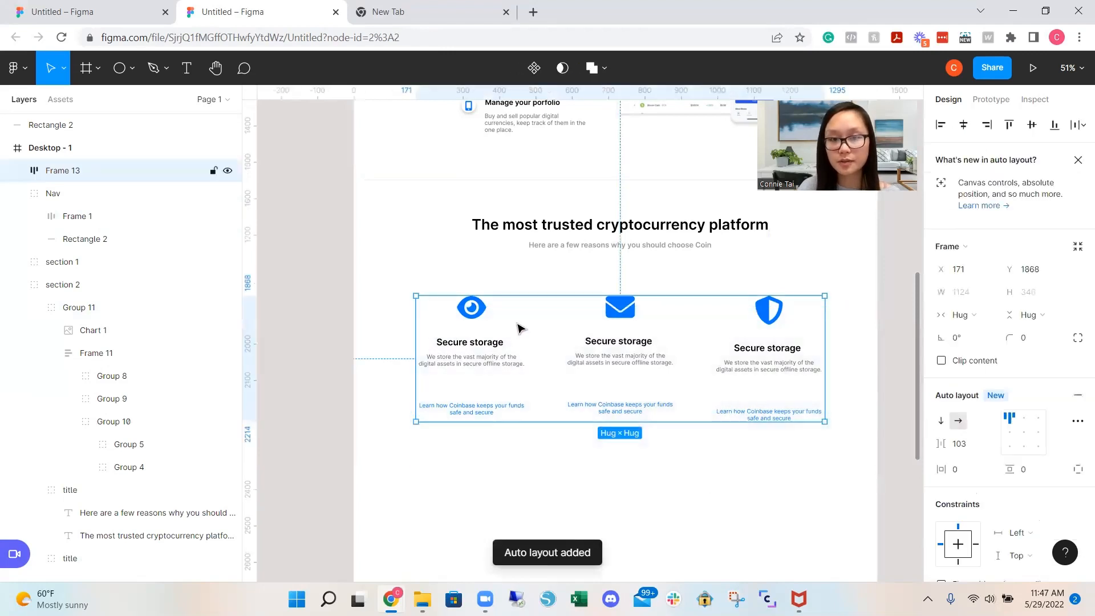
{"action": "left_click_drag", "start_coordinate": [612, 314], "coordinate": [609, 309]}
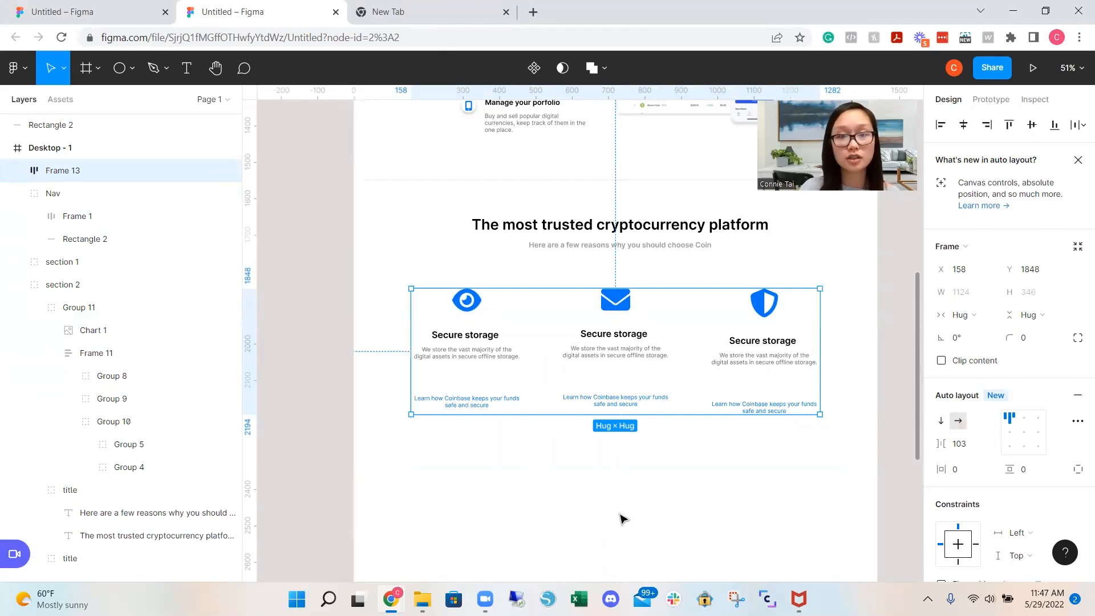
{"action": "left_click", "coordinate": [721, 491]}
Ungroup section 2 to separate the "The most trusted cryptocurrency platform" title from the portfolio content
{"action": "left_click_drag", "start_coordinate": [847, 472], "coordinate": [399, 224]}
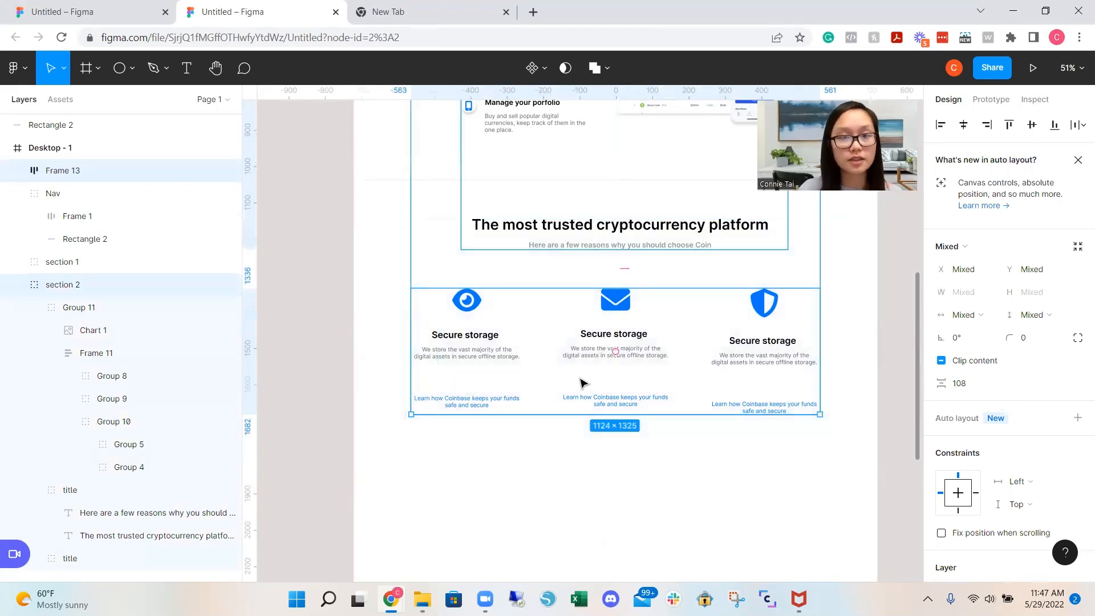
{"action": "scroll", "coordinate": [596, 393], "scroll_direction": "up", "scroll_amount": 5}
{"action": "scroll", "coordinate": [598, 391], "scroll_direction": "down", "scroll_amount": 3}
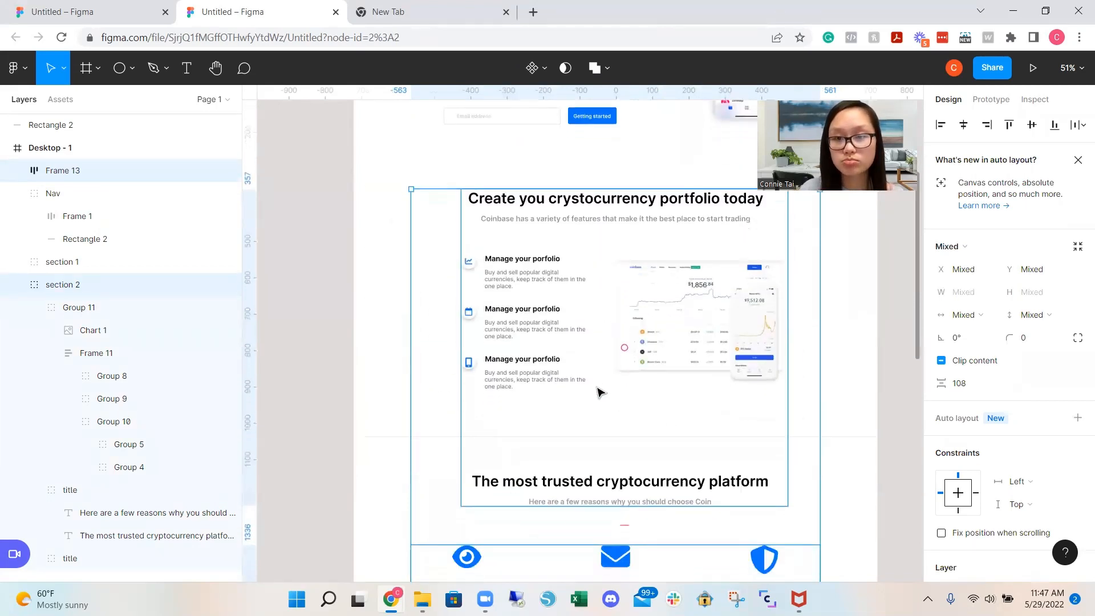
{"action": "left_click", "coordinate": [854, 418]}
{"action": "left_click", "coordinate": [675, 423]}
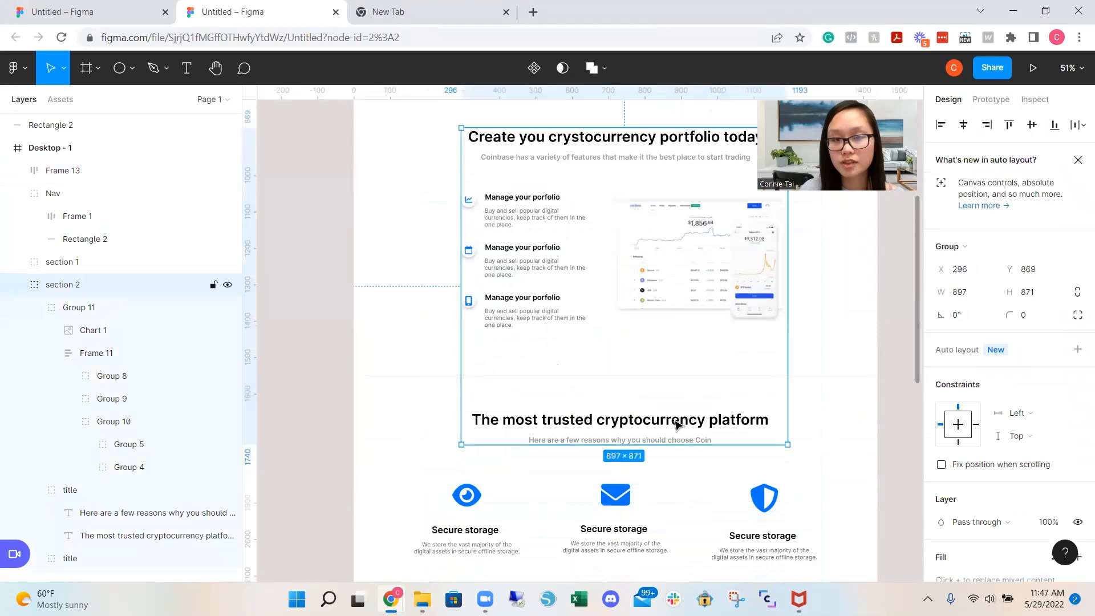
{"action": "right_click", "coordinate": [675, 423]}
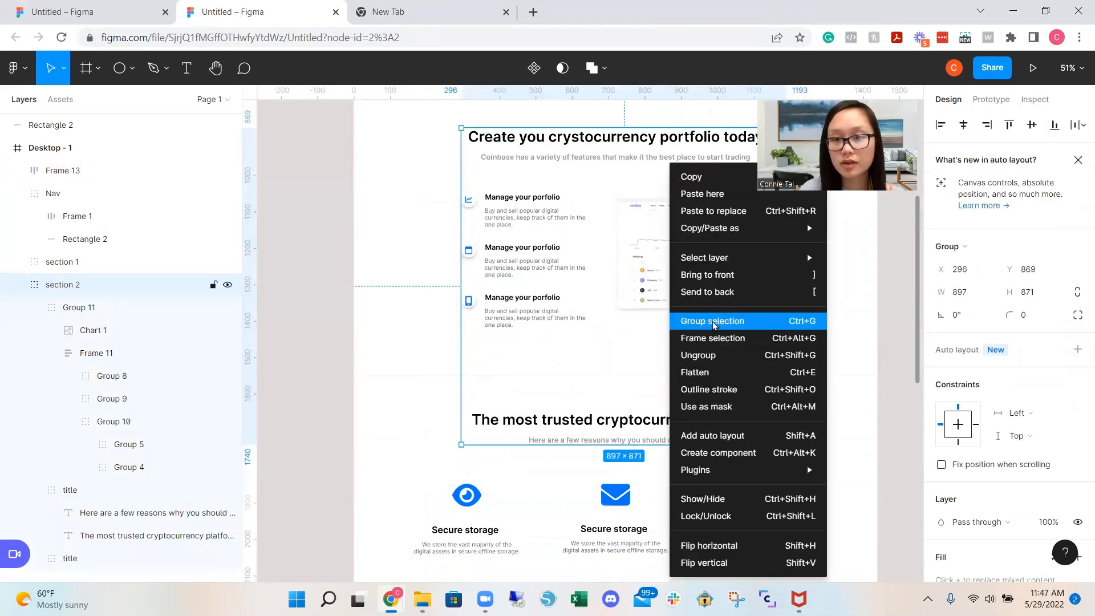
{"action": "left_click", "coordinate": [712, 357]}
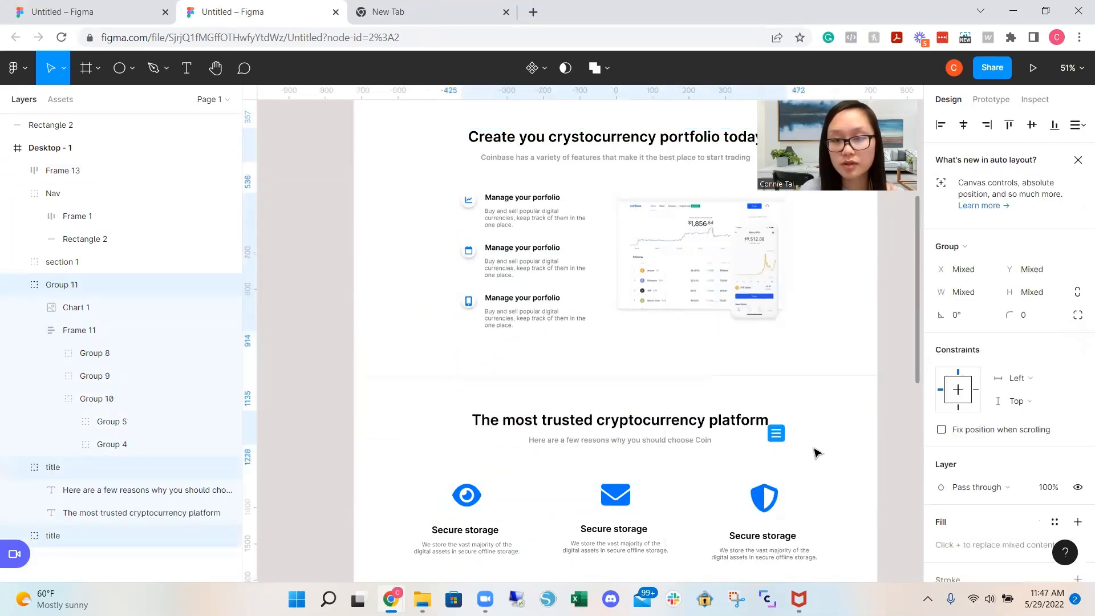
Group the "The most trusted cryptocurrency platform" title with the three-card row and rename the group section 3
{"action": "left_click", "coordinate": [838, 421]}
{"action": "left_click", "coordinate": [710, 420]}
{"action": "right_click", "coordinate": [710, 421]}
{"action": "left_click", "coordinate": [874, 420]}
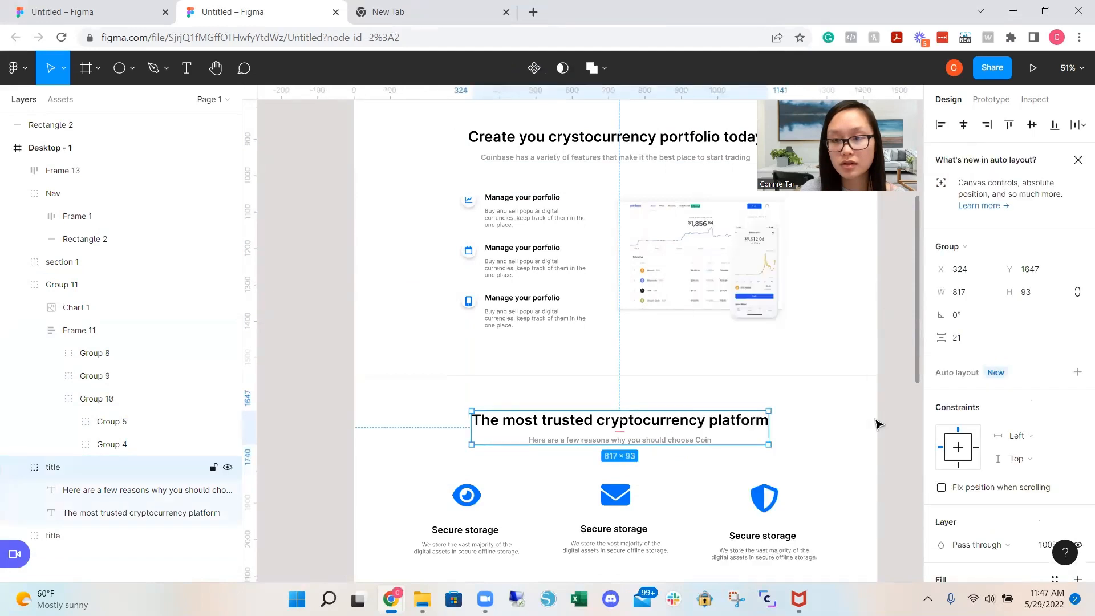
{"action": "scroll", "coordinate": [751, 420], "scroll_direction": "down", "scroll_amount": 3}
{"action": "left_click_drag", "start_coordinate": [362, 276], "coordinate": [844, 475]}
{"action": "key", "text": "ctrl+g"}
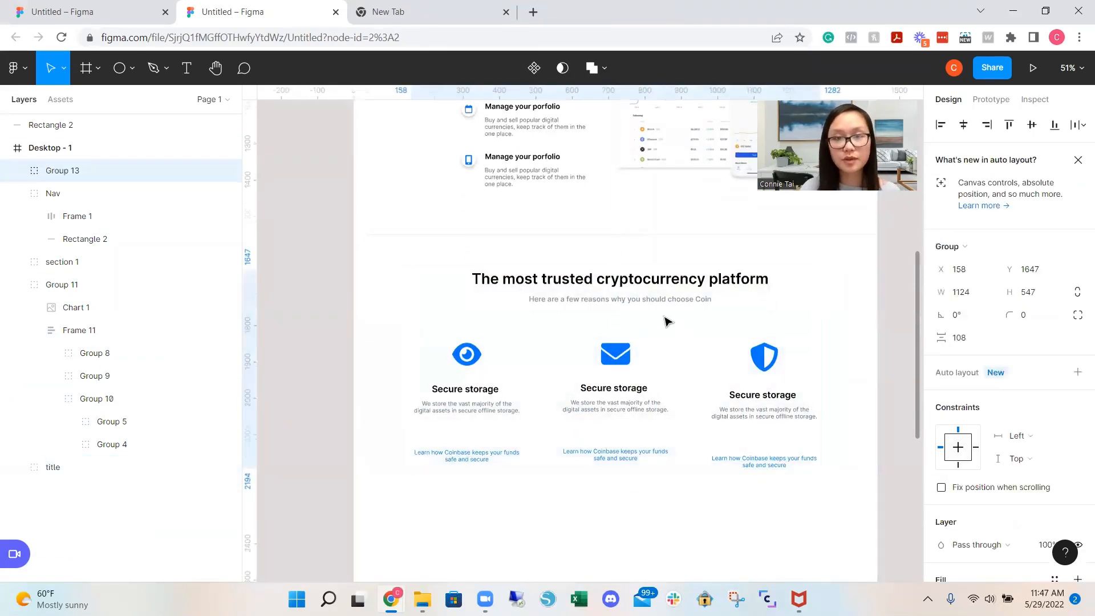
{"action": "double_click", "coordinate": [60, 171]}
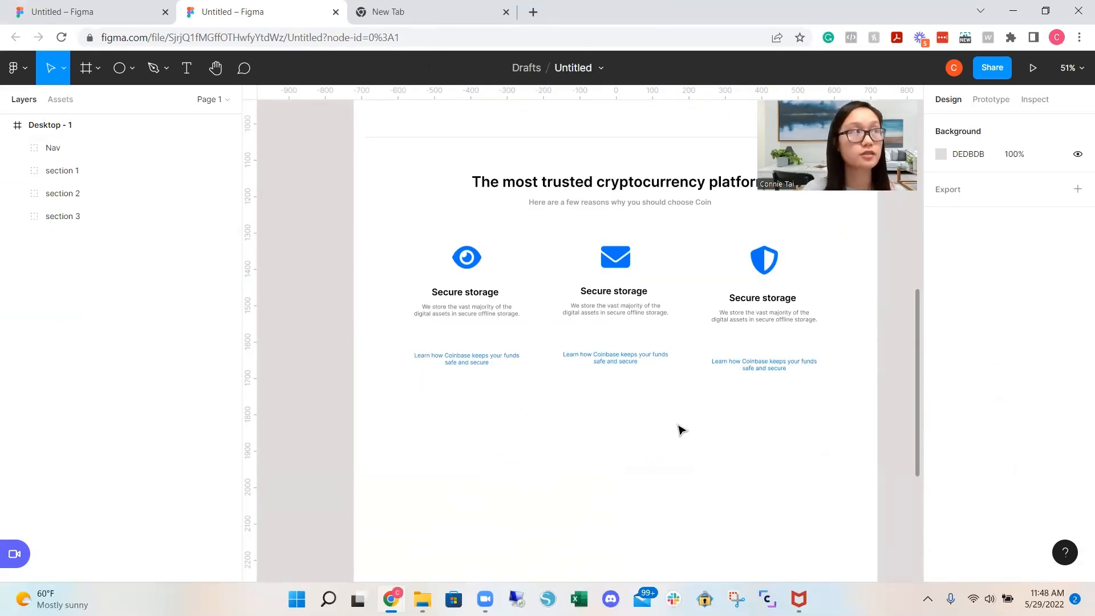
Draw a rectangle of about 1440 × 227 across the full page width below the three cards, at Y 2300
{"action": "scroll", "coordinate": [679, 433], "scroll_direction": "down", "scroll_amount": 1}
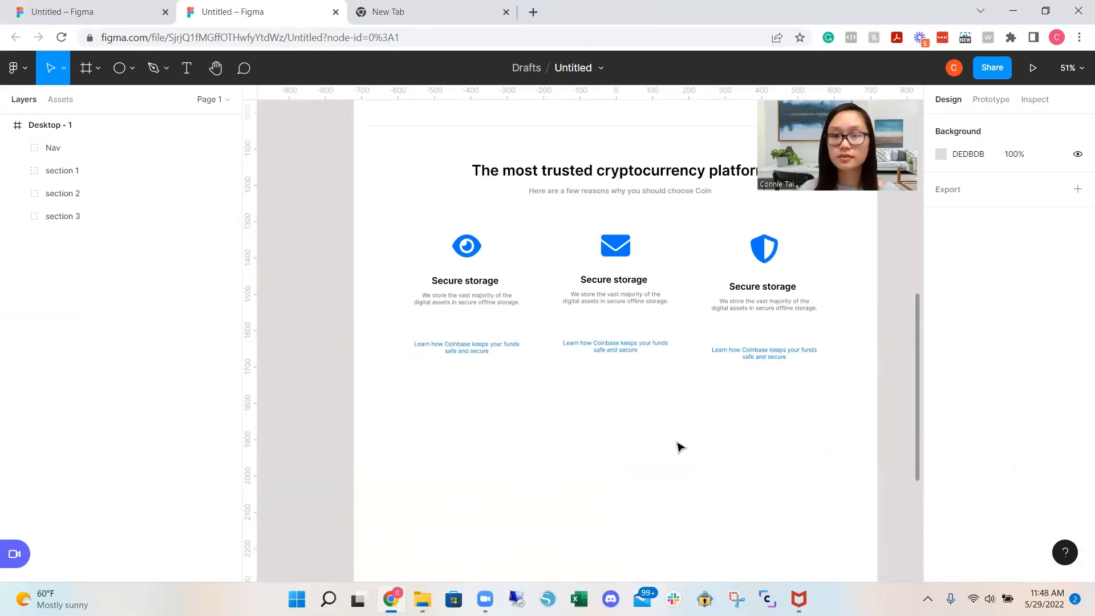
{"action": "scroll", "coordinate": [679, 447], "scroll_direction": "down", "scroll_amount": 1}
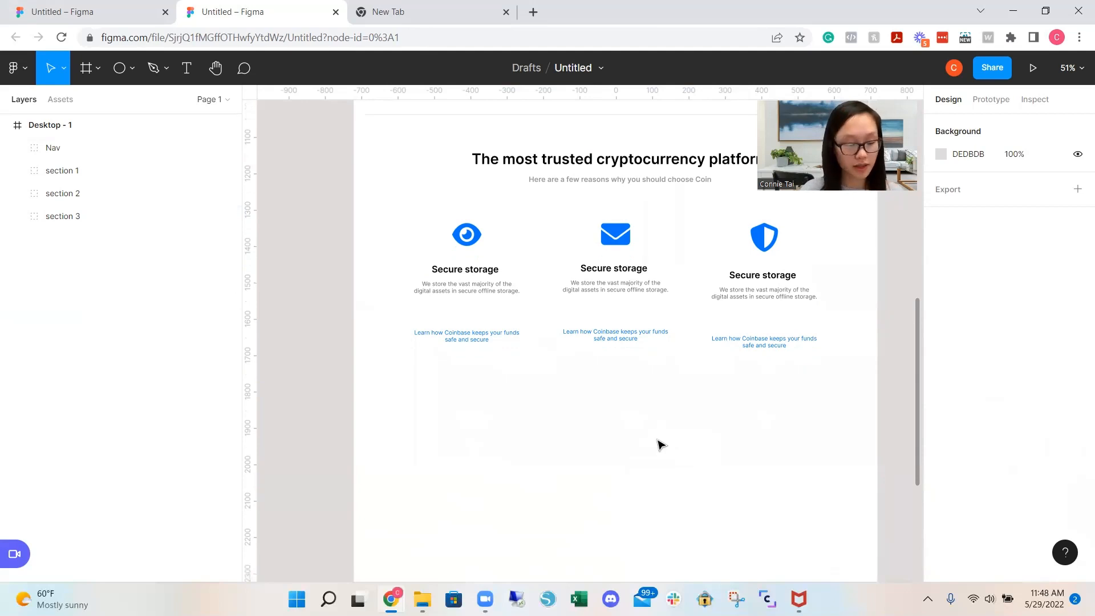
{"action": "key", "text": "r"}
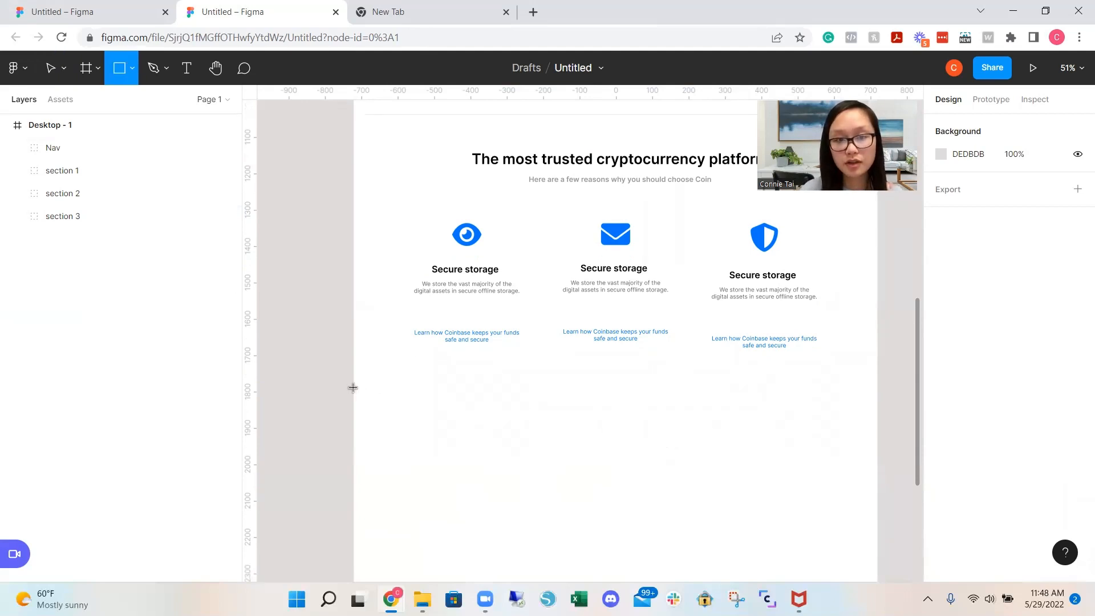
{"action": "left_click_drag", "start_coordinate": [353, 387], "coordinate": [878, 473]}
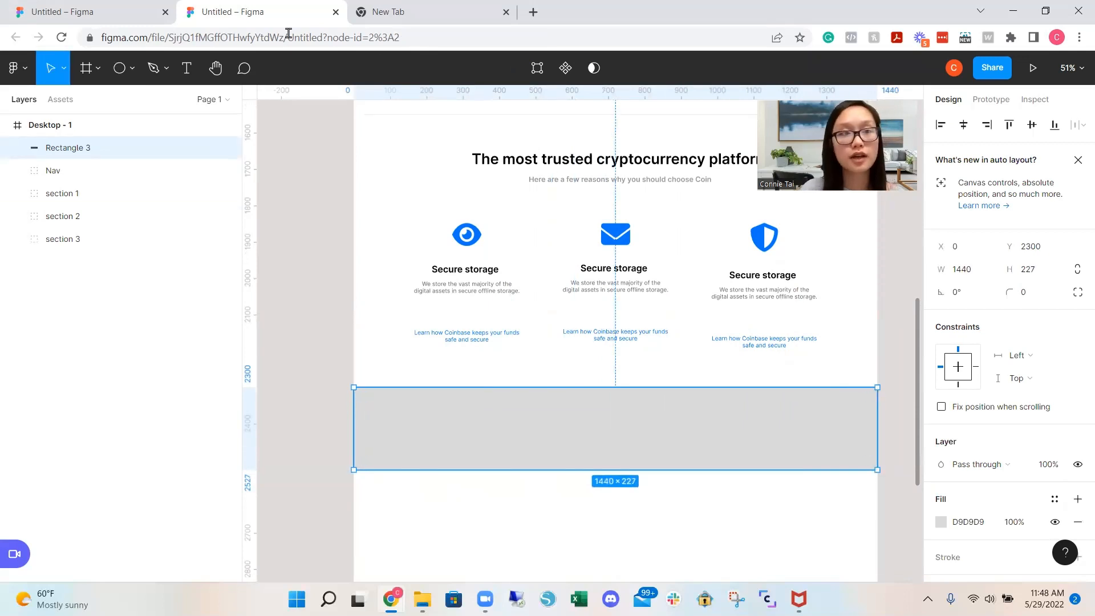
Check the blue statistics band's height in the reference design and set the new rectangle's height to 210
{"action": "left_click", "coordinate": [126, 7]}
{"action": "scroll", "coordinate": [823, 472], "scroll_direction": "down", "scroll_amount": 5}
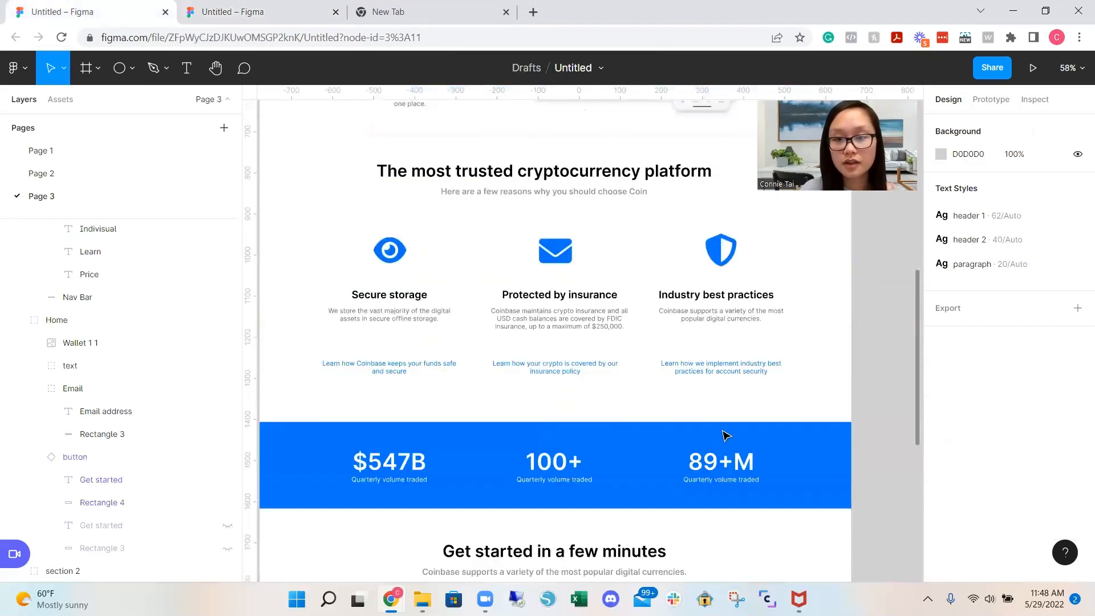
{"action": "left_click", "coordinate": [822, 472]}
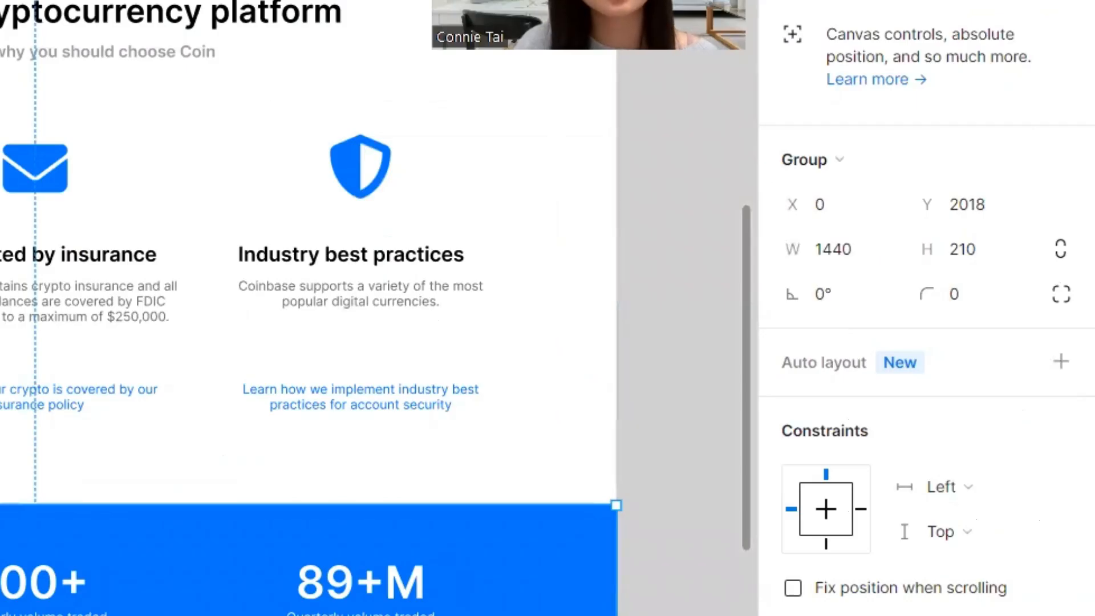
{"action": "left_click", "coordinate": [256, 11]}
{"action": "left_click", "coordinate": [1035, 273]}
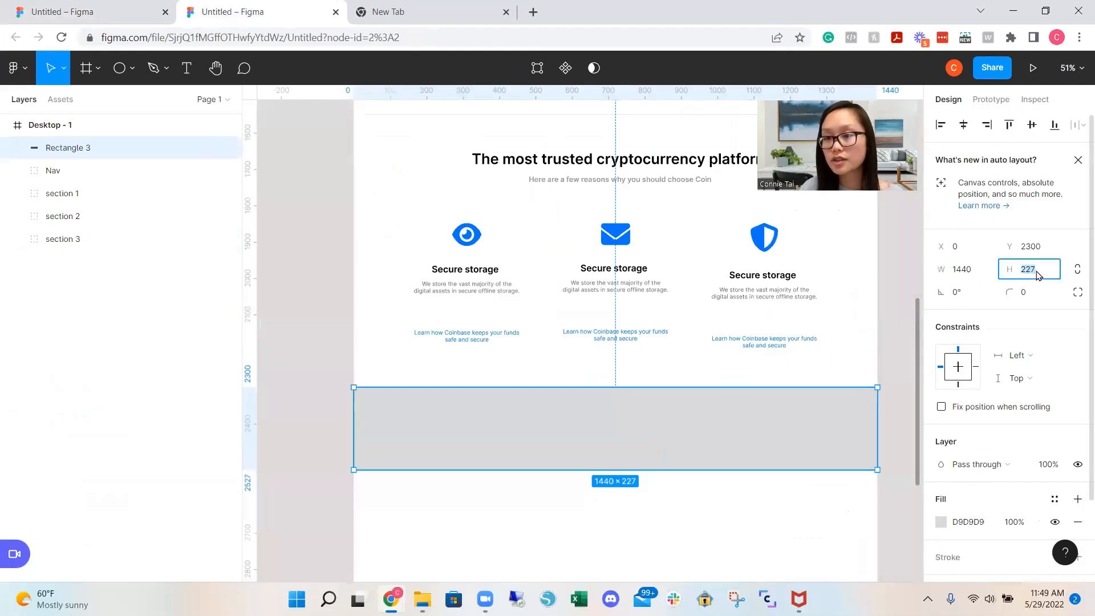
{"action": "type", "text": "210"}
{"action": "key", "text": "Return"}
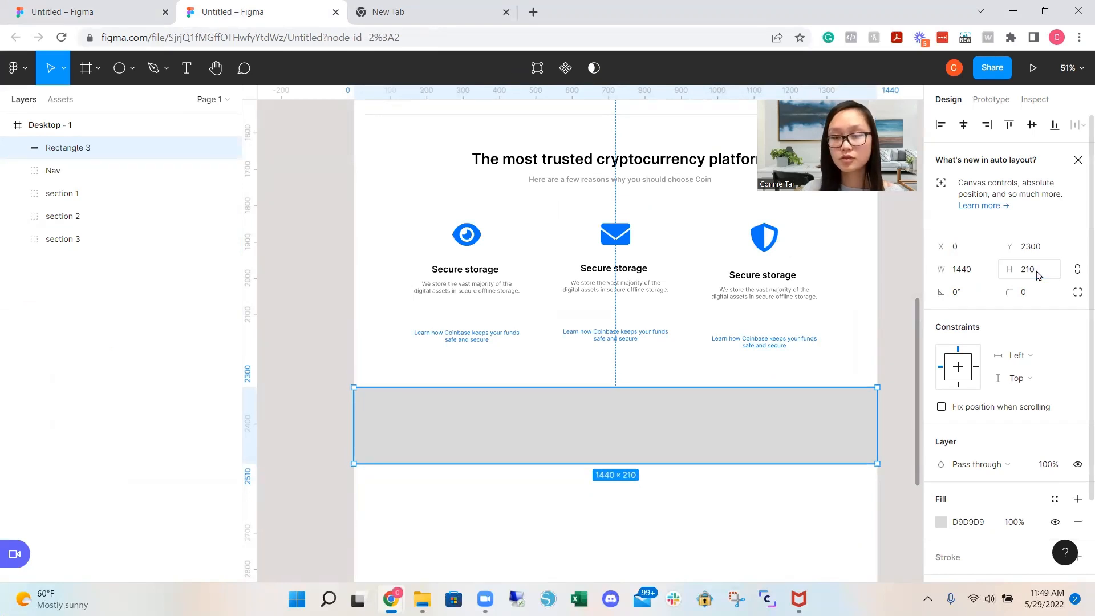
Move the full-width rectangle down to Y 2374 and fill it with the document's blue
{"action": "scroll", "coordinate": [708, 456], "scroll_direction": "down", "scroll_amount": 1}
{"action": "left_click_drag", "start_coordinate": [699, 386], "coordinate": [714, 432]}
{"action": "scroll", "coordinate": [989, 445], "scroll_direction": "down", "scroll_amount": 2}
{"action": "left_click", "coordinate": [941, 424]}
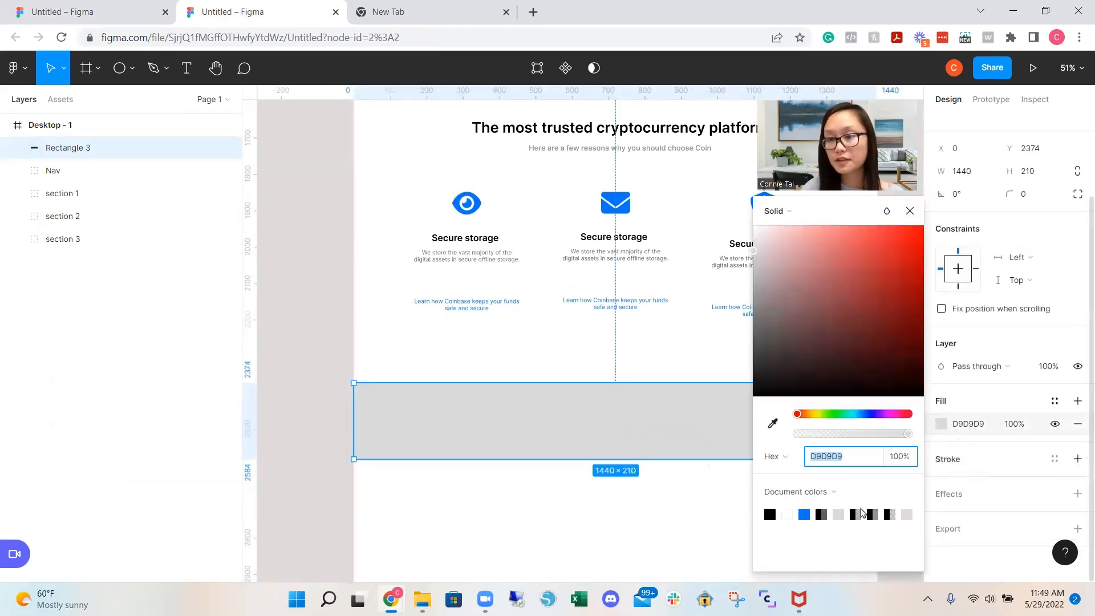
{"action": "left_click", "coordinate": [804, 514]}
{"action": "left_click", "coordinate": [659, 534]}
Add the white text "$547B" on the blue band at X 214, Y 2445, with the caption "Quarterly volume traded" below it
{"action": "scroll", "coordinate": [570, 399], "scroll_direction": "down", "scroll_amount": 2}
{"action": "type", "text": "$547B"}
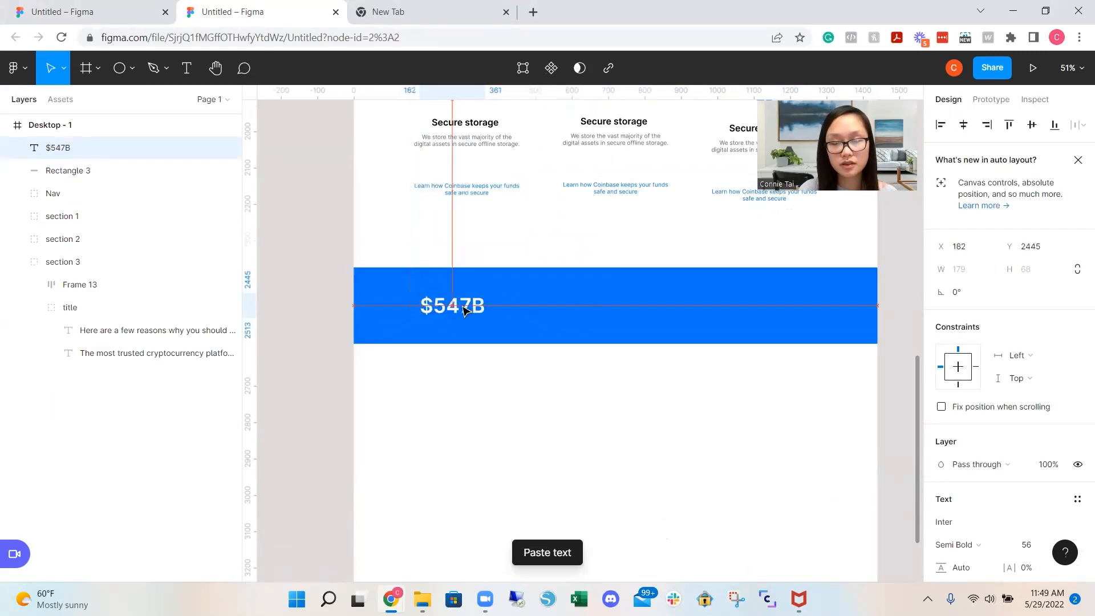
{"action": "left_click_drag", "start_coordinate": [463, 309], "coordinate": [474, 310]}
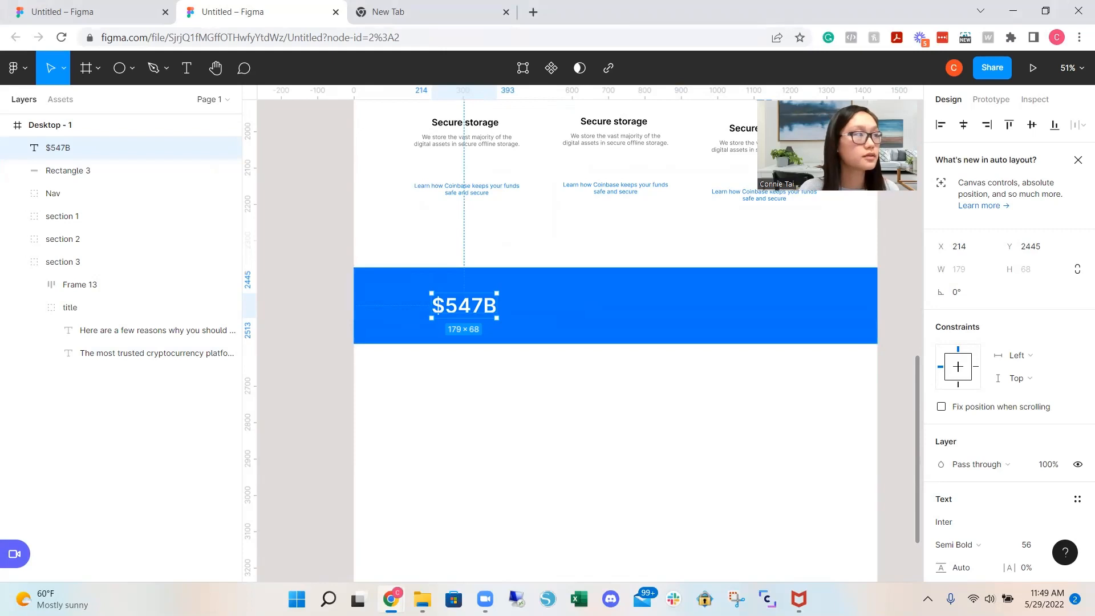
{"action": "key", "text": "ctrl+v"}
{"action": "left_click_drag", "start_coordinate": [467, 330], "coordinate": [472, 332]}
{"action": "left_click", "coordinate": [546, 415]}
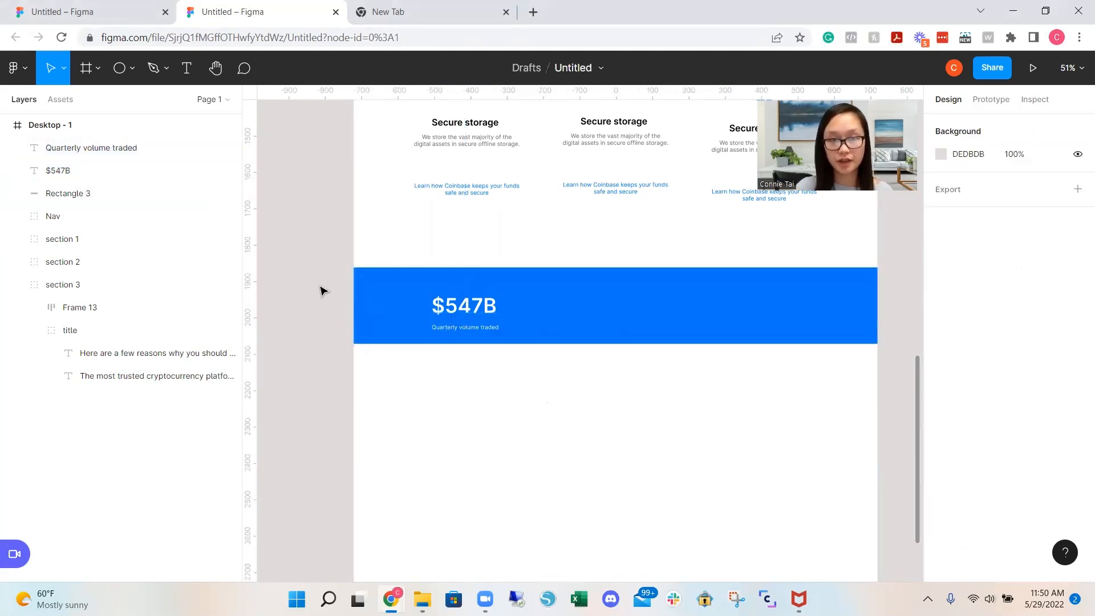
Group the $547B figure with its caption and duplicate it twice along the blue band, with the figures 100+ and 89+M
{"action": "left_click_drag", "start_coordinate": [319, 280], "coordinate": [549, 377]}
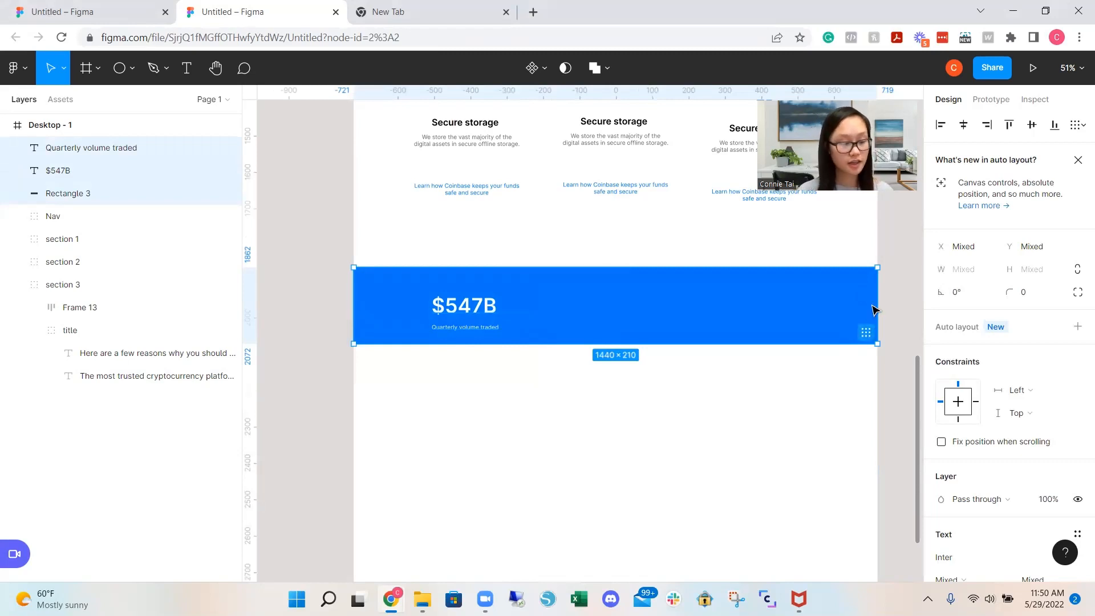
{"action": "left_click", "coordinate": [624, 263], "text": "shift"}
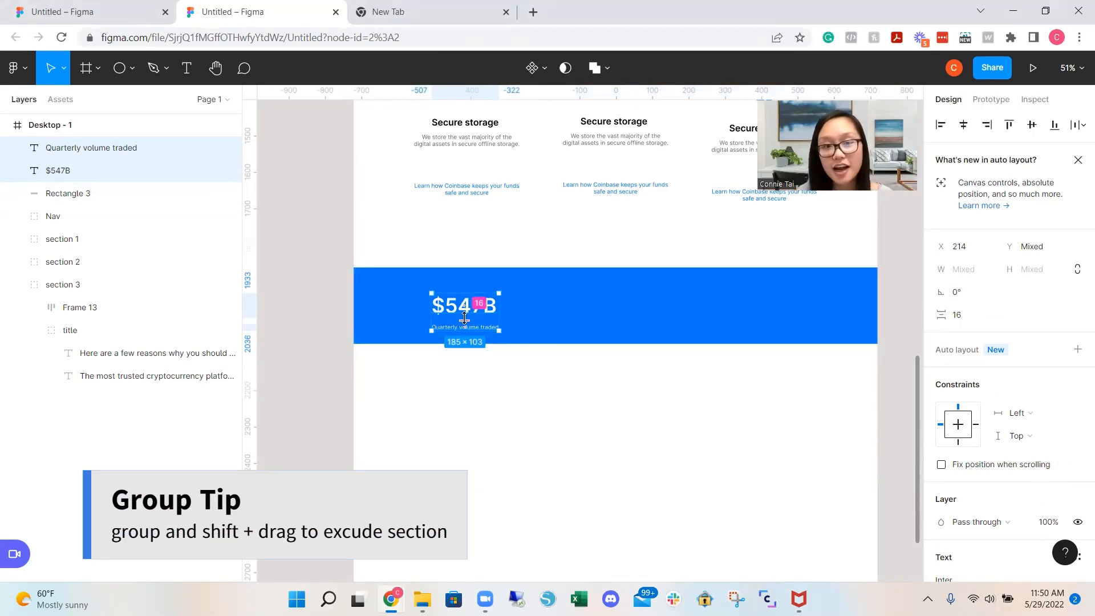
{"action": "key", "text": "ctrl+g"}
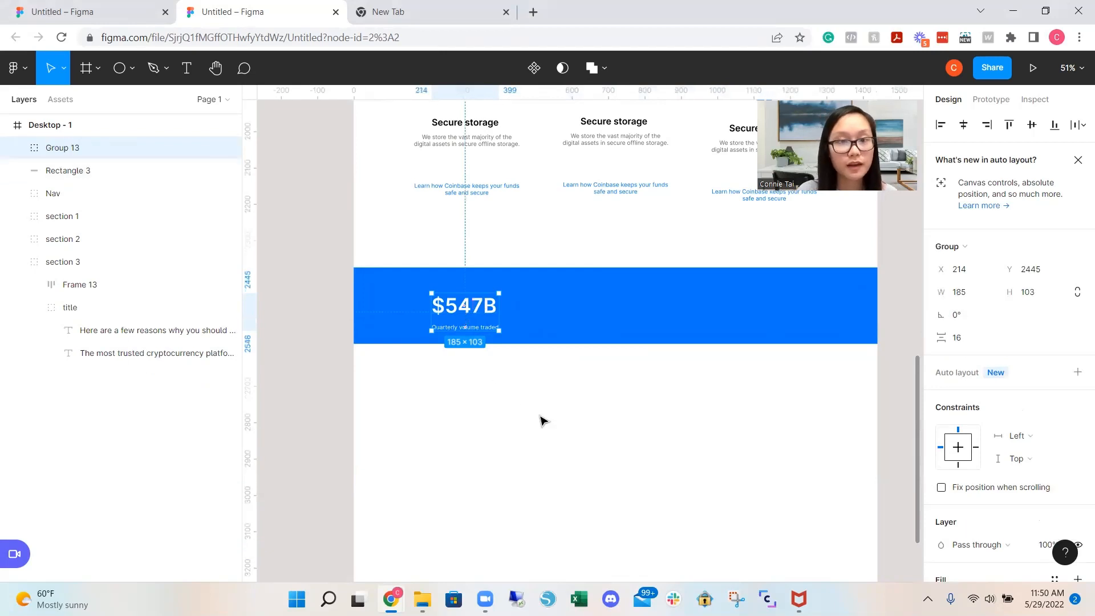
{"action": "left_click", "coordinate": [540, 421]}
{"action": "left_click_drag", "start_coordinate": [479, 317], "coordinate": [743, 307]}
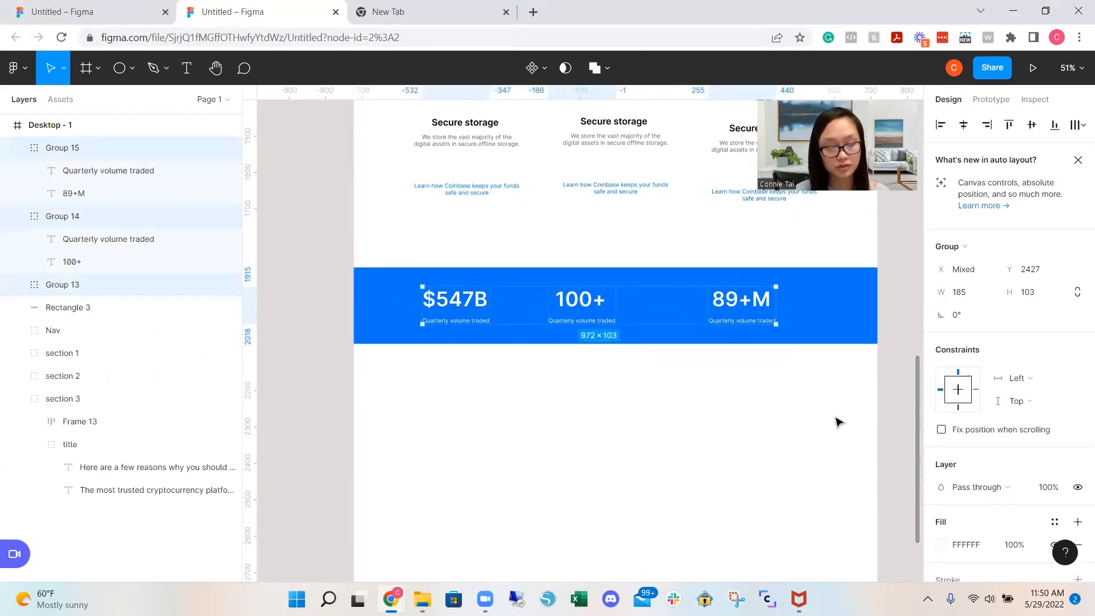
Combine the three statistics in a horizontal auto layout and centre it on the blue band at X 229, Y 2427
{"action": "key", "text": "ctrl+g"}
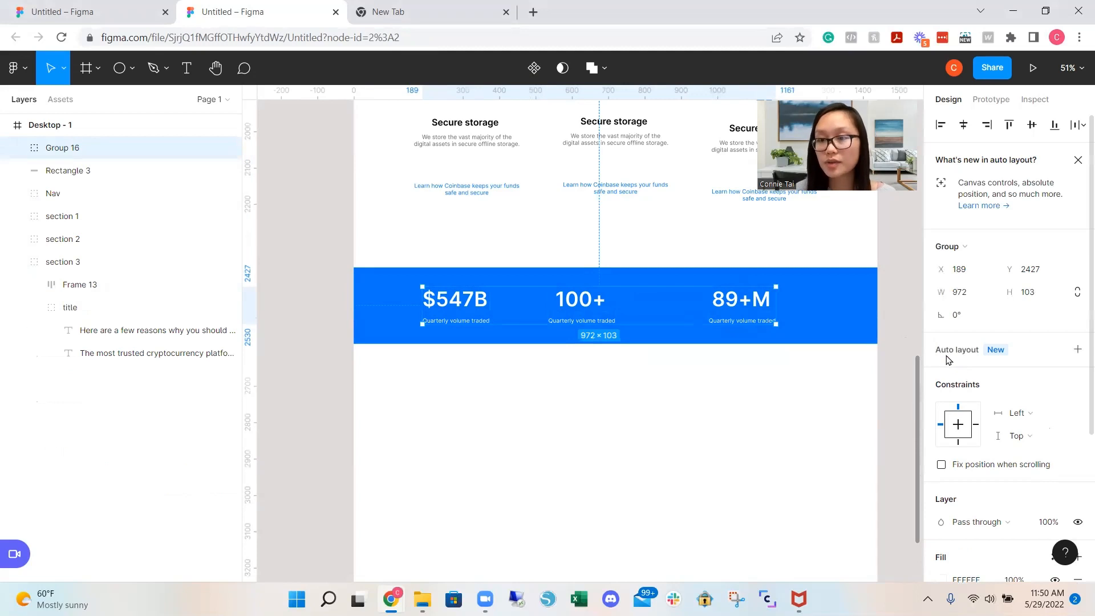
{"action": "key", "text": "shift+a"}
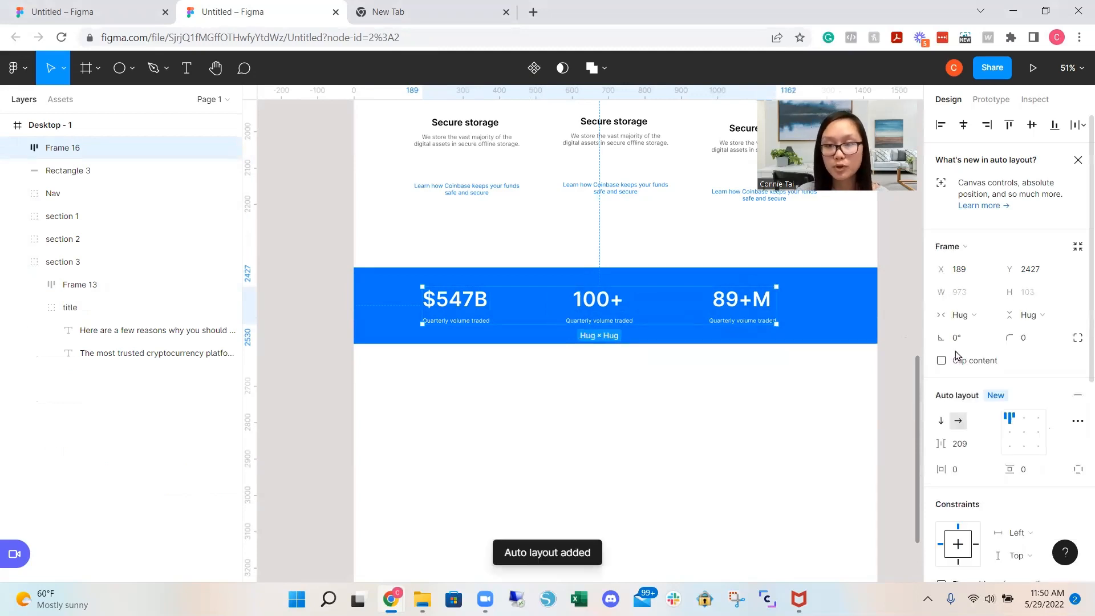
{"action": "left_click_drag", "start_coordinate": [738, 313], "coordinate": [754, 313]}
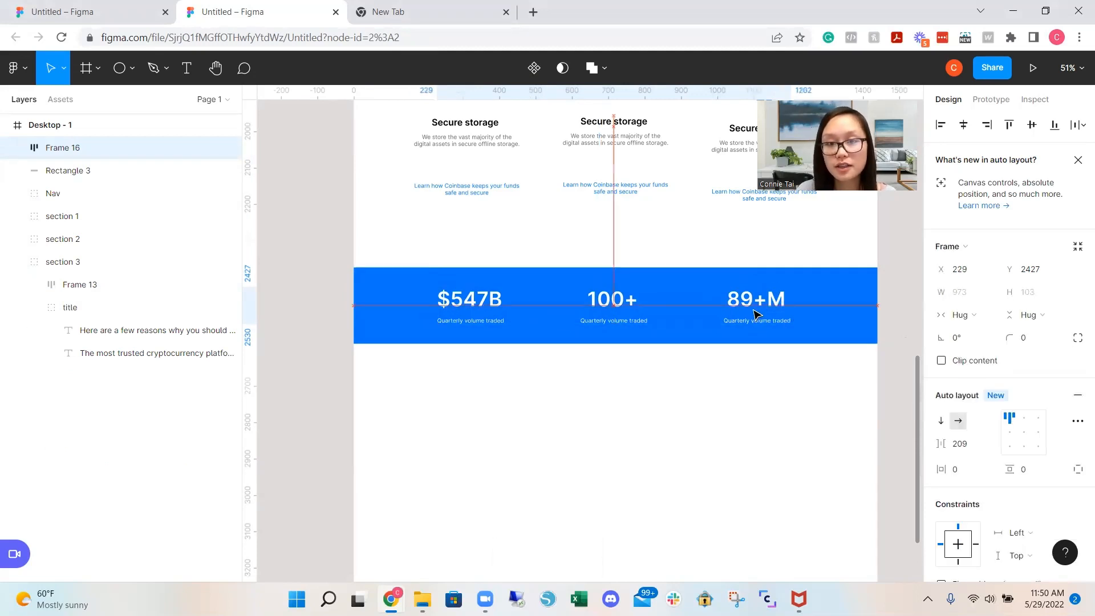
{"action": "left_click", "coordinate": [521, 478]}
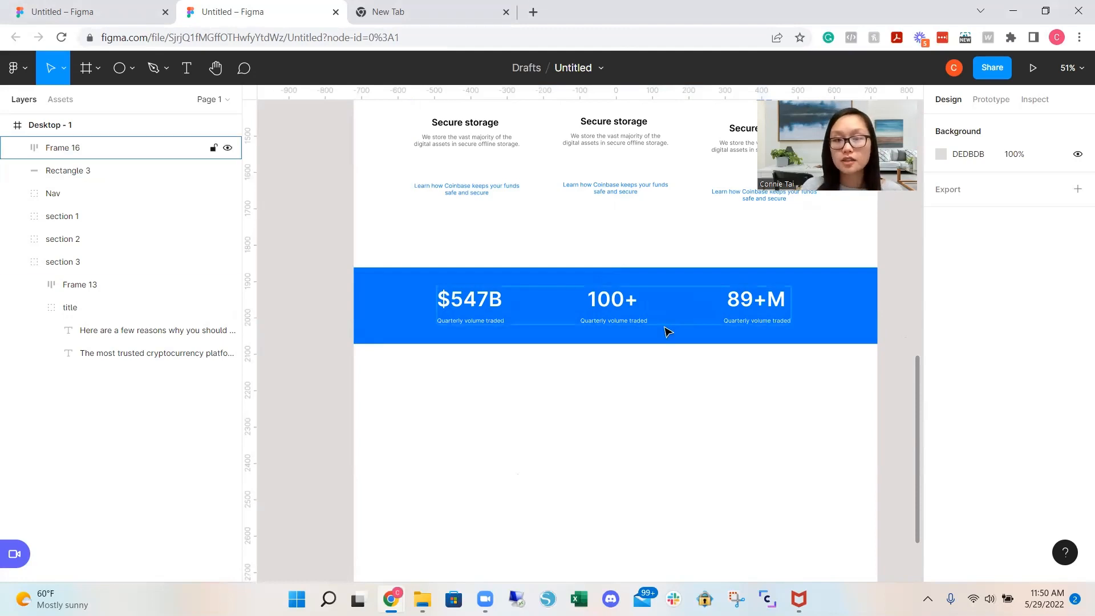
Copy the "The most trusted cryptocurrency platform" title group and paste it below the blue band
{"action": "scroll", "coordinate": [483, 319], "scroll_direction": "up", "scroll_amount": 5}
{"action": "left_click", "coordinate": [508, 321]}
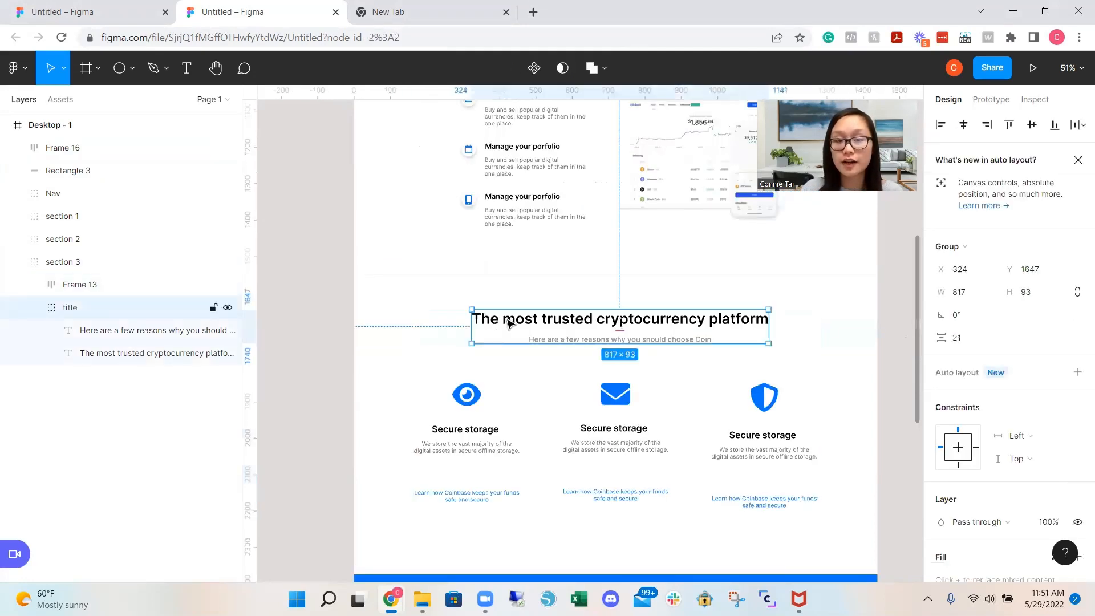
{"action": "key", "text": "ctrl+c"}
{"action": "scroll", "coordinate": [516, 308], "scroll_direction": "down", "scroll_amount": 5}
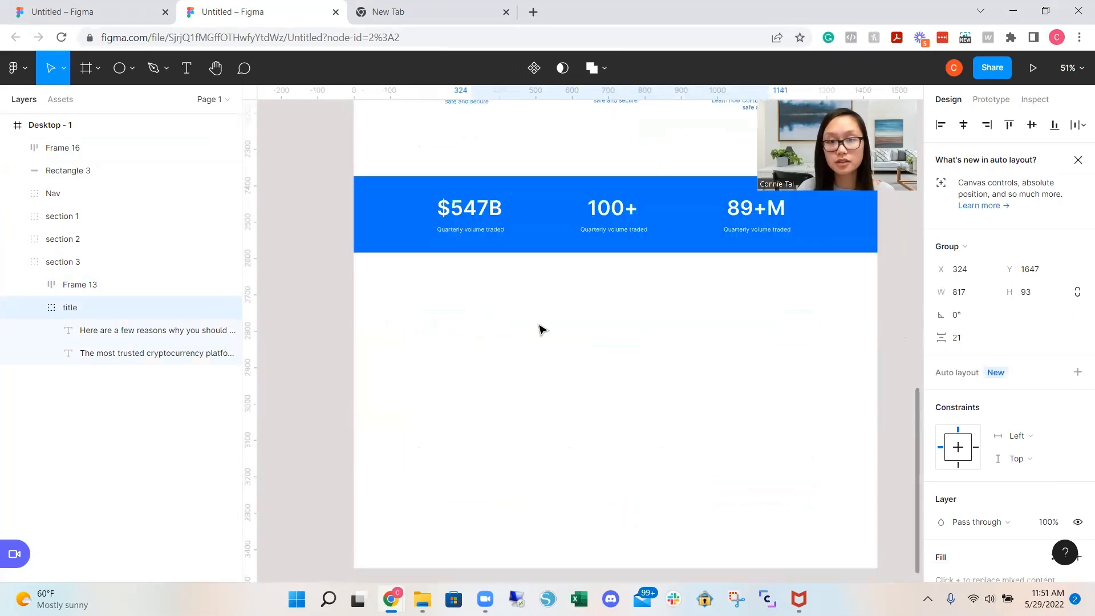
{"action": "left_click", "coordinate": [569, 347]}
{"action": "key", "text": "ctrl+v"}
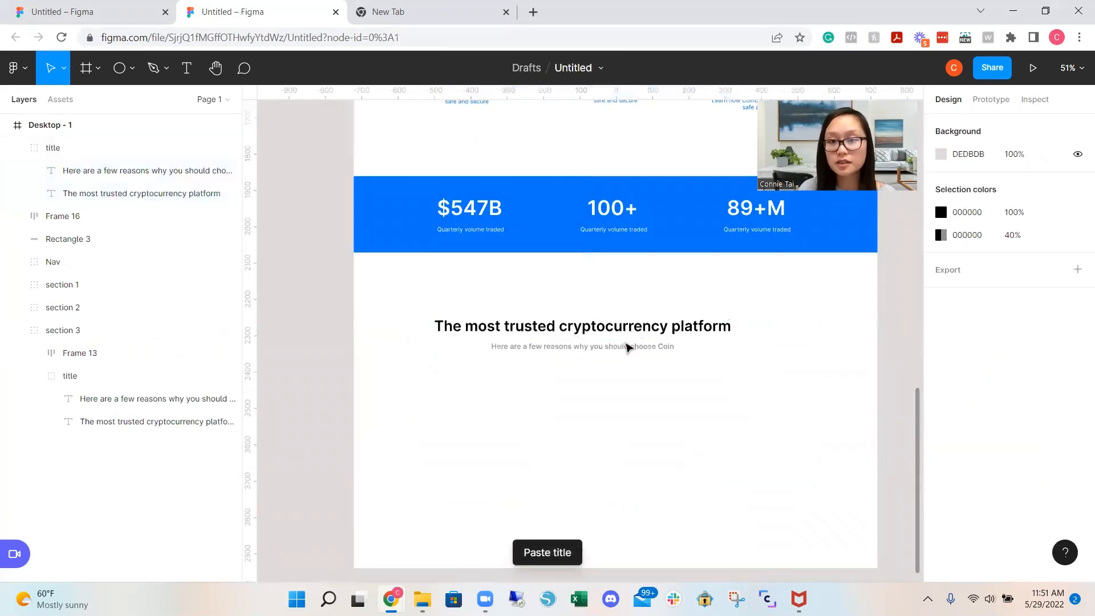
Centre the pasted title and change its texts to "Get started in a few minutes" and "Coinbase supports a variety of the most popular digital currencies."
{"action": "left_click_drag", "start_coordinate": [635, 333], "coordinate": [666, 312]}
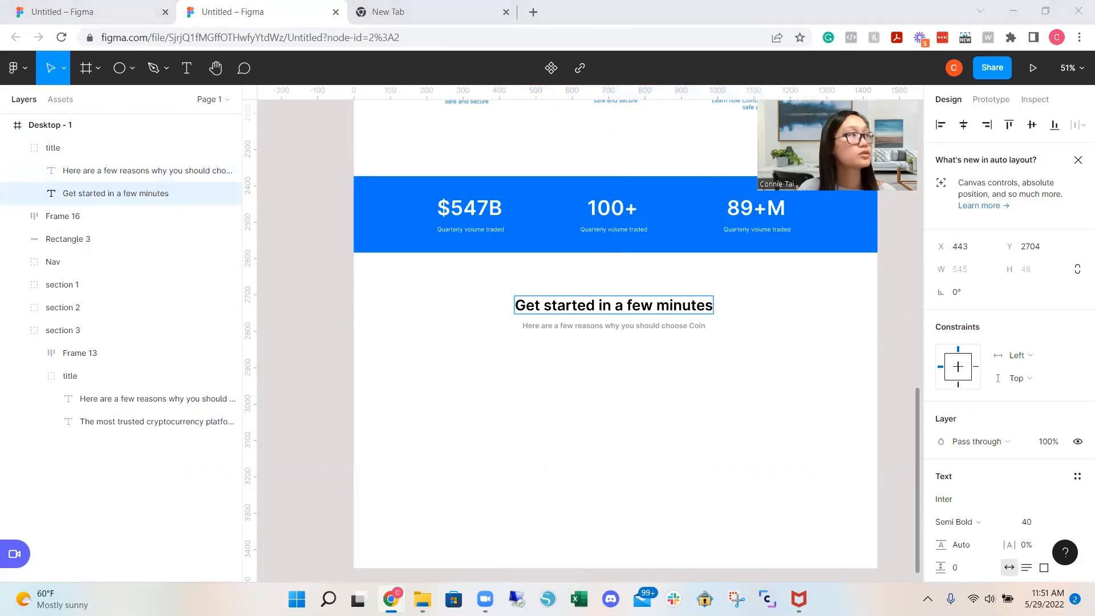
{"action": "triple_click", "coordinate": [655, 325]}
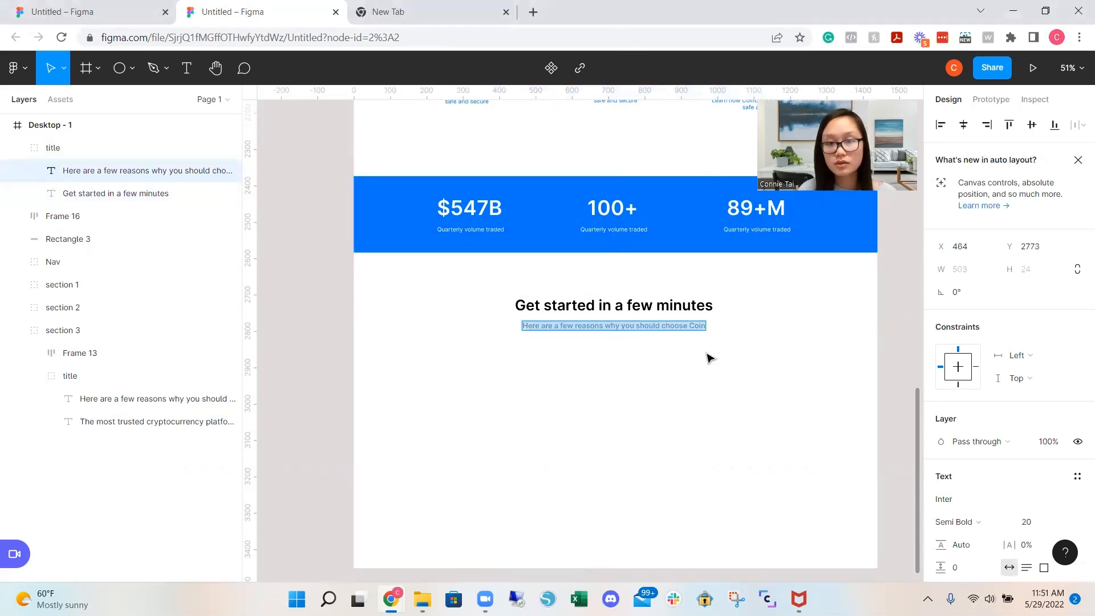
{"action": "key", "text": "ctrl+v"}
{"action": "key", "text": "Escape"}
Paste the user-plus icon with its "Create an account" label under the title and duplicate it twice to form a row of three
{"action": "left_click", "coordinate": [672, 402]}
{"action": "key", "text": "ctrl+v"}
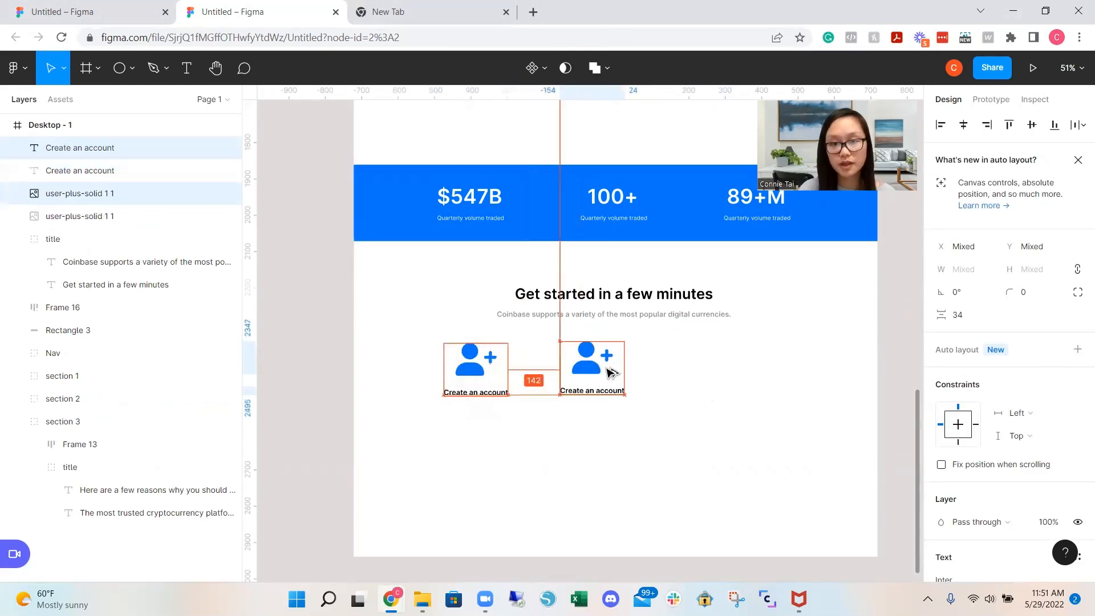
{"action": "left_click_drag", "start_coordinate": [614, 375], "coordinate": [754, 374]}
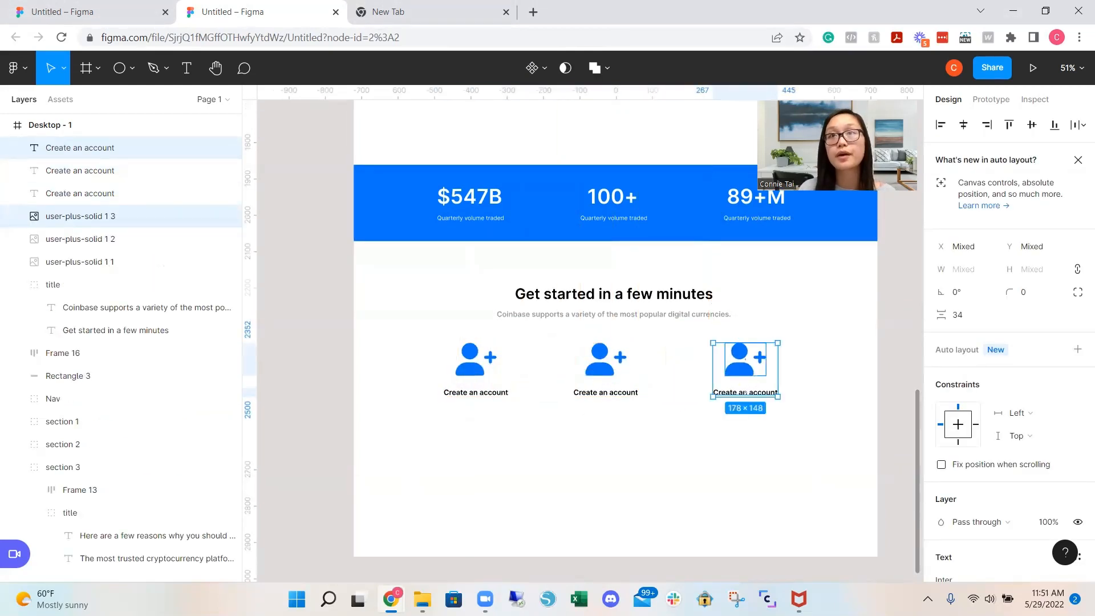
Replace the third user-plus icon with the hand-and-dollar icon and the middle one with the building-columns icon above their labels
{"action": "left_click_drag", "start_coordinate": [735, 137], "coordinate": [757, 358]}
{"action": "left_click", "coordinate": [764, 367]}
{"action": "key", "text": "Delete"}
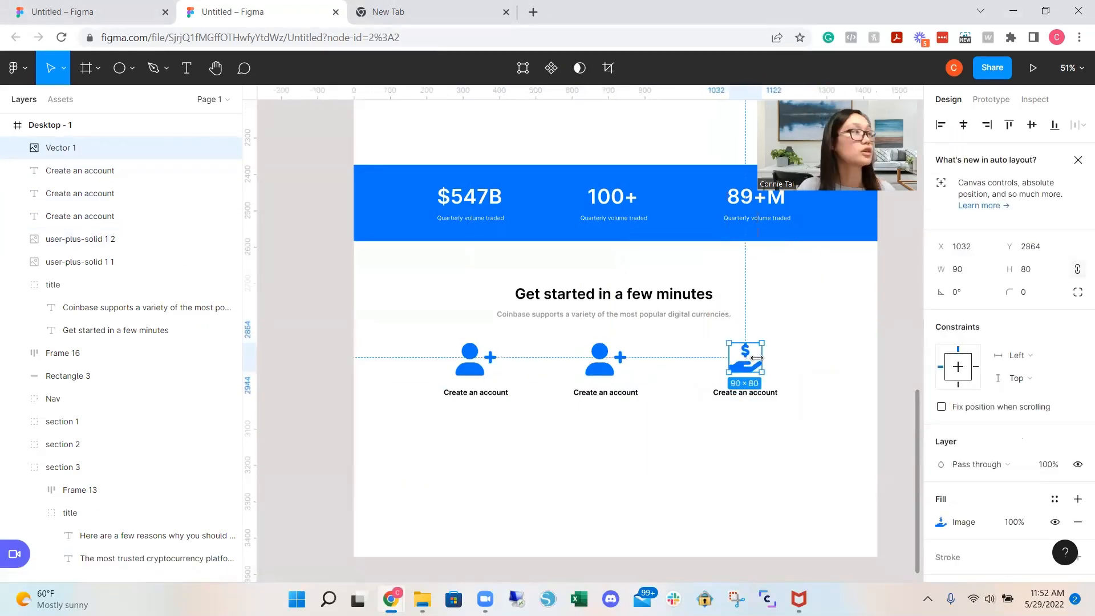
{"action": "left_click", "coordinate": [609, 361]}
{"action": "key", "text": "Delete"}
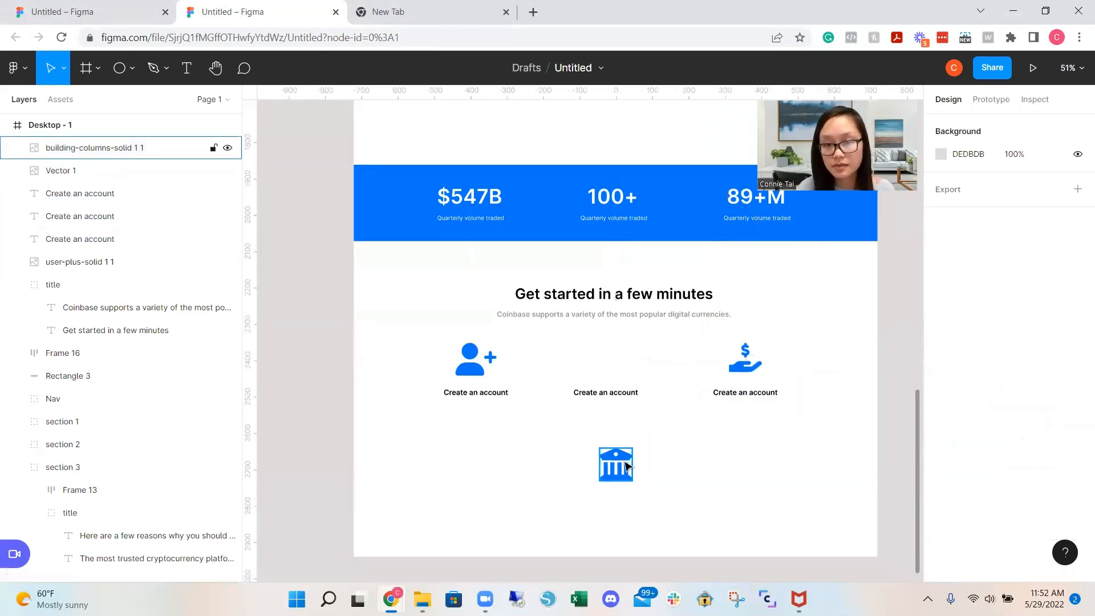
{"action": "left_click_drag", "start_coordinate": [623, 464], "coordinate": [614, 359]}
{"action": "left_click", "coordinate": [752, 435]}
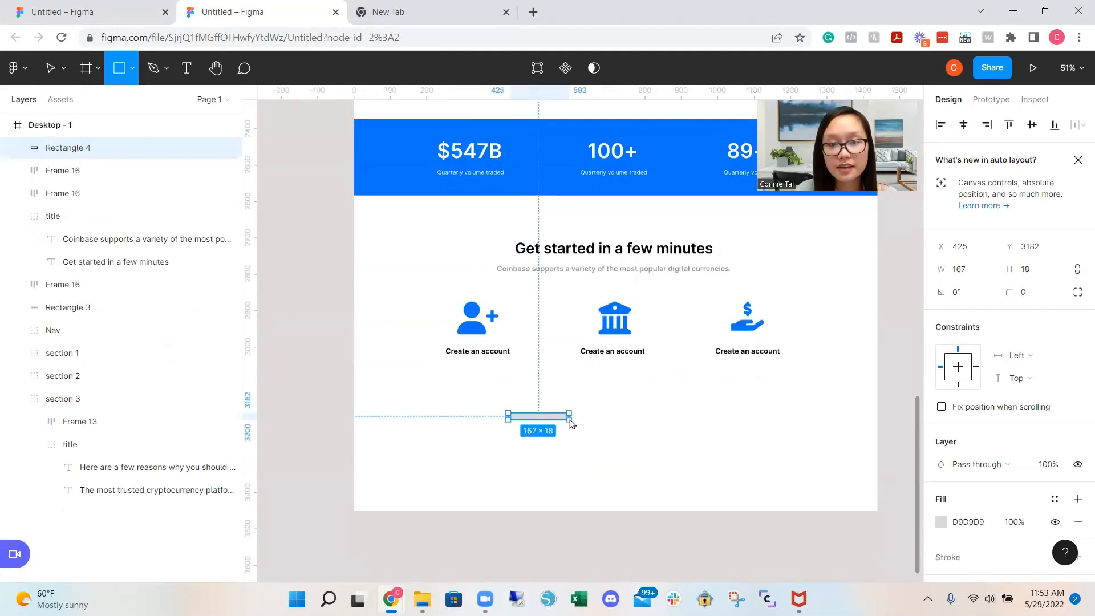
Draw a thin rectangle about 155 wide below the icon row and set its height to 4
{"action": "left_click_drag", "start_coordinate": [569, 419], "coordinate": [565, 419]}
{"action": "left_click", "coordinate": [1035, 271]}
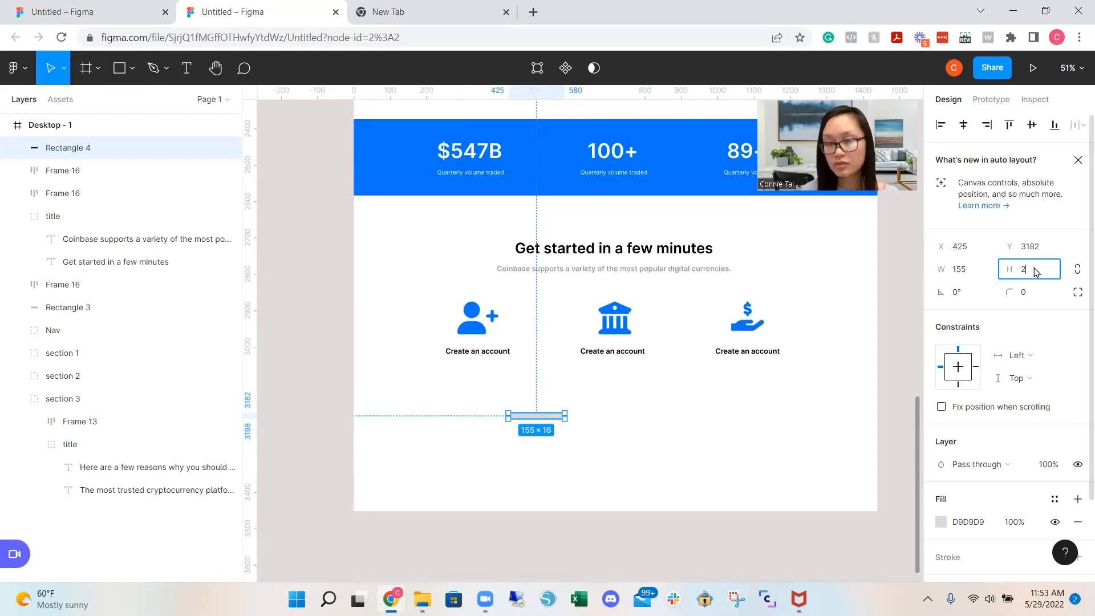
{"action": "key", "text": "Return"}
{"action": "left_click", "coordinate": [766, 474]}
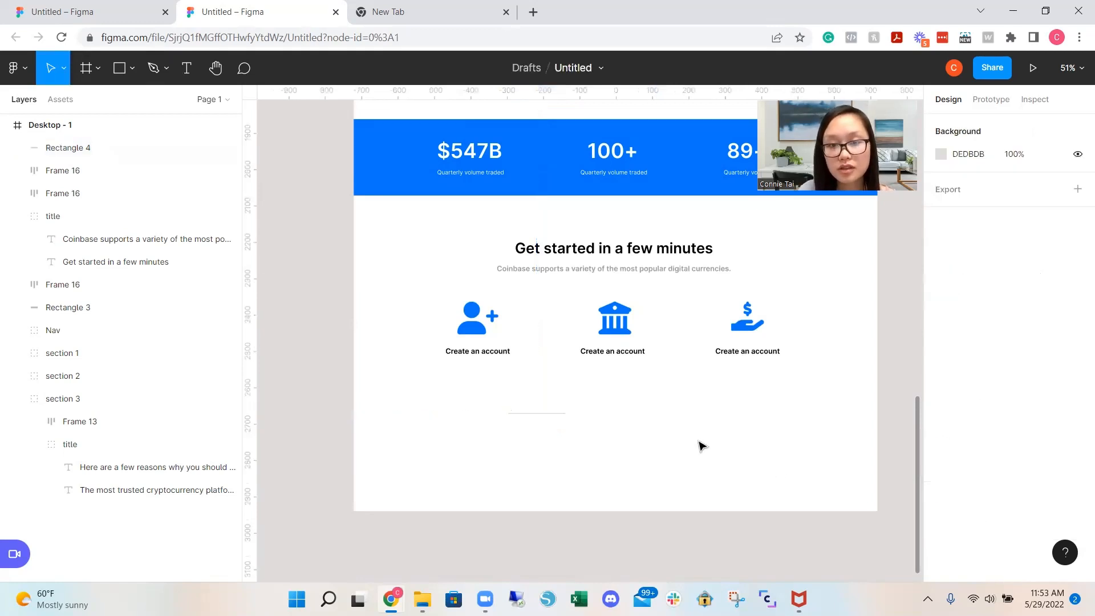
{"action": "left_click", "coordinate": [542, 413]}
{"action": "left_click", "coordinate": [1026, 272]}
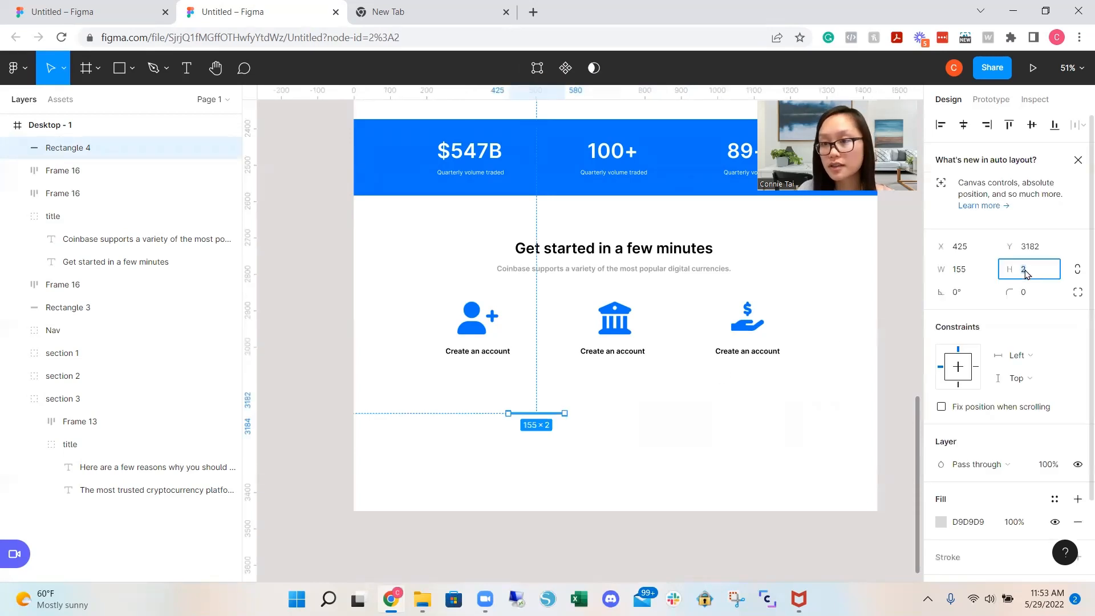
{"action": "left_click", "coordinate": [760, 429]}
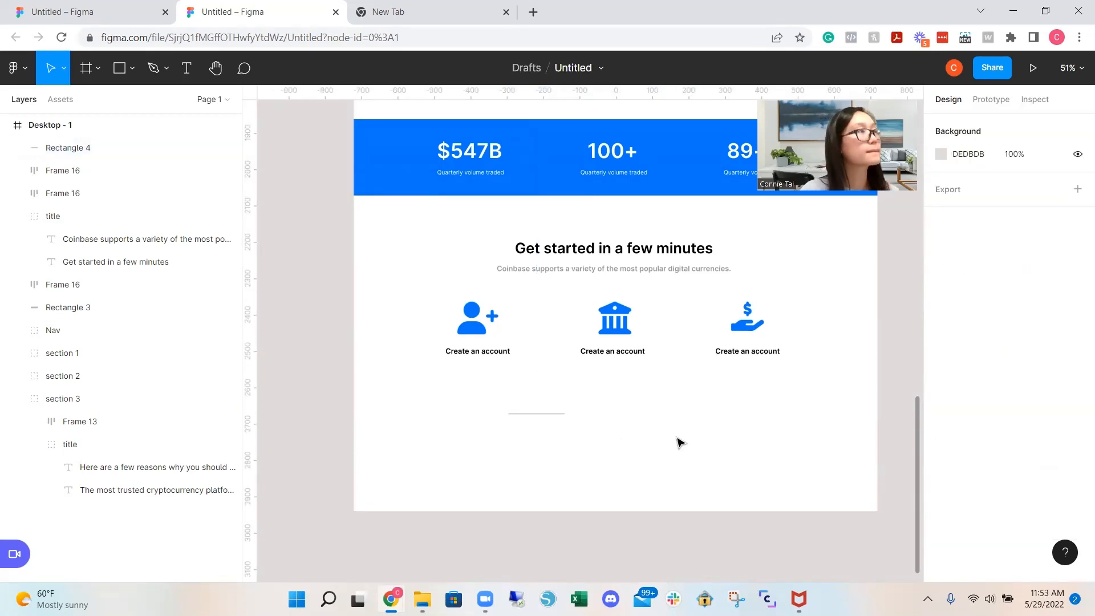
Darken the thin line's fill to CACACA
{"action": "left_click", "coordinate": [546, 414]}
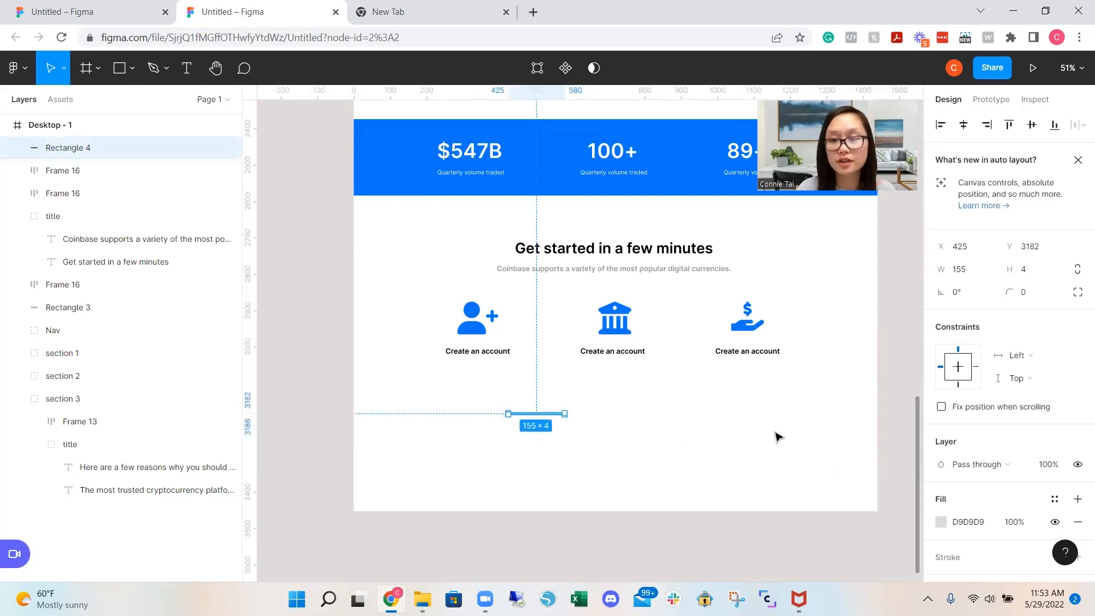
{"action": "left_click", "coordinate": [941, 521]}
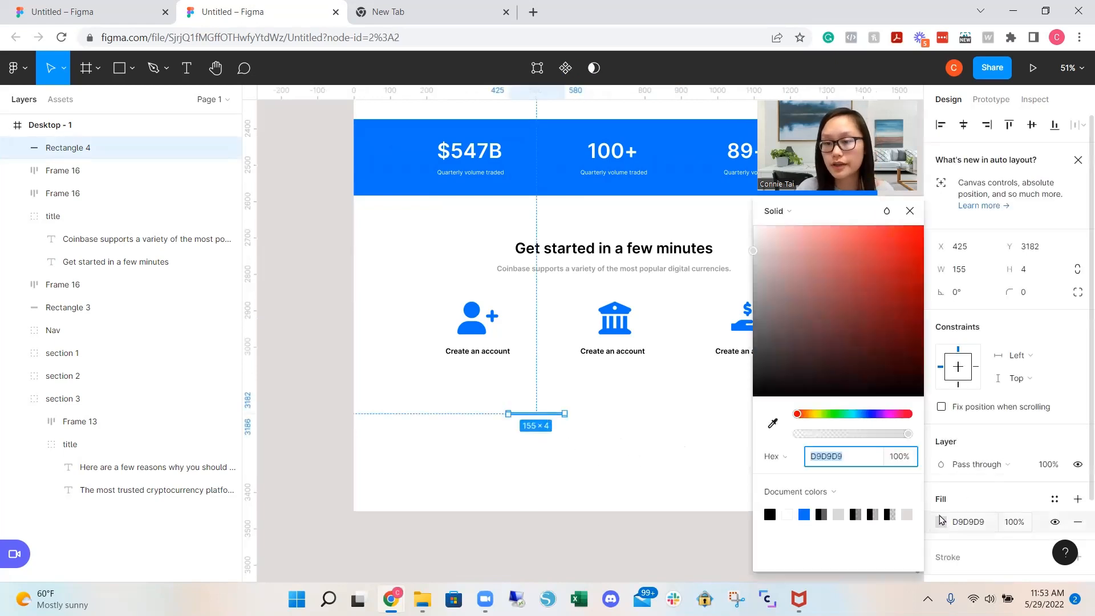
{"action": "left_click_drag", "start_coordinate": [751, 256], "coordinate": [751, 270]}
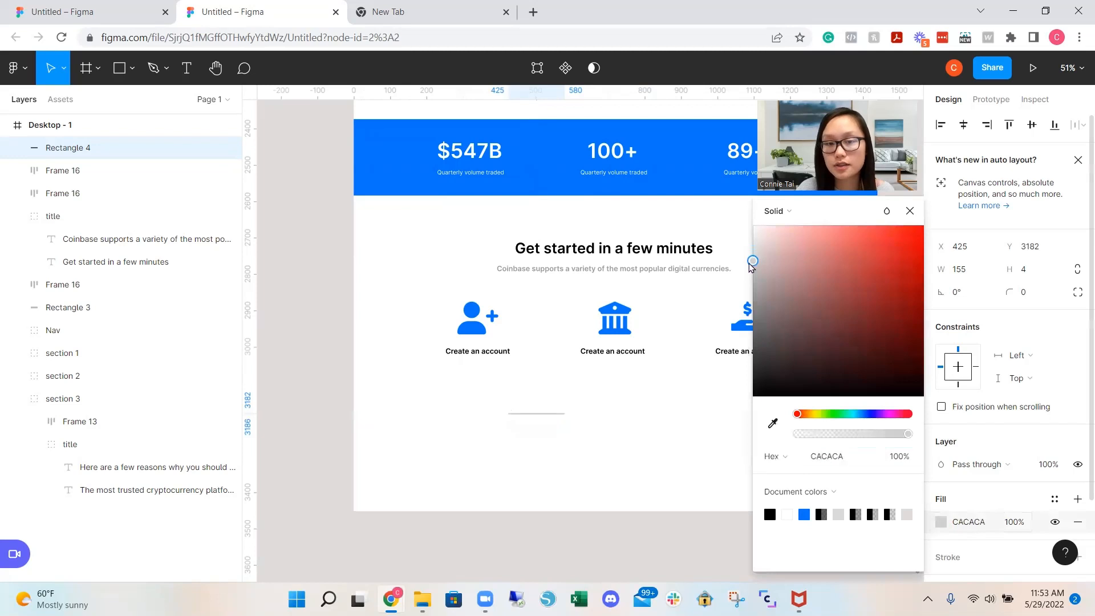
{"action": "left_click", "coordinate": [497, 411]}
Try to place the grey line between the icons of the auto layout row and undo the placements
{"action": "left_click_drag", "start_coordinate": [497, 407], "coordinate": [691, 340]}
{"action": "left_click", "coordinate": [536, 418]}
{"action": "left_click", "coordinate": [639, 409]}
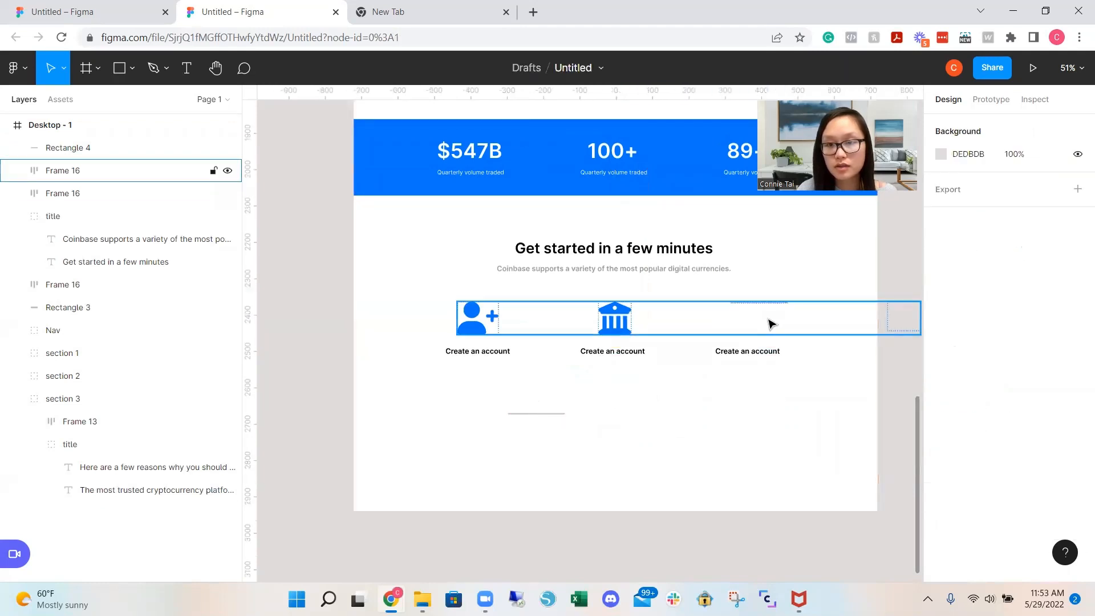
{"action": "key", "text": "ctrl+z"}
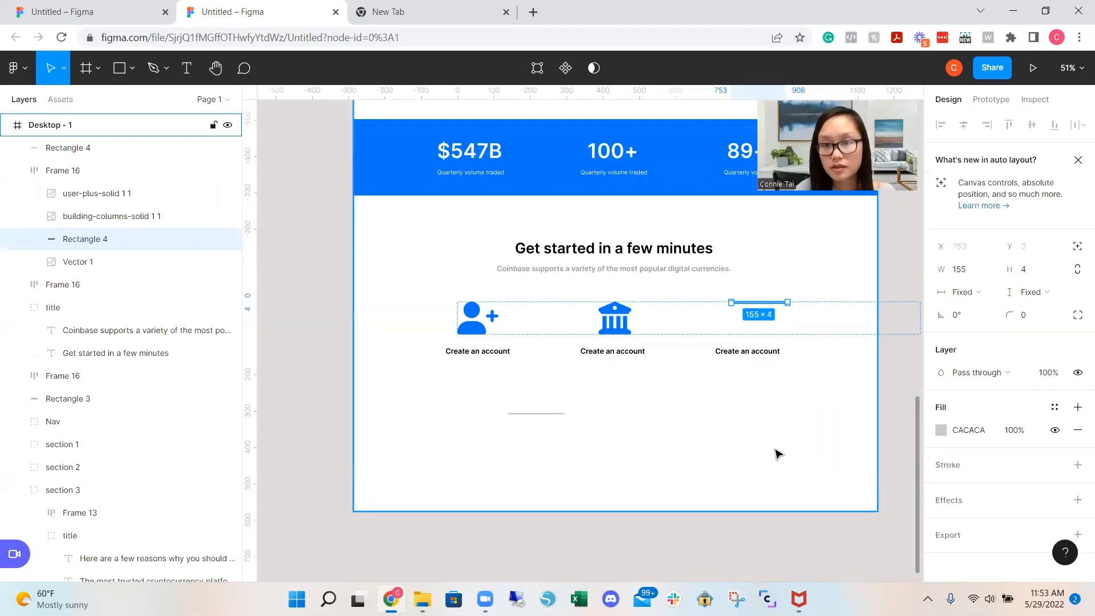
{"action": "key", "text": "ctrl+z"}
{"action": "left_click_drag", "start_coordinate": [548, 416], "coordinate": [553, 315]}
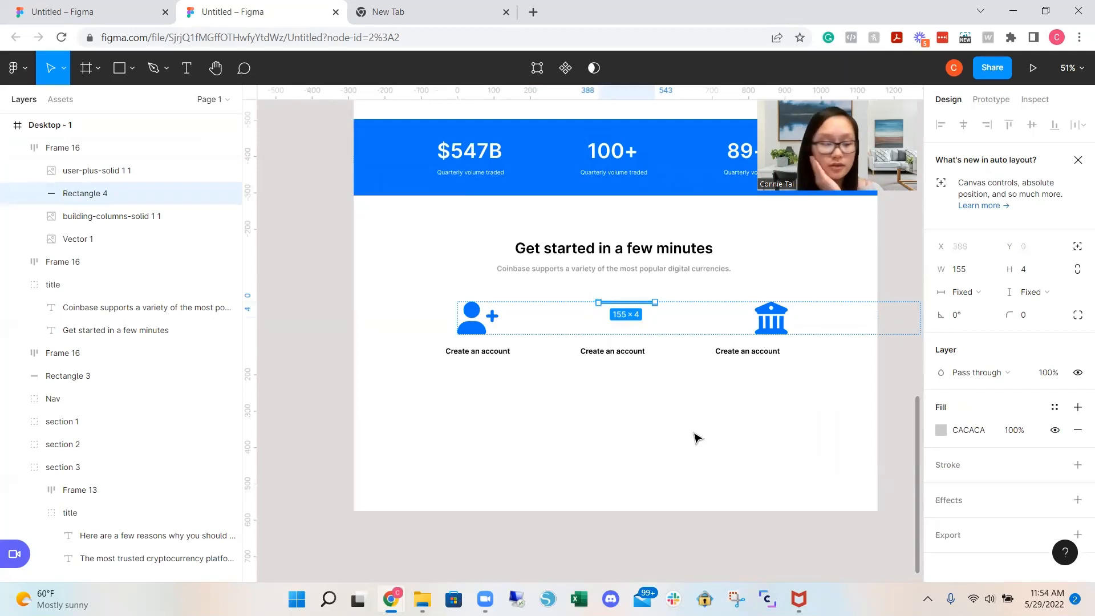
{"action": "key", "text": "ctrl+z"}
Ungroup the auto layout frame that holds the three icons
{"action": "left_click", "coordinate": [547, 320]}
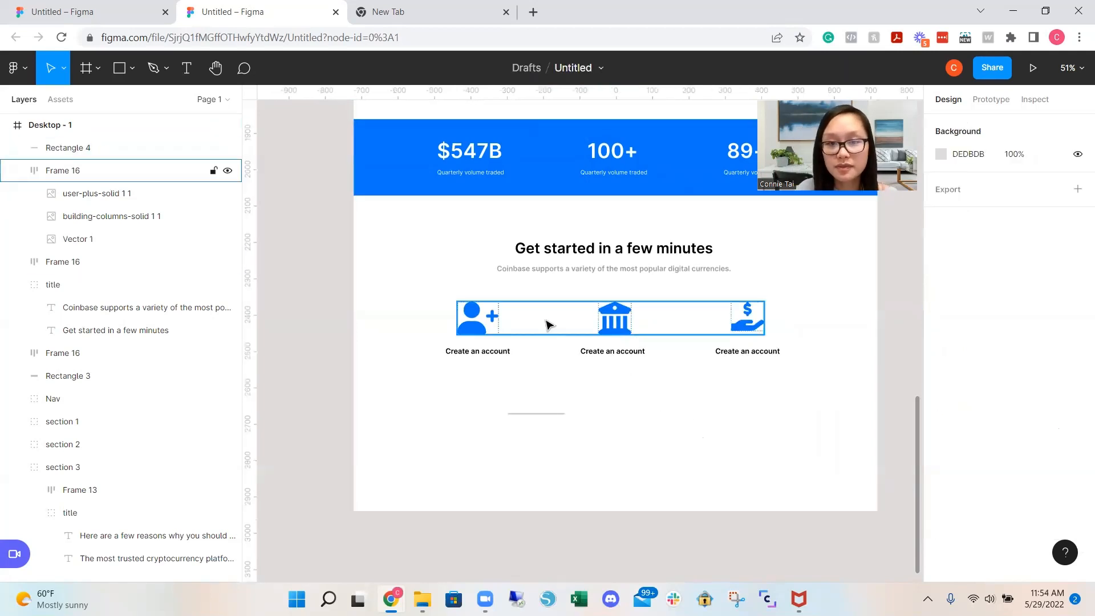
{"action": "right_click", "coordinate": [546, 323]}
{"action": "left_click", "coordinate": [564, 337]}
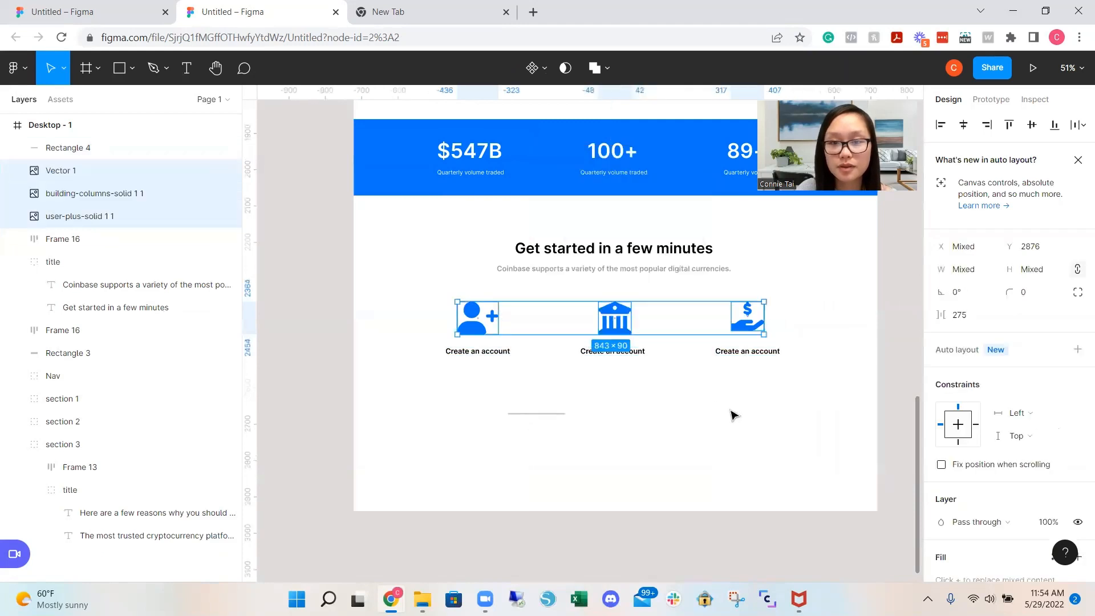
{"action": "left_click", "coordinate": [733, 421]}
Place the grey line between the first two icons and a copy between the last two at X 823, Y 2937
{"action": "left_click_drag", "start_coordinate": [547, 353], "coordinate": [703, 334]}
{"action": "left_click", "coordinate": [609, 398]}
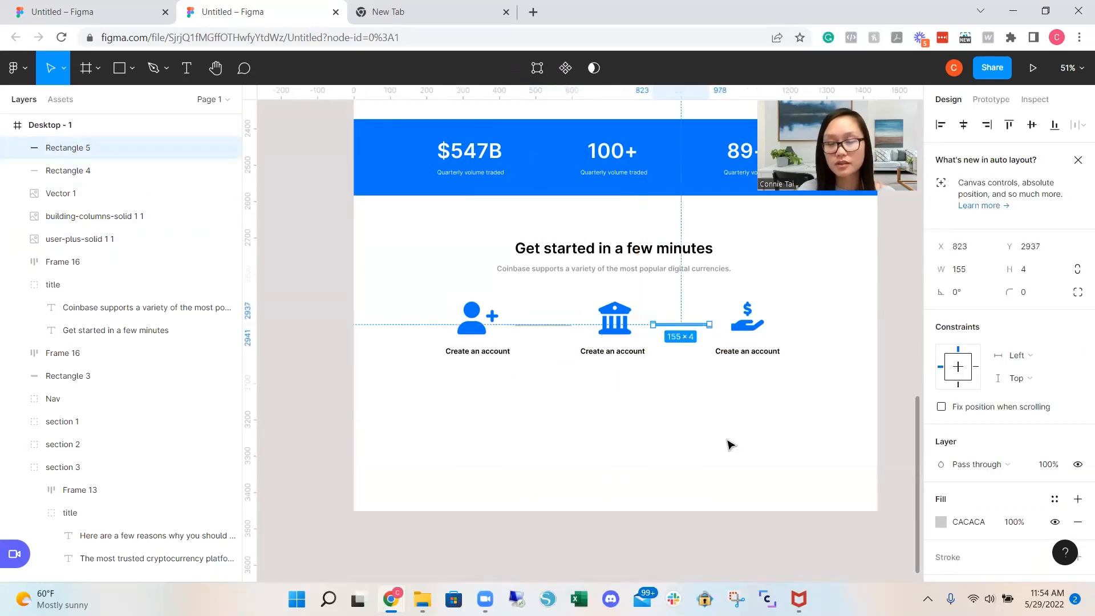
{"action": "left_click", "coordinate": [729, 443]}
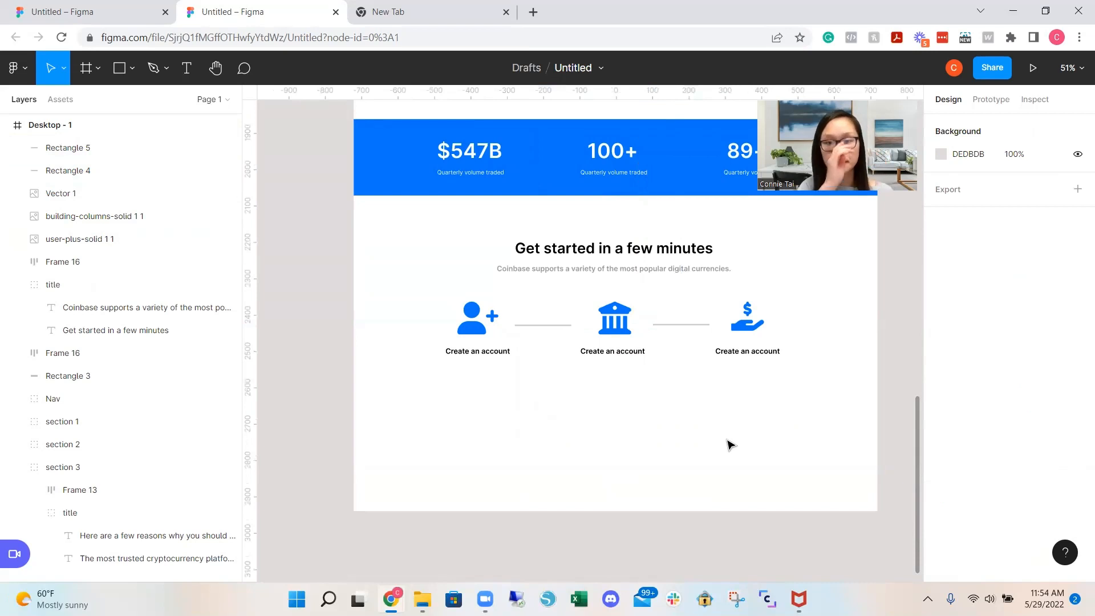
Align the label row under the icons and group the icons, connecting lines and labels together
{"action": "left_click_drag", "start_coordinate": [623, 354], "coordinate": [627, 354]}
{"action": "left_click_drag", "start_coordinate": [407, 299], "coordinate": [768, 336]}
{"action": "key", "text": "ctrl+g"}
{"action": "left_click", "coordinate": [535, 383]}
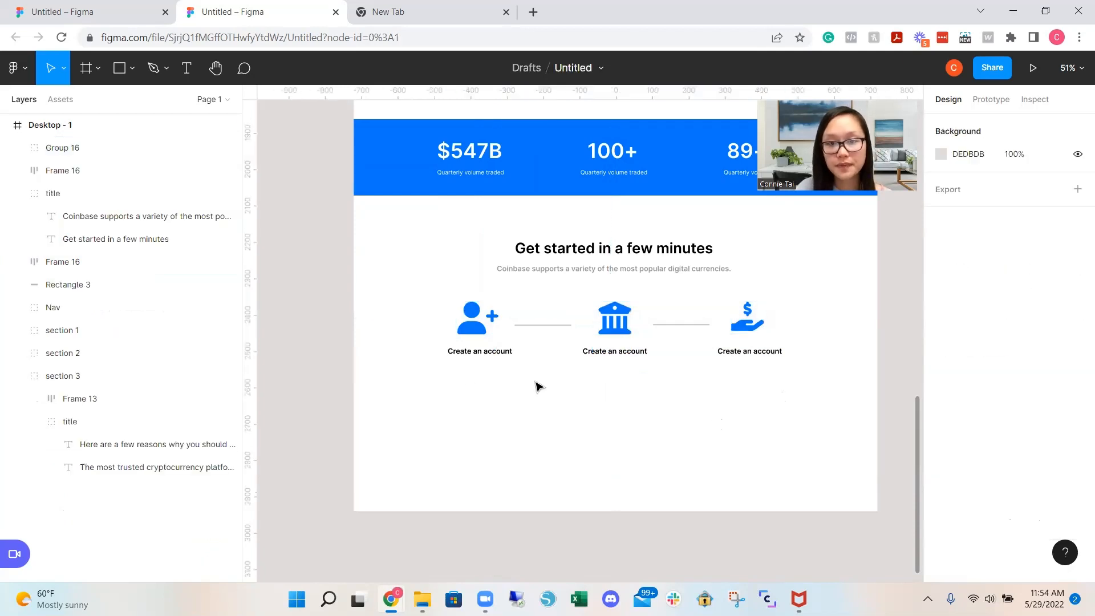
{"action": "left_click_drag", "start_coordinate": [407, 371], "coordinate": [780, 349]}
{"action": "left_click_drag", "start_coordinate": [821, 389], "coordinate": [447, 310]}
{"action": "key", "text": "ctrl+g"}
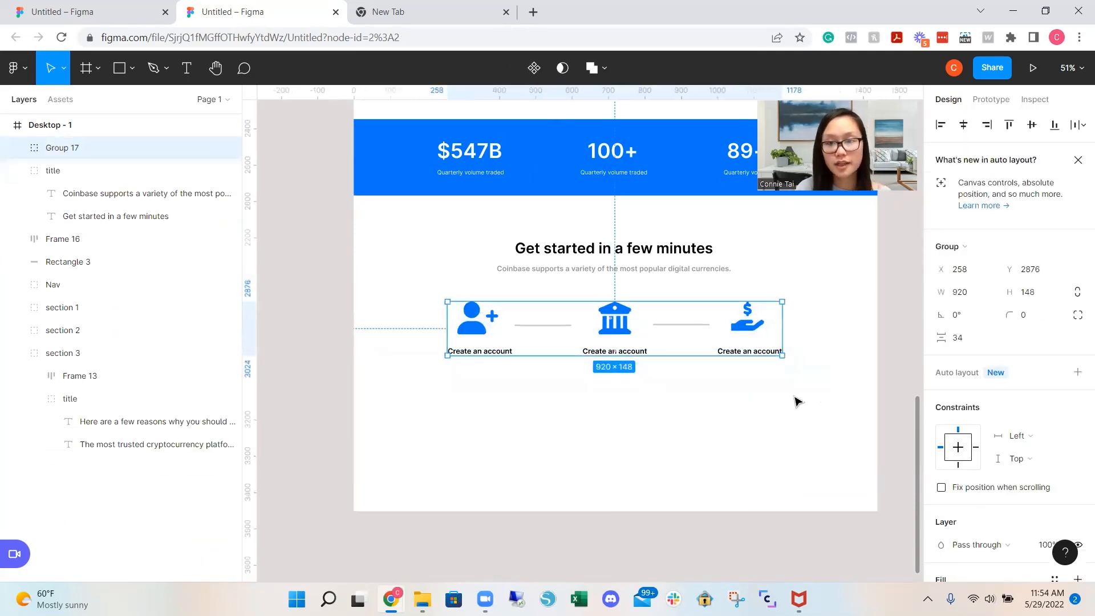
Group the "Get started in a few minutes" title with the icon group and rename the result "section 5"
{"action": "left_click_drag", "start_coordinate": [815, 396], "coordinate": [395, 239]}
{"action": "key", "text": "ctrl+g"}
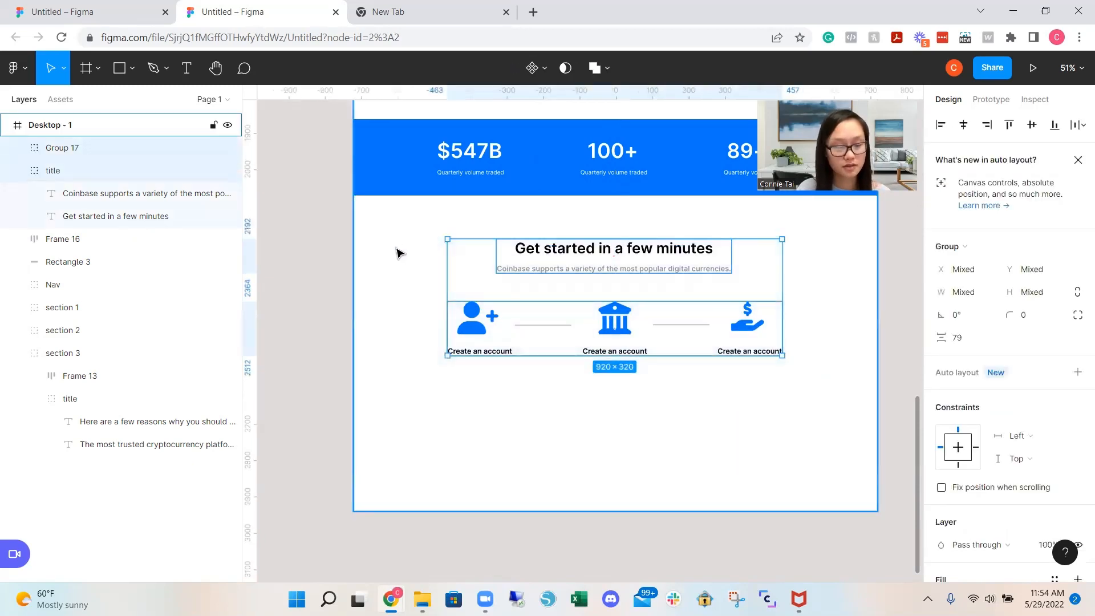
{"action": "double_click", "coordinate": [63, 148]}
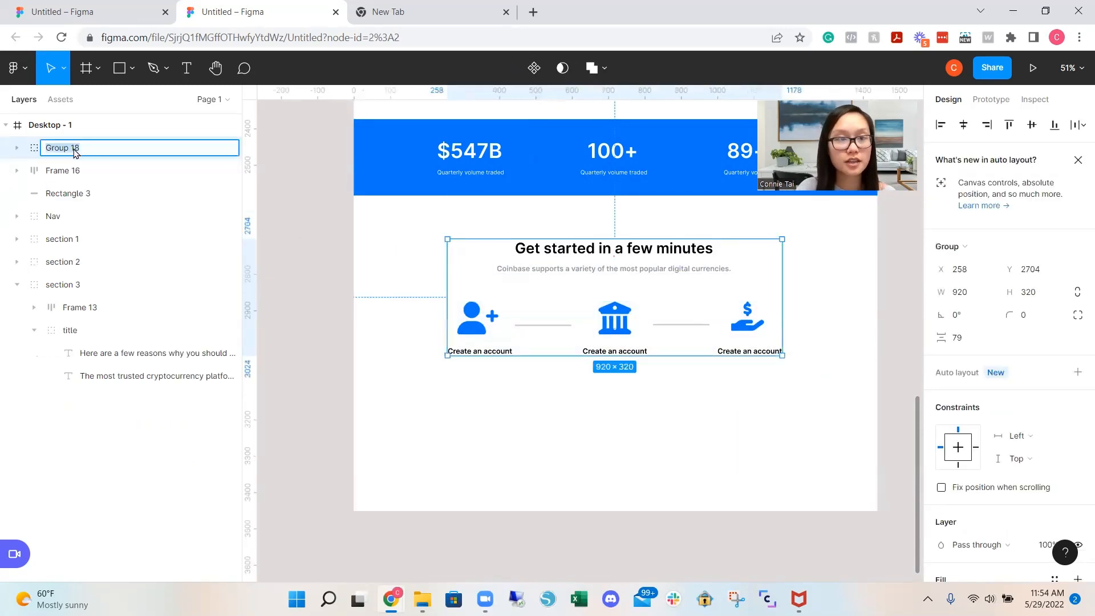
{"action": "type", "text": "section 5"}
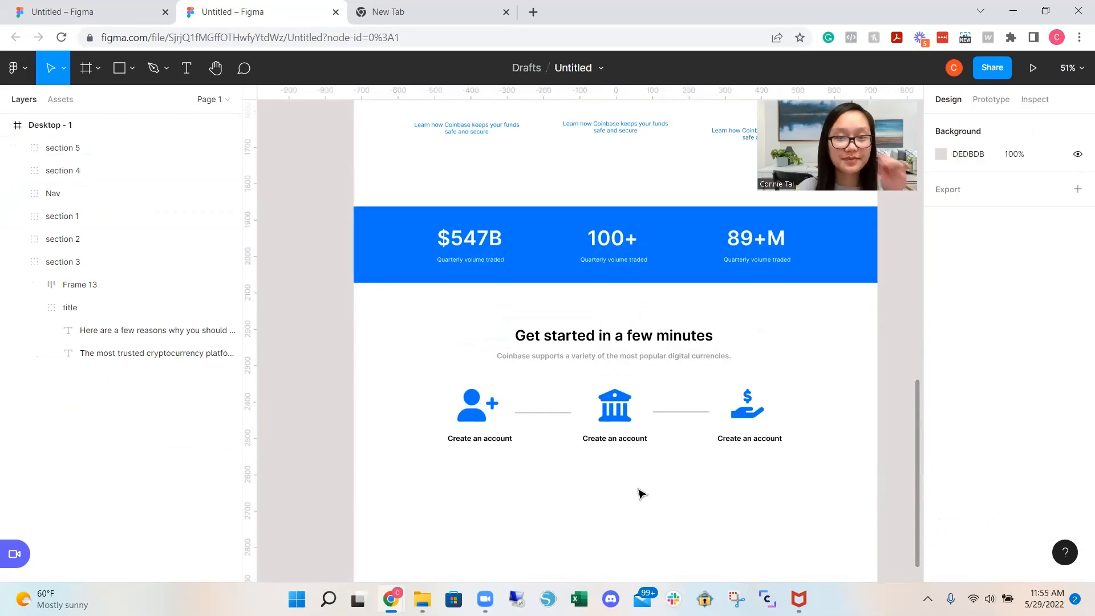
Draw a full-width rectangle about 1440 × 345 below section 5, reaching the bottom edge of the Desktop frame
{"action": "scroll", "coordinate": [785, 481], "scroll_direction": "down", "scroll_amount": 2}
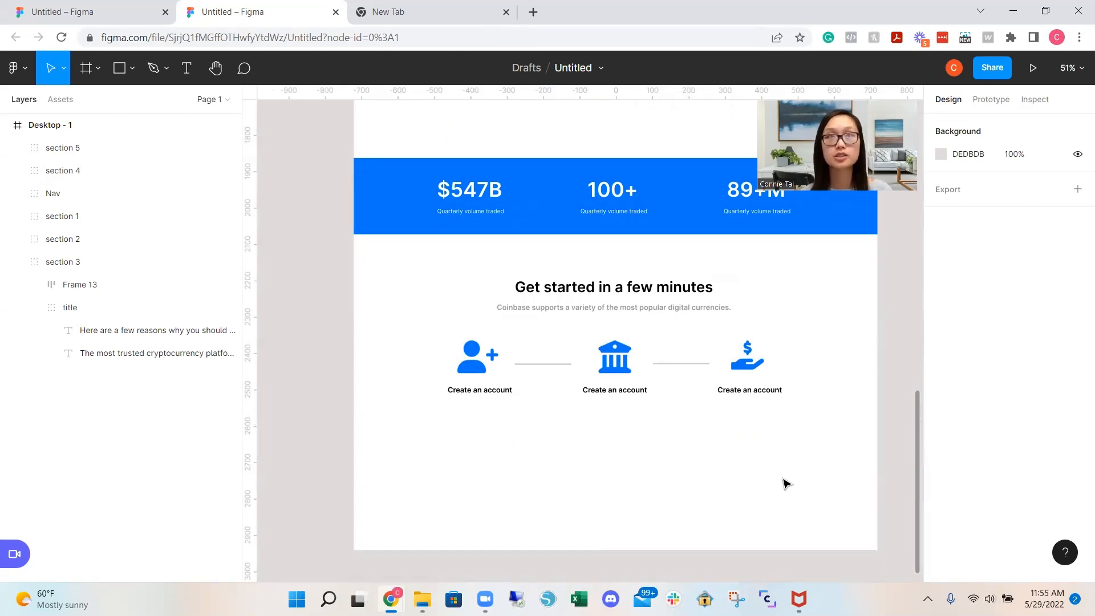
{"action": "scroll", "coordinate": [785, 484], "scroll_direction": "down", "scroll_amount": 1}
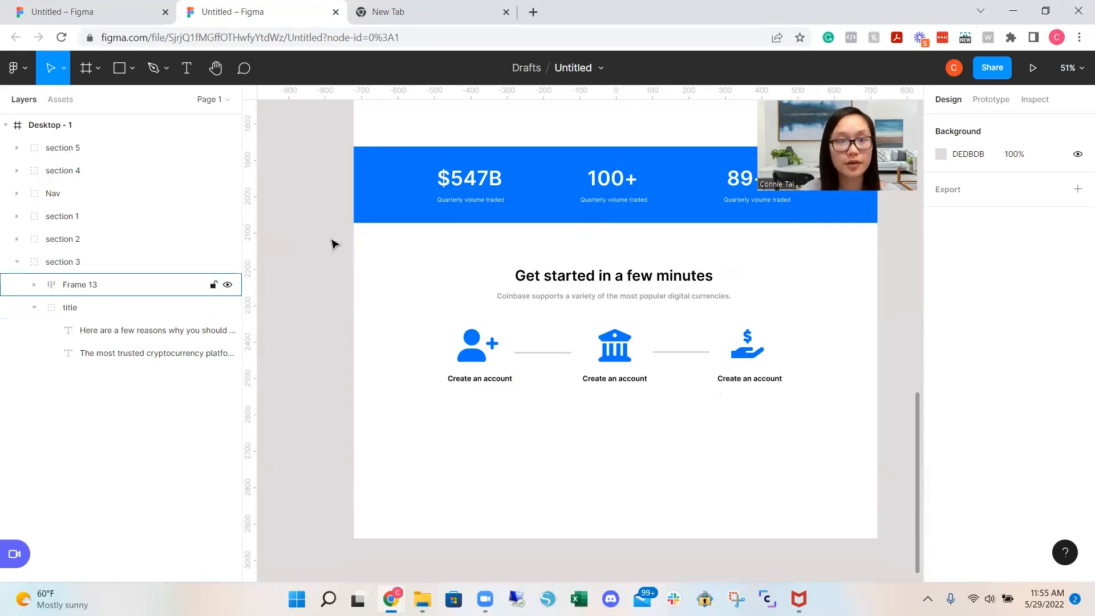
{"action": "left_click", "coordinate": [386, 199]}
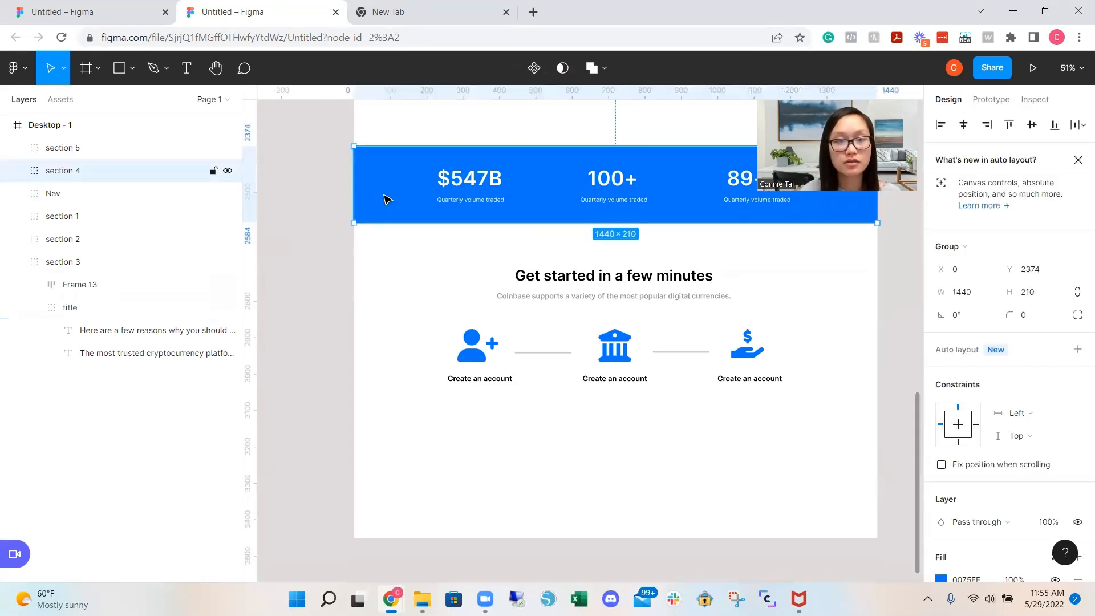
{"action": "left_click", "coordinate": [417, 478]}
{"action": "left_click", "coordinate": [120, 69]}
{"action": "left_click", "coordinate": [132, 69]}
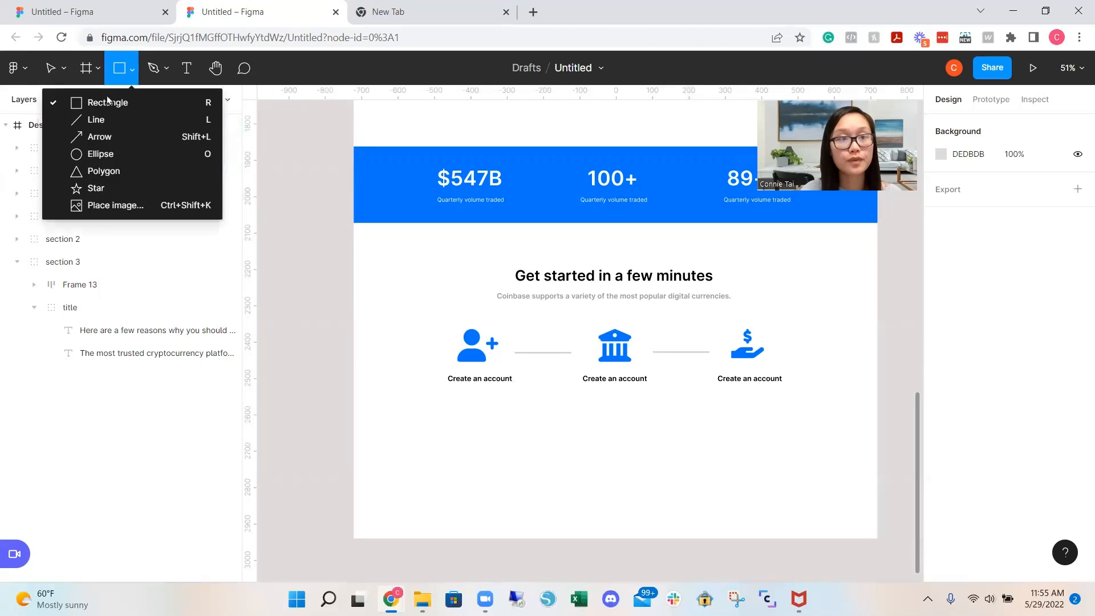
{"action": "left_click", "coordinate": [108, 100]}
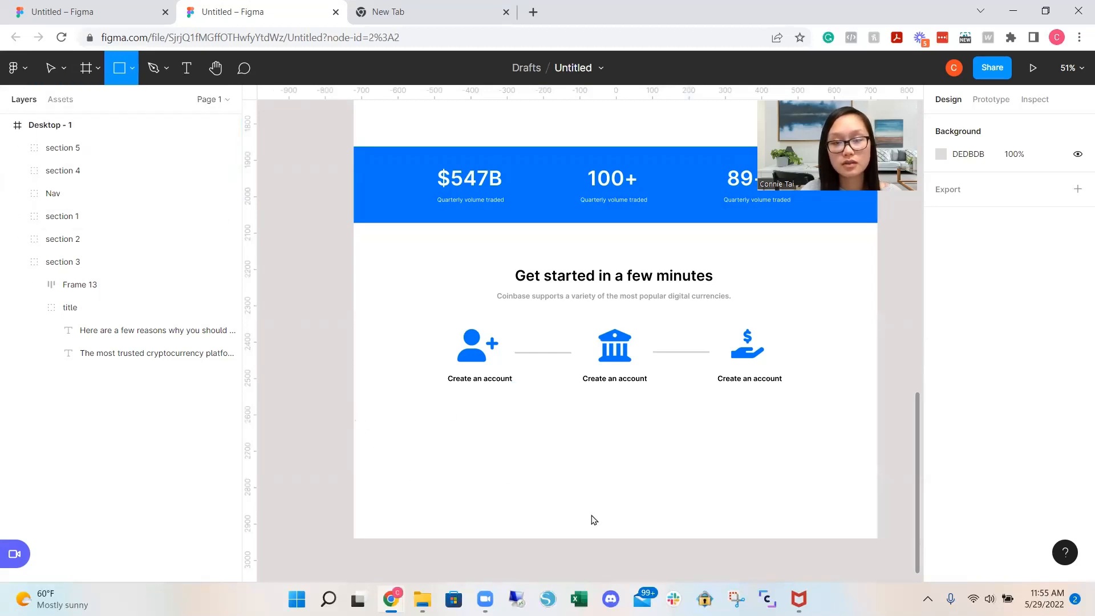
{"action": "left_click_drag", "start_coordinate": [353, 412], "coordinate": [878, 542]}
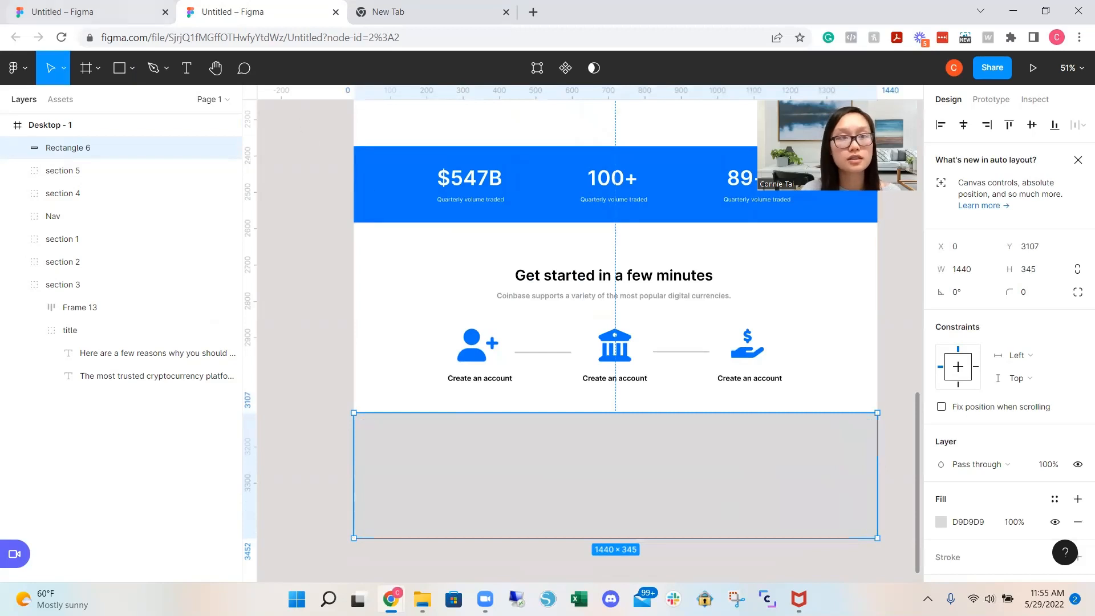
Check the "Earn Up to $7 worth of crypto" background in the reference file and set the new rectangle's height to 480
{"action": "left_click", "coordinate": [85, 11]}
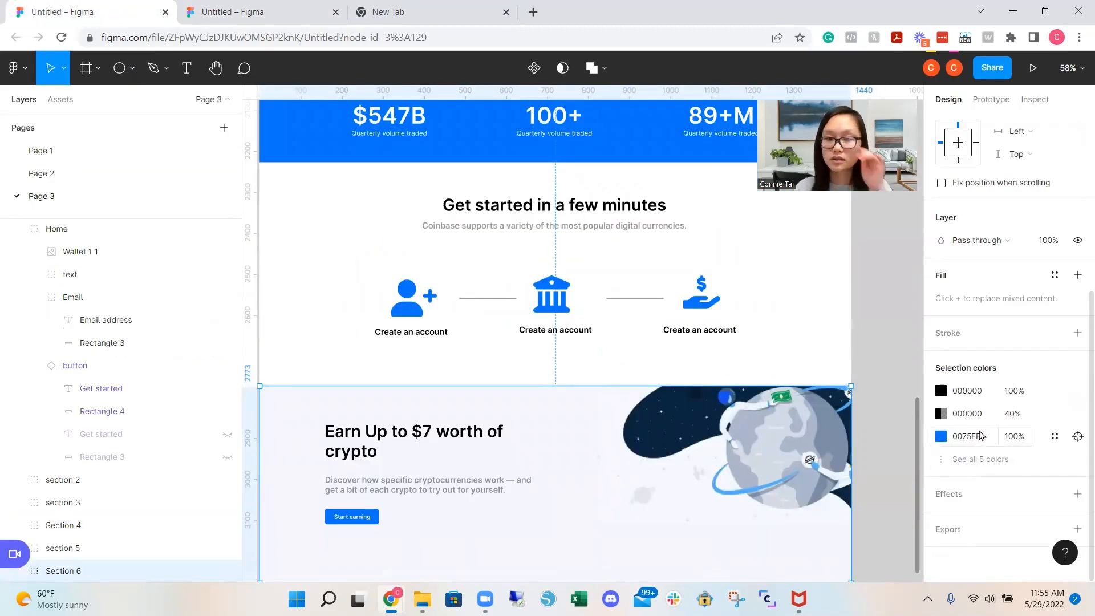
{"action": "left_click", "coordinate": [577, 530]}
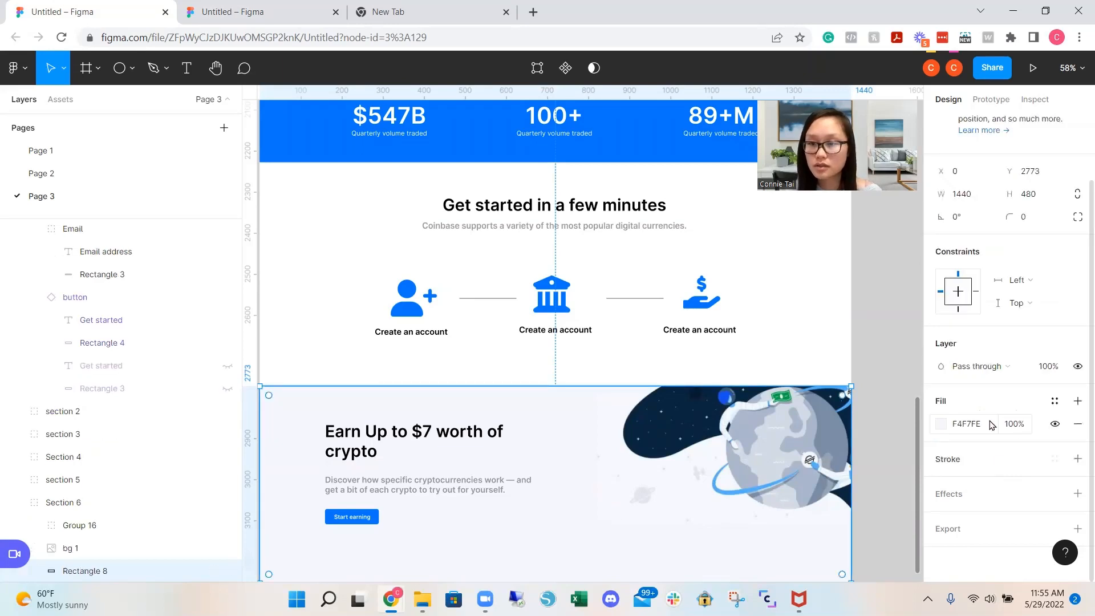
{"action": "left_click", "coordinate": [970, 424]}
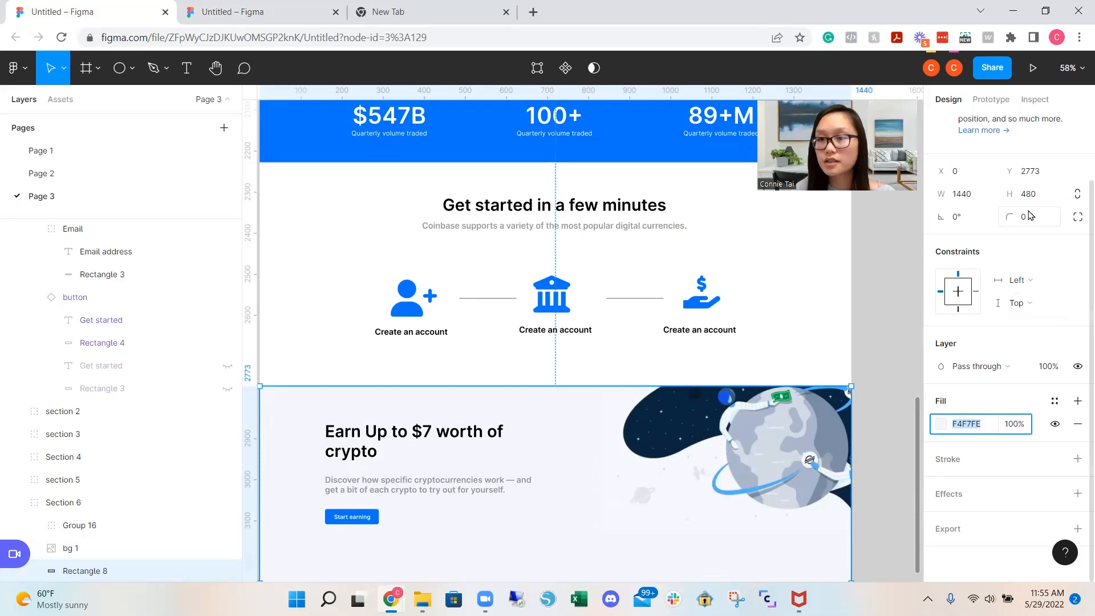
{"action": "left_click", "coordinate": [270, 25]}
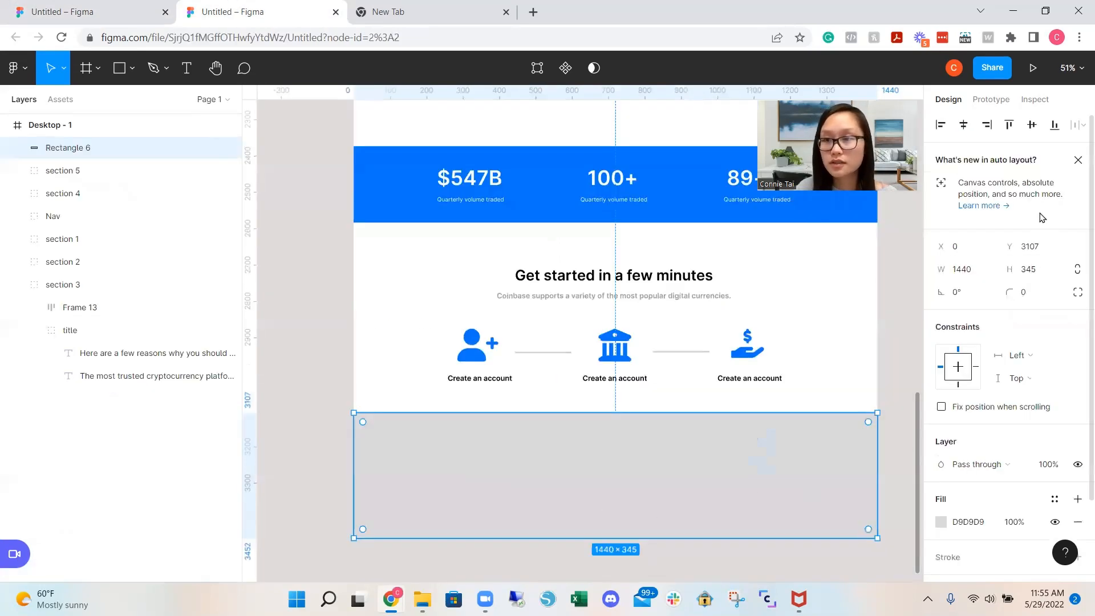
{"action": "left_click", "coordinate": [1035, 272]}
{"action": "type", "text": "48"}
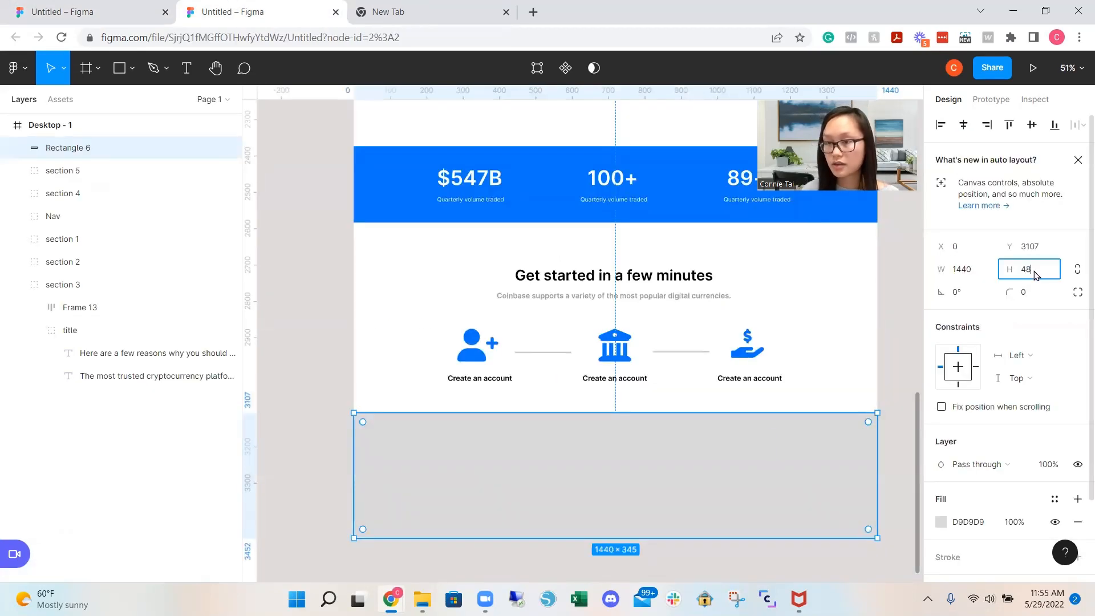
{"action": "type", "text": "0"}
{"action": "key", "text": "Return"}
Move the grey rectangle partly off the Desktop frame, past its left edge, and deselect it
{"action": "scroll", "coordinate": [873, 492], "scroll_direction": "down", "scroll_amount": 3}
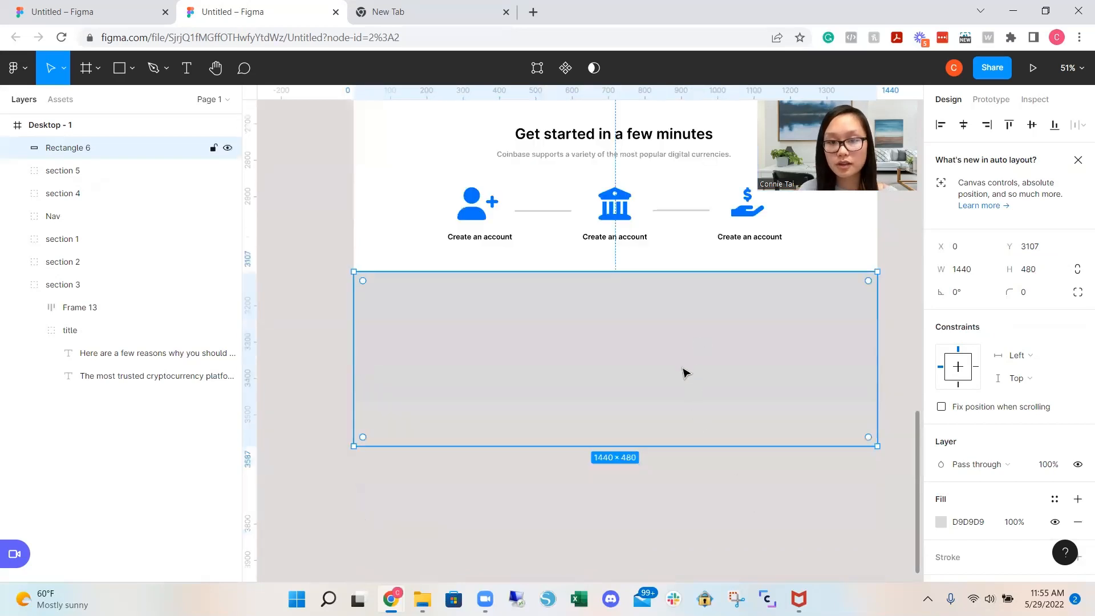
{"action": "left_click_drag", "start_coordinate": [685, 371], "coordinate": [332, 346]}
{"action": "left_click", "coordinate": [711, 356]}
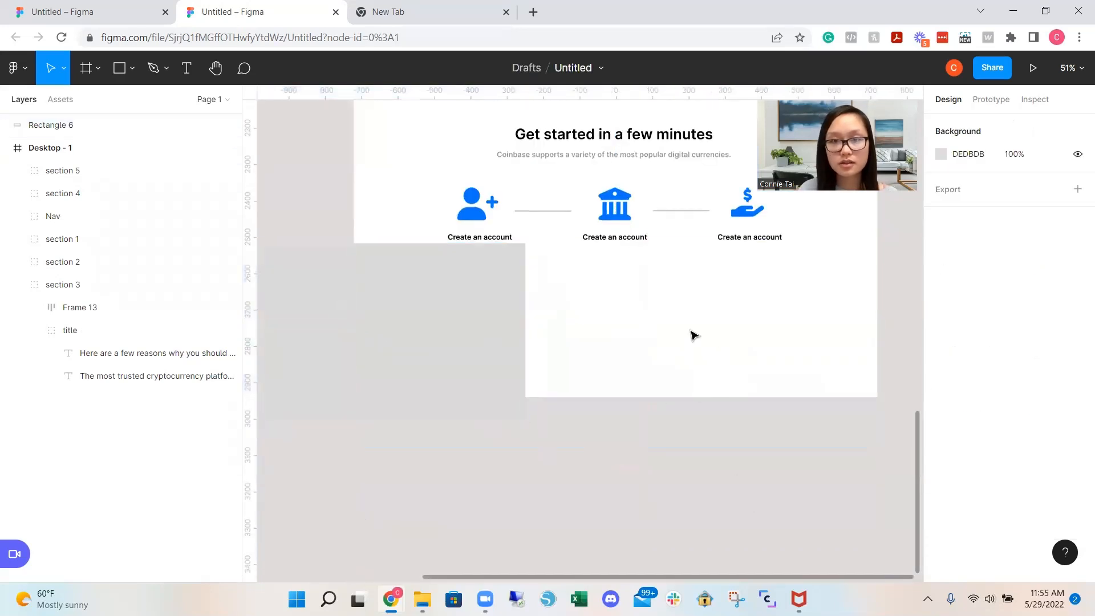
Place the grey rectangle inside the Desktop frame at X 0, Y 3242 and set its fill to F4F7FE
{"action": "left_click", "coordinate": [98, 149]}
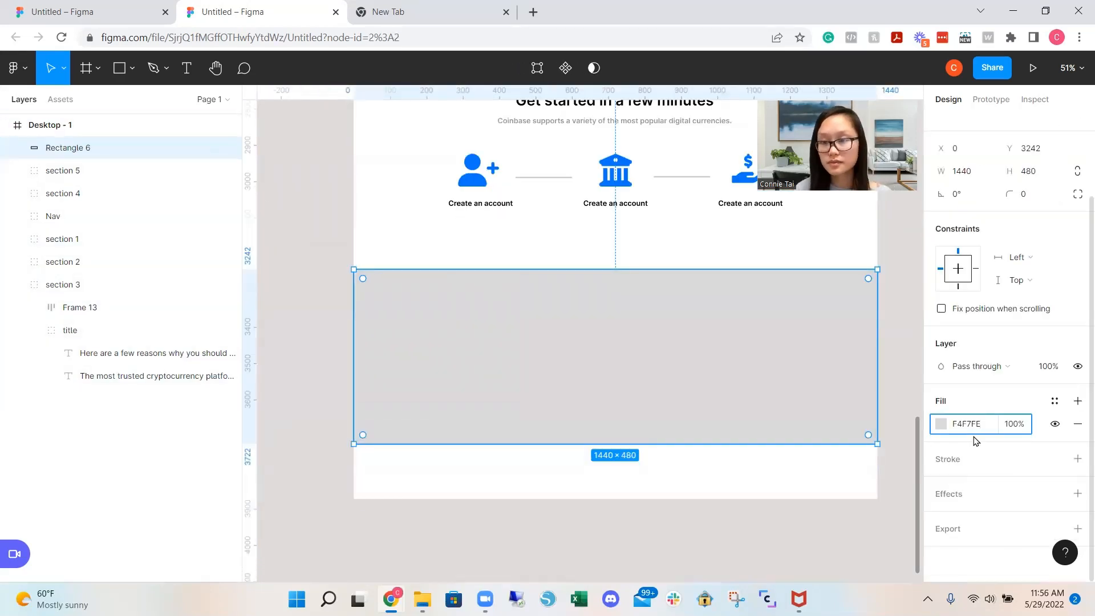
{"action": "key", "text": "Return"}
{"action": "left_click", "coordinate": [760, 482]}
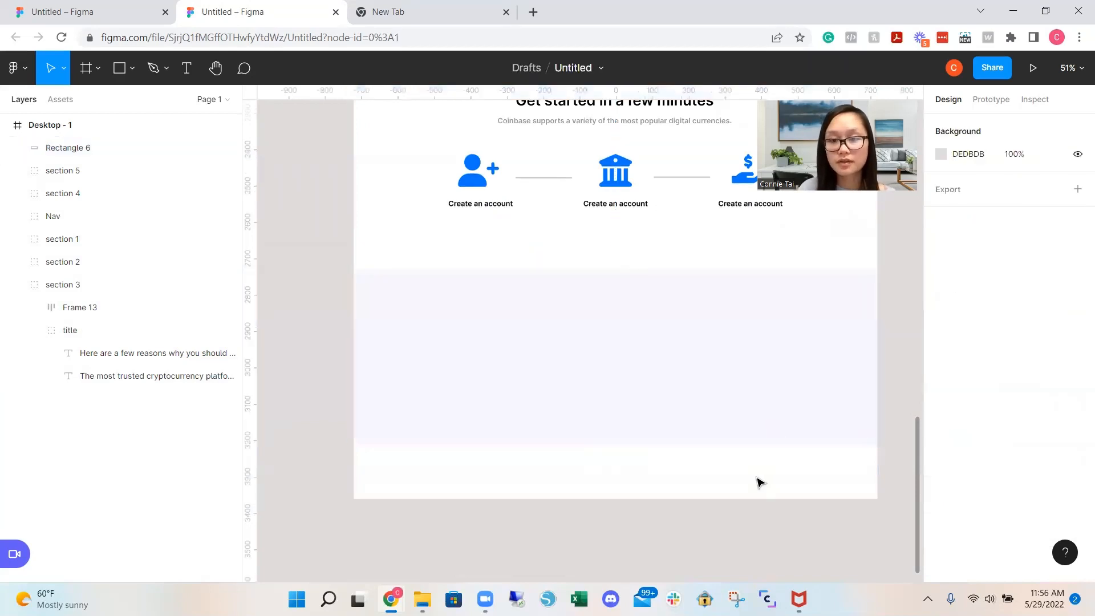
Shorten the Desktop frame to a height of 3722 so it ends at the light rectangle's bottom edge
{"action": "left_click", "coordinate": [69, 126]}
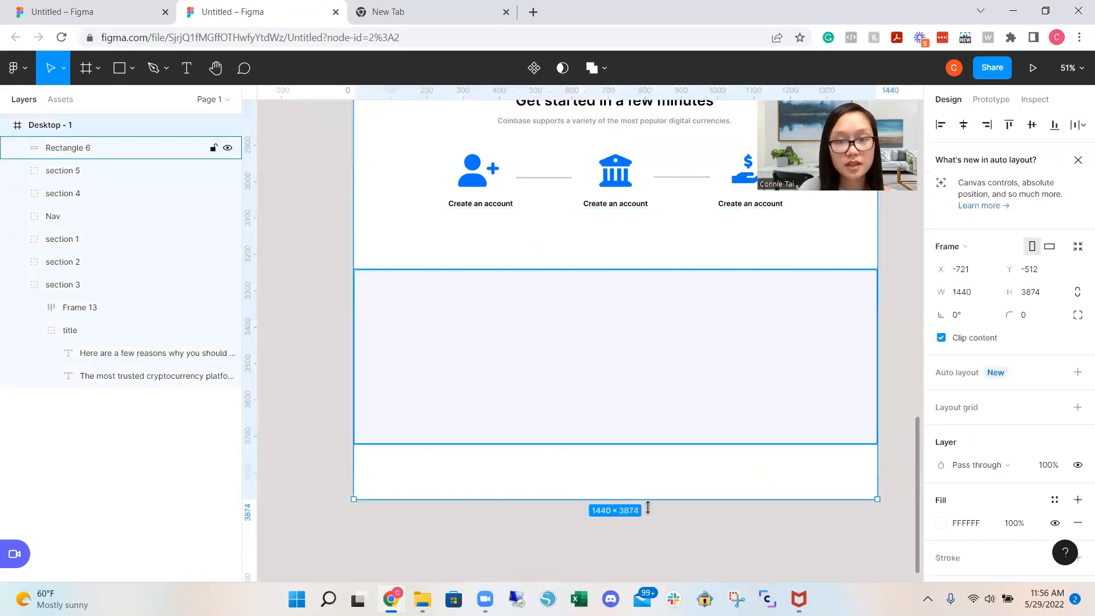
{"action": "left_click_drag", "start_coordinate": [711, 497], "coordinate": [711, 445]}
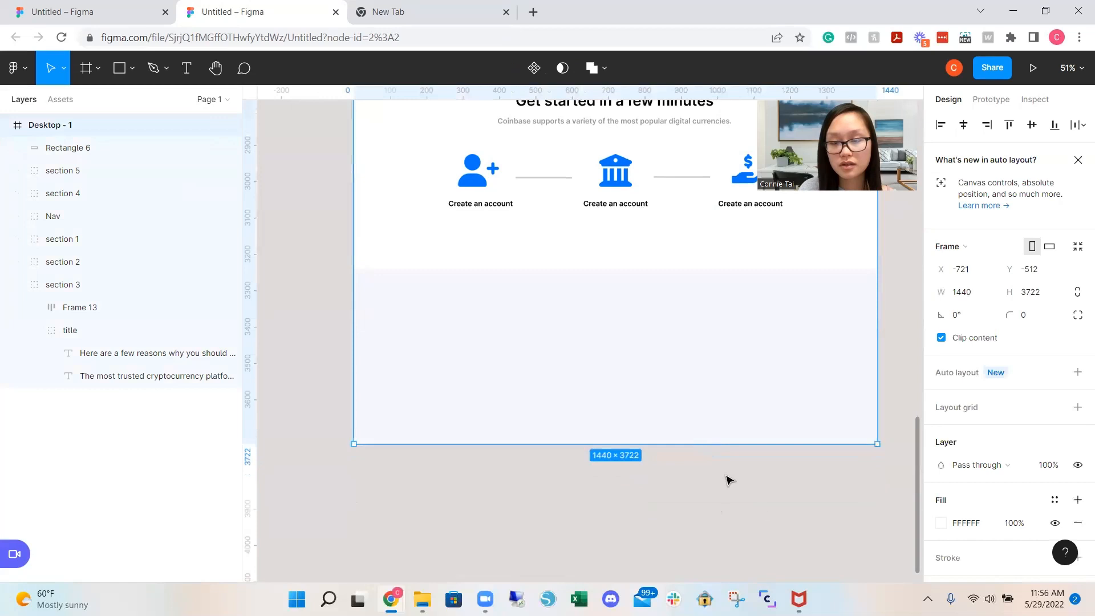
{"action": "left_click", "coordinate": [766, 517]}
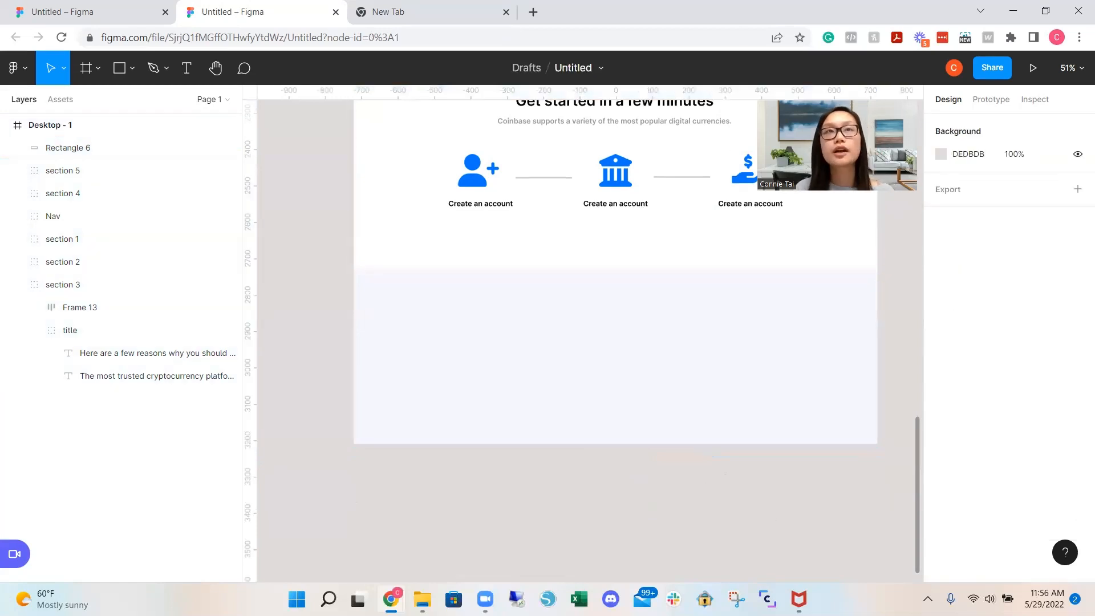
Place the 619 × 339 planet illustration in the upper-right corner of the light rectangle, at X 825, Y 3242
{"action": "left_click_drag", "start_coordinate": [640, 231], "coordinate": [766, 351]}
{"action": "left_click_drag", "start_coordinate": [598, 371], "coordinate": [612, 516]}
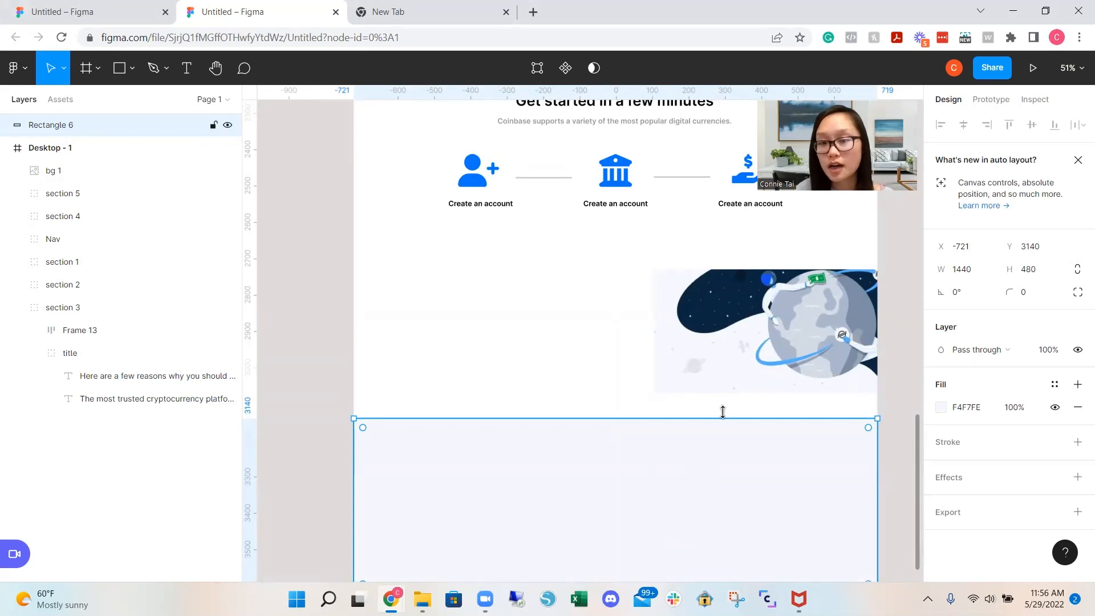
{"action": "left_click", "coordinate": [737, 371]}
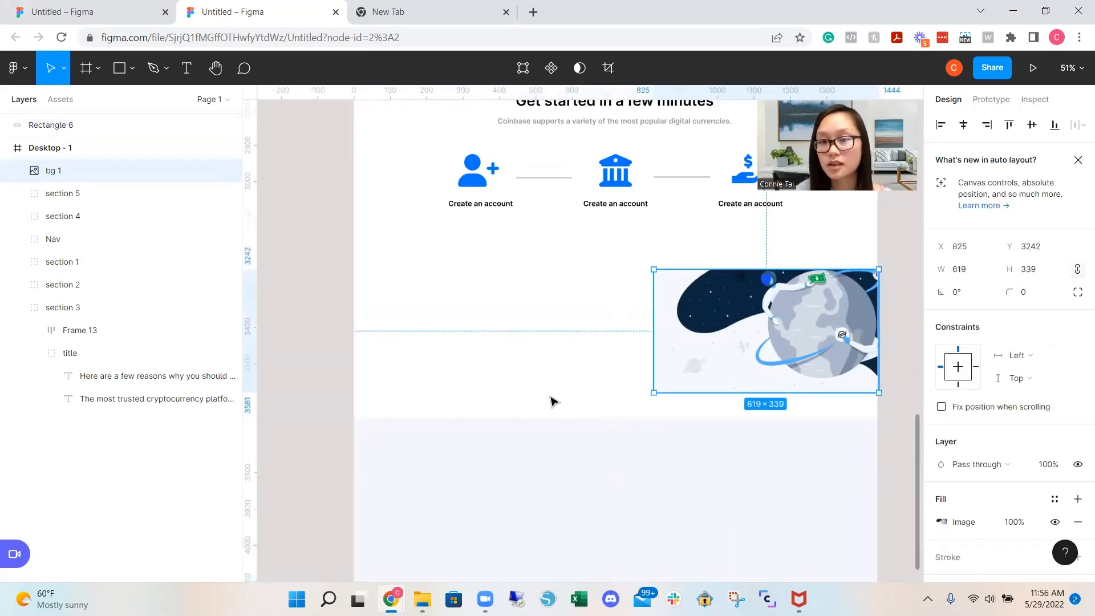
{"action": "left_click", "coordinate": [570, 402]}
{"action": "left_click", "coordinate": [781, 467]}
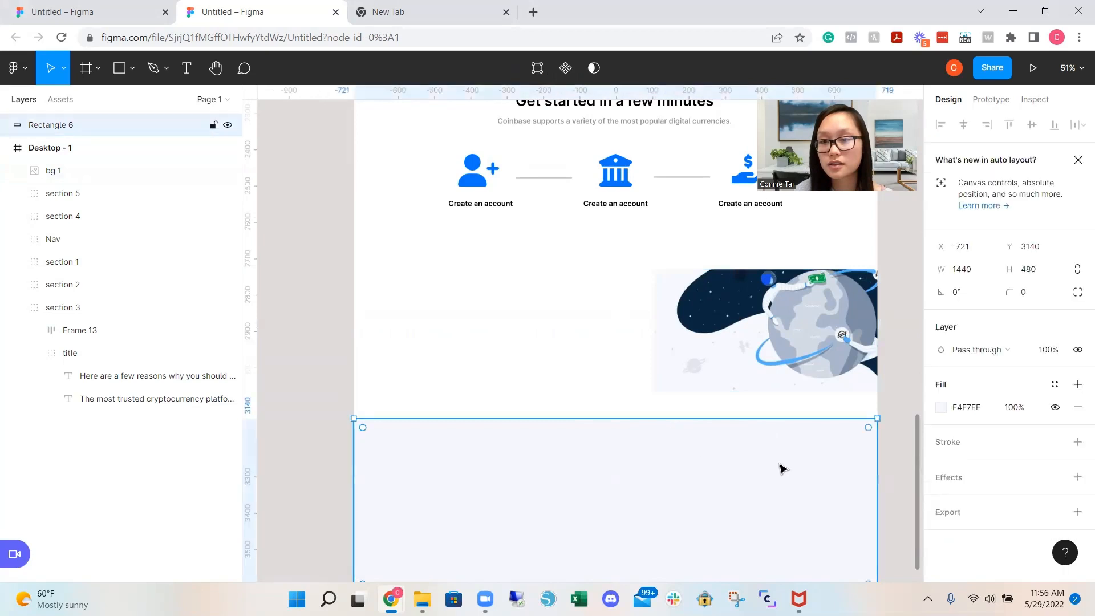
{"action": "left_click", "coordinate": [941, 408]}
{"action": "left_click", "coordinate": [768, 426]}
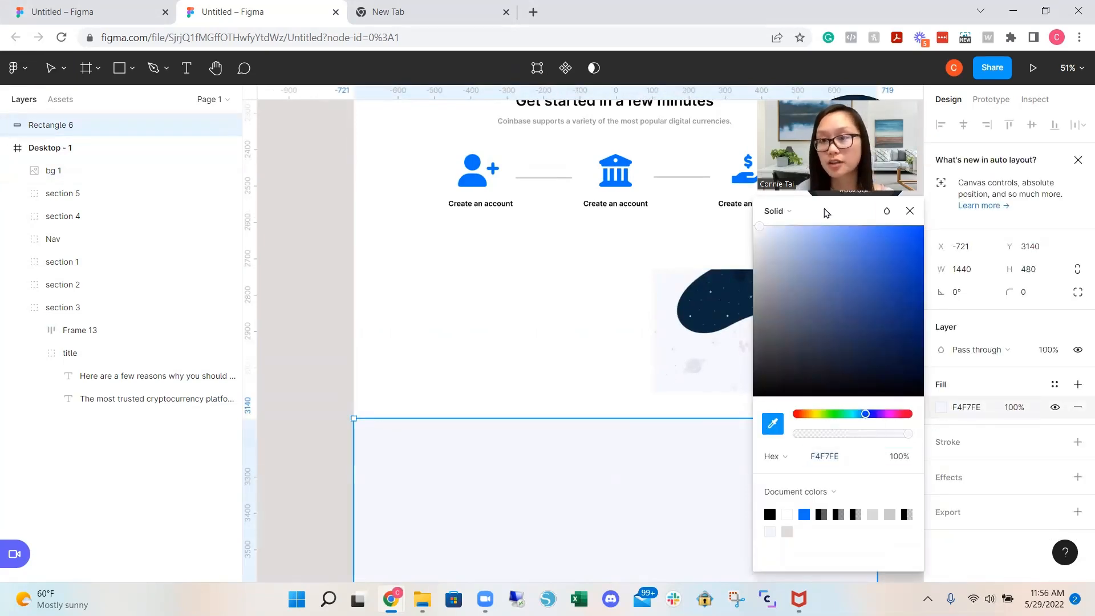
{"action": "key", "text": "Escape"}
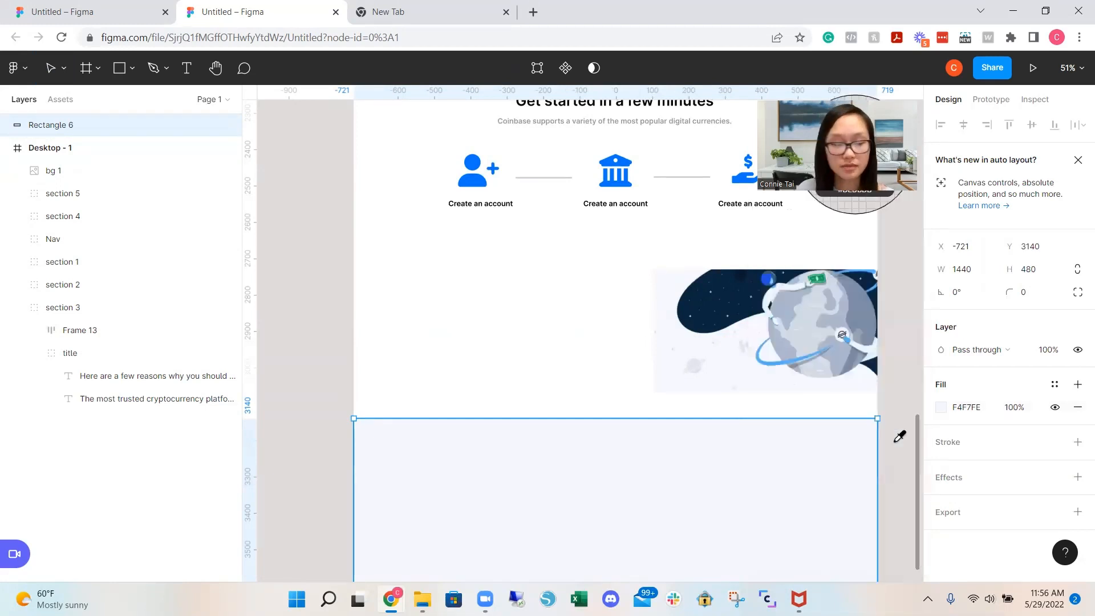
{"action": "key", "text": "Escape"}
{"action": "key", "text": "ctrl+z"}
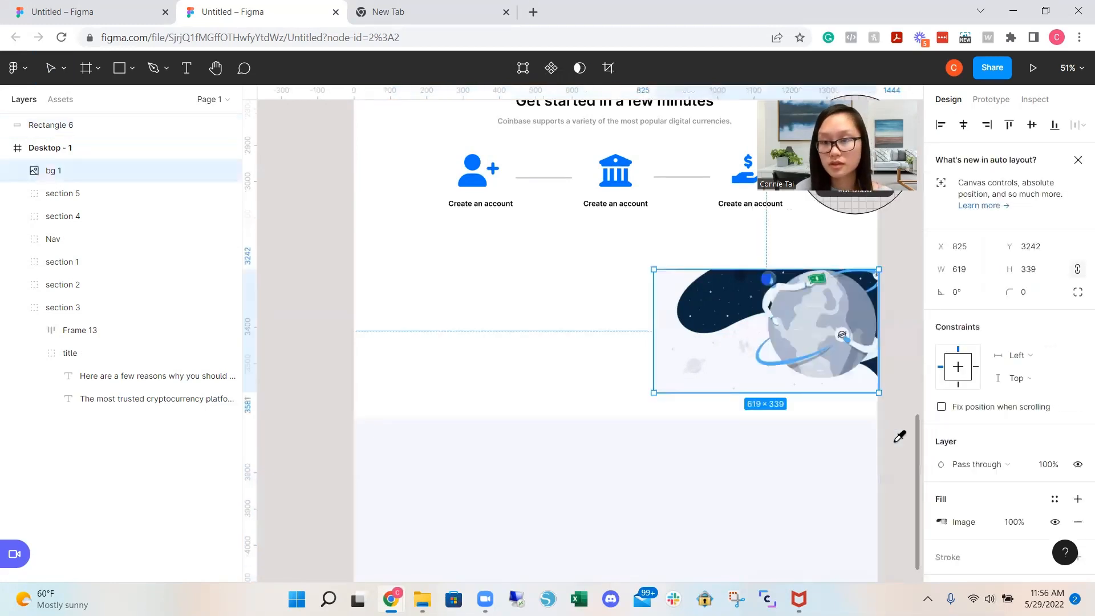
{"action": "key", "text": "ctrl+z"}
{"action": "key", "text": "ctrl+z"}
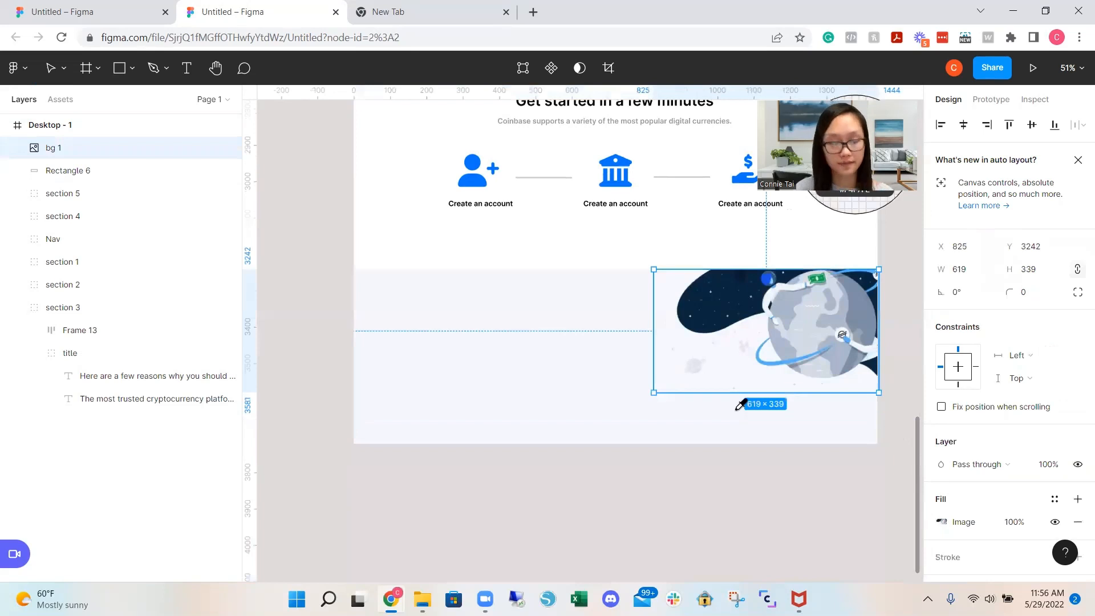
{"action": "left_click", "coordinate": [631, 466]}
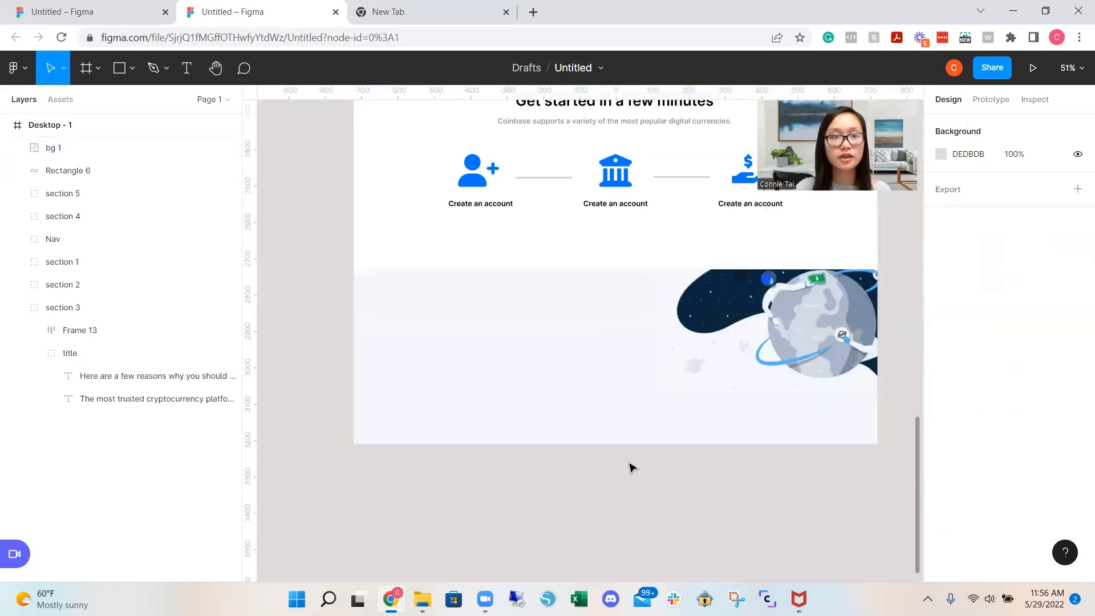
Place a copy of the "Get started in a few minutes" title group on the light rectangle, beside the illustration, and ungroup it
{"action": "scroll", "coordinate": [591, 440], "scroll_direction": "down", "scroll_amount": 3}
{"action": "right_click", "coordinate": [483, 217]}
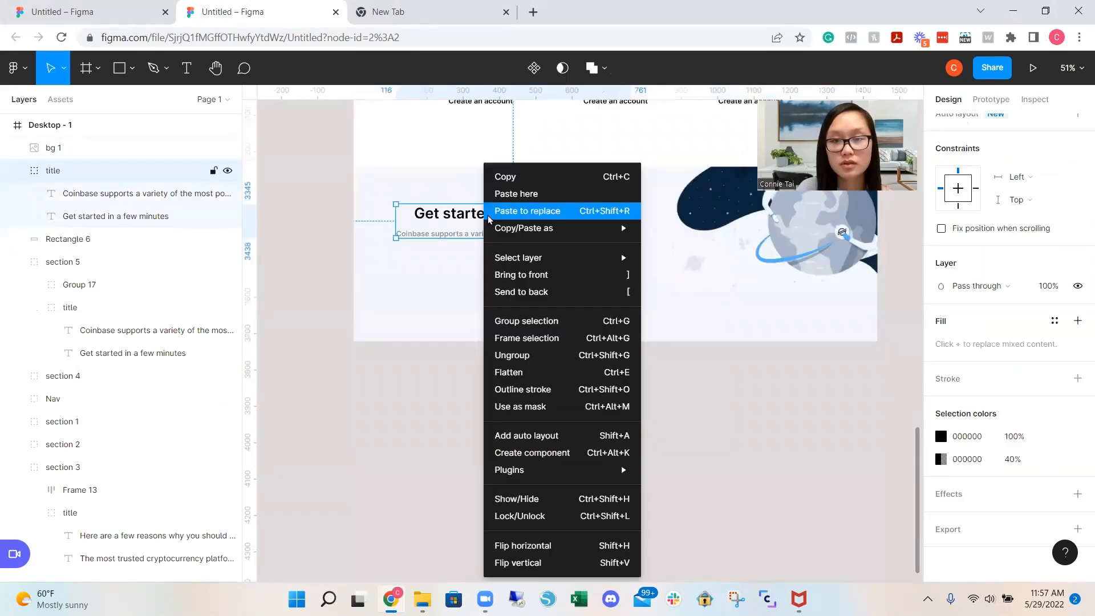
{"action": "left_click", "coordinate": [562, 355]}
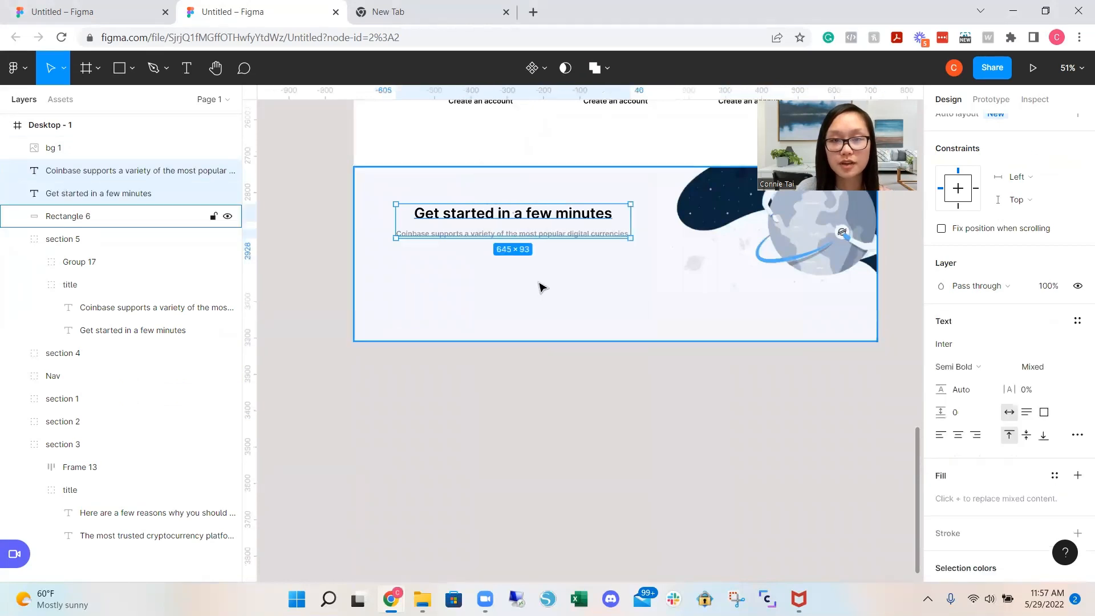
Set the text alignment of the copied heading and subtitle to left
{"action": "left_click", "coordinate": [539, 274]}
{"action": "left_click", "coordinate": [535, 217]}
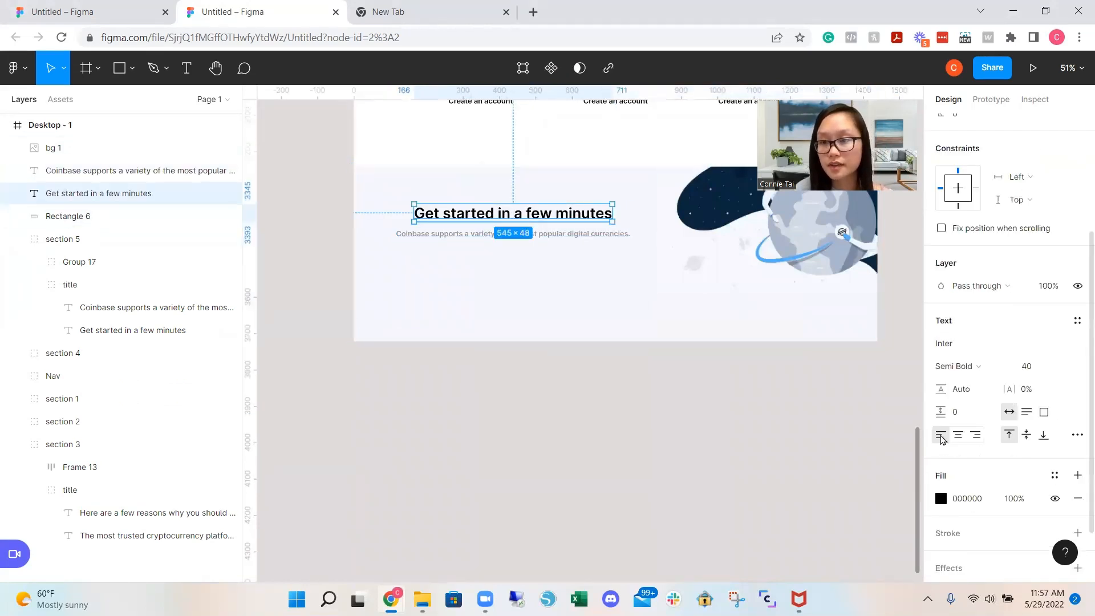
{"action": "left_click", "coordinate": [556, 238]}
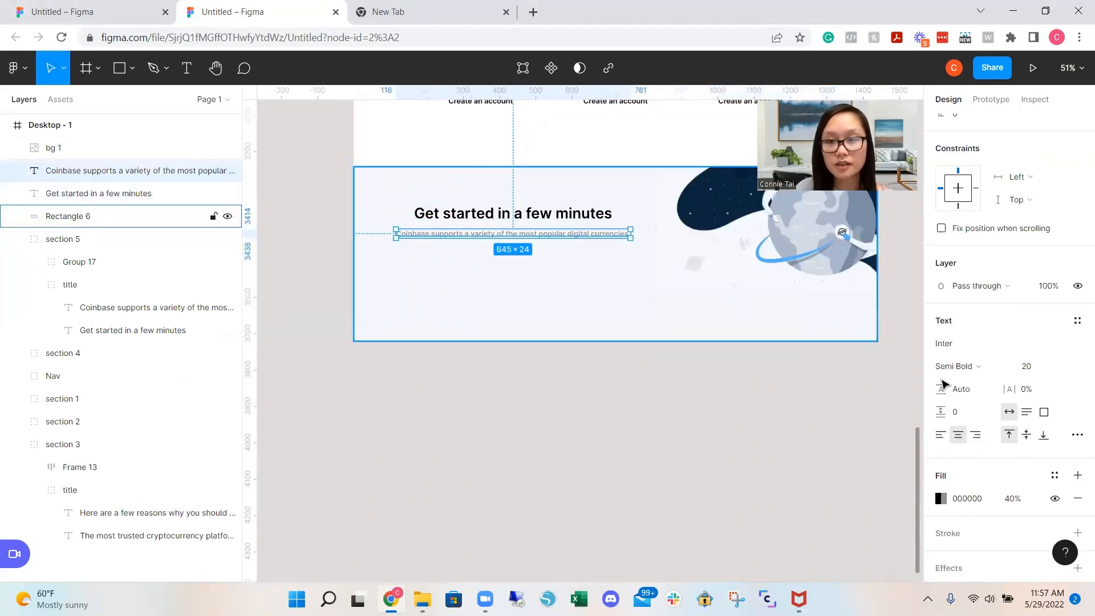
{"action": "left_click", "coordinate": [537, 269]}
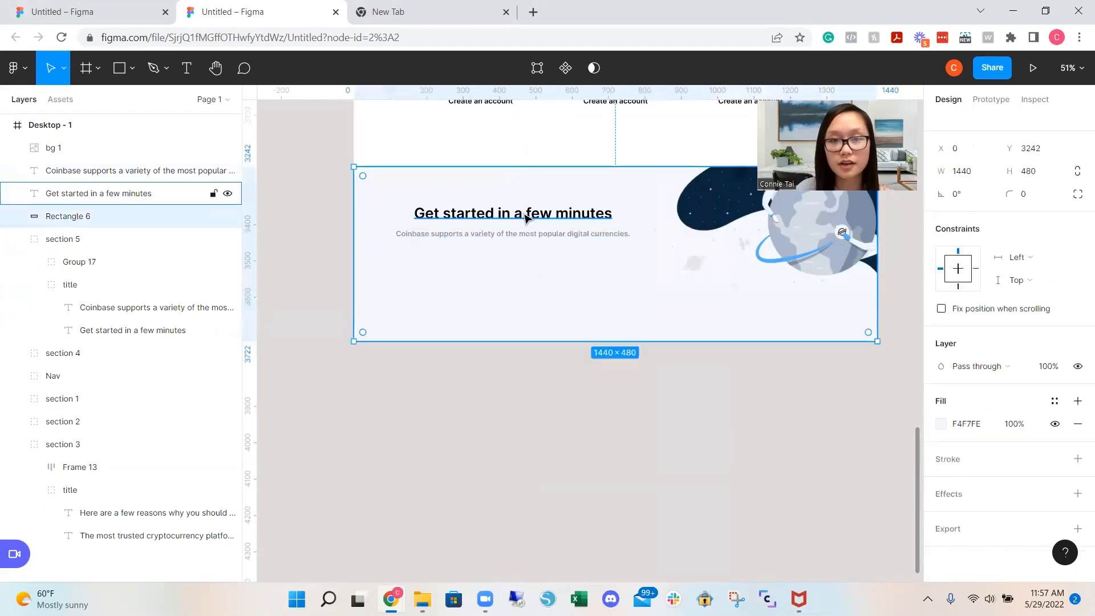
Lock the light background rectangle and marquee-select the heading and subtitle over it
{"action": "left_click_drag", "start_coordinate": [509, 217], "coordinate": [526, 220]}
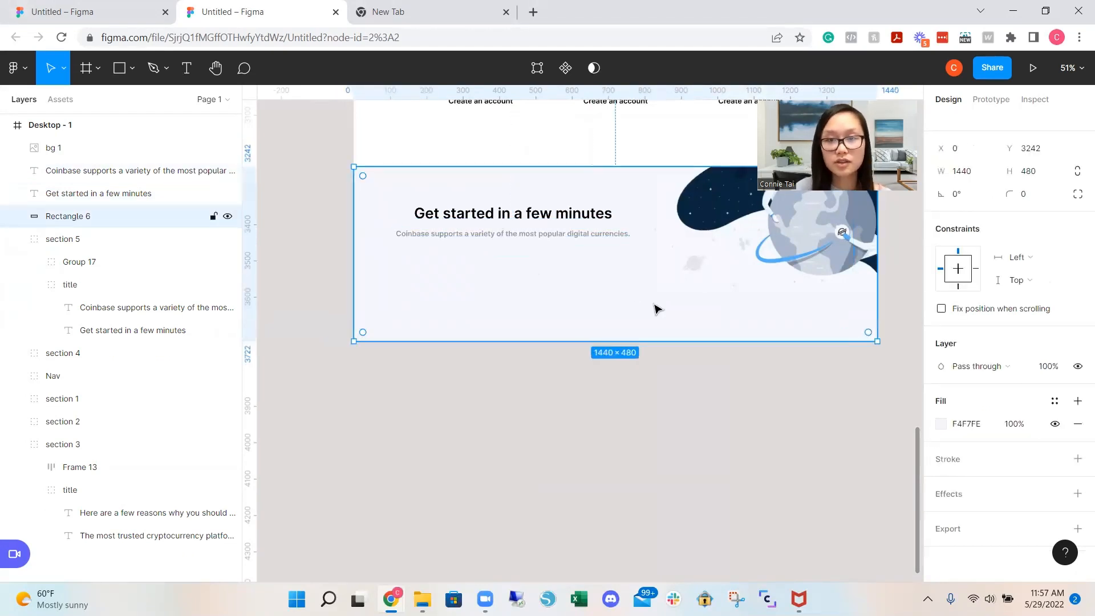
{"action": "left_click", "coordinate": [213, 216]}
{"action": "left_click_drag", "start_coordinate": [340, 209], "coordinate": [482, 265]}
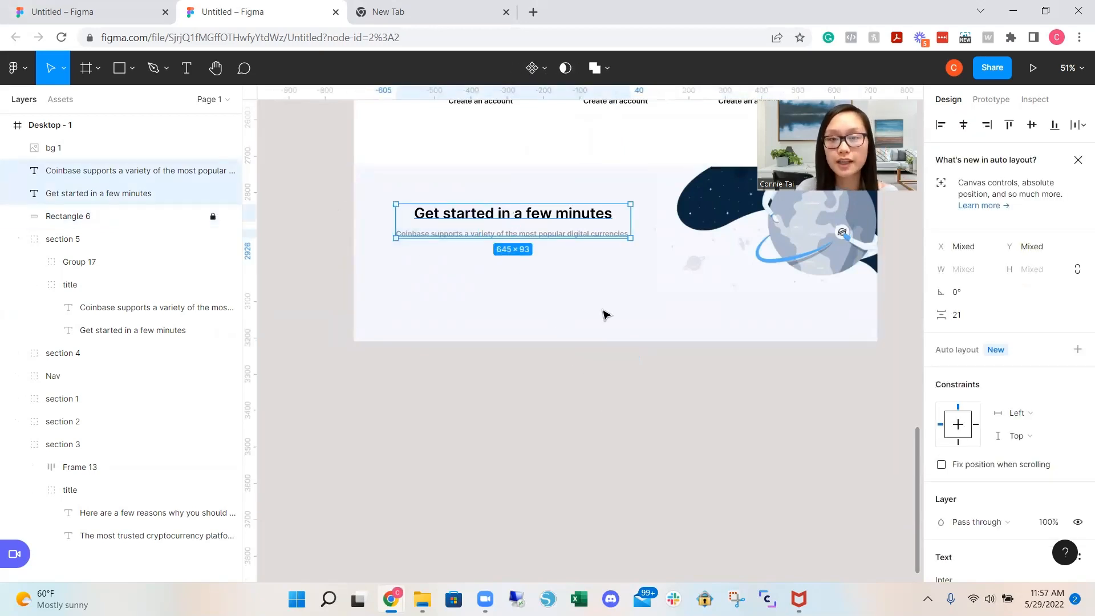
{"action": "left_click", "coordinate": [593, 260]}
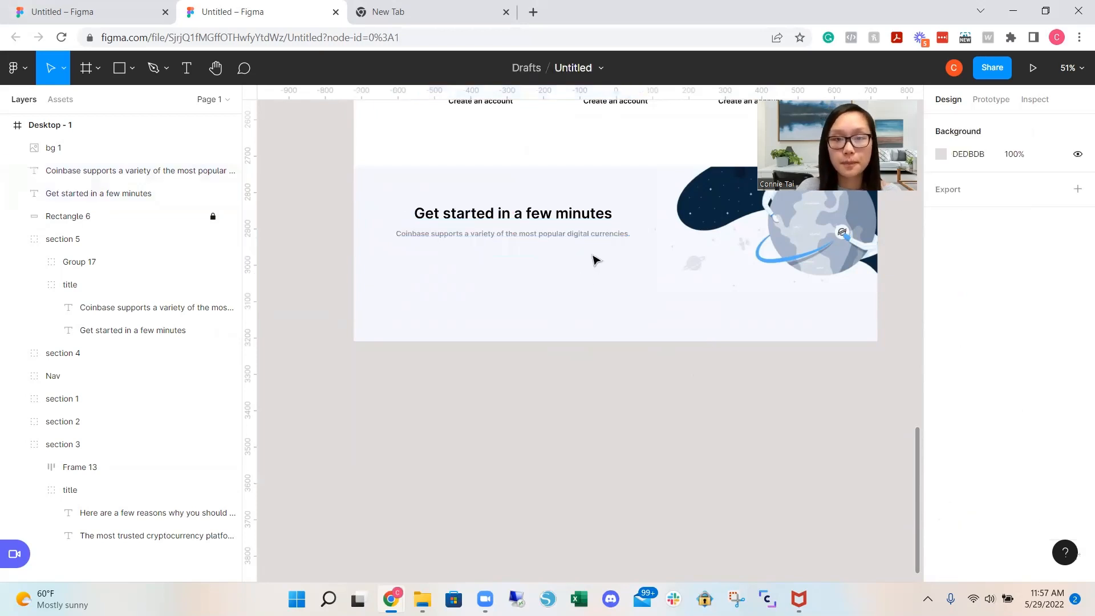
Reword both texts: "Earn Up to $7 worth of crypto" and "Discover how specific cryptocurrencies work — and get a bit of each crypto to try out for yourself."
{"action": "left_click", "coordinate": [554, 219]}
{"action": "left_click_drag", "start_coordinate": [556, 219], "coordinate": [538, 219]}
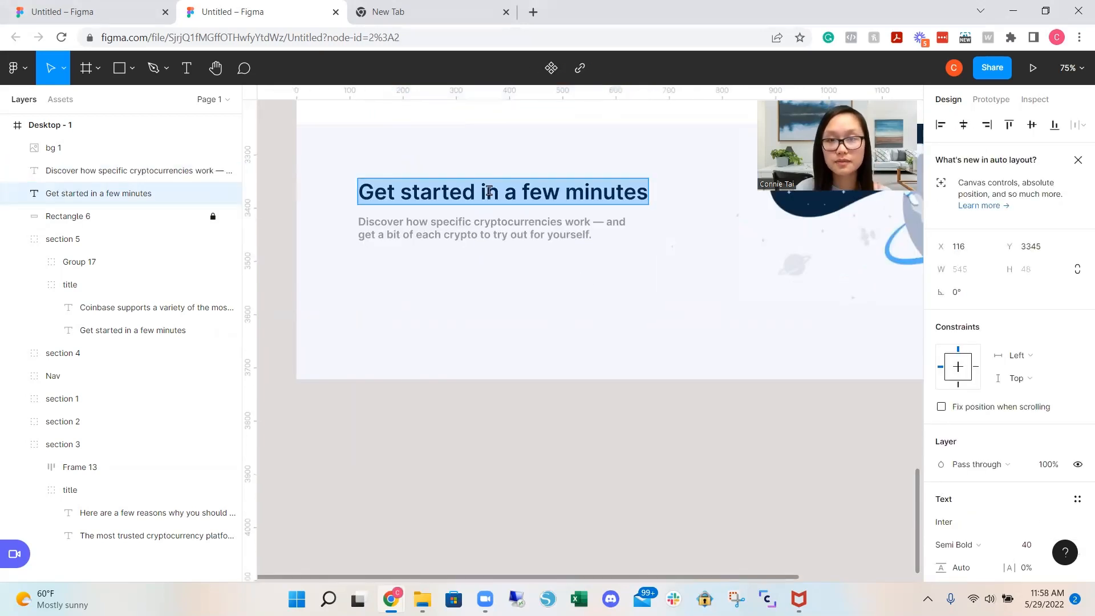
{"action": "type", "text": "Earn Up to $7 worth of crypto"}
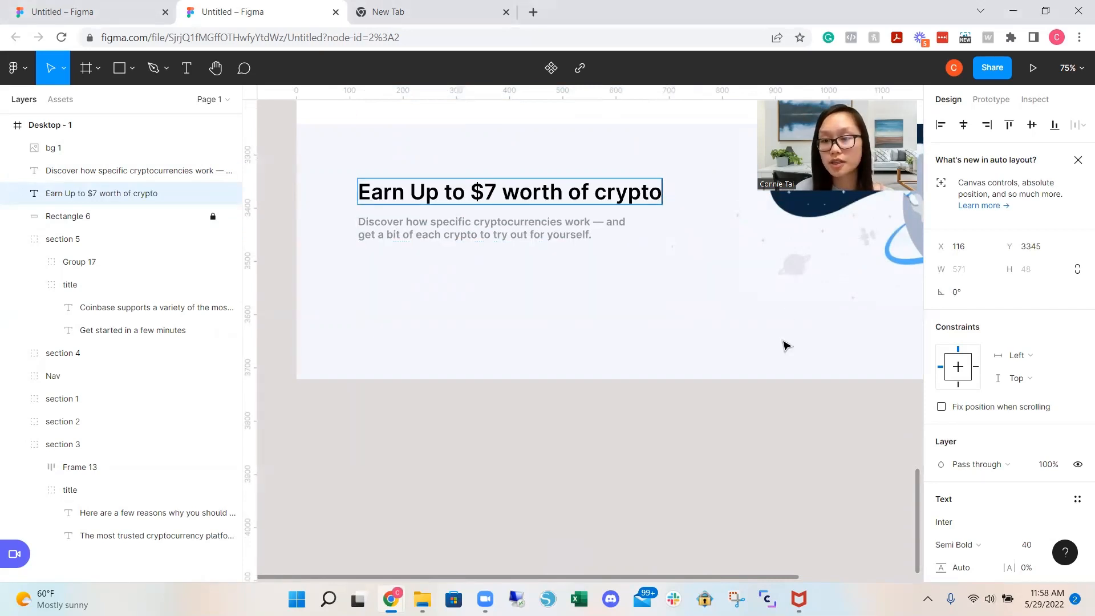
Set the "Earn Up to $7 worth of crypto" heading to auto height and narrow it to about 515 wide, wrapping onto two lines
{"action": "scroll", "coordinate": [784, 344], "scroll_direction": "down", "scroll_amount": 1}
{"action": "scroll", "coordinate": [784, 344], "scroll_direction": "up", "scroll_amount": 2}
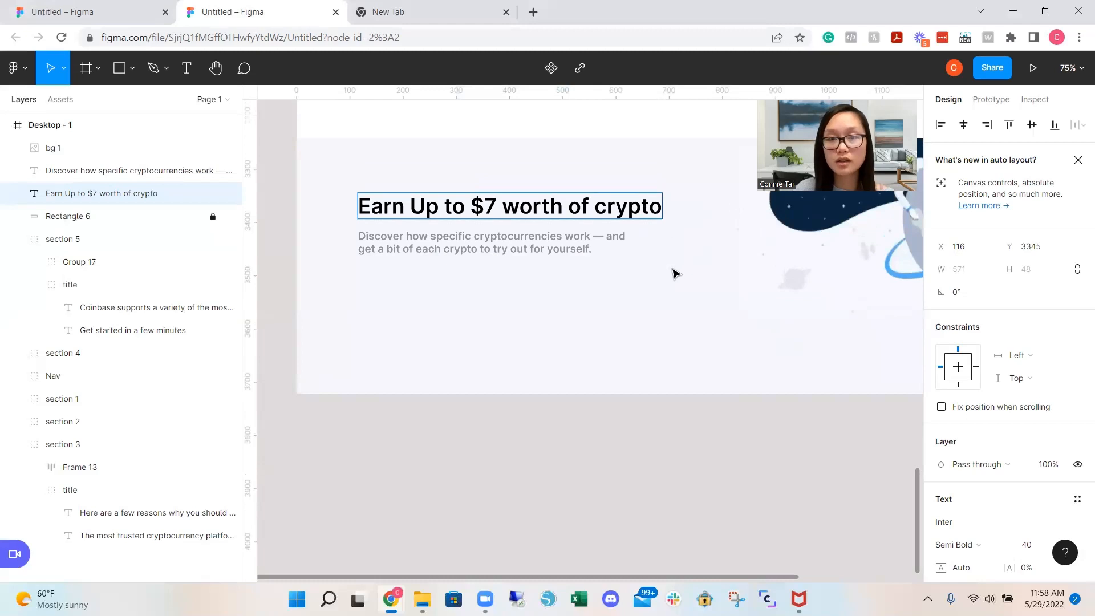
{"action": "scroll", "coordinate": [977, 462], "scroll_direction": "down", "scroll_amount": 4}
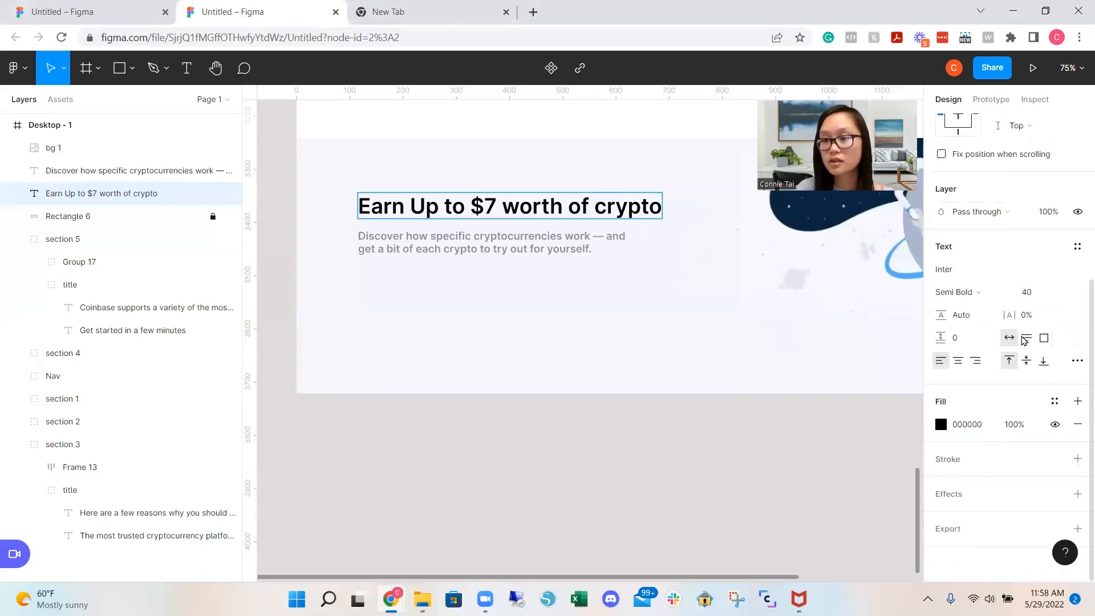
{"action": "left_click", "coordinate": [1024, 338]}
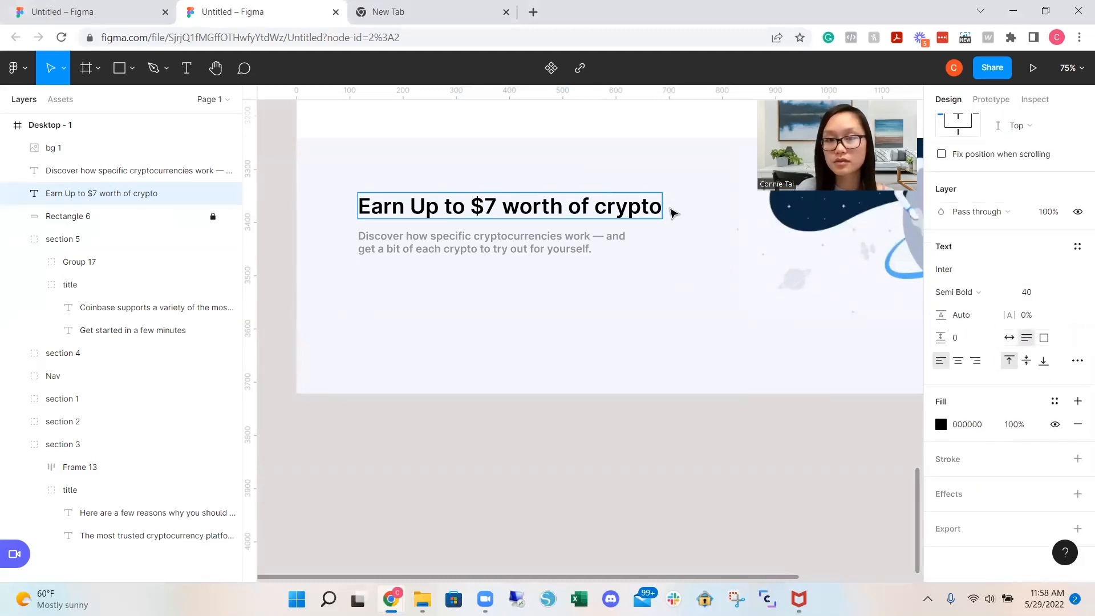
{"action": "left_click_drag", "start_coordinate": [662, 208], "coordinate": [631, 206]}
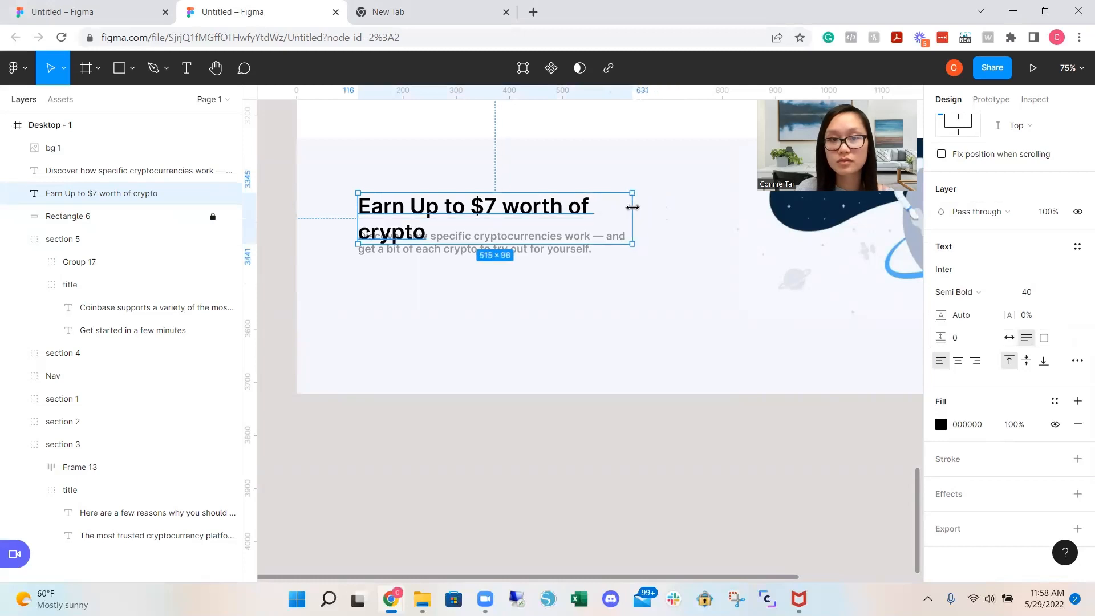
{"action": "left_click", "coordinate": [586, 296]}
Move the "Discover how specific cryptocurrencies work" subtitle down, just below the two-line heading and aligned with its left edge
{"action": "left_click", "coordinate": [549, 267]}
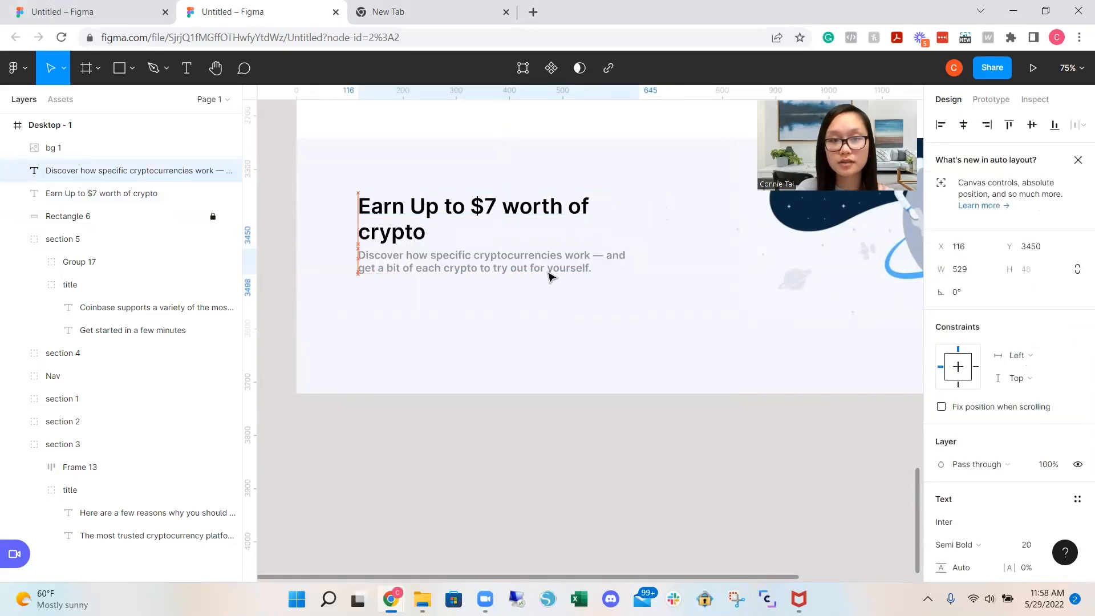
{"action": "left_click_drag", "start_coordinate": [549, 277], "coordinate": [549, 280]}
{"action": "left_click", "coordinate": [620, 356]}
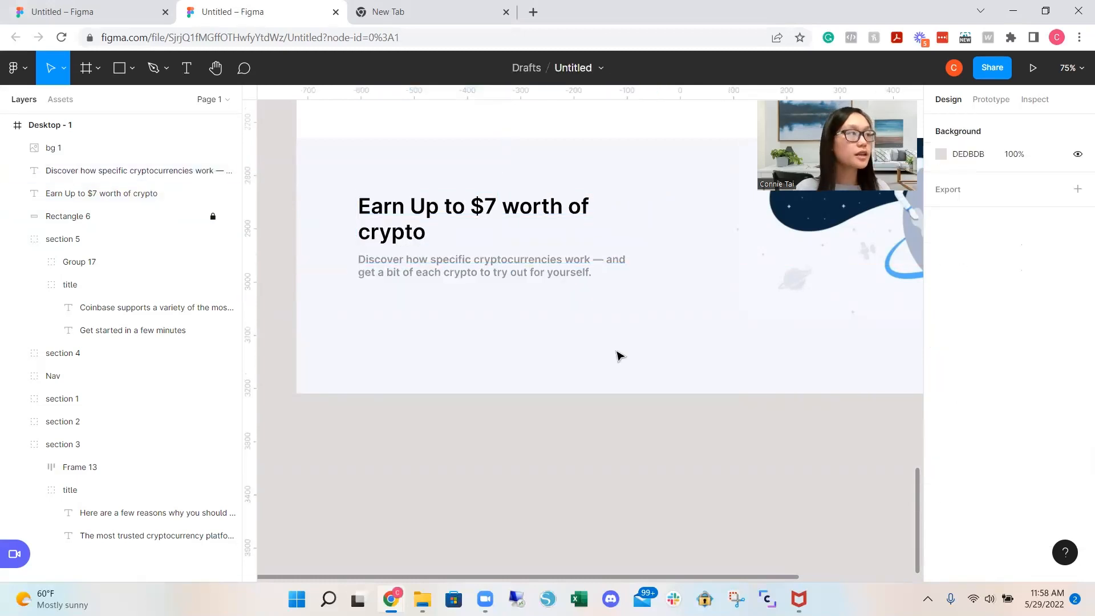
Select and copy the whole "Getting started" button group, label and rectangle together, in the hero section's email form
{"action": "scroll", "coordinate": [620, 356], "scroll_direction": "down", "scroll_amount": 5}
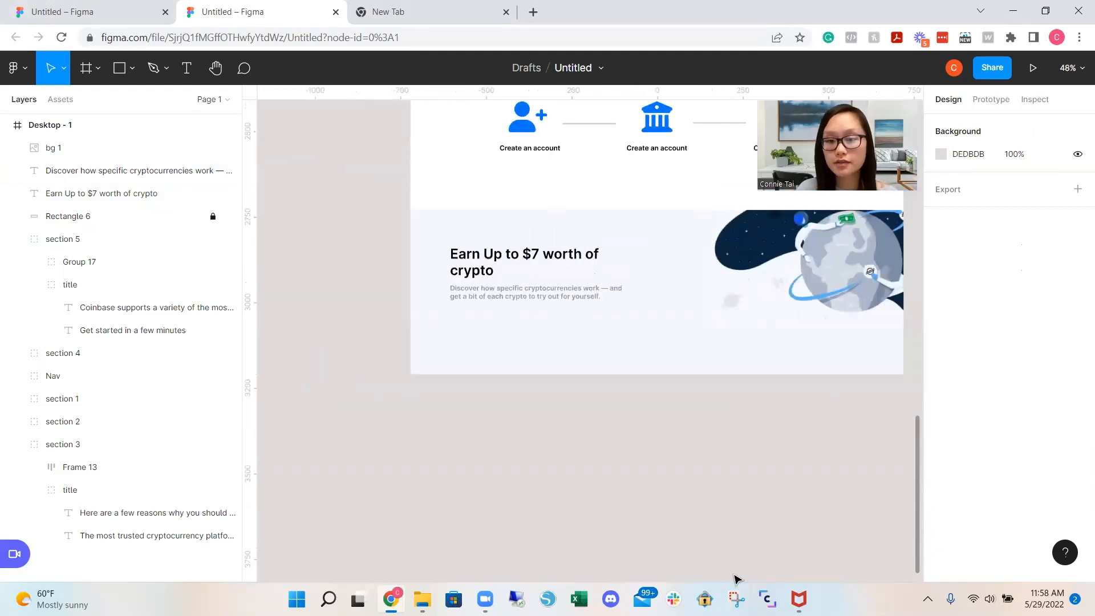
{"action": "scroll", "coordinate": [734, 556], "scroll_direction": "up", "scroll_amount": 1}
{"action": "scroll", "coordinate": [734, 534], "scroll_direction": "up", "scroll_amount": 15}
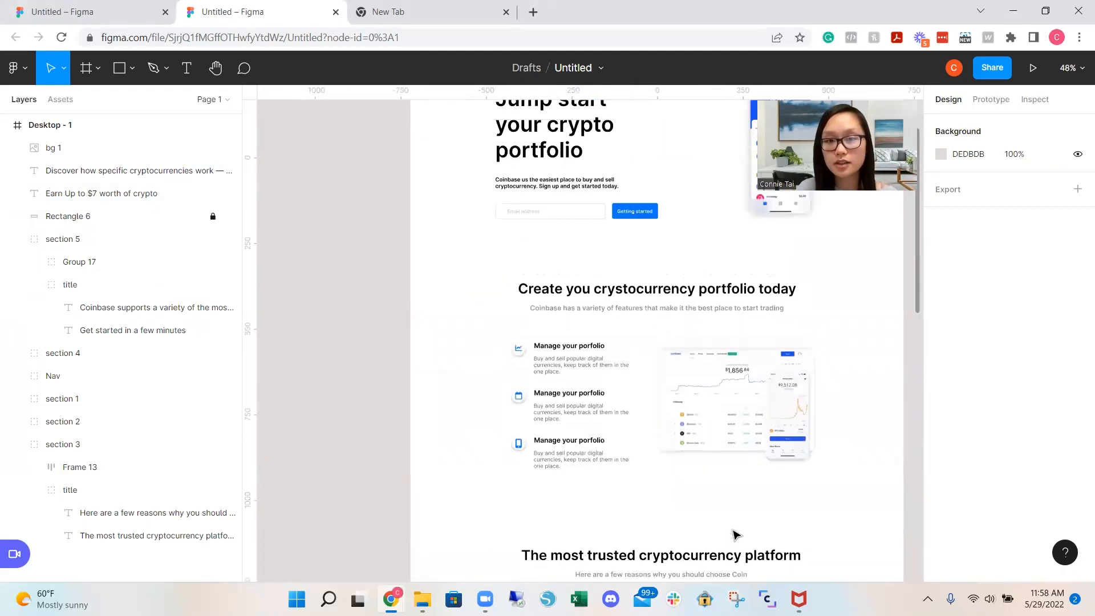
{"action": "left_click", "coordinate": [646, 215]}
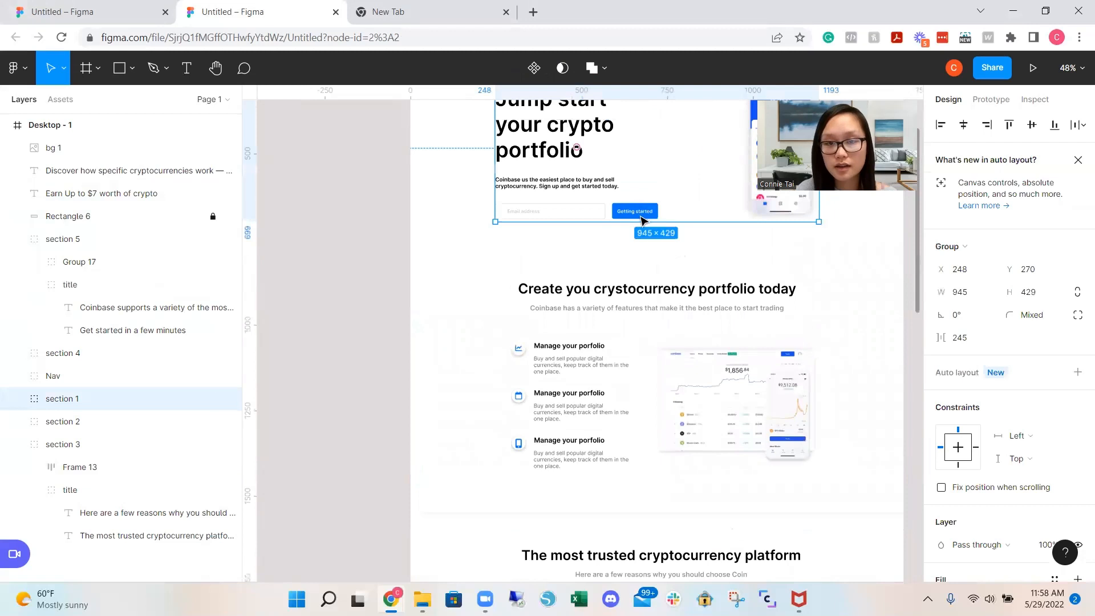
{"action": "double_click", "coordinate": [640, 212]}
{"action": "double_click", "coordinate": [640, 212]}
{"action": "double_click", "coordinate": [639, 212]}
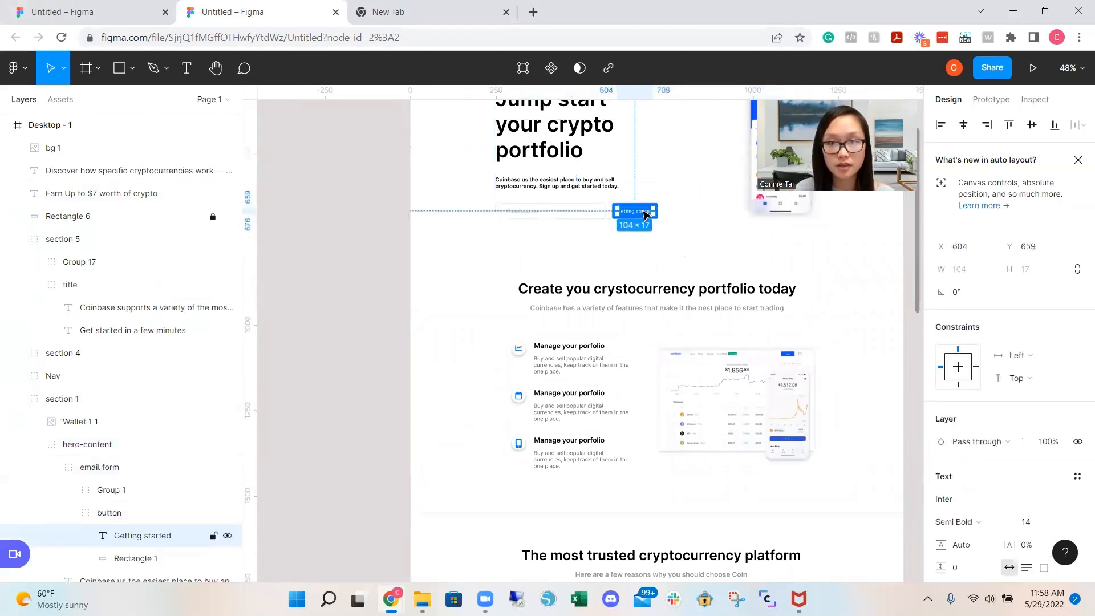
{"action": "left_click", "coordinate": [676, 215]}
{"action": "double_click", "coordinate": [651, 214]}
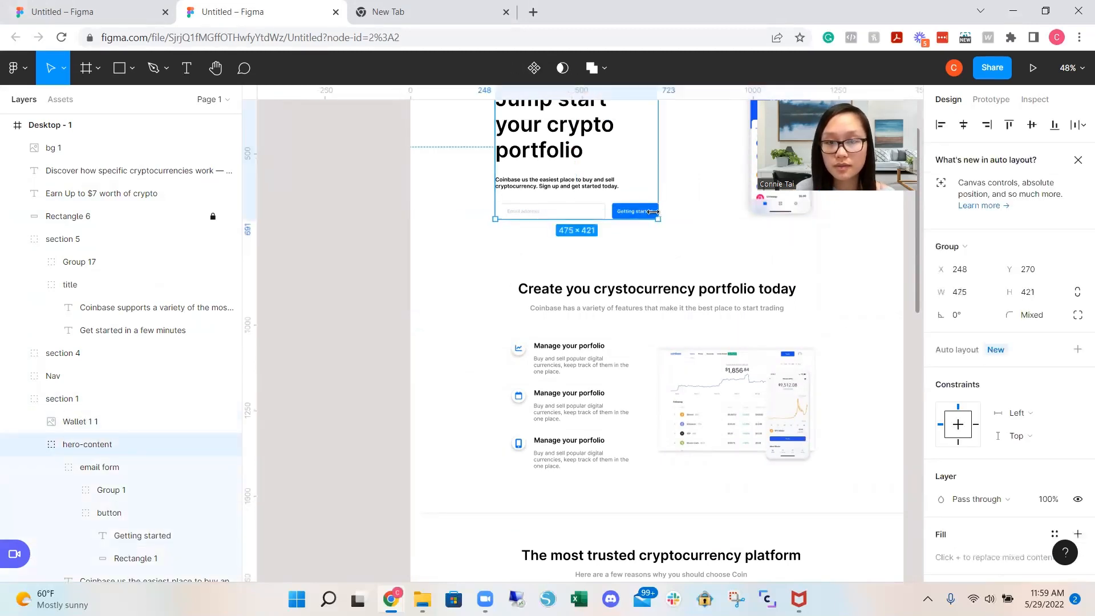
{"action": "double_click", "coordinate": [640, 214]}
{"action": "double_click", "coordinate": [640, 214]}
{"action": "double_click", "coordinate": [639, 215]}
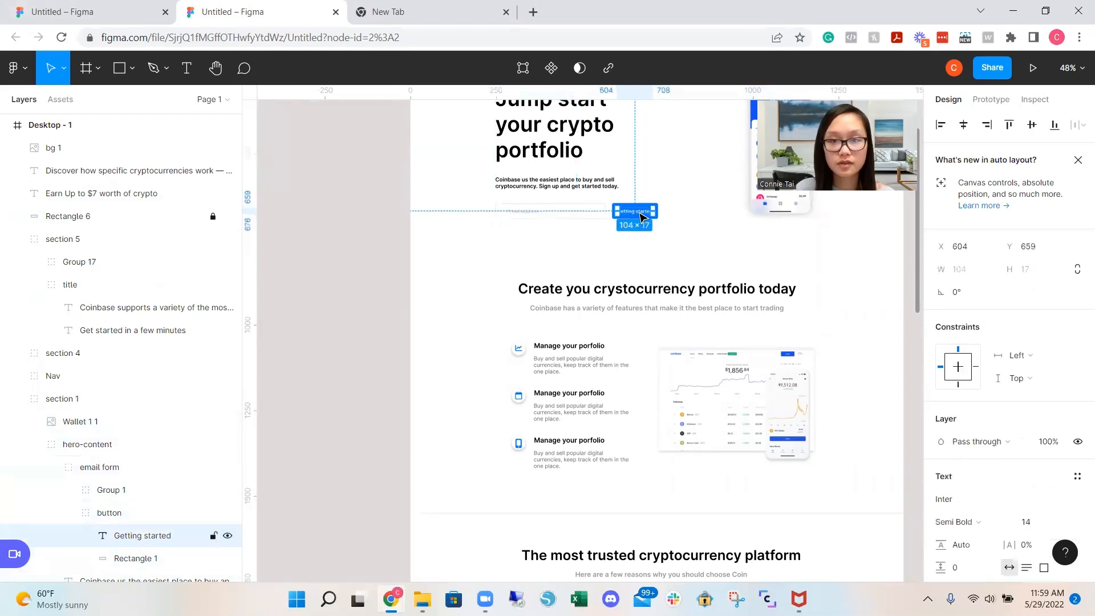
{"action": "left_click", "coordinate": [680, 219]}
{"action": "left_click", "coordinate": [654, 215]}
{"action": "double_click", "coordinate": [654, 214]}
{"action": "double_click", "coordinate": [654, 214]}
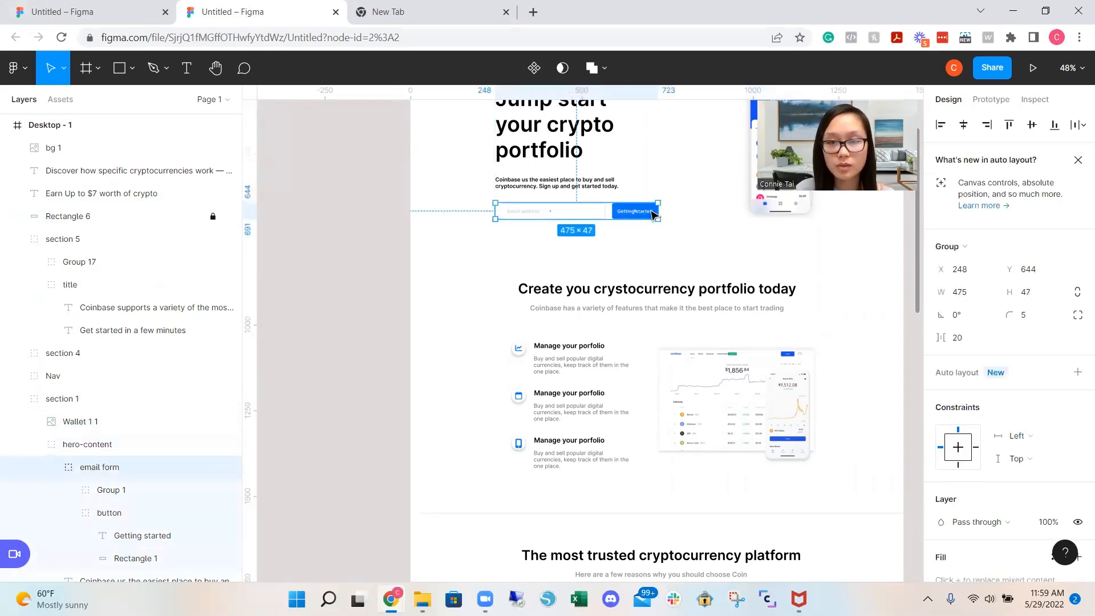
{"action": "double_click", "coordinate": [654, 214]}
Paste the copied button into the "Earn Up to $7" section, below the subtitle and aligned with its left edge, at about X 116, Y 3558
{"action": "scroll", "coordinate": [723, 283], "scroll_direction": "down", "scroll_amount": 10}
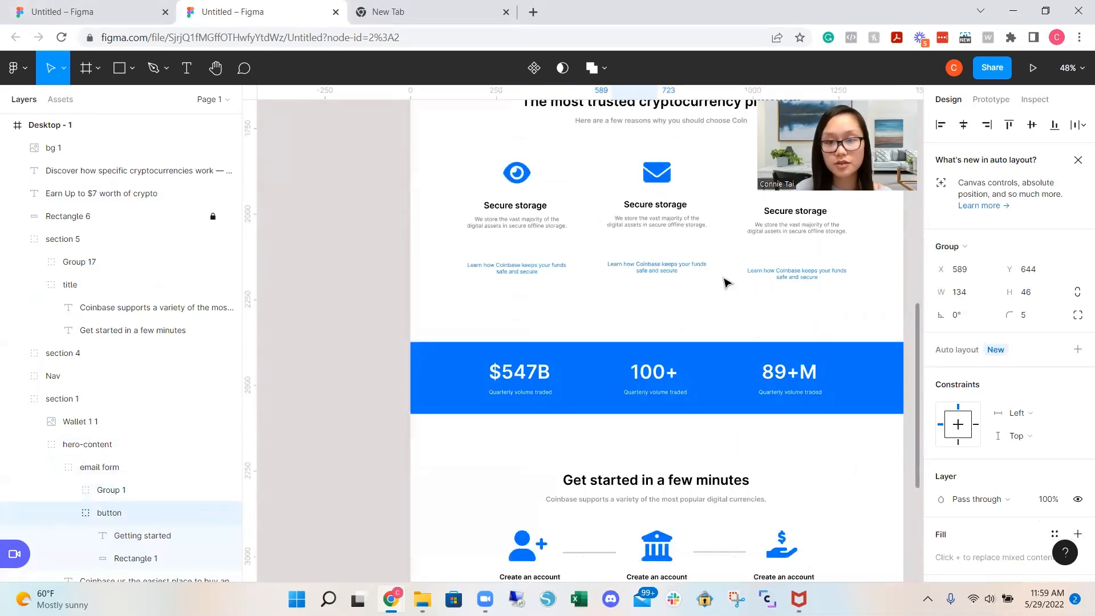
{"action": "scroll", "coordinate": [627, 296], "scroll_direction": "down", "scroll_amount": 4}
{"action": "scroll", "coordinate": [508, 296], "scroll_direction": "up", "scroll_amount": 3}
{"action": "key", "text": "Escape"}
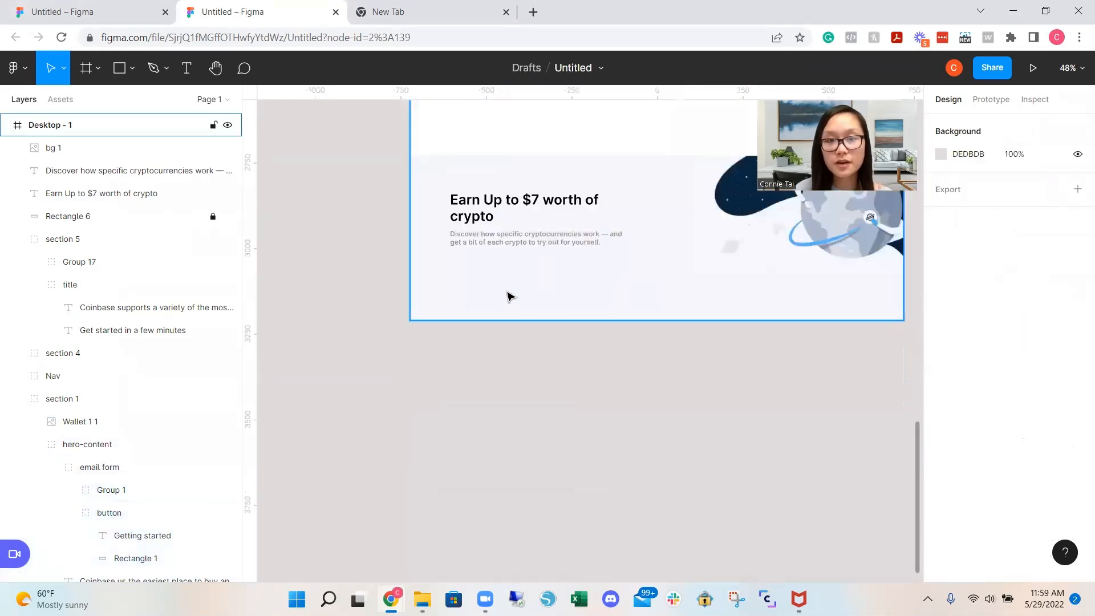
{"action": "key", "text": "ctrl+v"}
{"action": "left_click_drag", "start_coordinate": [586, 335], "coordinate": [471, 277]}
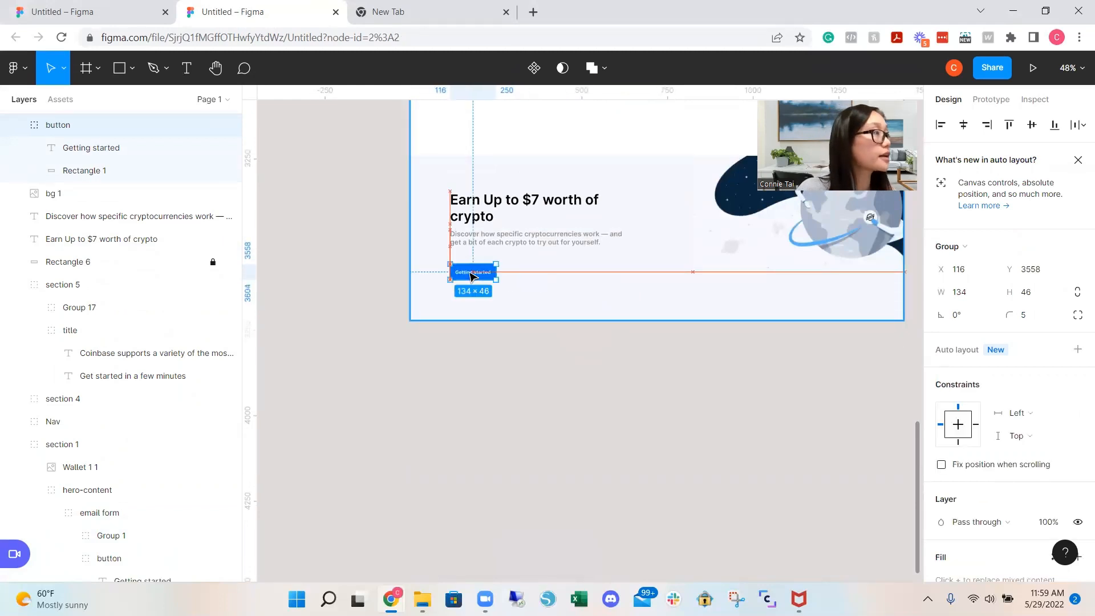
Change the pasted button's label to "Start Earning"
{"action": "double_click", "coordinate": [477, 274]}
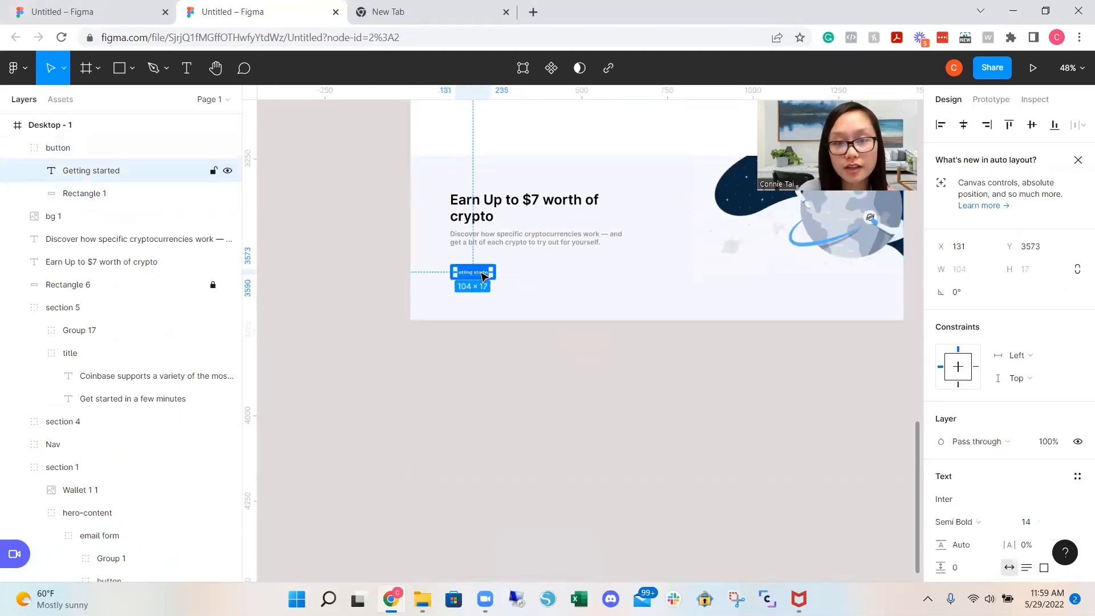
{"action": "double_click", "coordinate": [480, 272]}
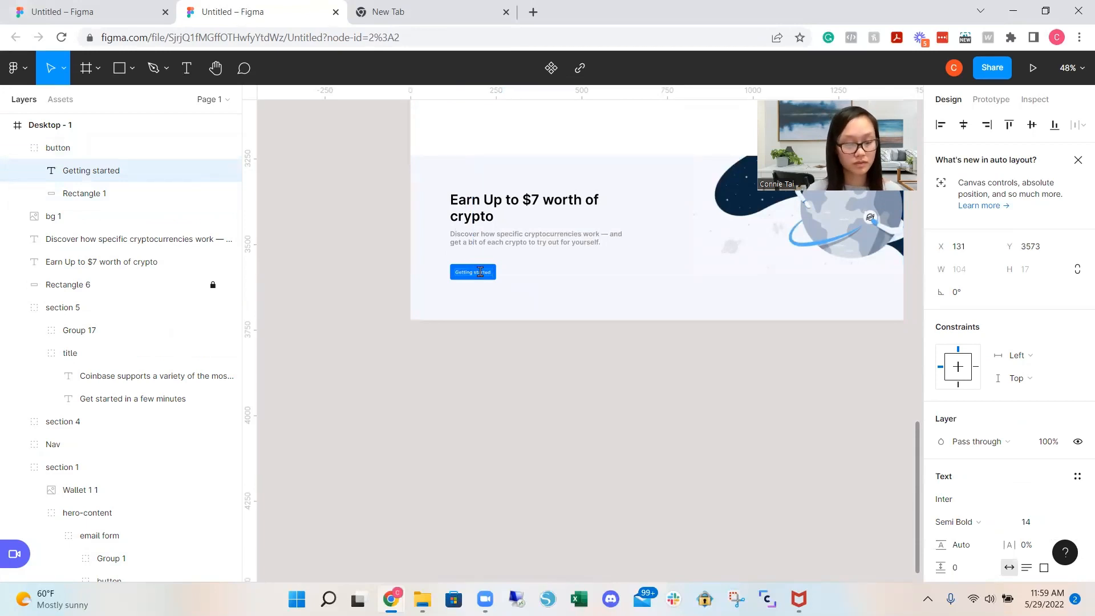
{"action": "type", "text": "Start Earning"}
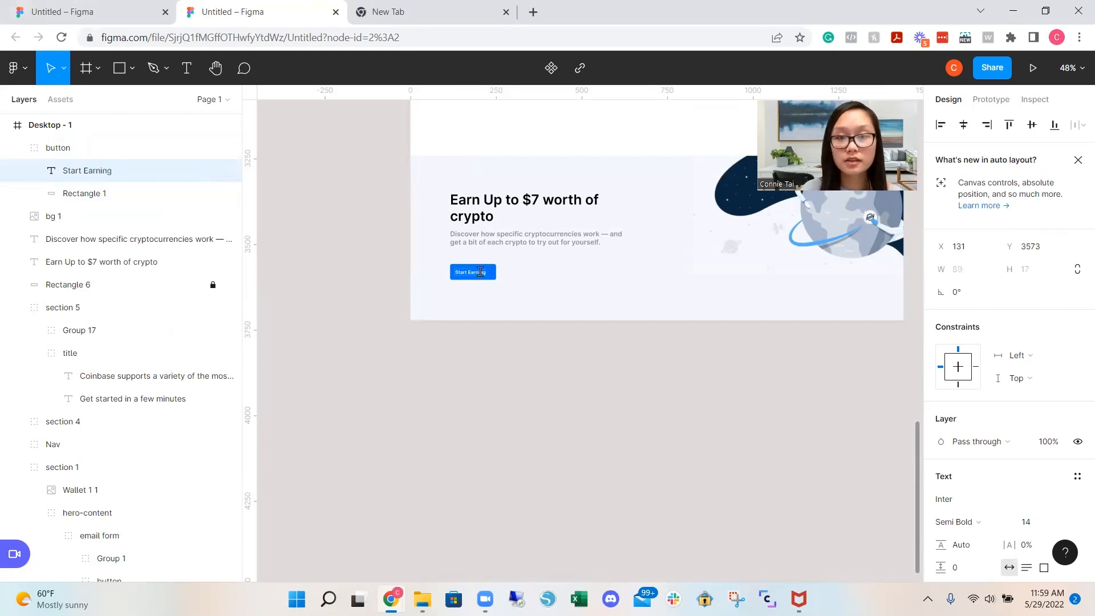
{"action": "key", "text": "Escape"}
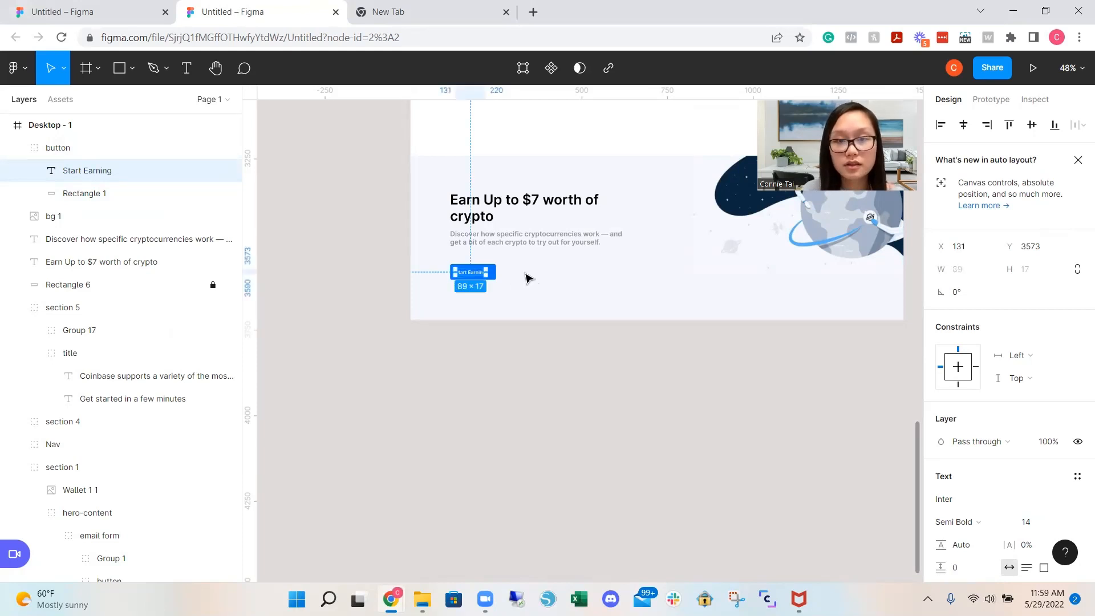
Group the "Earn Up to $7 worth of crypto" heading, its subtitle and the "Start Earning" button
{"action": "key", "text": "Escape"}
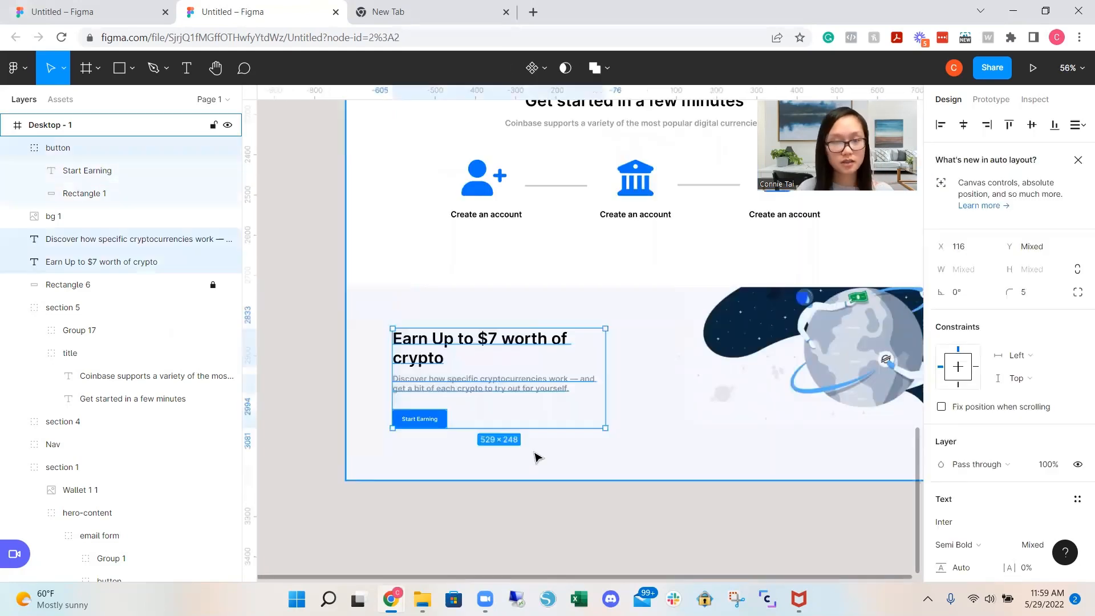
{"action": "key", "text": "ctrl+g"}
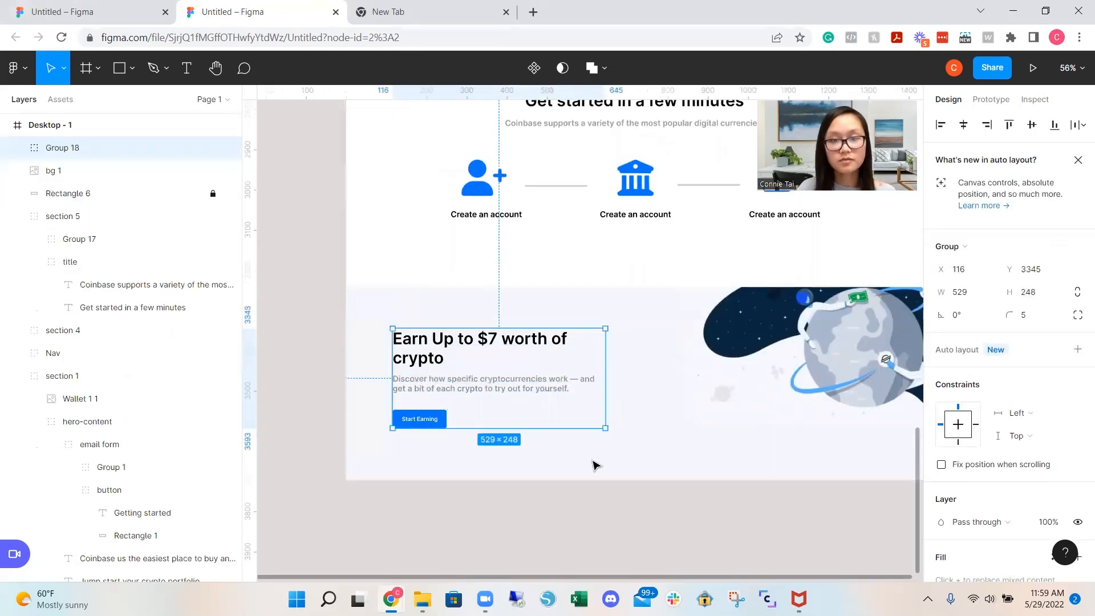
{"action": "key", "text": "Escape"}
Unlock the light background rectangle and group it with the bg 1 illustration and the text-and-button group
{"action": "left_click", "coordinate": [214, 192]}
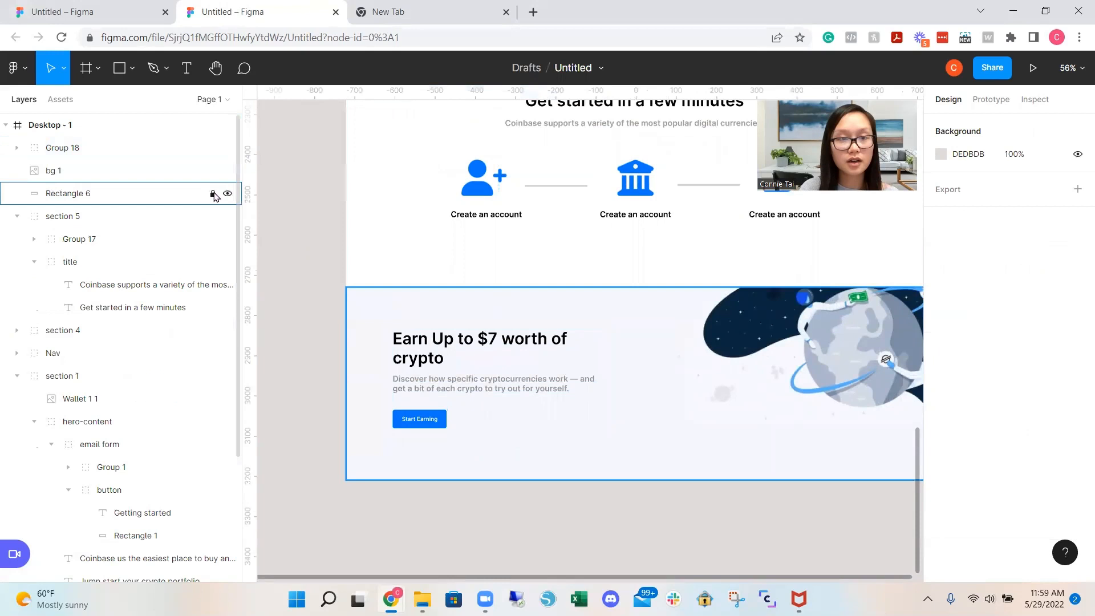
{"action": "left_click", "coordinate": [696, 443]}
{"action": "key", "text": "ctrl+a"}
{"action": "scroll", "coordinate": [323, 245], "scroll_direction": "right", "scroll_amount": 3}
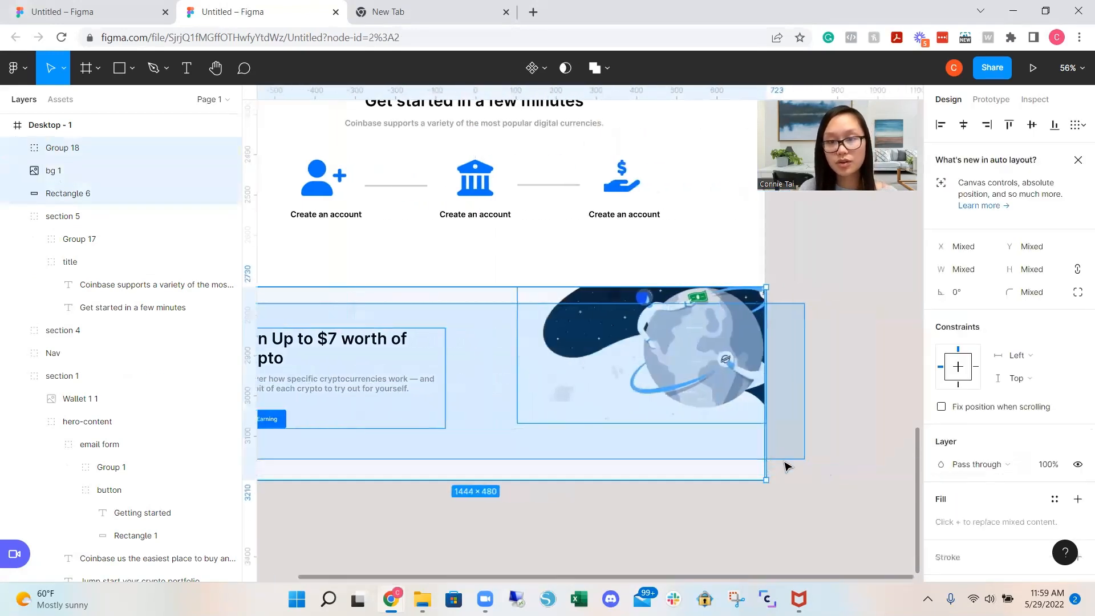
{"action": "key", "text": "ctrl+g"}
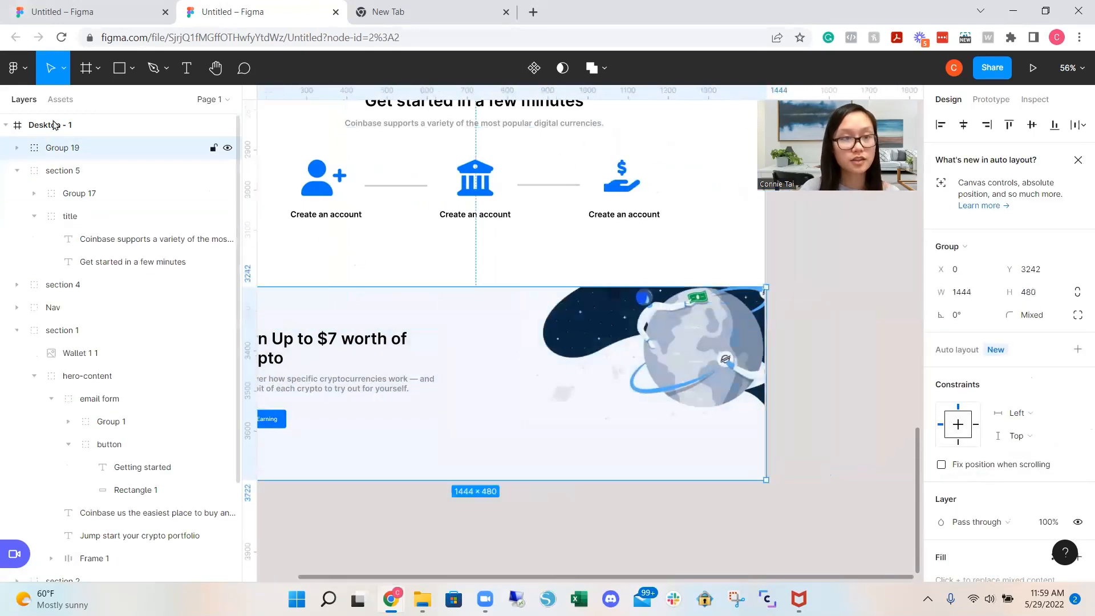
Rename the new group of background, illustration and text content as "section 6"
{"action": "double_click", "coordinate": [60, 149]}
{"action": "type", "text": "section 6"}
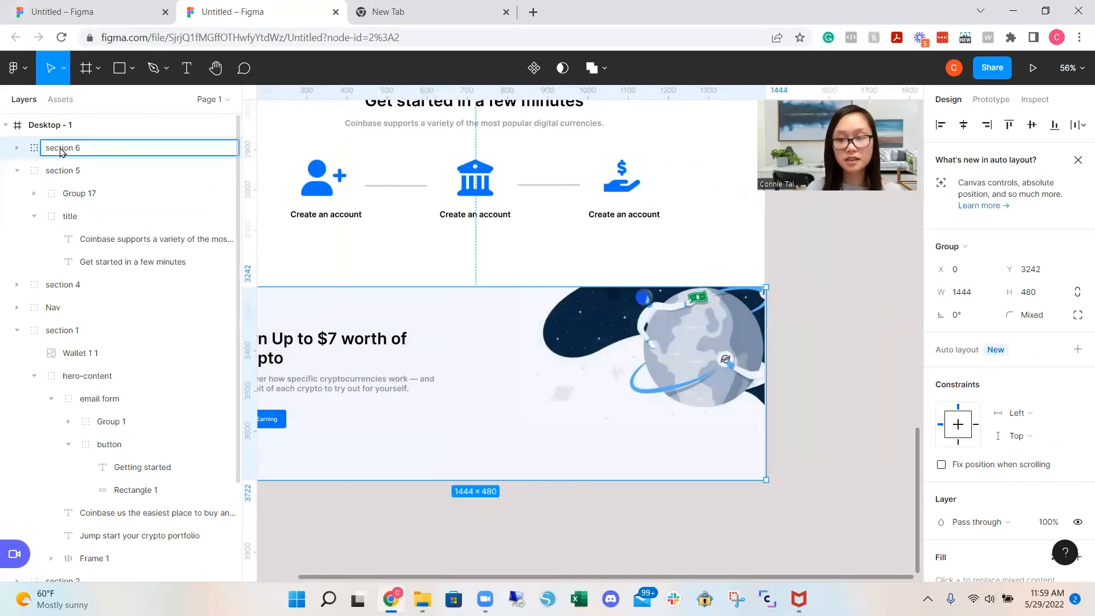
{"action": "key", "text": "Return"}
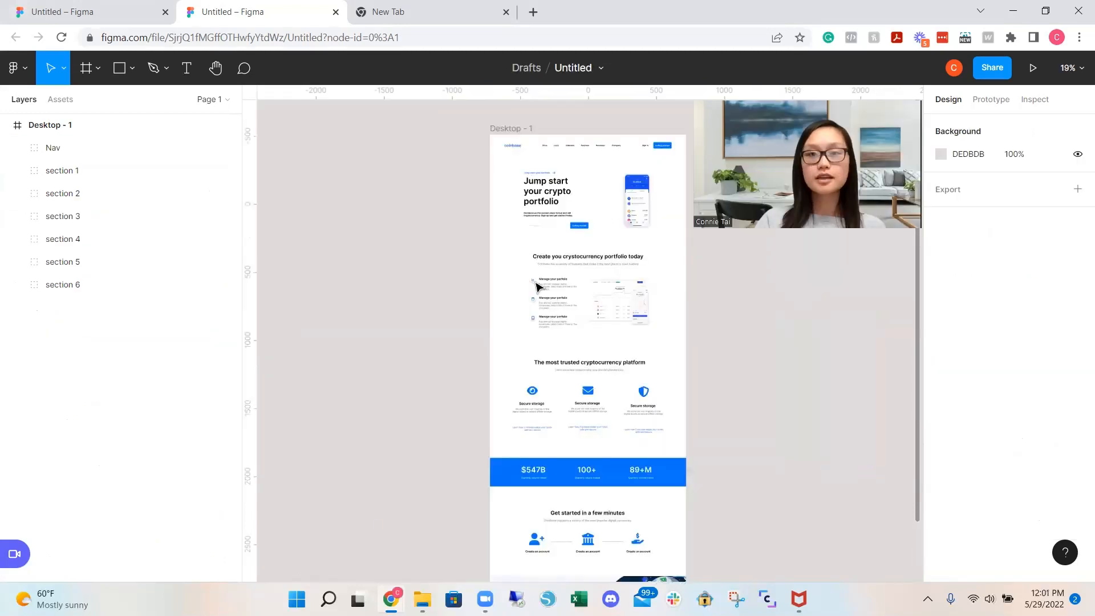
{"action": "scroll", "coordinate": [539, 285], "scroll_direction": "up", "scroll_amount": 2}
{"action": "scroll", "coordinate": [539, 286], "scroll_direction": "down", "scroll_amount": 4}
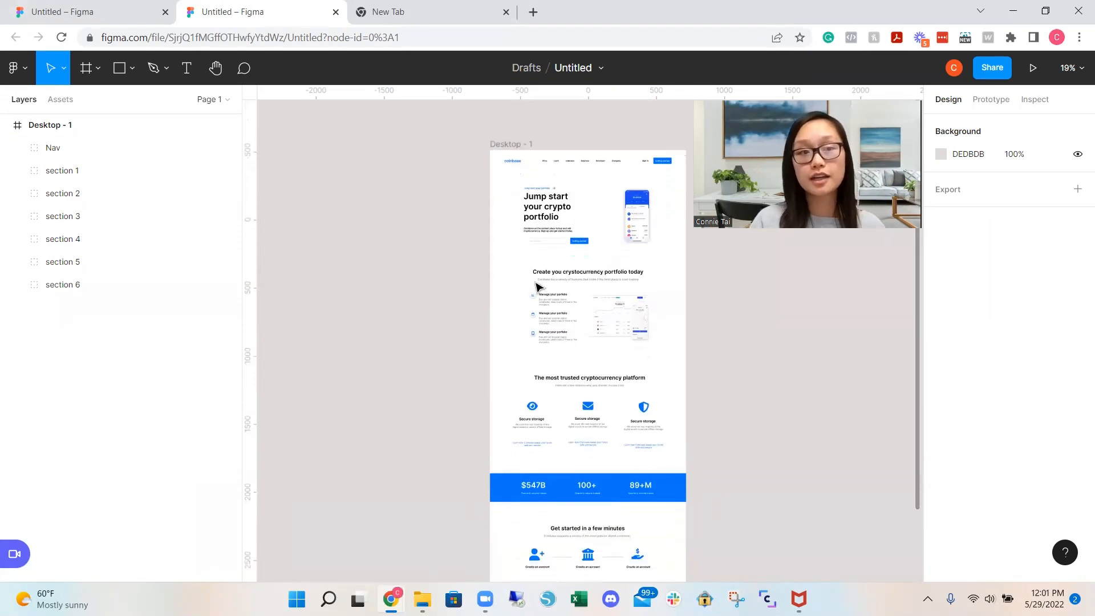